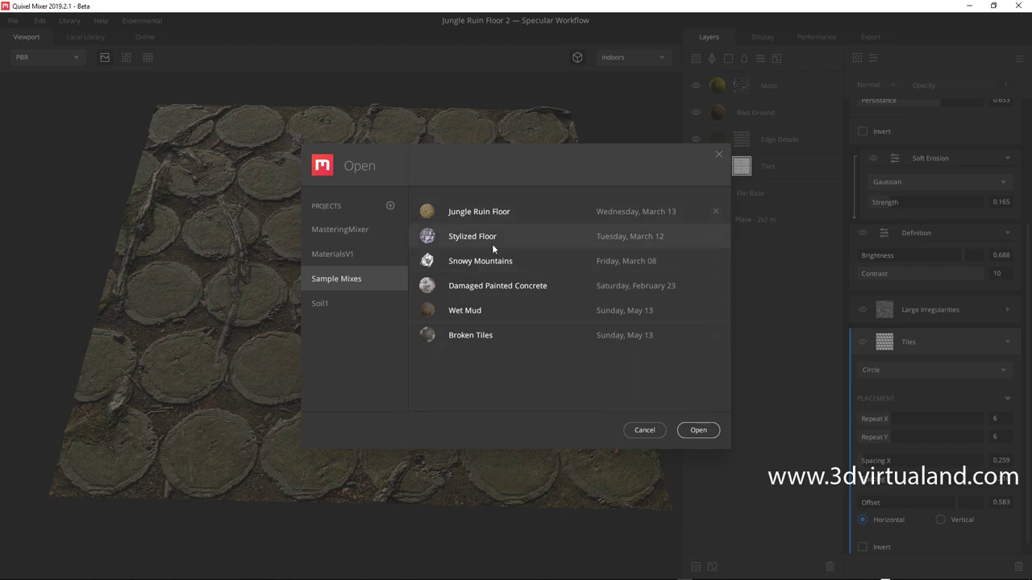
- Open the Jungle Ruin Floor sample mix from the Sample Mixes project
{"action": "left_click_drag", "start_coordinate": [517, 166], "coordinate": [540, 165]}
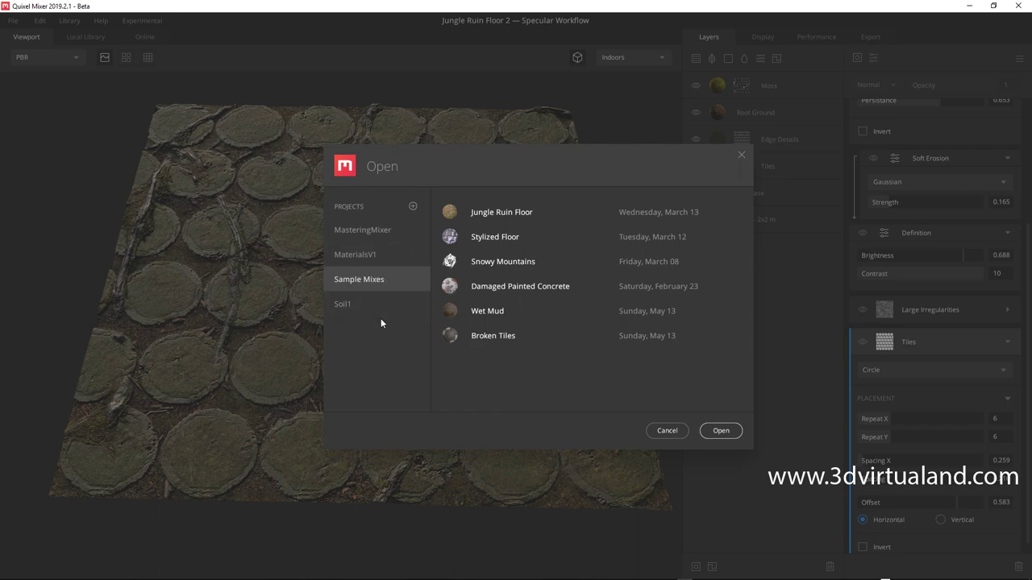
{"action": "left_click", "coordinate": [503, 215]}
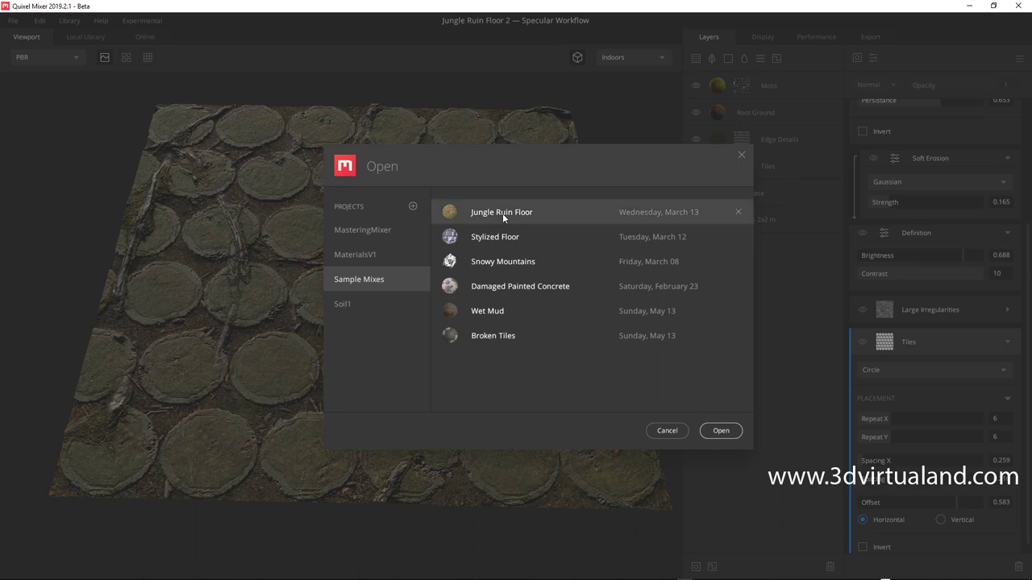
{"action": "left_click", "coordinate": [709, 436]}
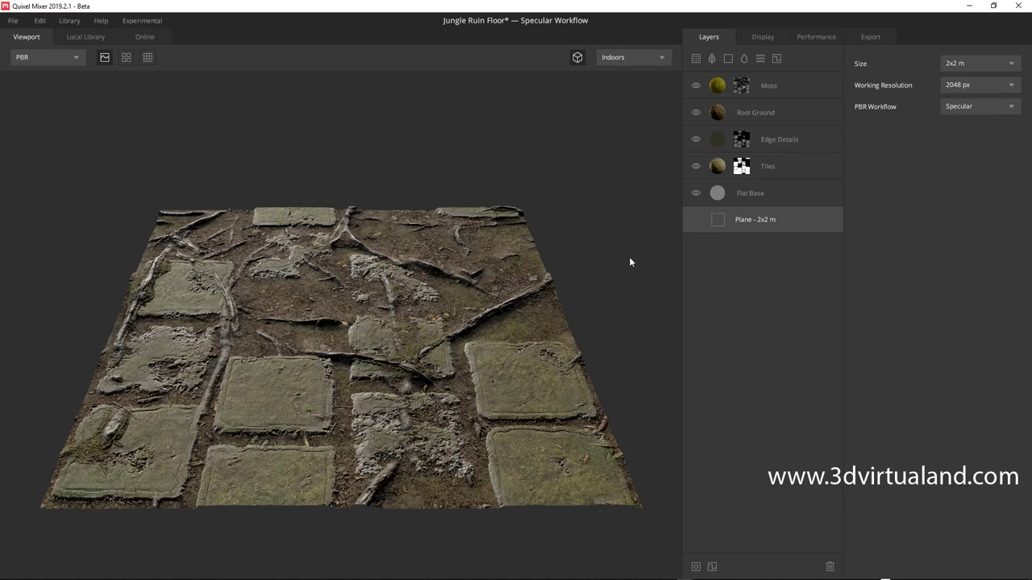
- Hide Moss, Root Ground, Edge Details and Tiles, keeping only Flat Base visible
{"action": "left_click", "coordinate": [696, 85]}
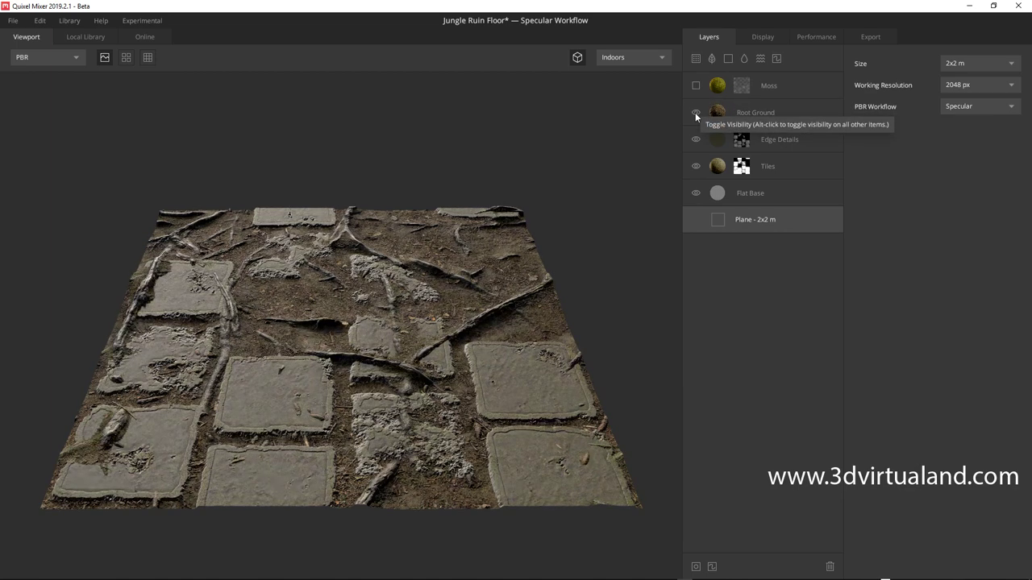
{"action": "left_click", "coordinate": [696, 112]}
{"action": "left_click", "coordinate": [695, 139]}
{"action": "left_click", "coordinate": [696, 166]}
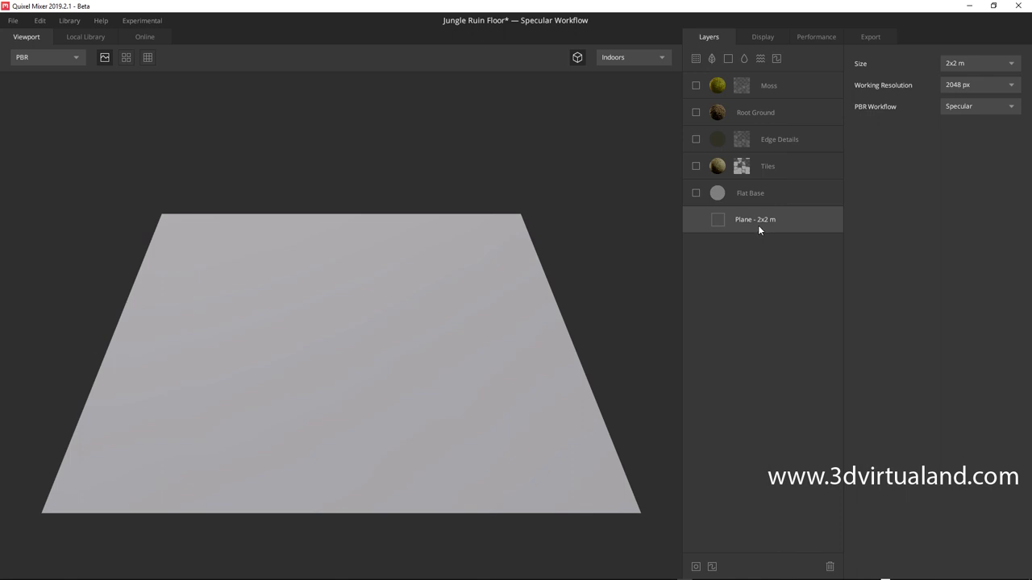
{"action": "left_click", "coordinate": [697, 194]}
- Inspect the grey plane with Preview Tiling on and off, then select Flat Base
{"action": "mouse_move", "coordinate": [588, 244]}
{"action": "left_mouse_down"}
{"action": "mouse_move", "coordinate": [638, 256]}
{"action": "mouse_move", "coordinate": [545, 212]}
{"action": "mouse_move", "coordinate": [579, 198]}
{"action": "mouse_move", "coordinate": [577, 207]}
{"action": "left_mouse_up"}
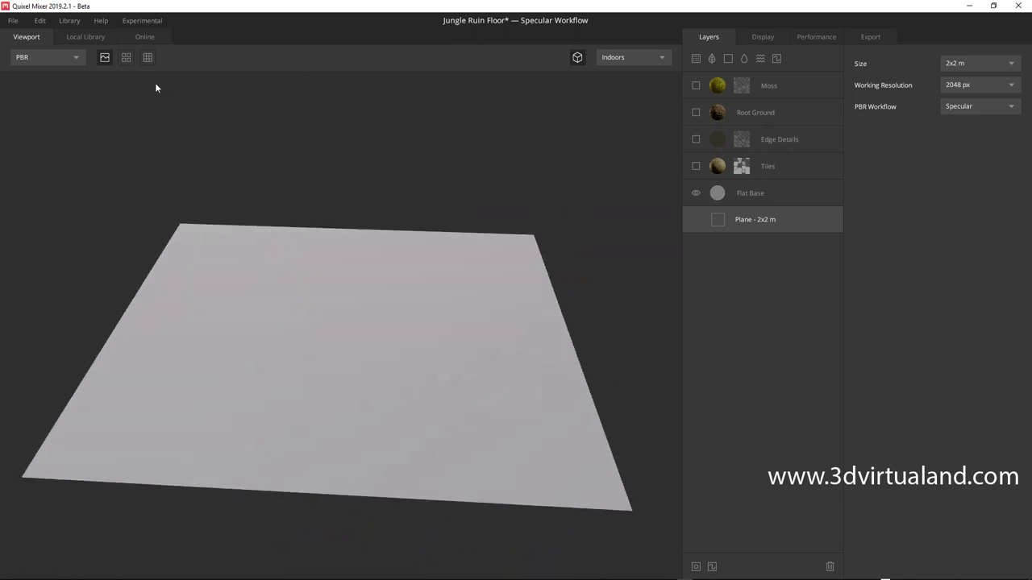
{"action": "left_click", "coordinate": [127, 58]}
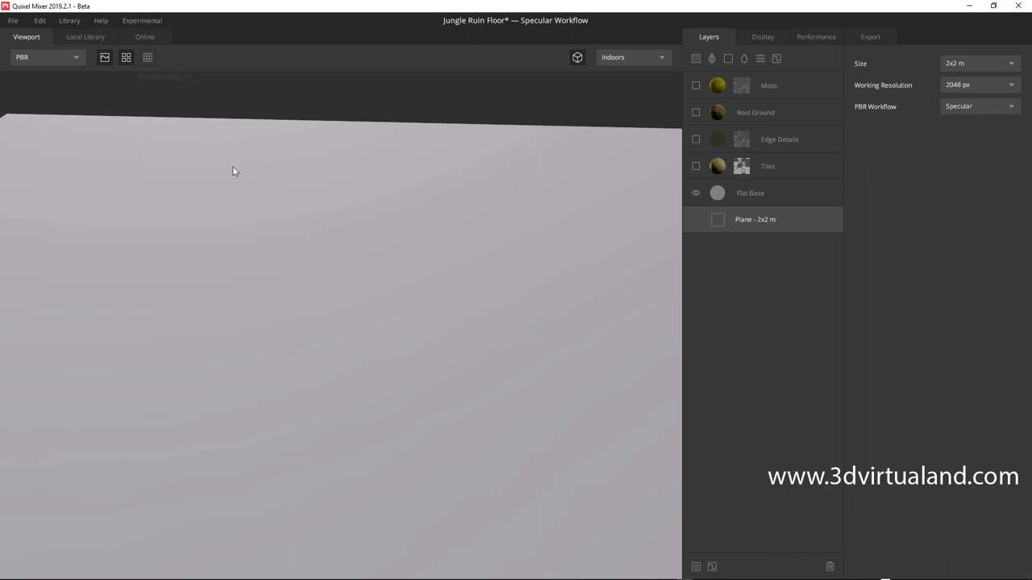
{"action": "left_click_drag", "start_coordinate": [407, 238], "coordinate": [449, 196]}
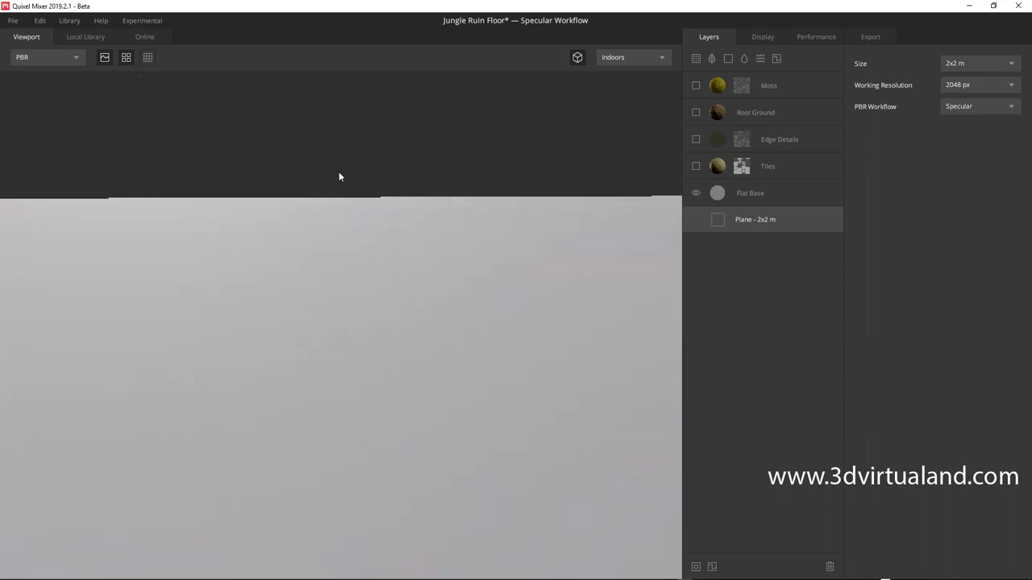
{"action": "left_click", "coordinate": [126, 59]}
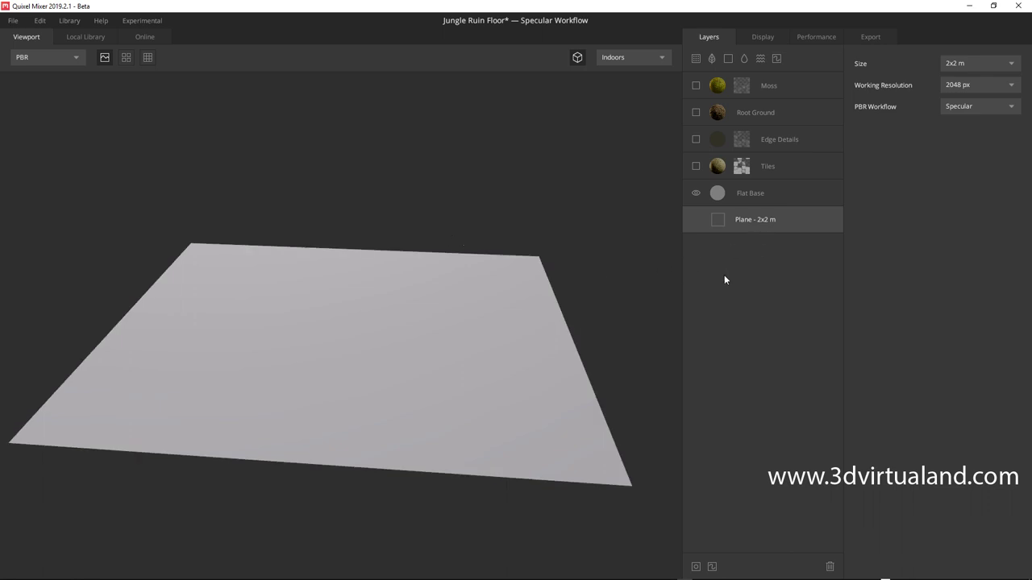
{"action": "left_click", "coordinate": [769, 197]}
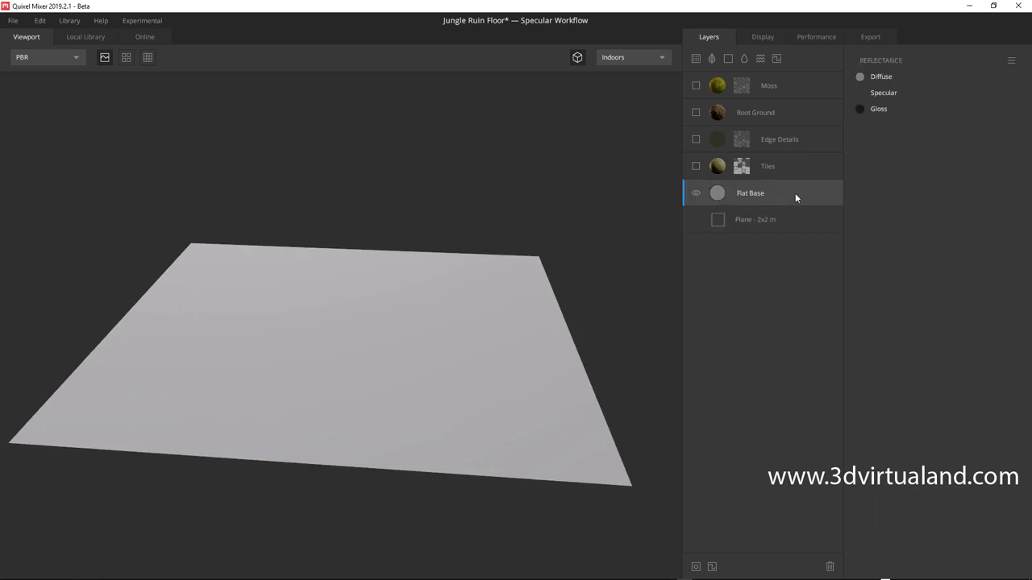
- Try an orange-red EE4107 diffuse colour on Flat Base and inspect the plane
{"action": "left_click", "coordinate": [859, 77]}
{"action": "left_click_drag", "start_coordinate": [511, 205], "coordinate": [545, 145]}
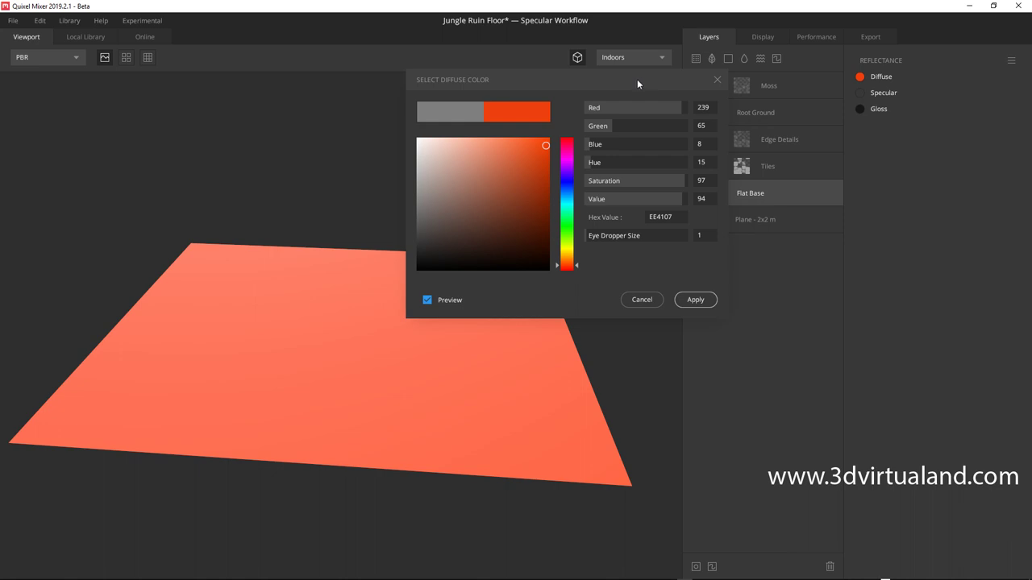
{"action": "left_click_drag", "start_coordinate": [638, 79], "coordinate": [658, 195]}
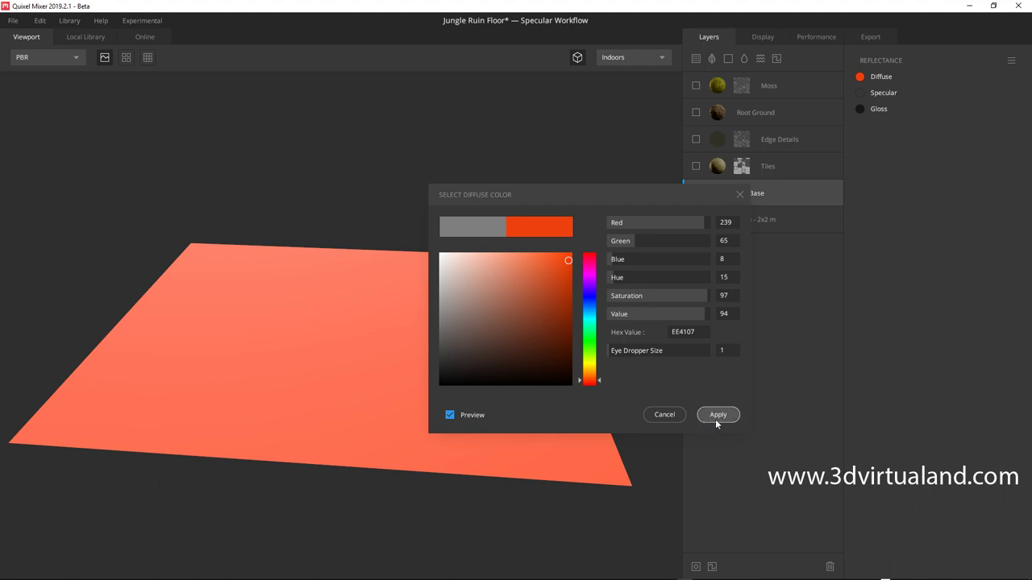
{"action": "left_click", "coordinate": [668, 418]}
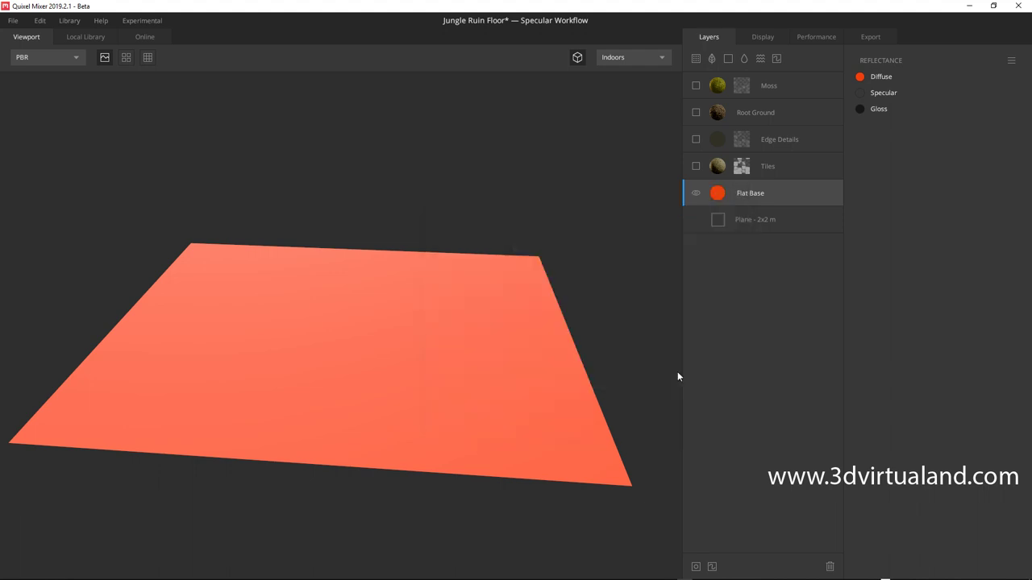
{"action": "left_click_drag", "start_coordinate": [579, 236], "coordinate": [590, 248]}
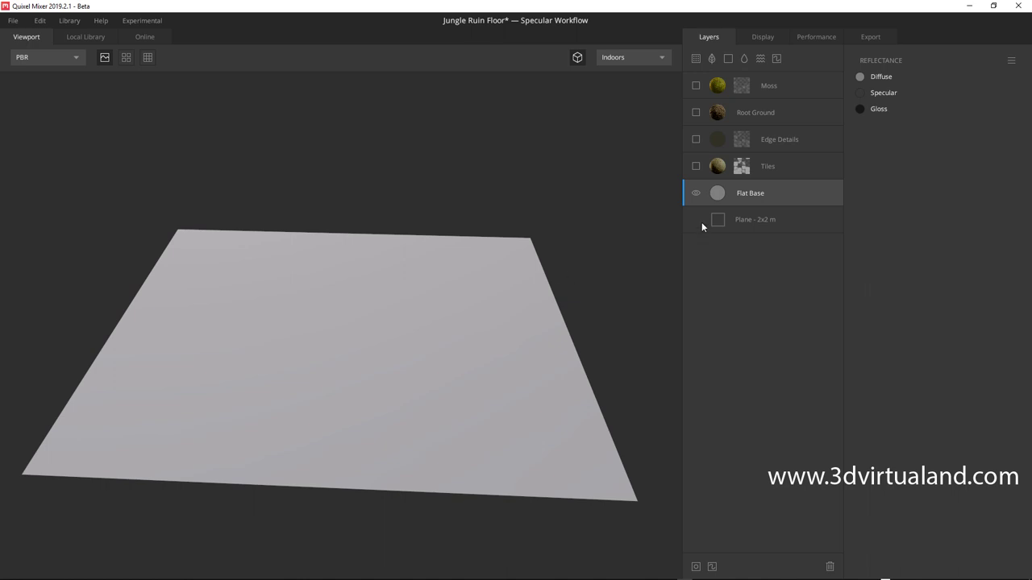
- Show the Tiles layer again and bring up its settings
{"action": "left_click", "coordinate": [695, 166]}
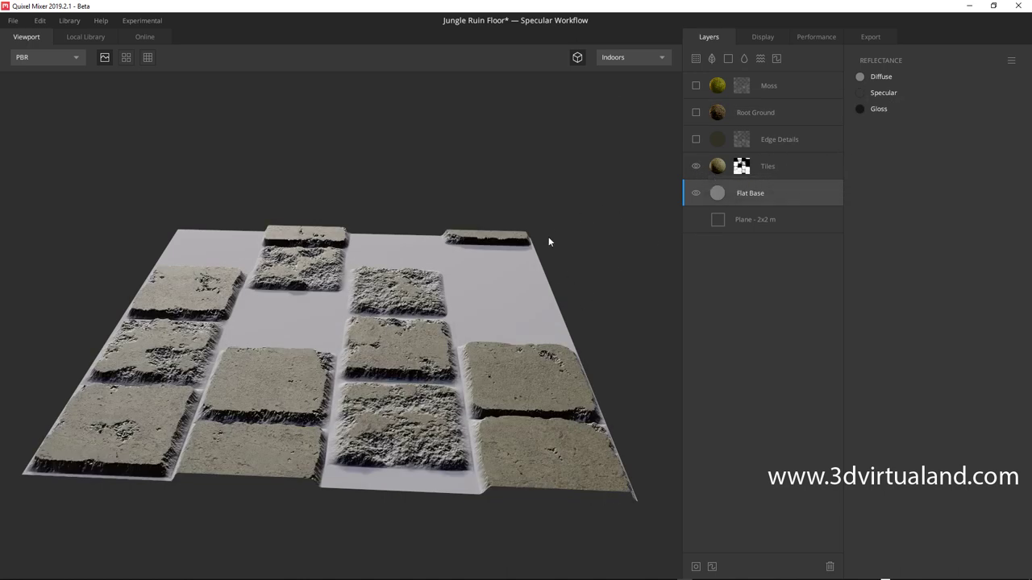
{"action": "left_click_drag", "start_coordinate": [570, 222], "coordinate": [577, 231]}
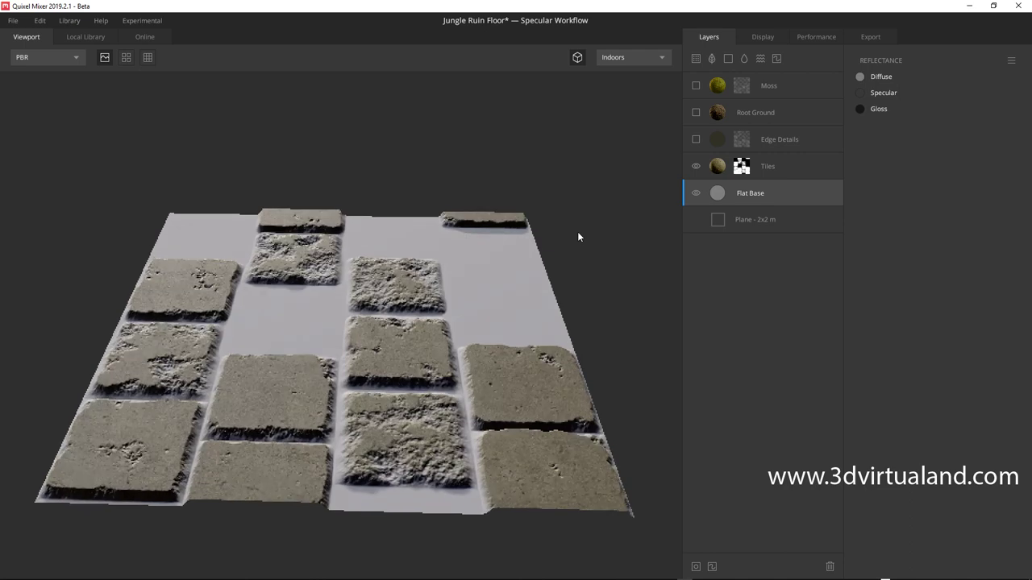
{"action": "left_click", "coordinate": [718, 173]}
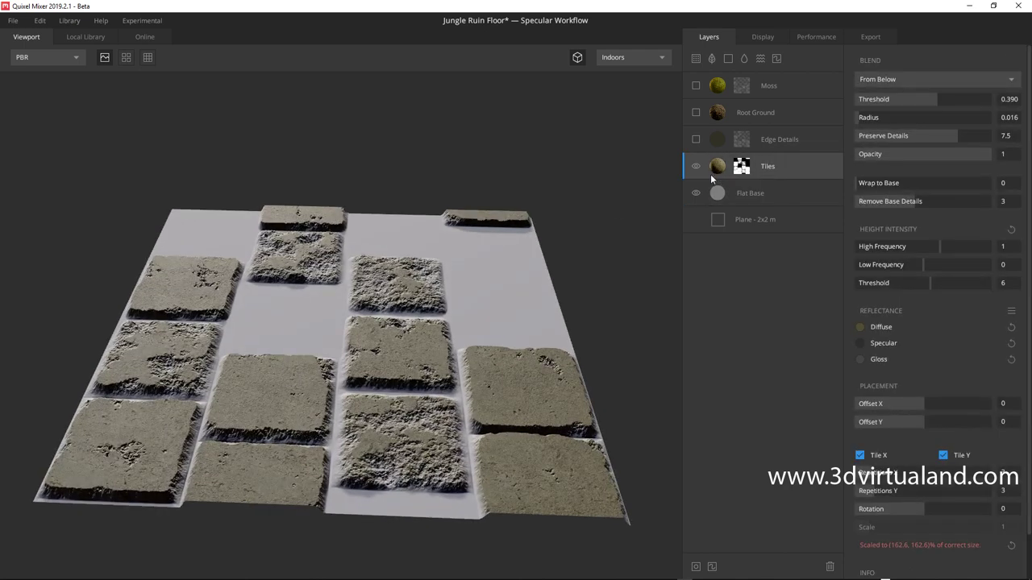
- Zoom in and orbit to inspect the raised stone tiles from above
{"action": "mouse_move", "coordinate": [533, 260]}
{"action": "left_mouse_down"}
{"action": "mouse_move", "coordinate": [524, 300]}
{"action": "mouse_move", "coordinate": [533, 266]}
{"action": "left_mouse_up"}
{"action": "scroll", "coordinate": [433, 342], "scroll_direction": "up", "scroll_amount": 3}
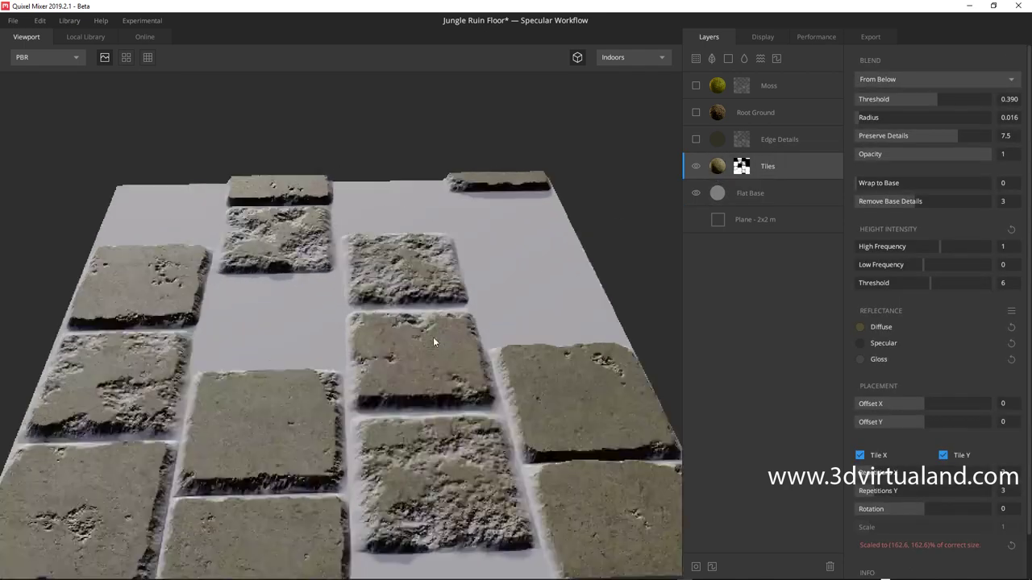
{"action": "scroll", "coordinate": [431, 336], "scroll_direction": "up", "scroll_amount": 2}
{"action": "scroll", "coordinate": [431, 336], "scroll_direction": "up", "scroll_amount": 2}
{"action": "scroll", "coordinate": [424, 300], "scroll_direction": "up", "scroll_amount": 2}
{"action": "scroll", "coordinate": [271, 231], "scroll_direction": "up", "scroll_amount": 2}
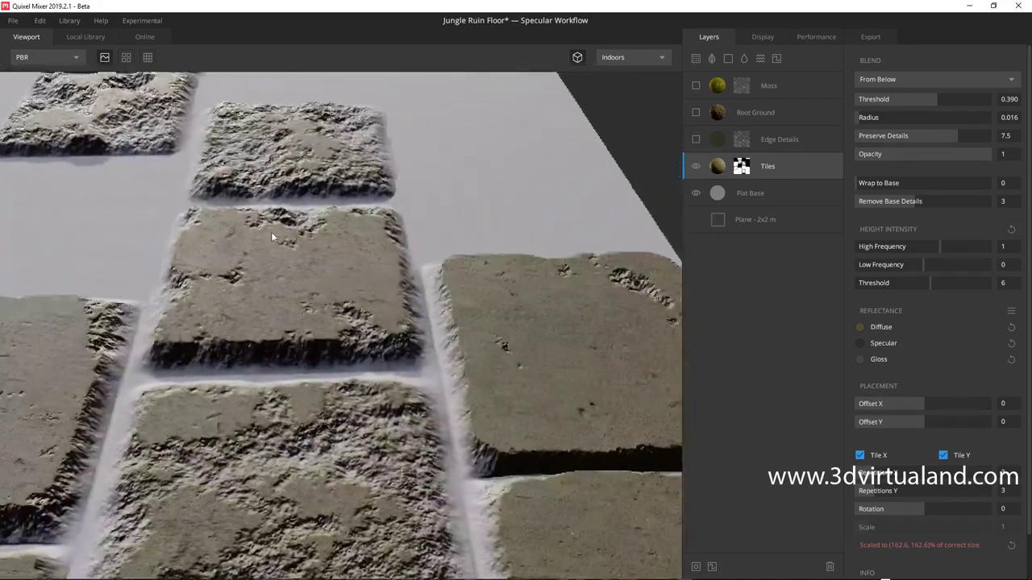
{"action": "mouse_move", "coordinate": [487, 285]}
{"action": "left_mouse_down"}
{"action": "mouse_move", "coordinate": [481, 301]}
{"action": "mouse_move", "coordinate": [497, 276]}
{"action": "mouse_move", "coordinate": [486, 336]}
{"action": "mouse_move", "coordinate": [491, 317]}
{"action": "mouse_move", "coordinate": [460, 269]}
{"action": "mouse_move", "coordinate": [527, 295]}
{"action": "mouse_move", "coordinate": [638, 254]}
{"action": "left_mouse_up"}
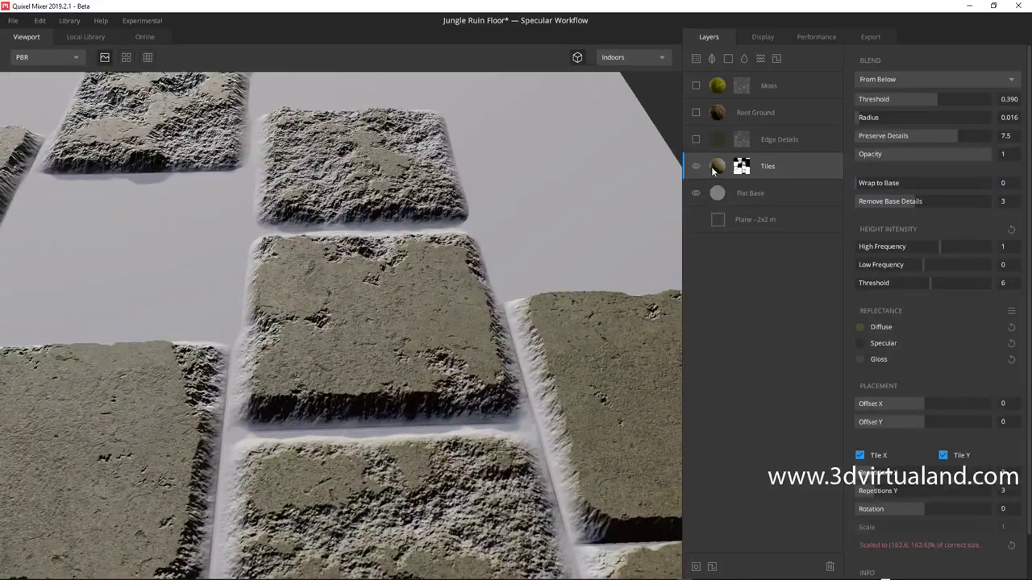
{"action": "mouse_move", "coordinate": [460, 234]}
{"action": "left_mouse_down"}
{"action": "mouse_move", "coordinate": [444, 283]}
{"action": "mouse_move", "coordinate": [465, 244]}
{"action": "mouse_move", "coordinate": [639, 229]}
{"action": "left_mouse_up"}
{"action": "scroll", "coordinate": [469, 249], "scroll_direction": "down", "scroll_amount": 5}
{"action": "scroll", "coordinate": [452, 254], "scroll_direction": "up", "scroll_amount": 5}
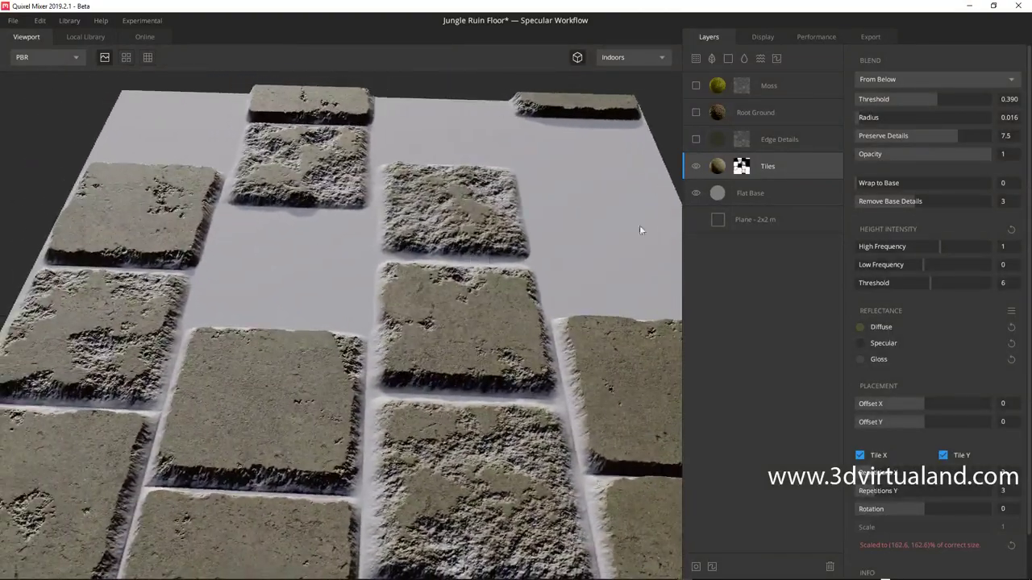
- Turn off Soft Erosion, Definition, Large Irregularities and Tiles in the Tiles mask
{"action": "left_click", "coordinate": [742, 166]}
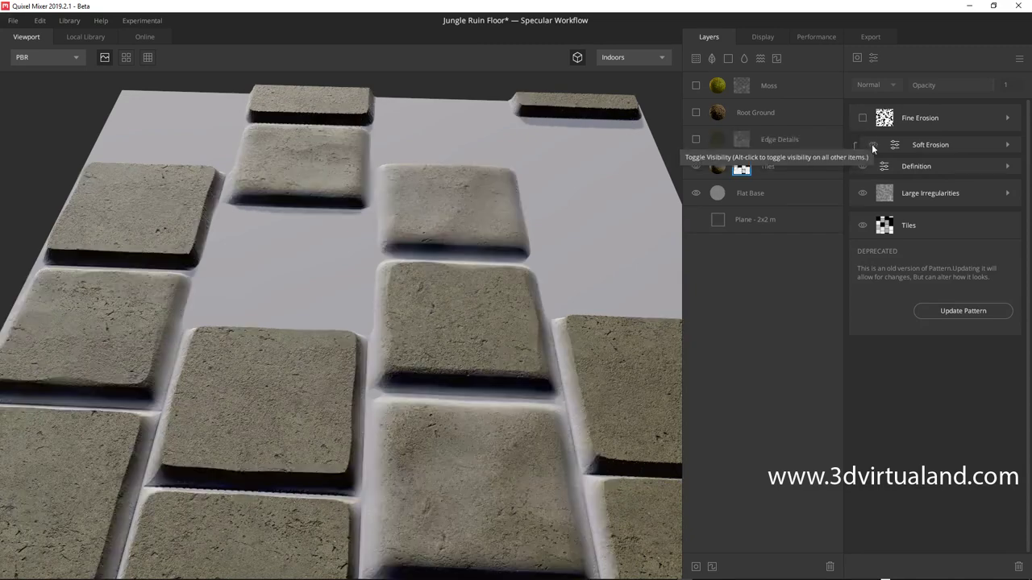
{"action": "left_click", "coordinate": [873, 144]}
{"action": "left_click", "coordinate": [863, 166]}
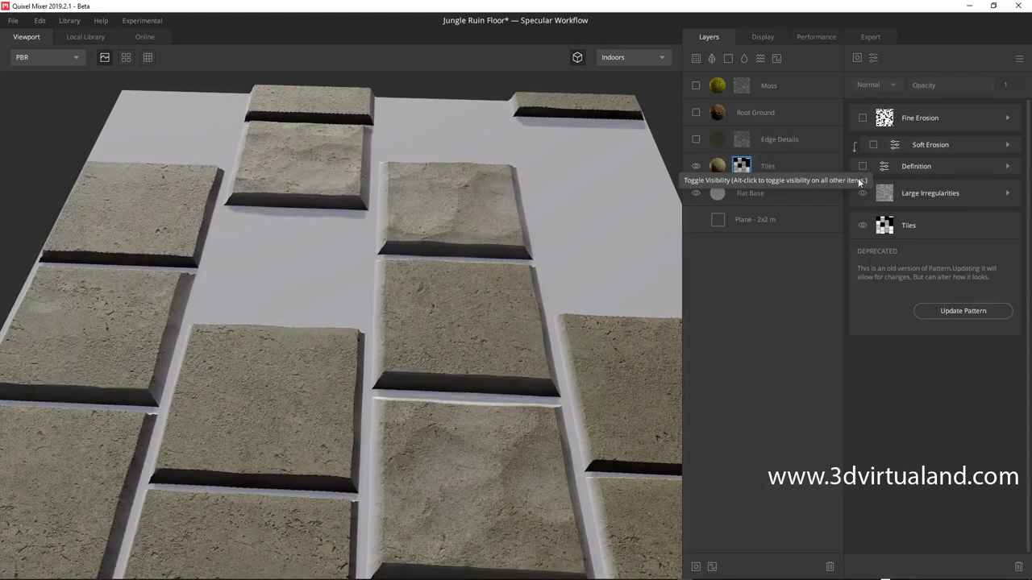
{"action": "left_click", "coordinate": [860, 192]}
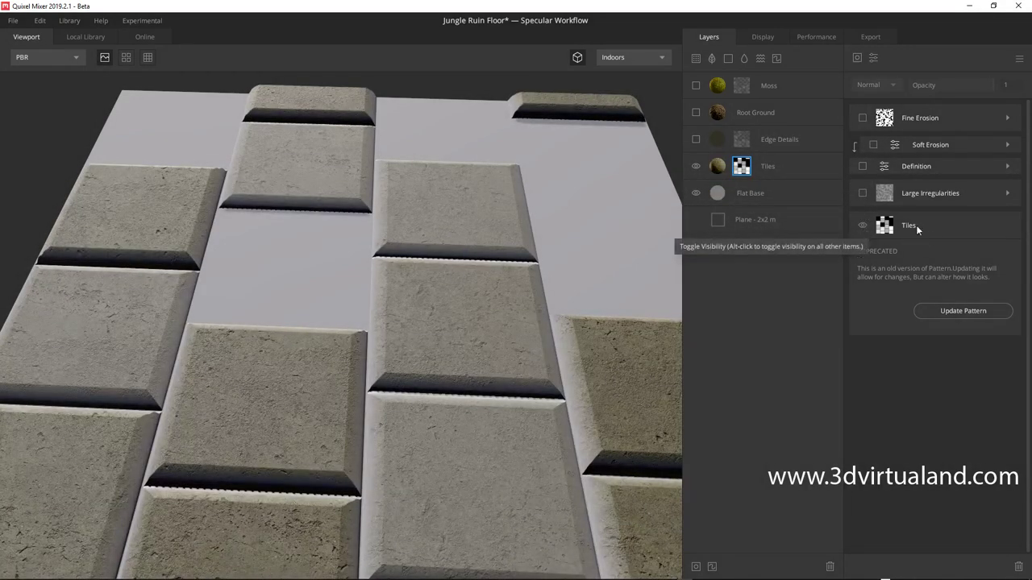
{"action": "left_click", "coordinate": [861, 226]}
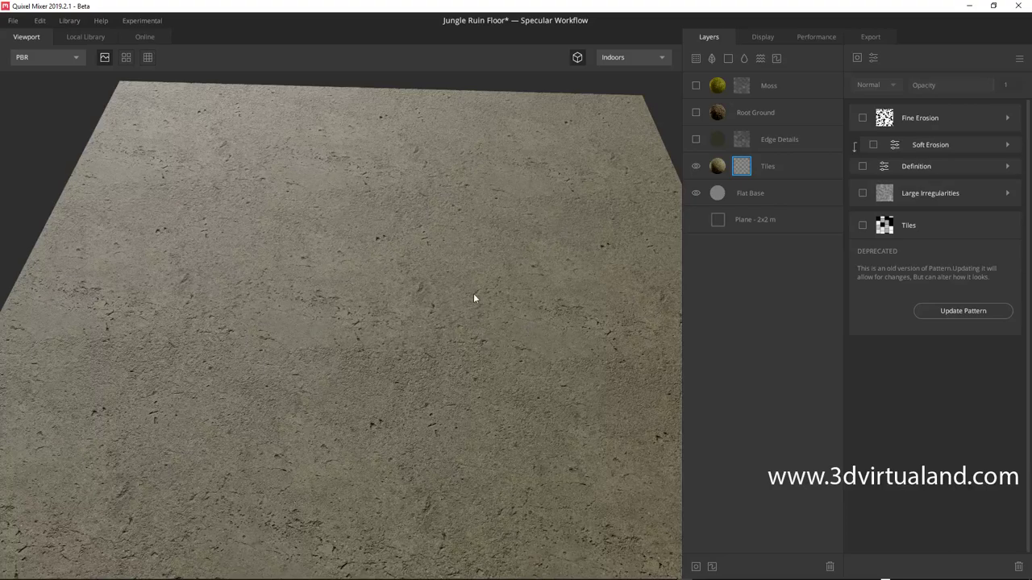
- Re-enable the Tiles pattern and view the clean bevelled blocks from grazing and wide angles
{"action": "scroll", "coordinate": [475, 294], "scroll_direction": "down", "scroll_amount": 3}
{"action": "scroll", "coordinate": [464, 308], "scroll_direction": "up", "scroll_amount": 5}
{"action": "scroll", "coordinate": [453, 306], "scroll_direction": "up", "scroll_amount": 3}
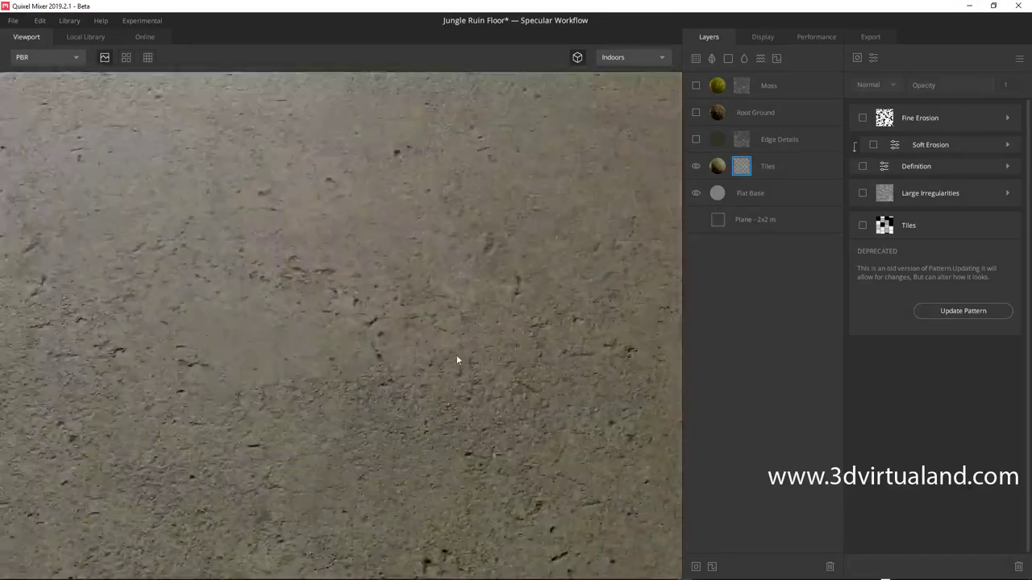
{"action": "mouse_move", "coordinate": [456, 360]}
{"action": "left_mouse_down"}
{"action": "mouse_move", "coordinate": [449, 275]}
{"action": "mouse_move", "coordinate": [463, 262]}
{"action": "mouse_move", "coordinate": [441, 299]}
{"action": "mouse_move", "coordinate": [490, 272]}
{"action": "mouse_move", "coordinate": [451, 307]}
{"action": "mouse_move", "coordinate": [430, 348]}
{"action": "mouse_move", "coordinate": [447, 283]}
{"action": "mouse_move", "coordinate": [465, 302]}
{"action": "mouse_move", "coordinate": [443, 355]}
{"action": "mouse_move", "coordinate": [452, 274]}
{"action": "mouse_move", "coordinate": [447, 322]}
{"action": "mouse_move", "coordinate": [468, 265]}
{"action": "mouse_move", "coordinate": [461, 294]}
{"action": "left_mouse_up"}
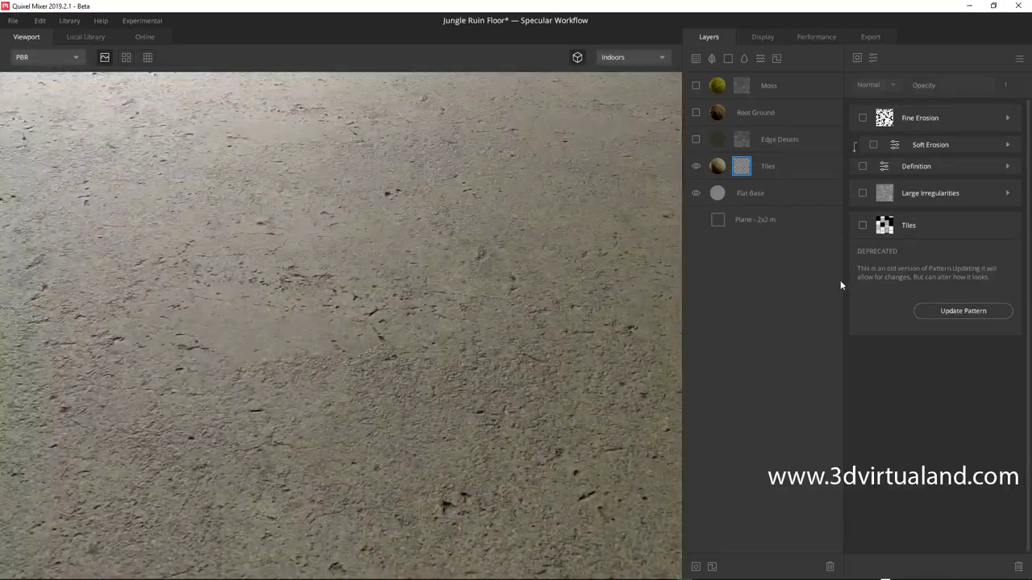
{"action": "left_click", "coordinate": [862, 225]}
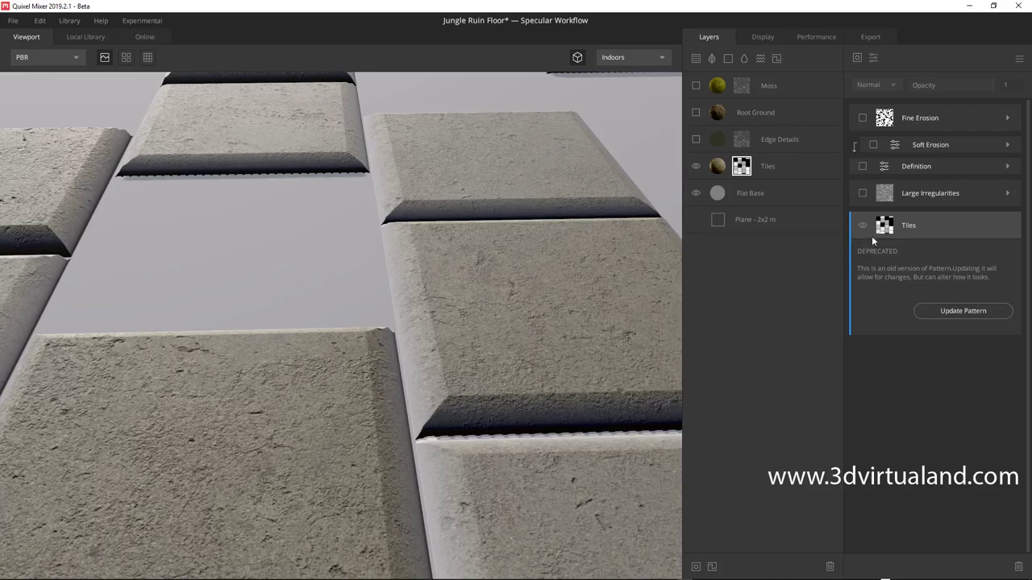
{"action": "mouse_move", "coordinate": [535, 271]}
{"action": "left_mouse_down"}
{"action": "mouse_move", "coordinate": [476, 272]}
{"action": "mouse_move", "coordinate": [476, 256]}
{"action": "mouse_move", "coordinate": [459, 263]}
{"action": "mouse_move", "coordinate": [492, 253]}
{"action": "mouse_move", "coordinate": [460, 299]}
{"action": "mouse_move", "coordinate": [444, 266]}
{"action": "mouse_move", "coordinate": [419, 268]}
{"action": "mouse_move", "coordinate": [407, 291]}
{"action": "mouse_move", "coordinate": [438, 281]}
{"action": "left_mouse_up"}
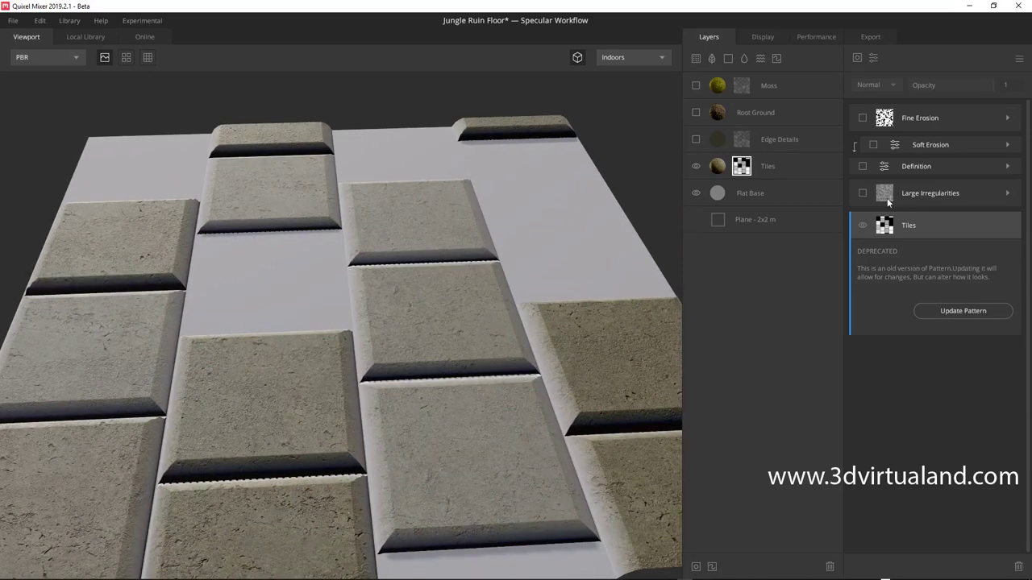
{"action": "left_click", "coordinate": [861, 193]}
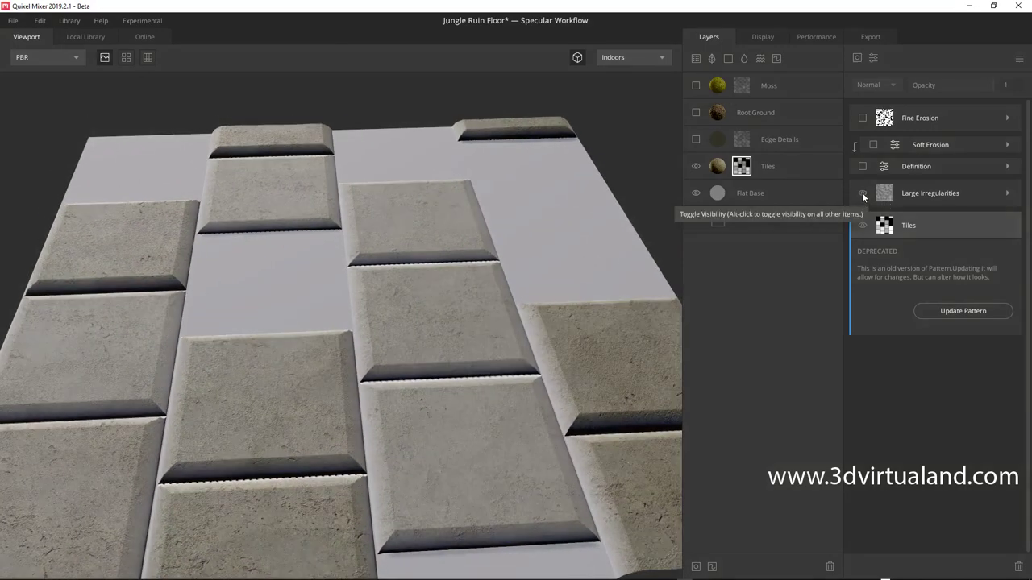
{"action": "mouse_move", "coordinate": [562, 289]}
{"action": "left_mouse_down"}
{"action": "mouse_move", "coordinate": [546, 261]}
{"action": "mouse_move", "coordinate": [538, 287]}
{"action": "left_mouse_up"}
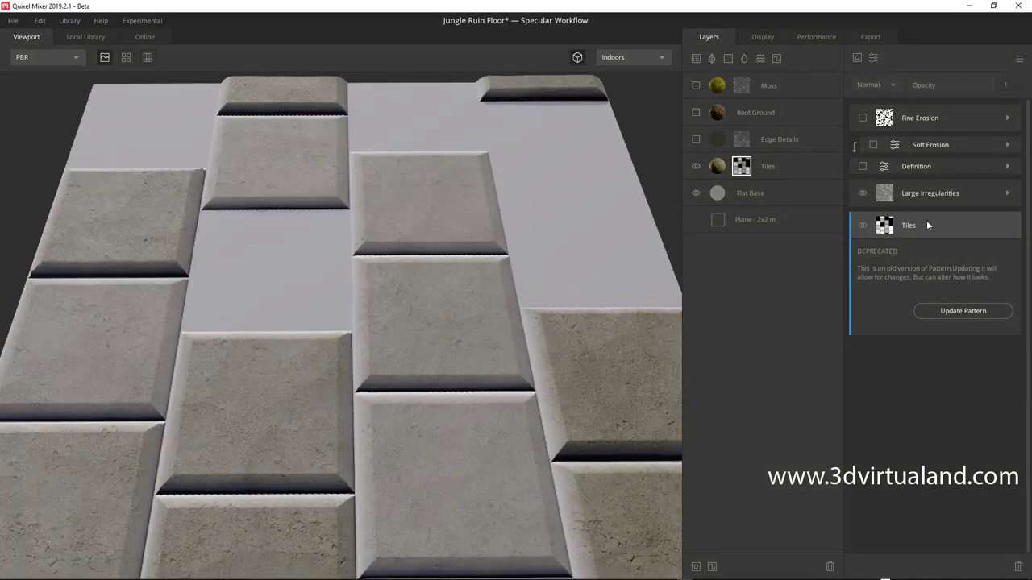
{"action": "left_click", "coordinate": [1007, 194]}
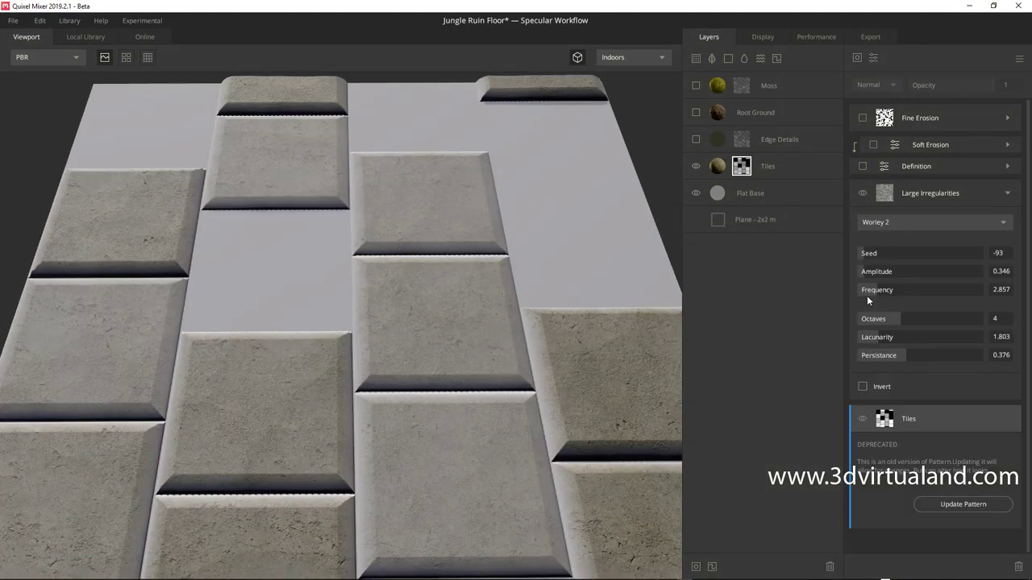
{"action": "left_click", "coordinate": [876, 226]}
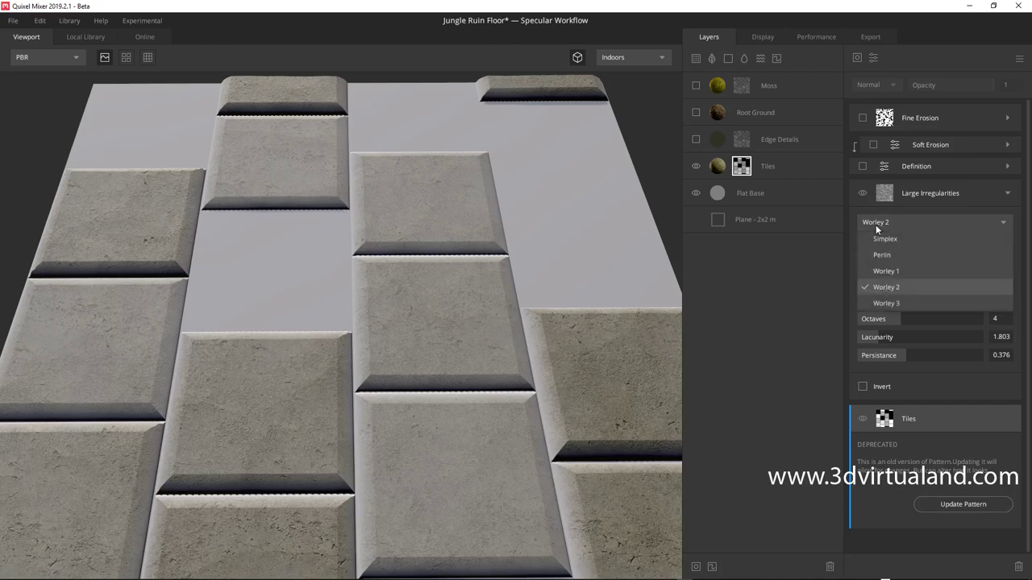
{"action": "left_click", "coordinate": [881, 240]}
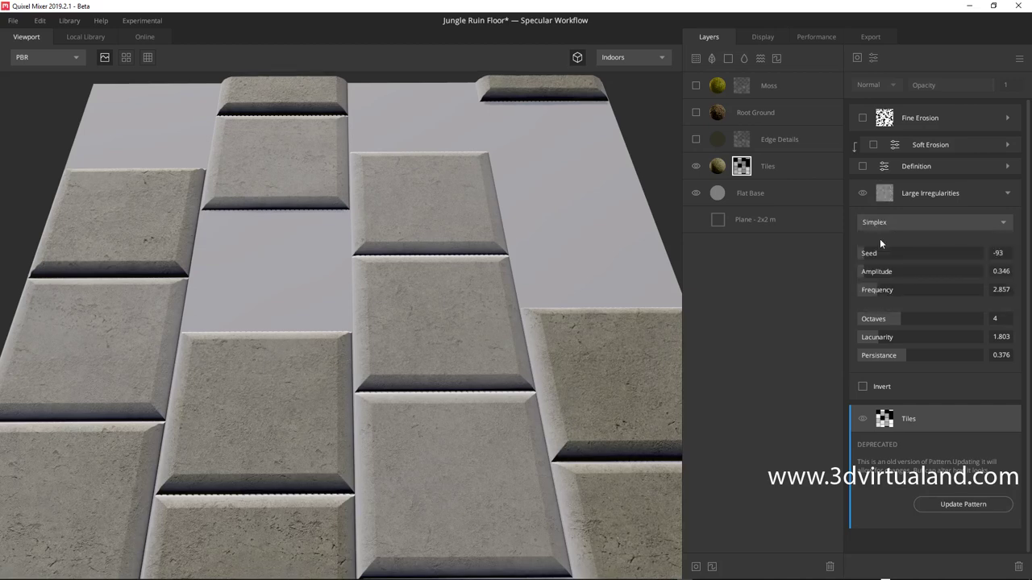
{"action": "scroll", "coordinate": [463, 307], "scroll_direction": "up", "scroll_amount": 2}
{"action": "left_click", "coordinate": [866, 225]}
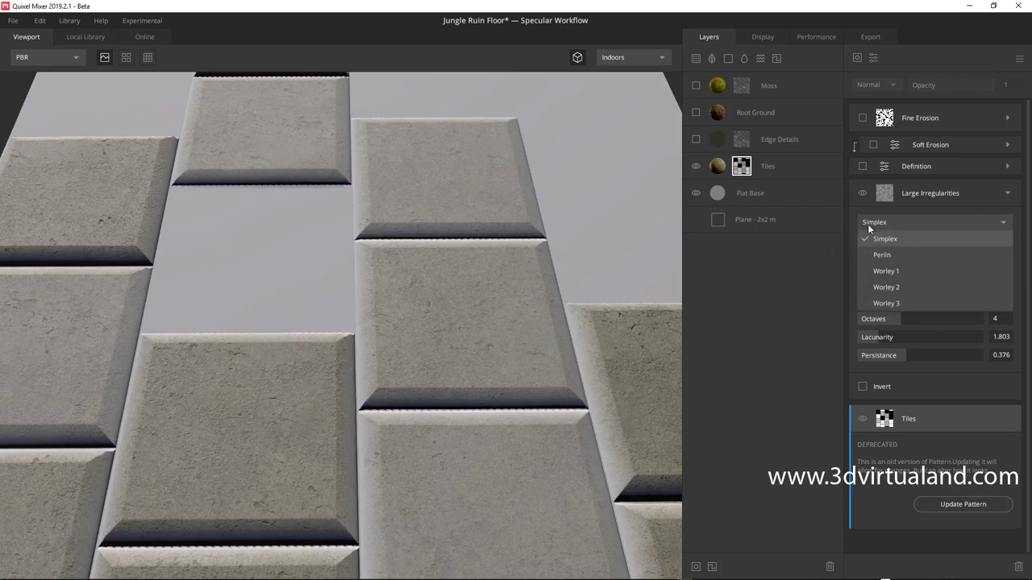
{"action": "left_click", "coordinate": [881, 256]}
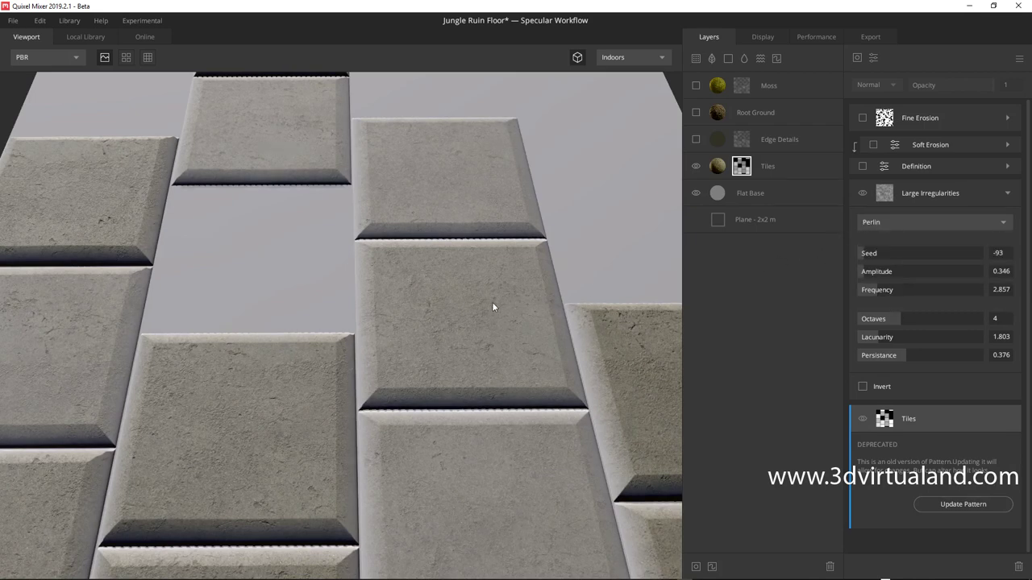
{"action": "left_click", "coordinate": [871, 223]}
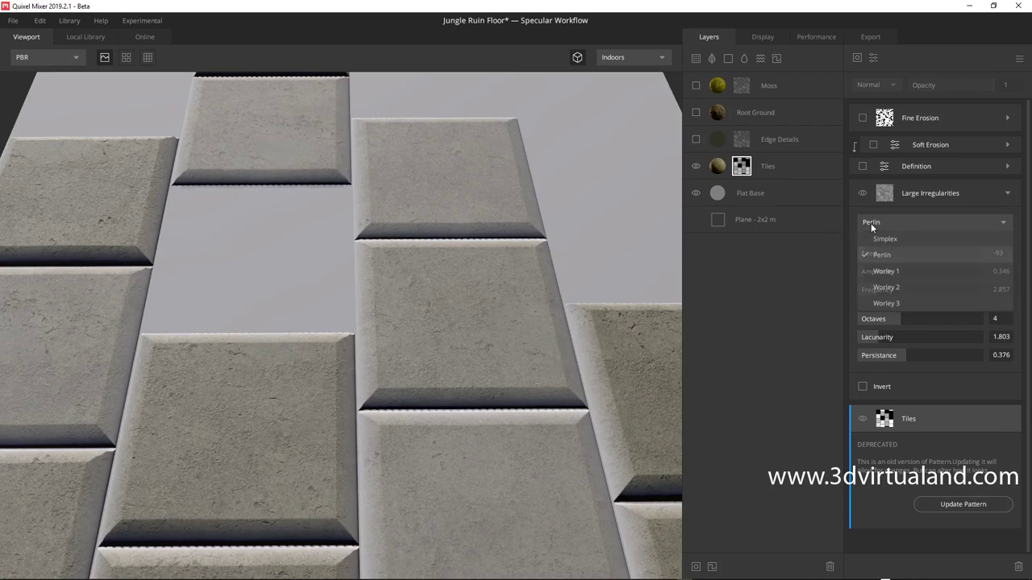
{"action": "left_click", "coordinate": [883, 272]}
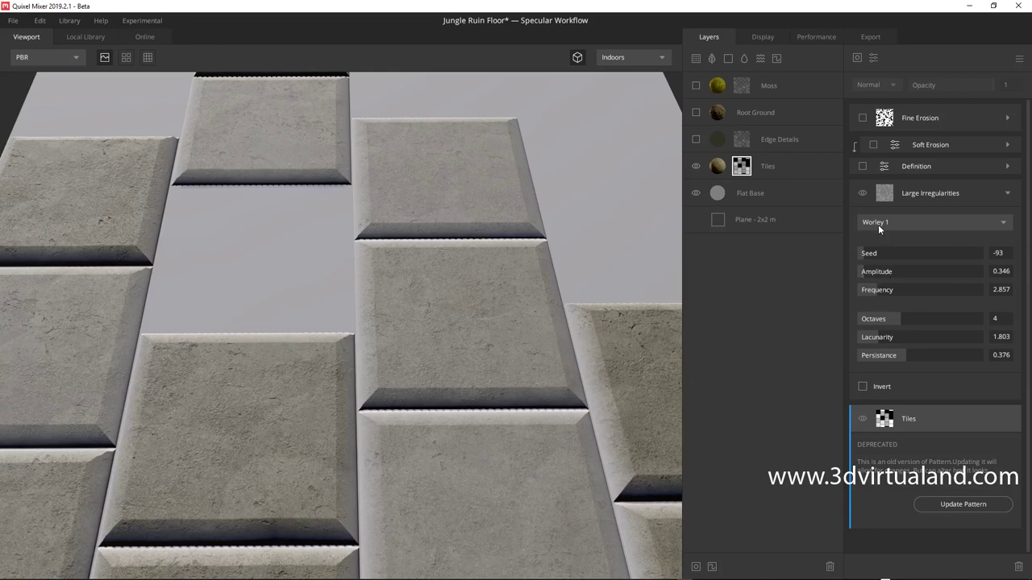
{"action": "left_click", "coordinate": [878, 224]}
{"action": "left_click", "coordinate": [878, 304]}
{"action": "left_click_drag", "start_coordinate": [498, 320], "coordinate": [500, 260]}
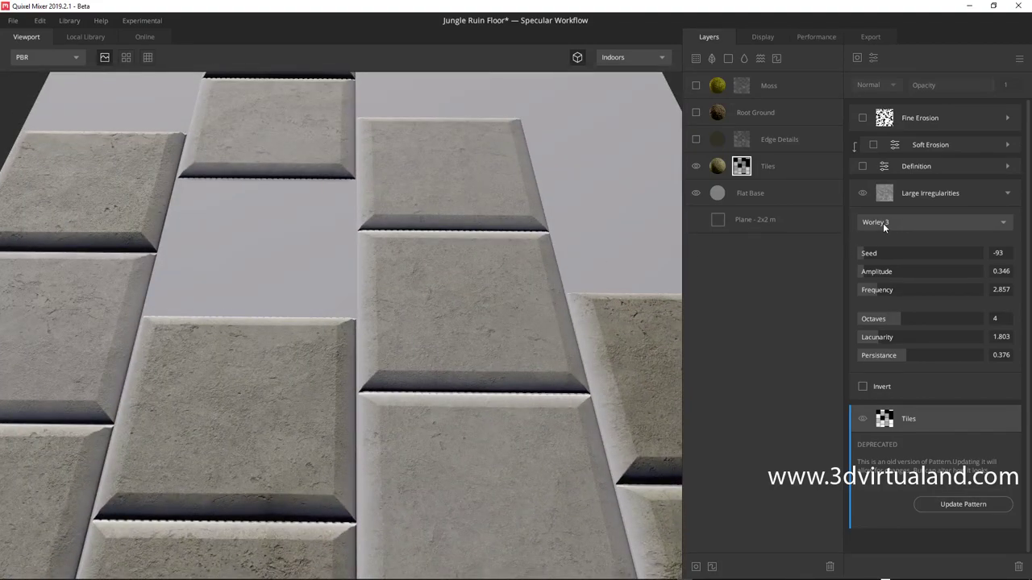
{"action": "left_click", "coordinate": [883, 222]}
{"action": "left_click", "coordinate": [892, 286]}
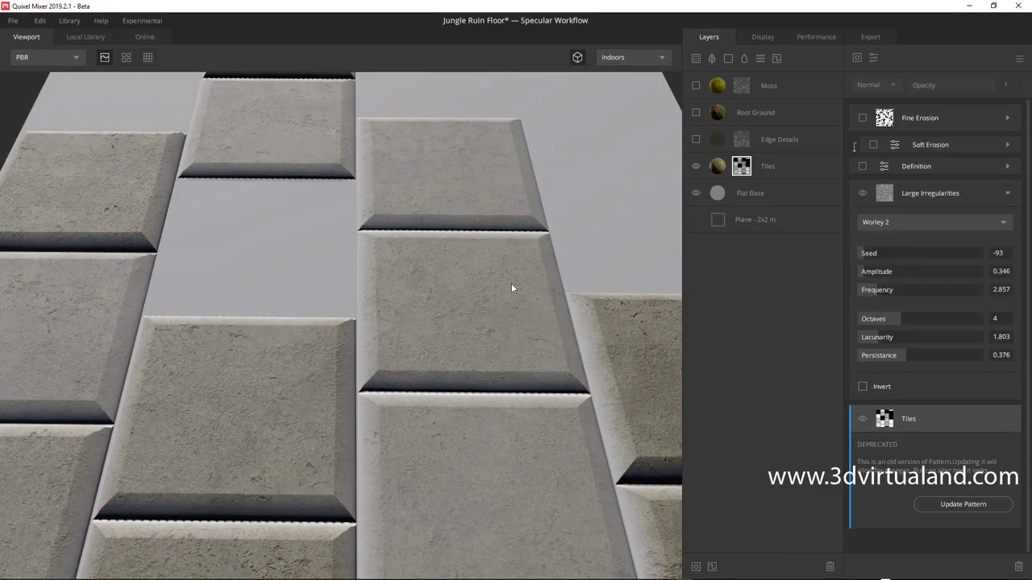
{"action": "left_click_drag", "start_coordinate": [512, 289], "coordinate": [497, 239]}
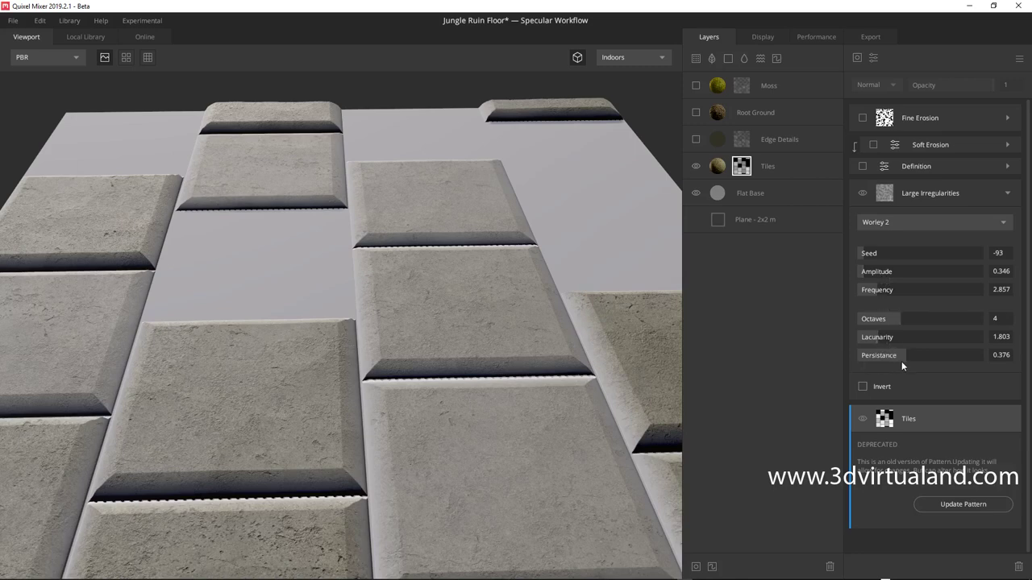
{"action": "left_click", "coordinate": [862, 387]}
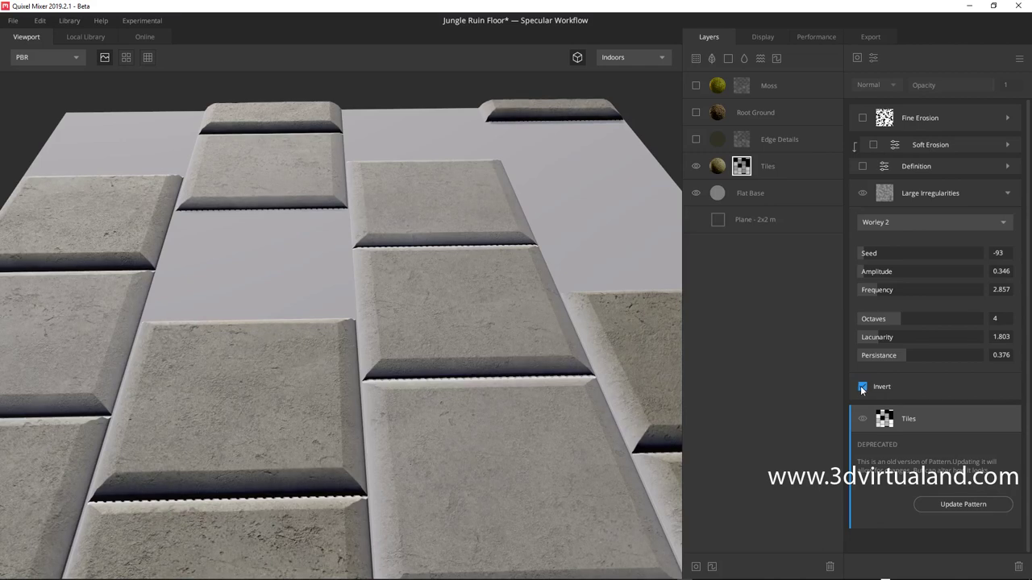
{"action": "left_click", "coordinate": [861, 388]}
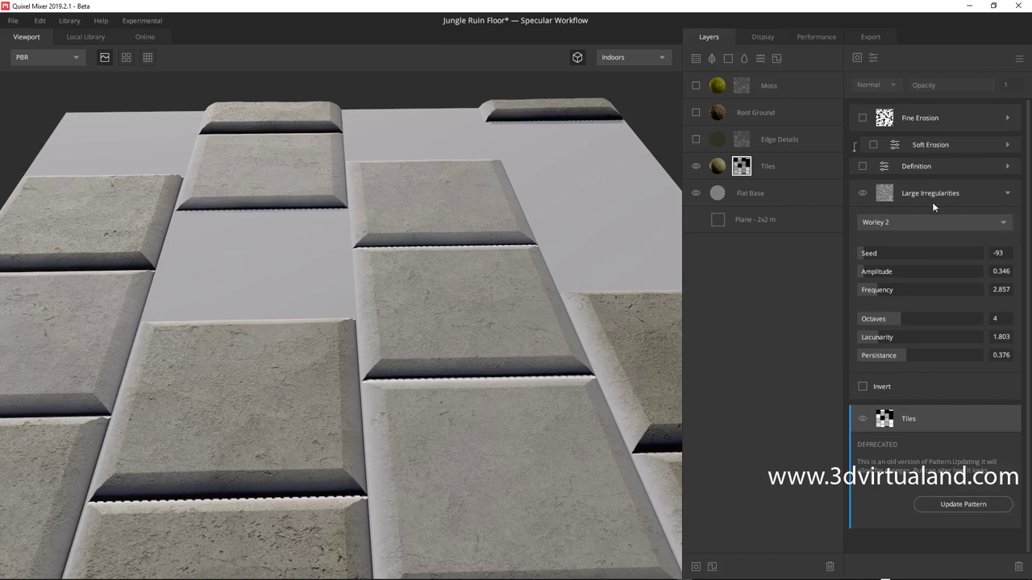
{"action": "left_click", "coordinate": [1007, 195]}
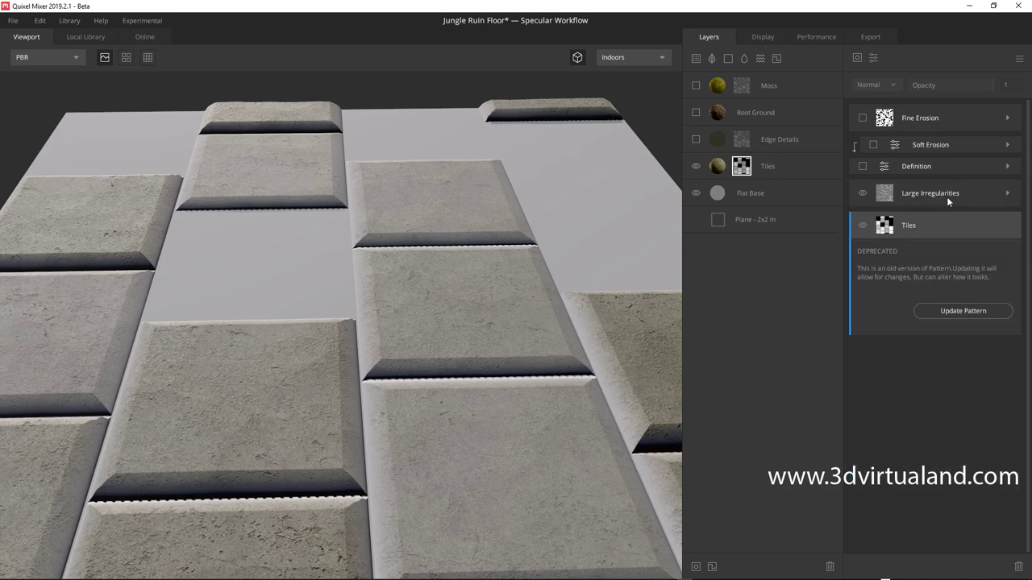
- Turn Definition and Soft Erosion back on in the Tiles mask, checking Definition's sliders
{"action": "left_click", "coordinate": [862, 167]}
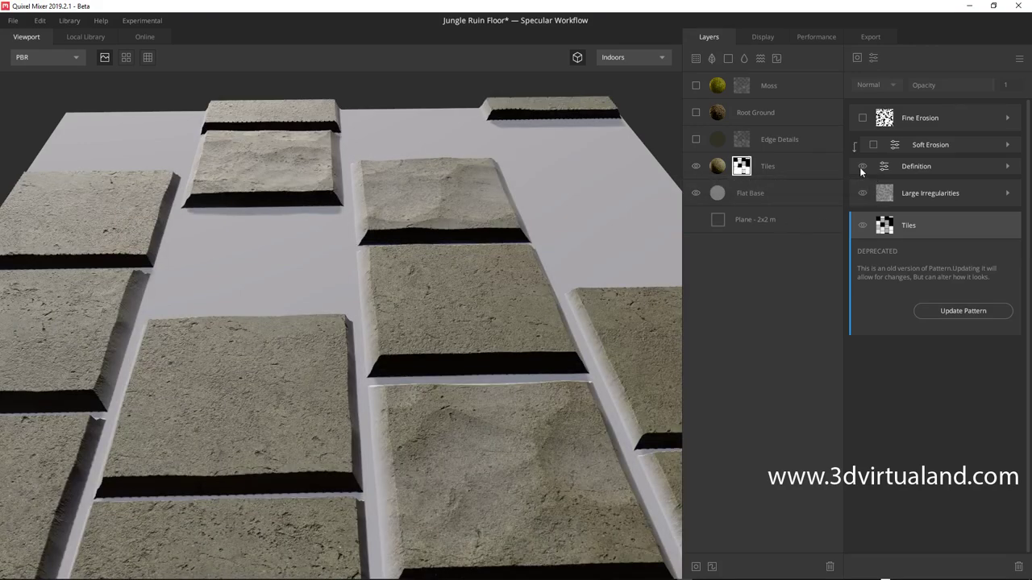
{"action": "left_click", "coordinate": [863, 166]}
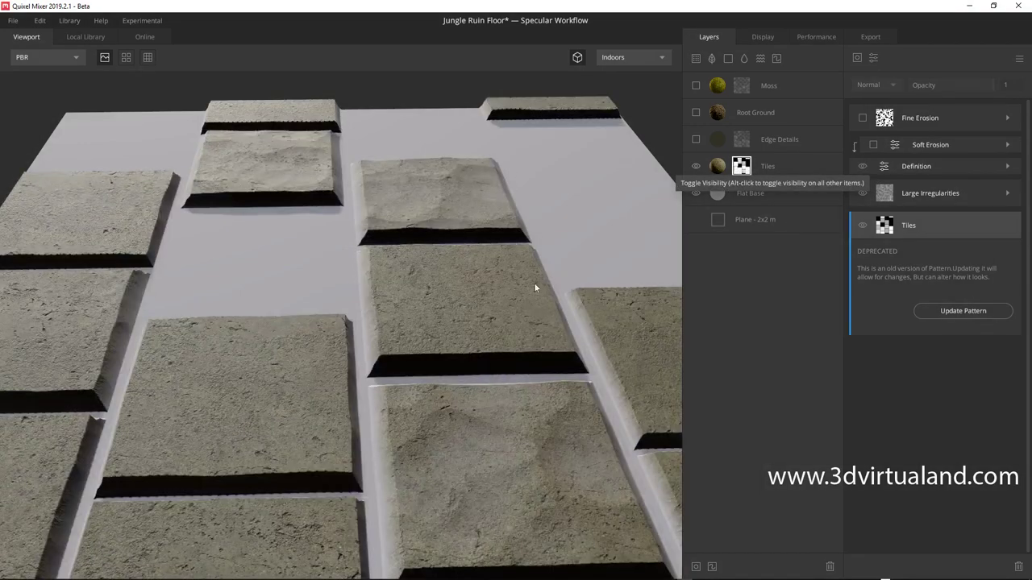
{"action": "mouse_move", "coordinate": [518, 284]}
{"action": "left_mouse_down"}
{"action": "mouse_move", "coordinate": [511, 260]}
{"action": "mouse_move", "coordinate": [508, 281]}
{"action": "left_mouse_up"}
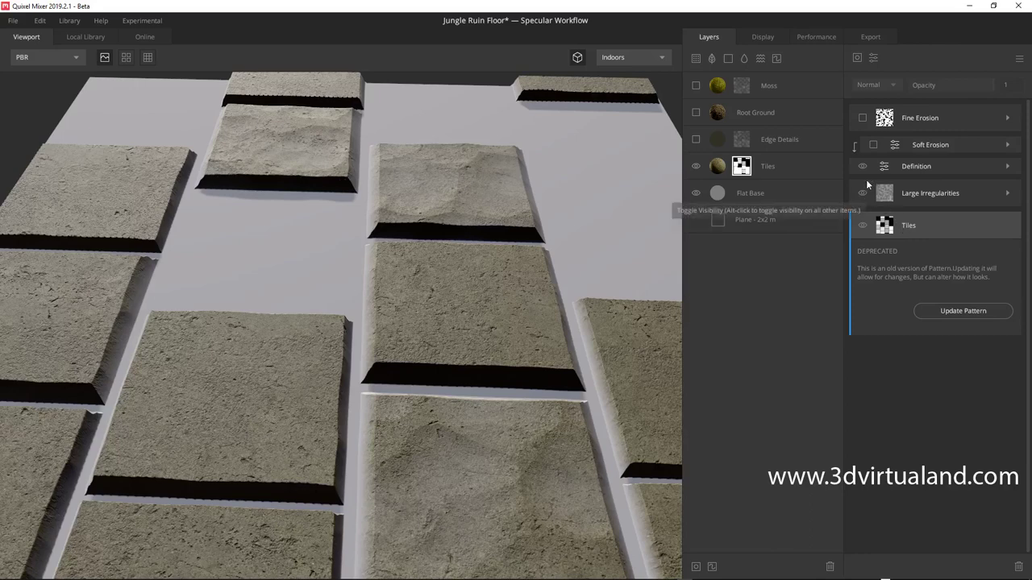
{"action": "left_click", "coordinate": [1007, 166]}
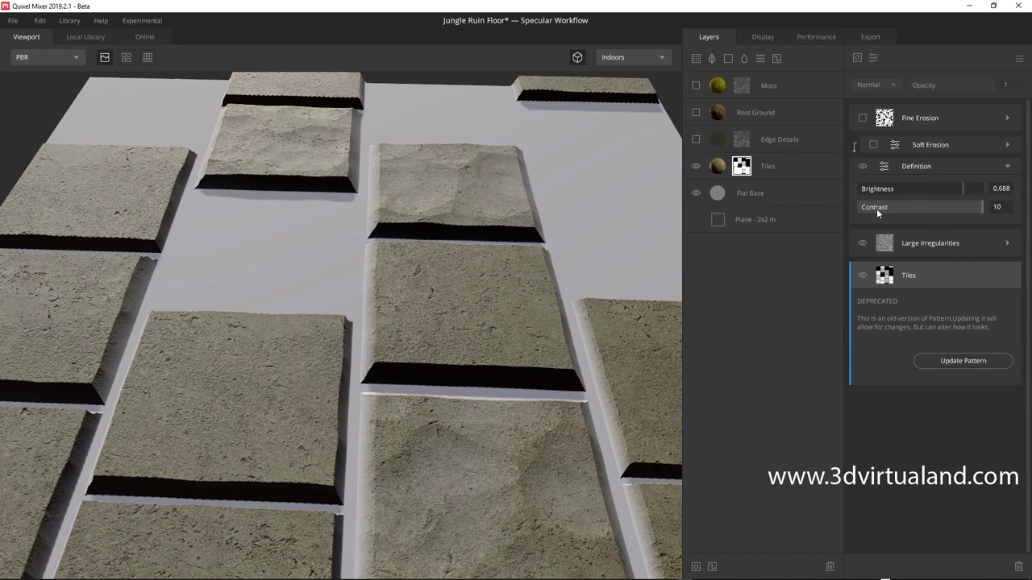
{"action": "left_click", "coordinate": [1006, 167]}
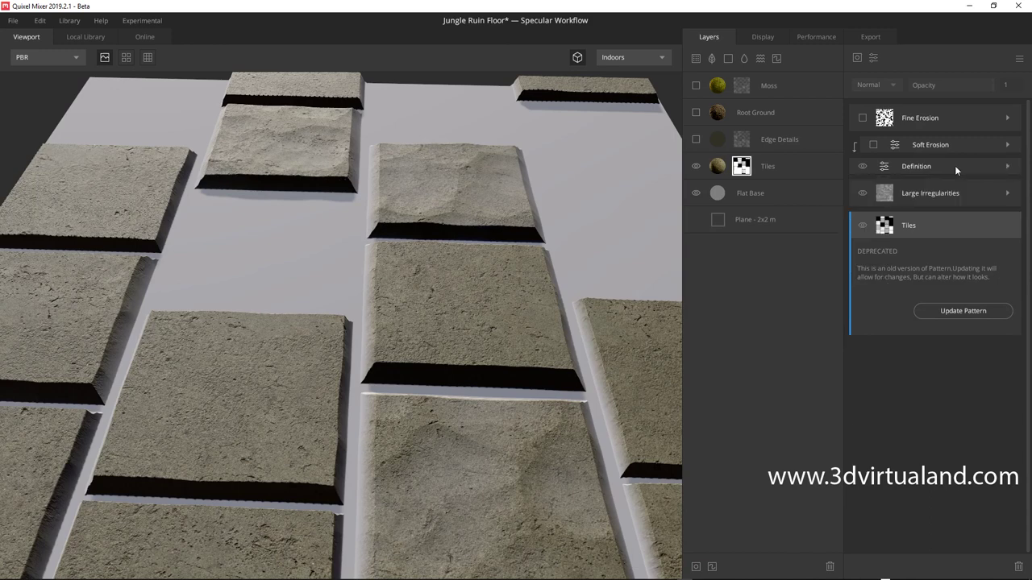
{"action": "left_click", "coordinate": [873, 146]}
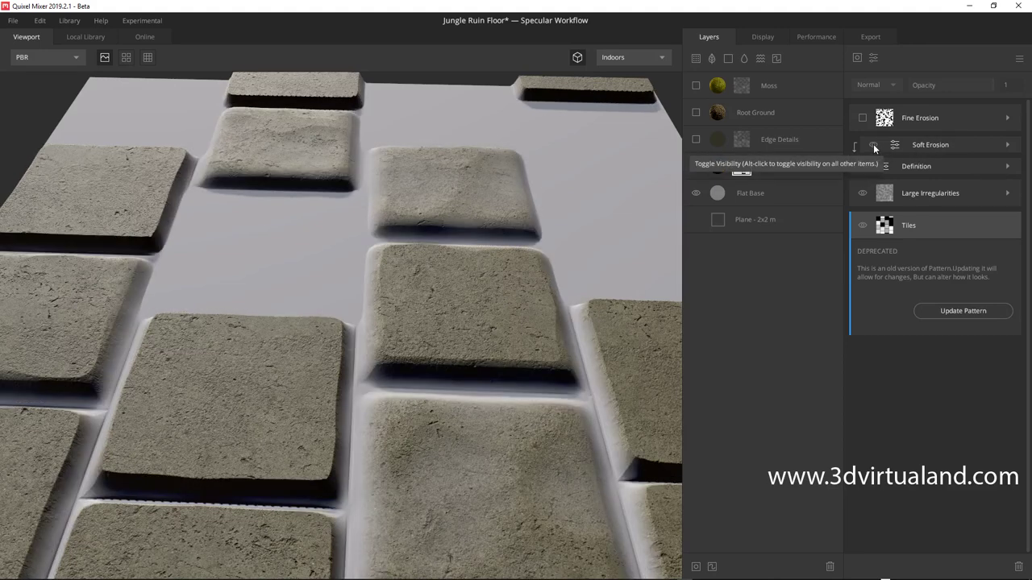
{"action": "scroll", "coordinate": [592, 227], "scroll_direction": "up", "scroll_amount": 2}
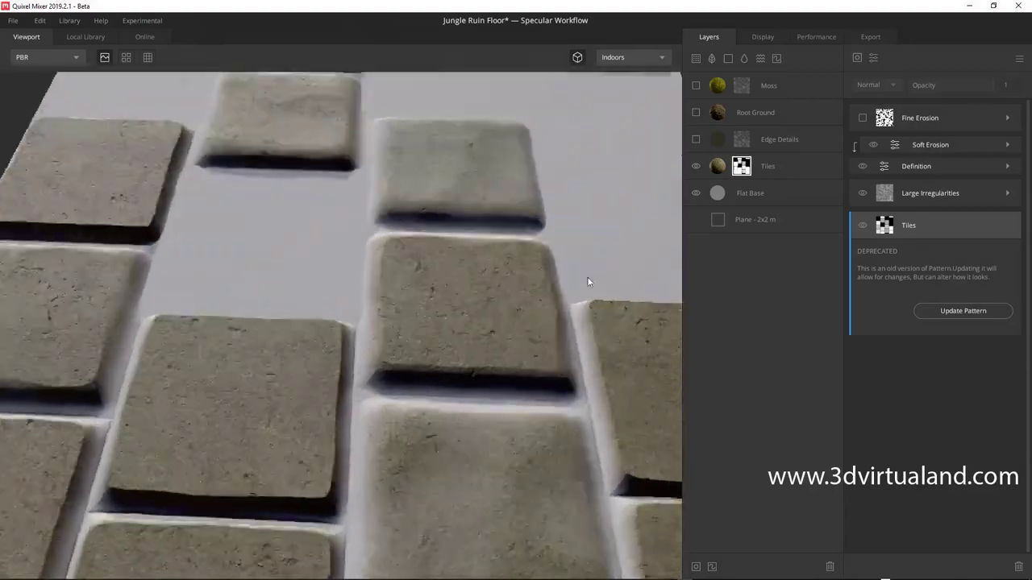
- Try Directional erosion type for Soft Erosion, then return it to Gaussian
{"action": "left_click", "coordinate": [1007, 144]}
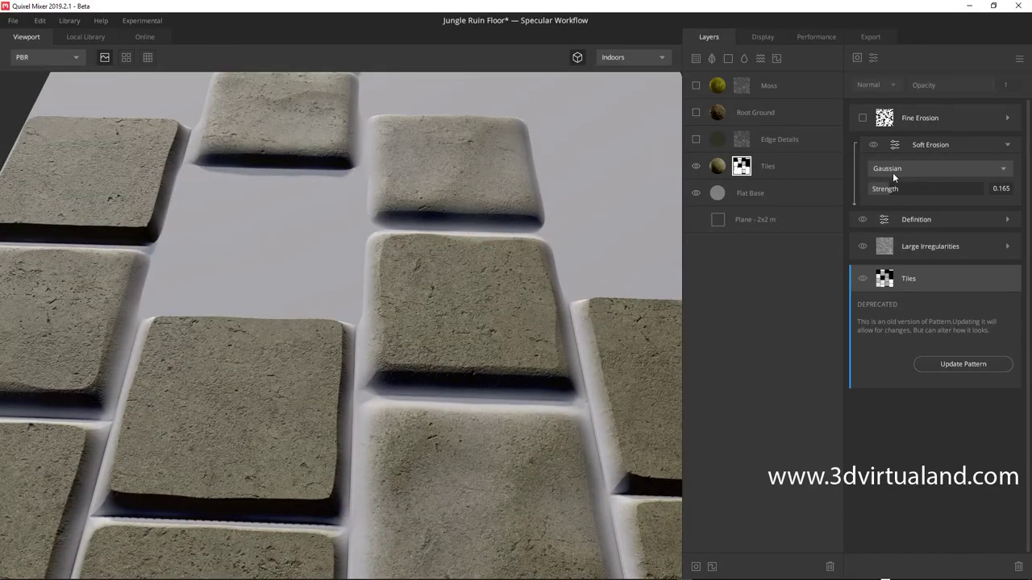
{"action": "left_click", "coordinate": [1003, 171]}
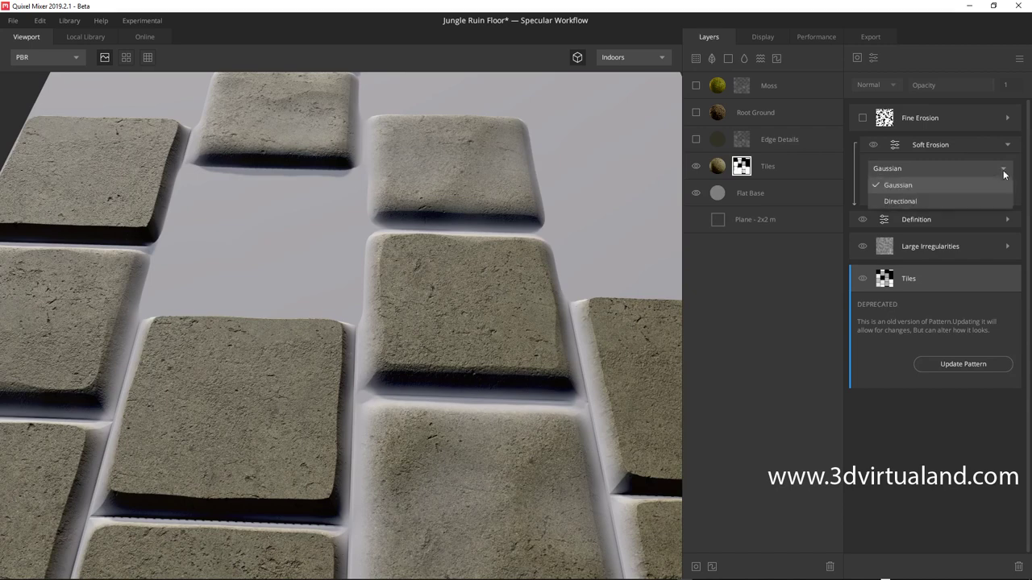
{"action": "left_click", "coordinate": [911, 201]}
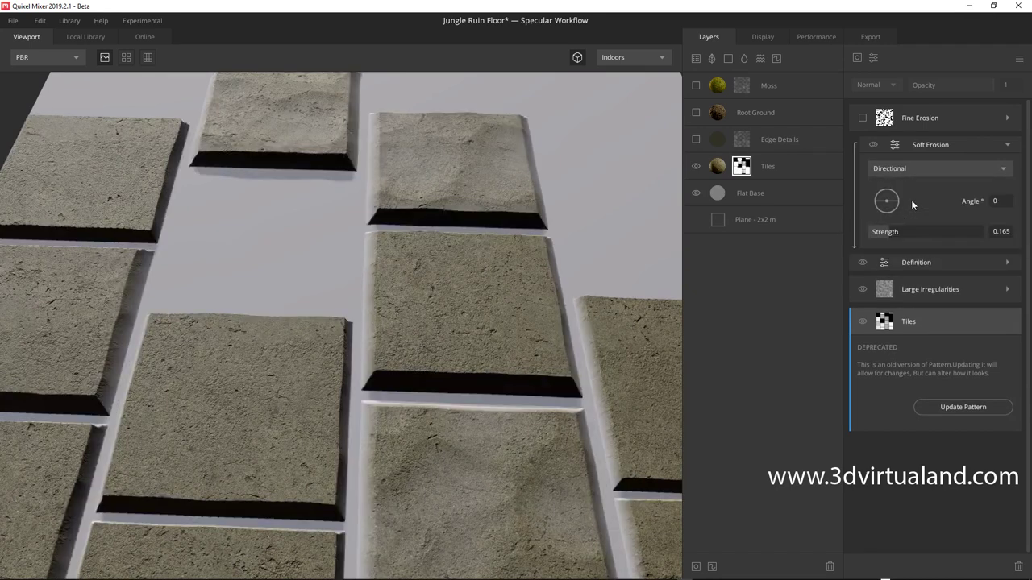
{"action": "left_click", "coordinate": [999, 171]}
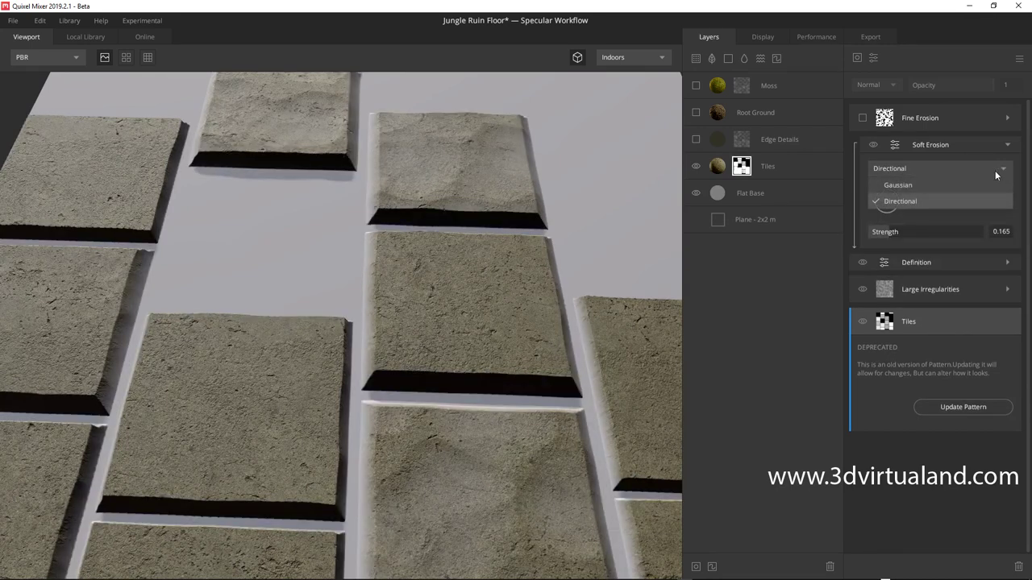
{"action": "left_click", "coordinate": [917, 183]}
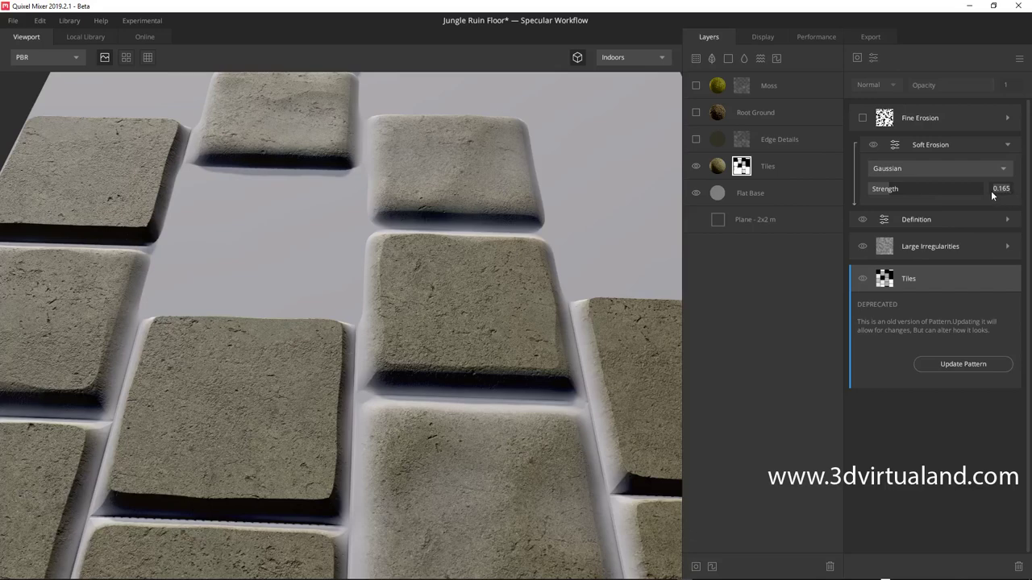
- Set the Soft Erosion strength to 0.165
{"action": "mouse_move", "coordinate": [888, 189]}
{"action": "left_mouse_down"}
{"action": "mouse_move", "coordinate": [914, 190]}
{"action": "mouse_move", "coordinate": [872, 191]}
{"action": "mouse_move", "coordinate": [918, 194]}
{"action": "mouse_move", "coordinate": [896, 195]}
{"action": "left_mouse_up"}
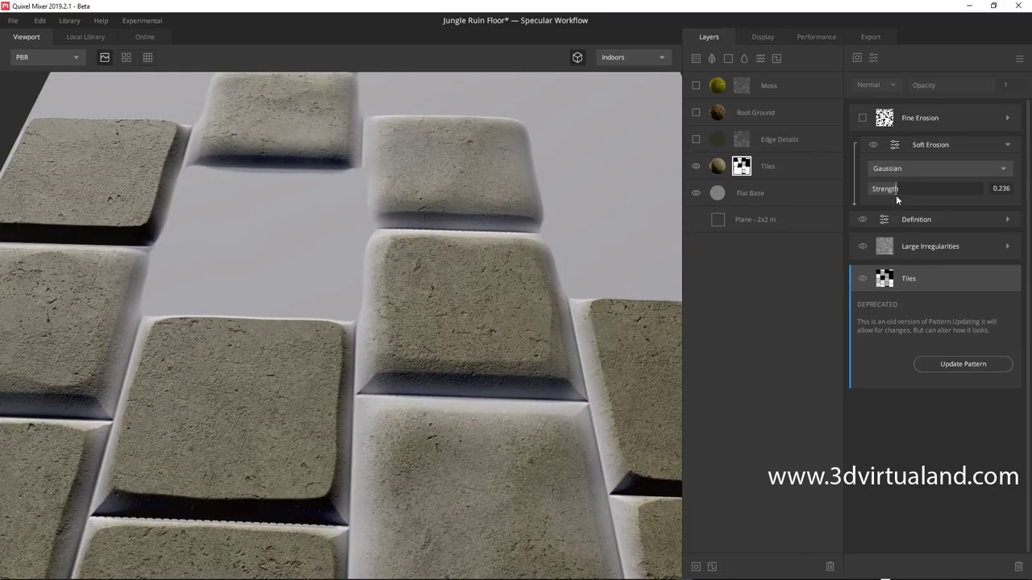
{"action": "left_click", "coordinate": [997, 190]}
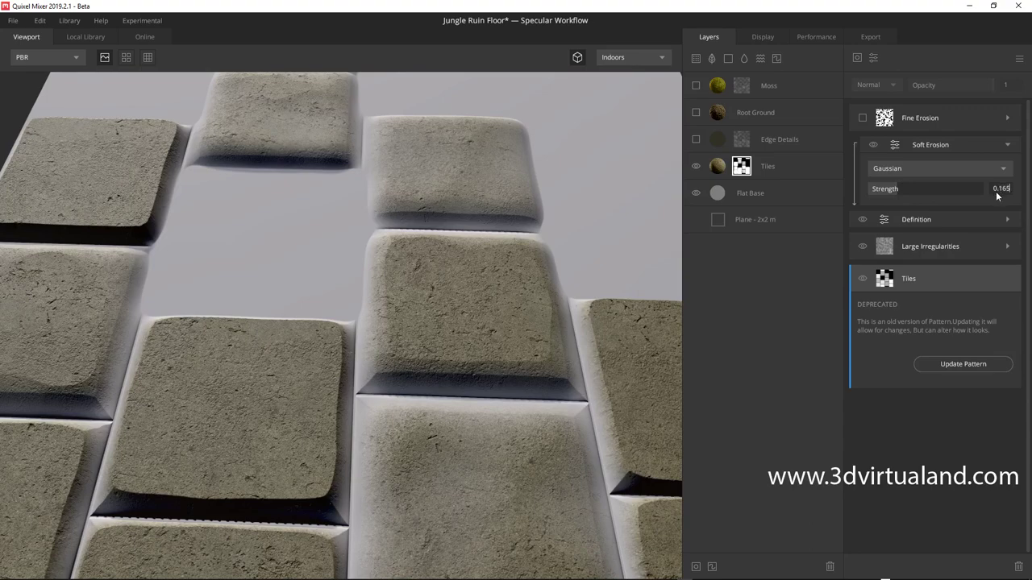
{"action": "type", "text": "0.165"}
{"action": "key", "text": "Return"}
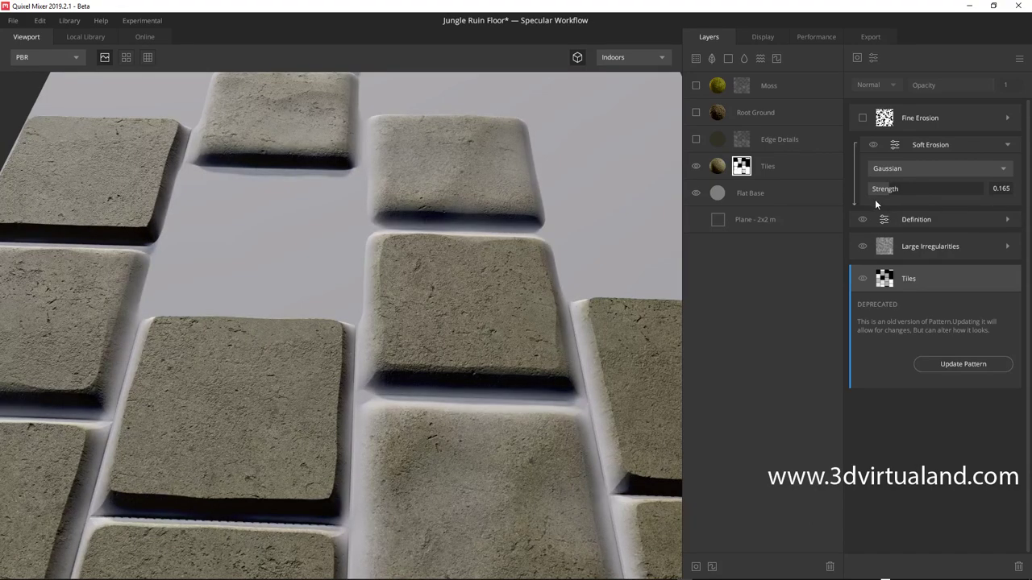
- Enable Fine Erosion, compare the tiles with it hidden, and show its Multiply 0.127 settings
{"action": "scroll", "coordinate": [444, 254], "scroll_direction": "down", "scroll_amount": 5}
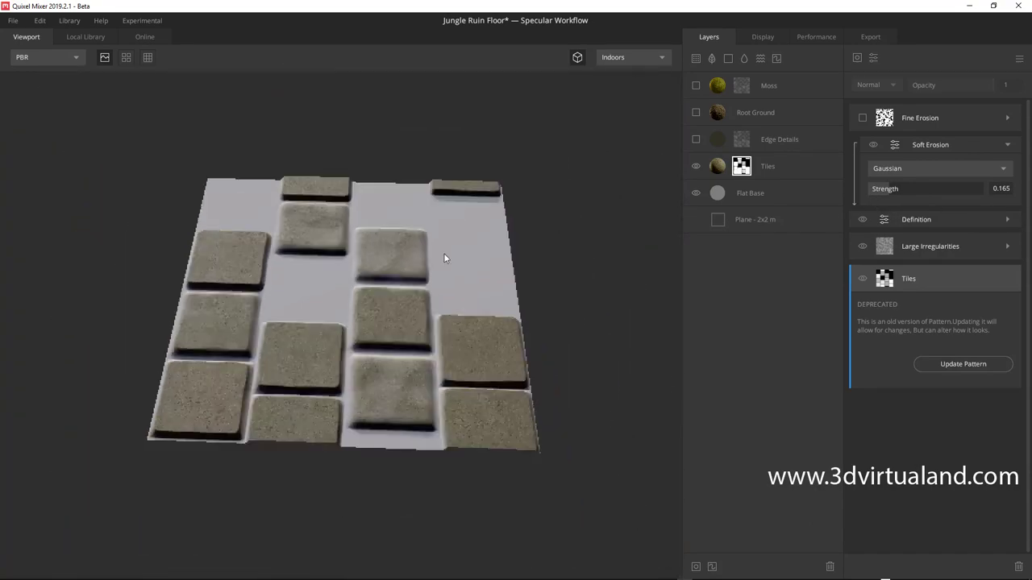
{"action": "scroll", "coordinate": [442, 238], "scroll_direction": "up", "scroll_amount": 5}
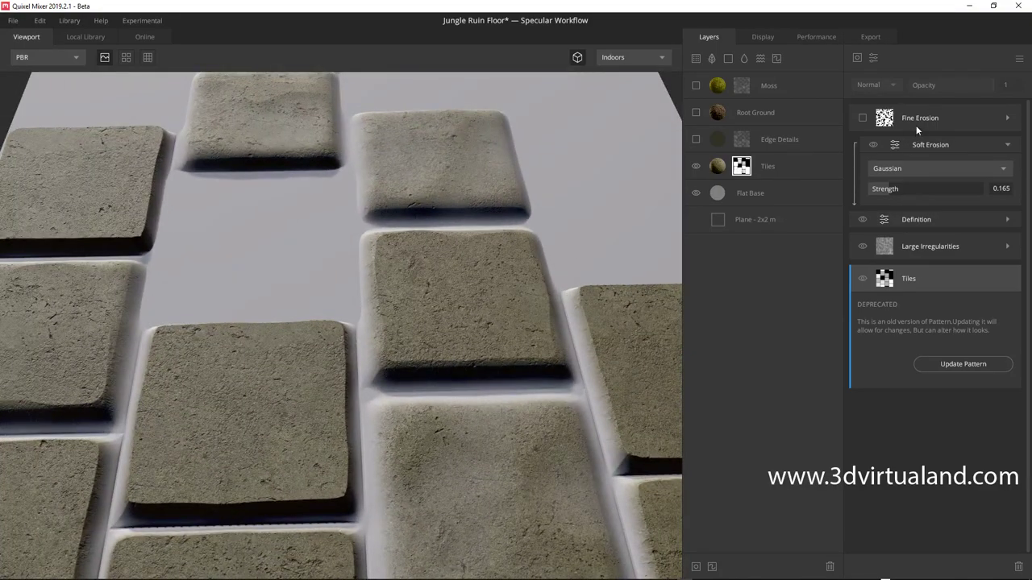
{"action": "left_click", "coordinate": [863, 118]}
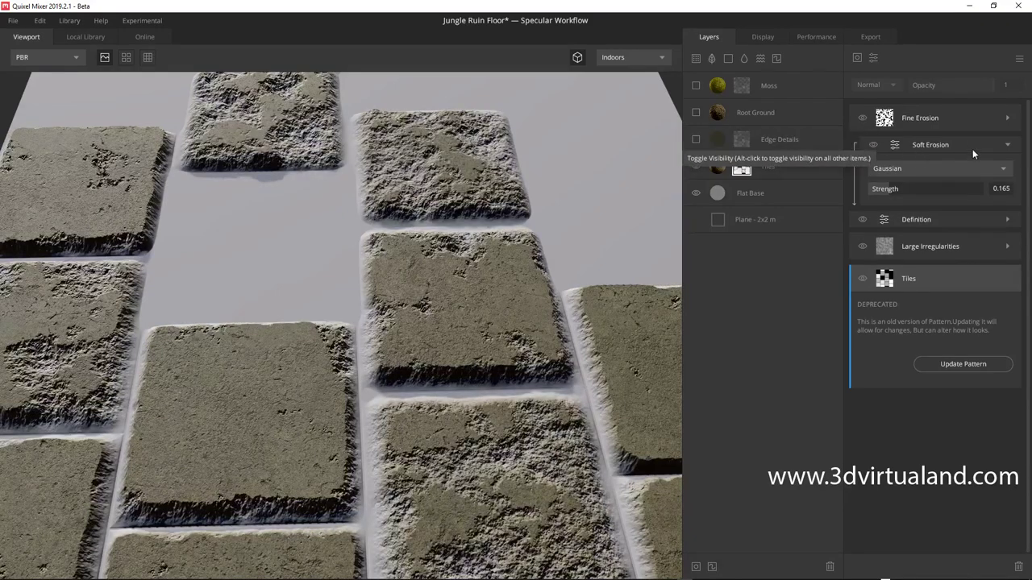
{"action": "left_click", "coordinate": [1007, 146]}
{"action": "left_click", "coordinate": [1007, 146]}
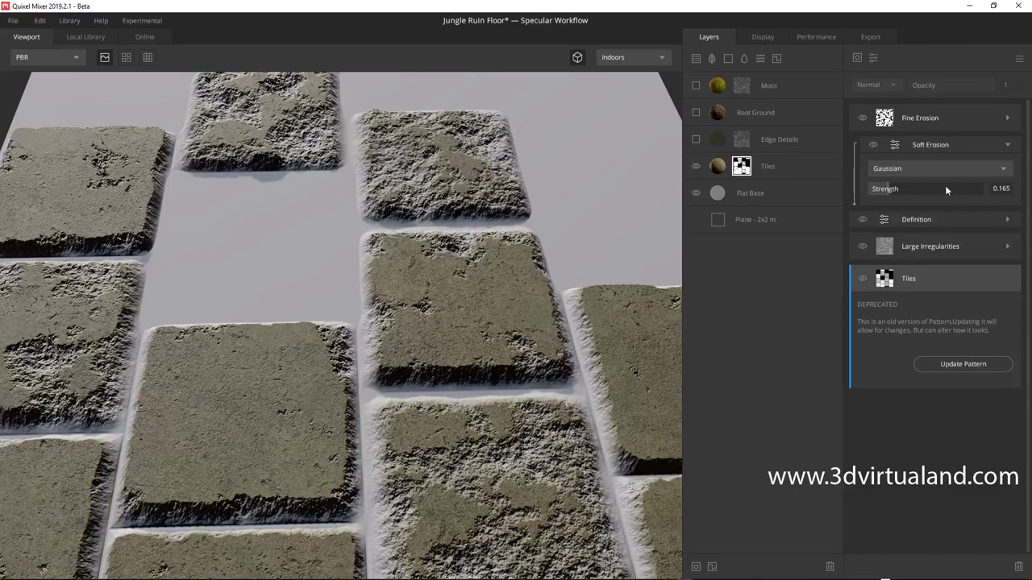
{"action": "left_click", "coordinate": [864, 119]}
{"action": "left_click", "coordinate": [863, 119]}
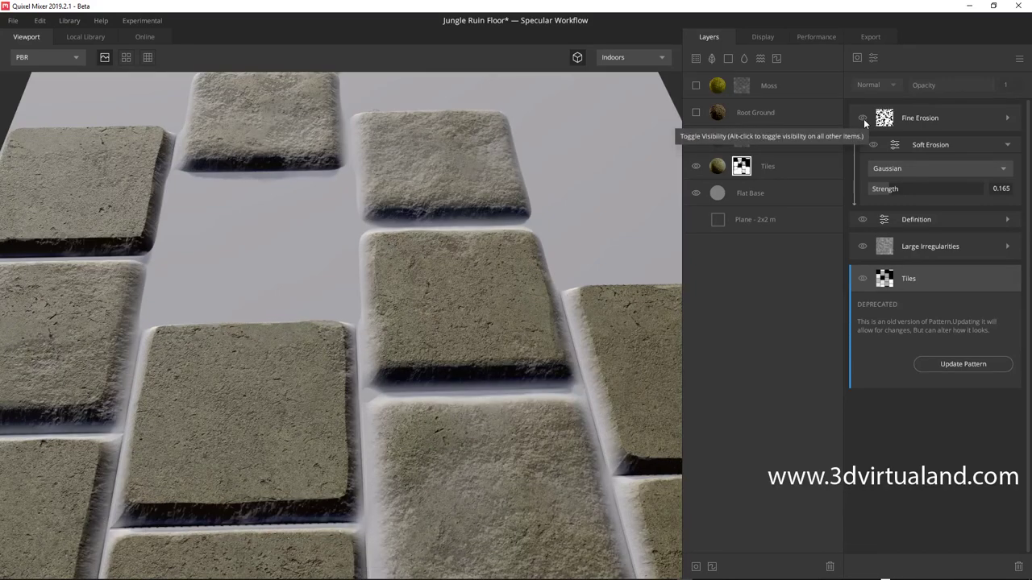
{"action": "left_click", "coordinate": [883, 123]}
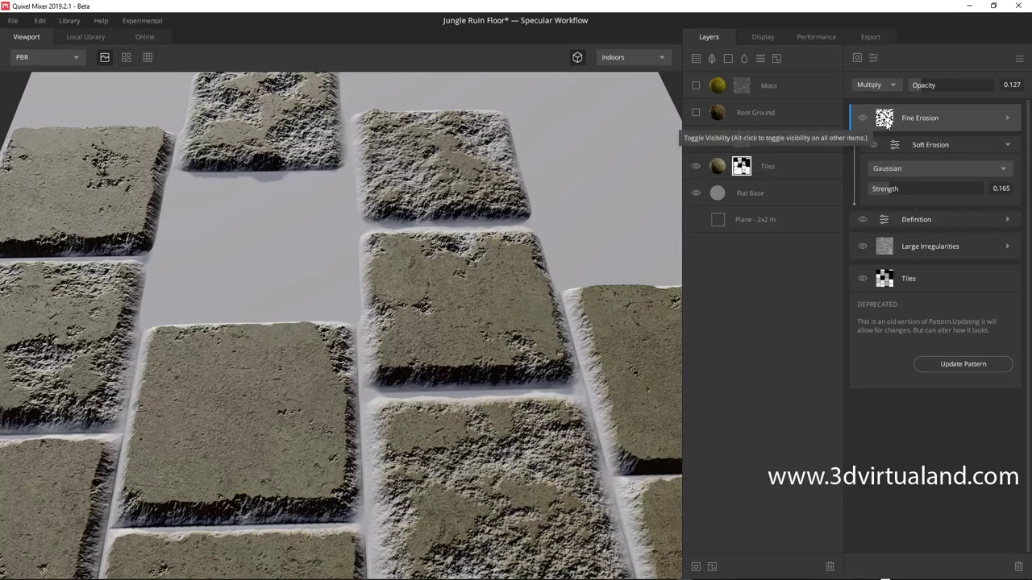
{"action": "mouse_move", "coordinate": [888, 191]}
{"action": "left_mouse_down"}
{"action": "mouse_move", "coordinate": [950, 193]}
{"action": "mouse_move", "coordinate": [891, 194]}
{"action": "mouse_move", "coordinate": [912, 198]}
{"action": "left_mouse_up"}
{"action": "left_click", "coordinate": [1003, 168]}
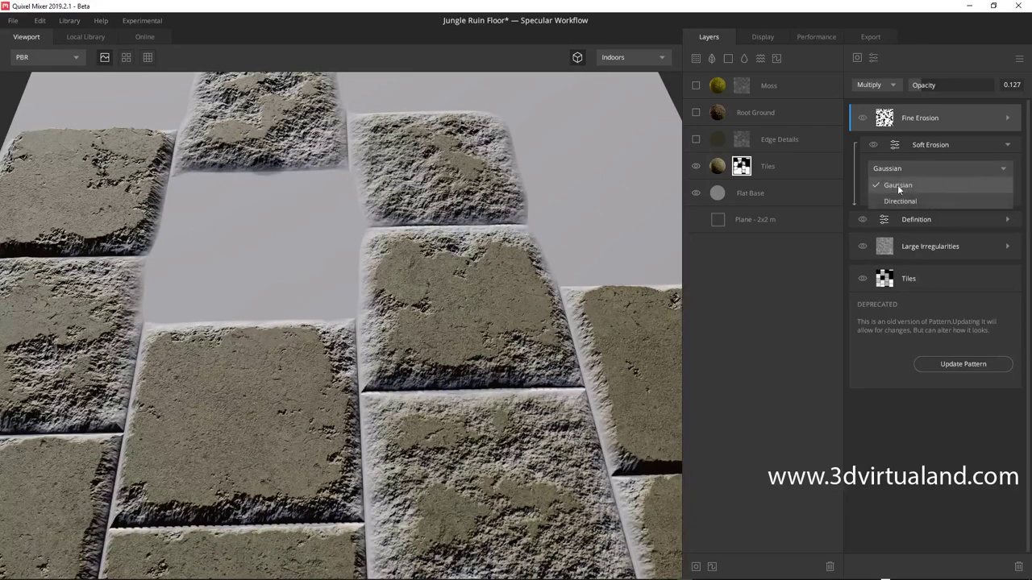
{"action": "left_click", "coordinate": [890, 200]}
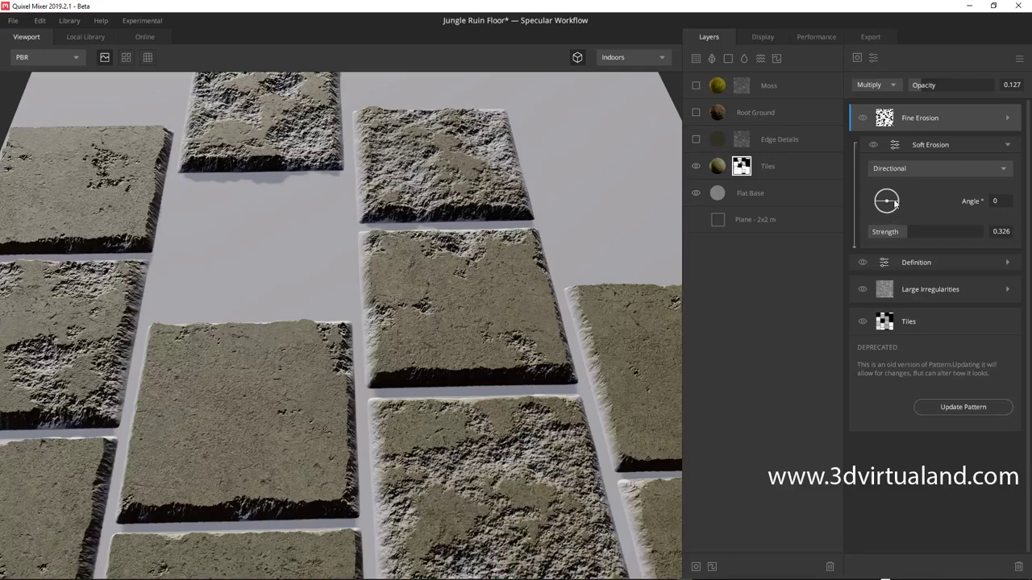
{"action": "mouse_move", "coordinate": [898, 199]}
{"action": "left_mouse_down"}
{"action": "mouse_move", "coordinate": [910, 216]}
{"action": "mouse_move", "coordinate": [910, 197]}
{"action": "mouse_move", "coordinate": [1003, 205]}
{"action": "left_mouse_up"}
{"action": "type", "text": "0"}
{"action": "left_click", "coordinate": [990, 176]}
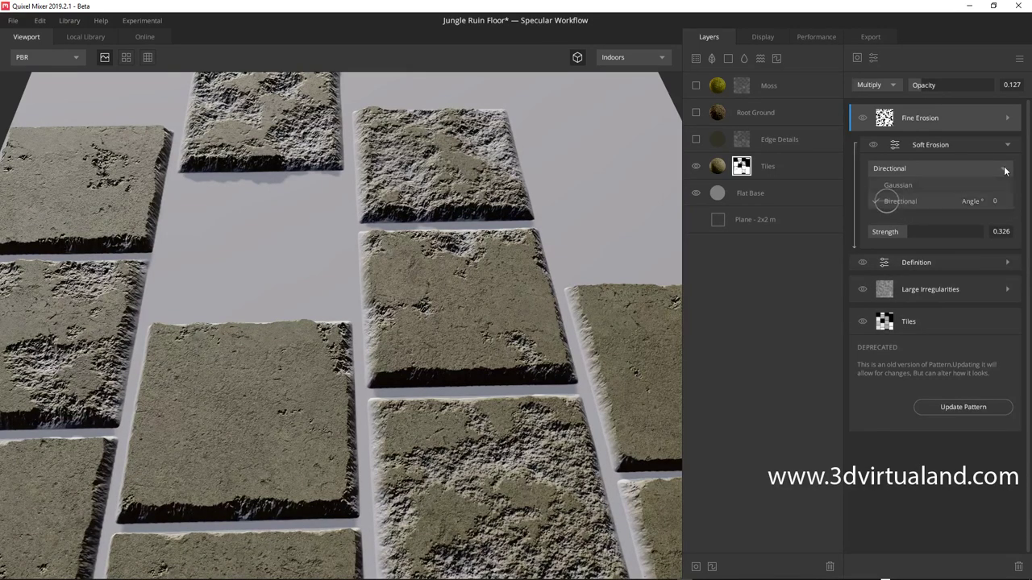
{"action": "left_click", "coordinate": [906, 184]}
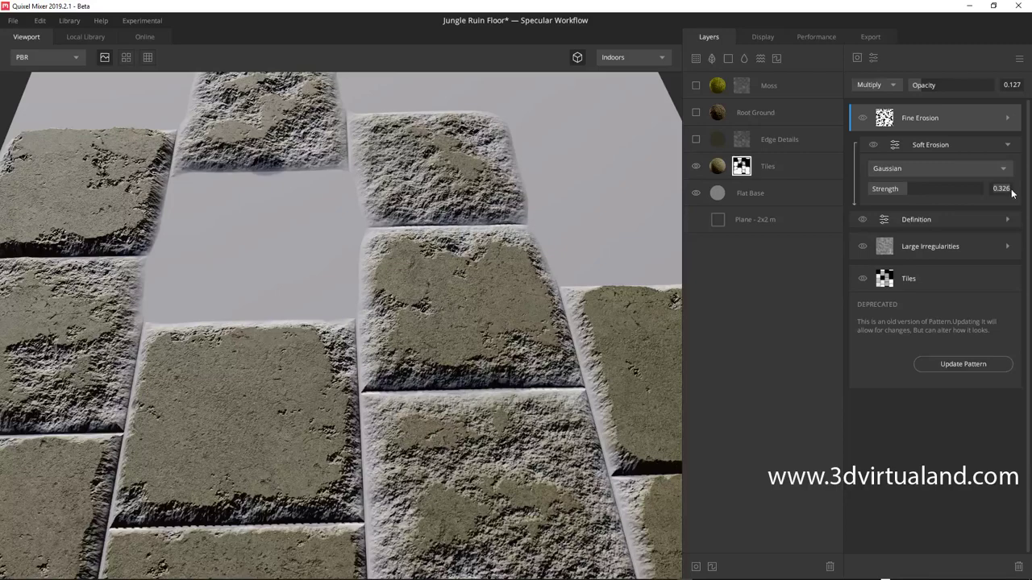
{"action": "type", "text": "0.165"}
{"action": "key", "text": "Return"}
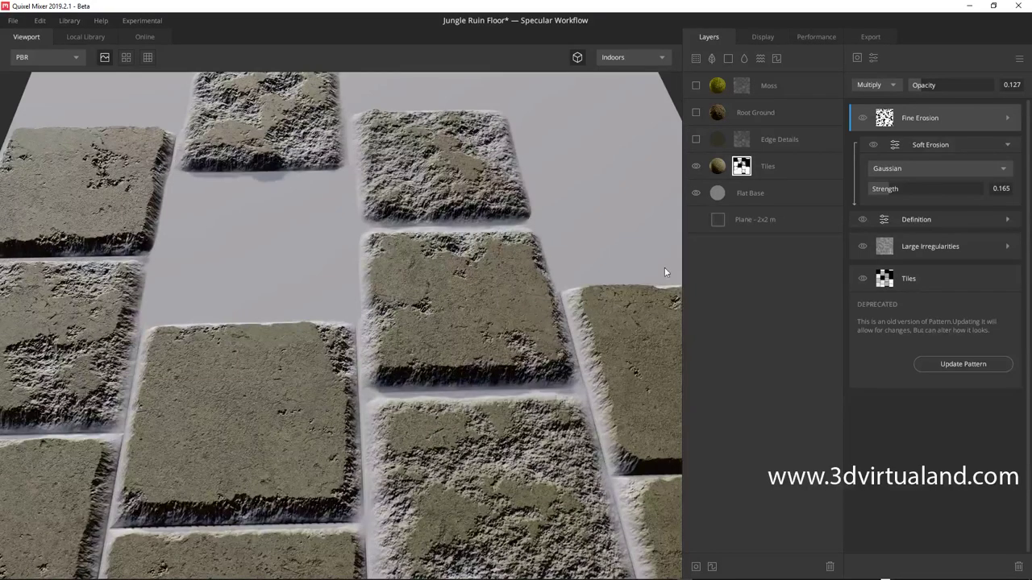
{"action": "scroll", "coordinate": [446, 236], "scroll_direction": "down", "scroll_amount": 3}
{"action": "scroll", "coordinate": [446, 236], "scroll_direction": "up", "scroll_amount": 2}
{"action": "mouse_move", "coordinate": [445, 236]}
{"action": "left_mouse_down"}
{"action": "mouse_move", "coordinate": [457, 162]}
{"action": "mouse_move", "coordinate": [492, 191]}
{"action": "mouse_move", "coordinate": [427, 207]}
{"action": "left_mouse_up"}
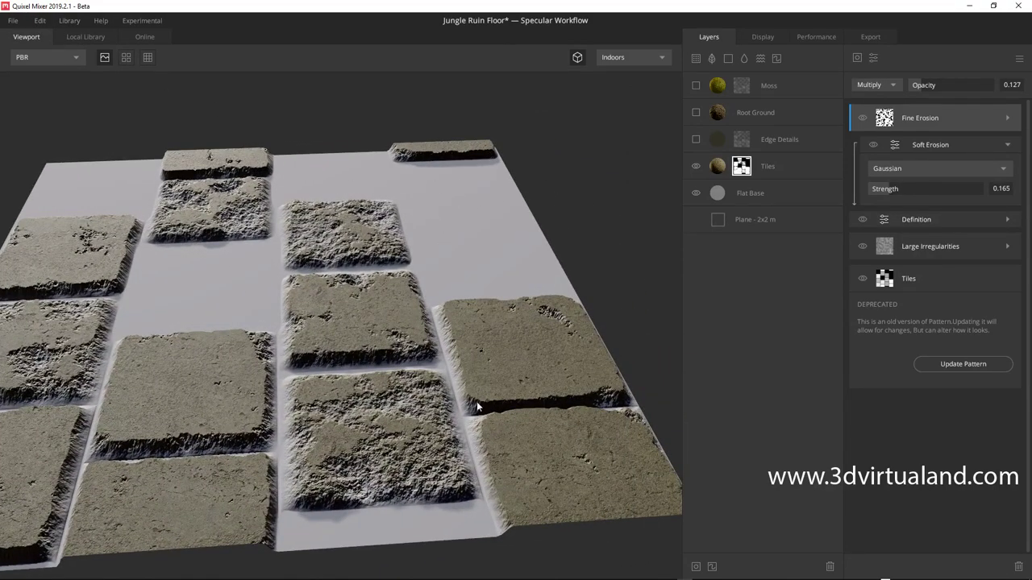
{"action": "mouse_move", "coordinate": [476, 401]}
{"action": "left_mouse_down"}
{"action": "mouse_move", "coordinate": [510, 350]}
{"action": "mouse_move", "coordinate": [553, 470]}
{"action": "left_mouse_up"}
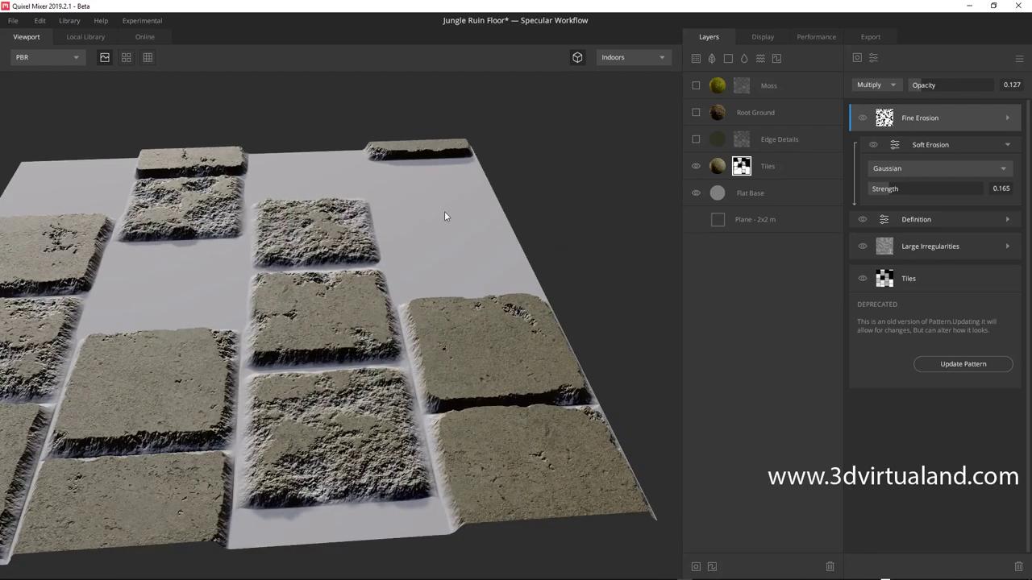
{"action": "left_click", "coordinate": [128, 58]}
{"action": "scroll", "coordinate": [475, 214], "scroll_direction": "down", "scroll_amount": 3}
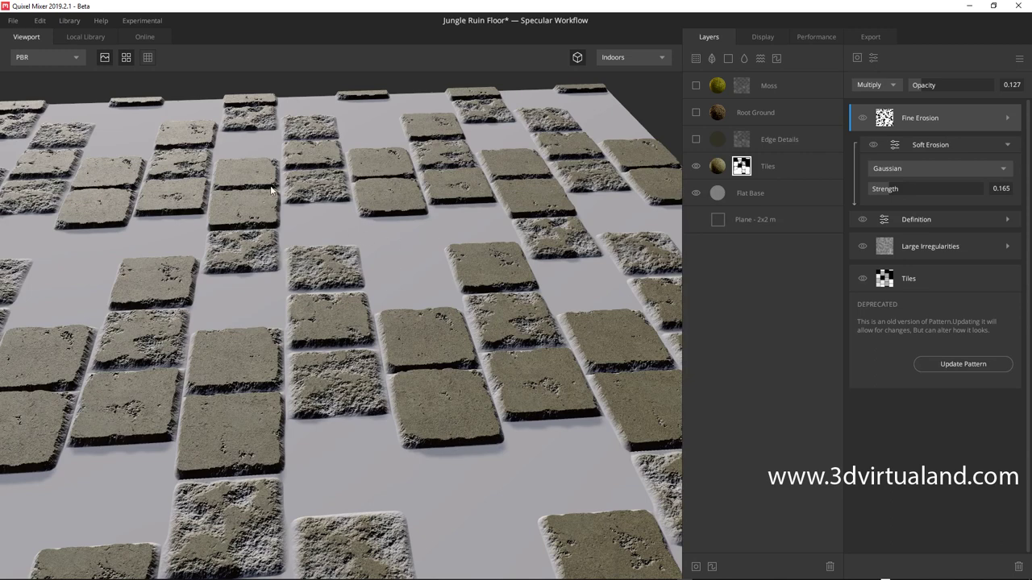
{"action": "left_click", "coordinate": [126, 57]}
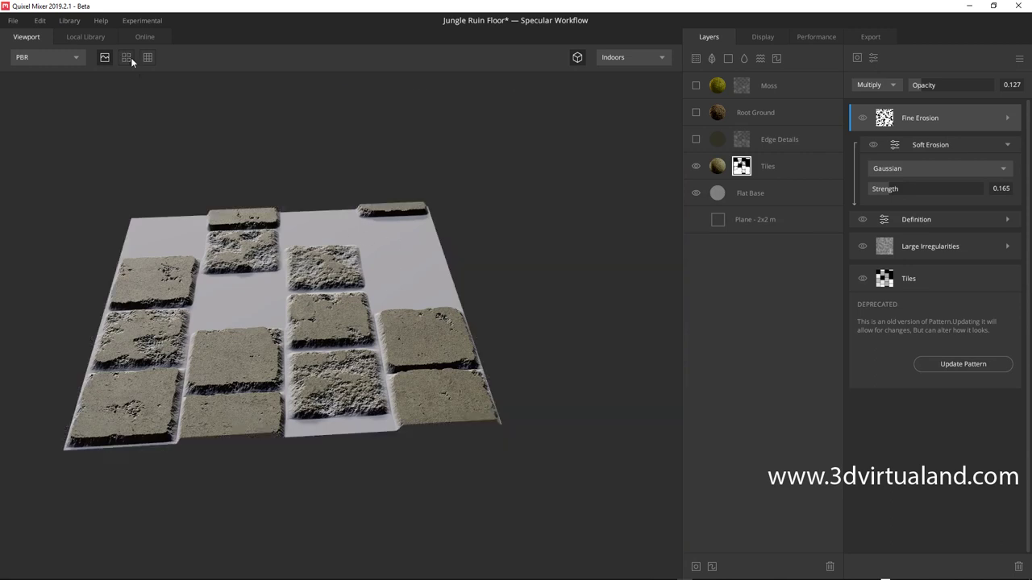
{"action": "left_click", "coordinate": [127, 57]}
{"action": "left_click", "coordinate": [126, 57]}
{"action": "left_click", "coordinate": [131, 57]}
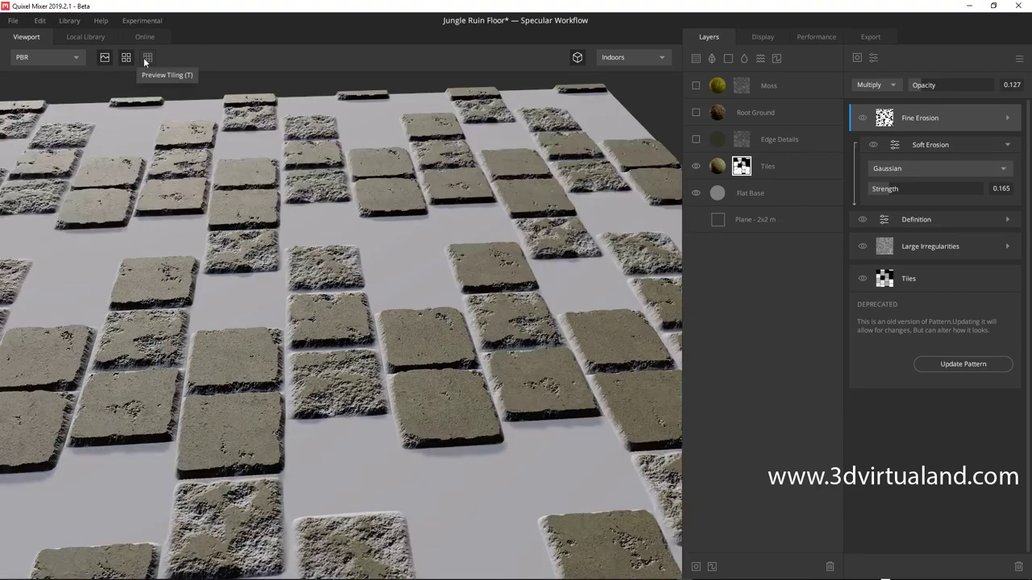
{"action": "left_click", "coordinate": [147, 59]}
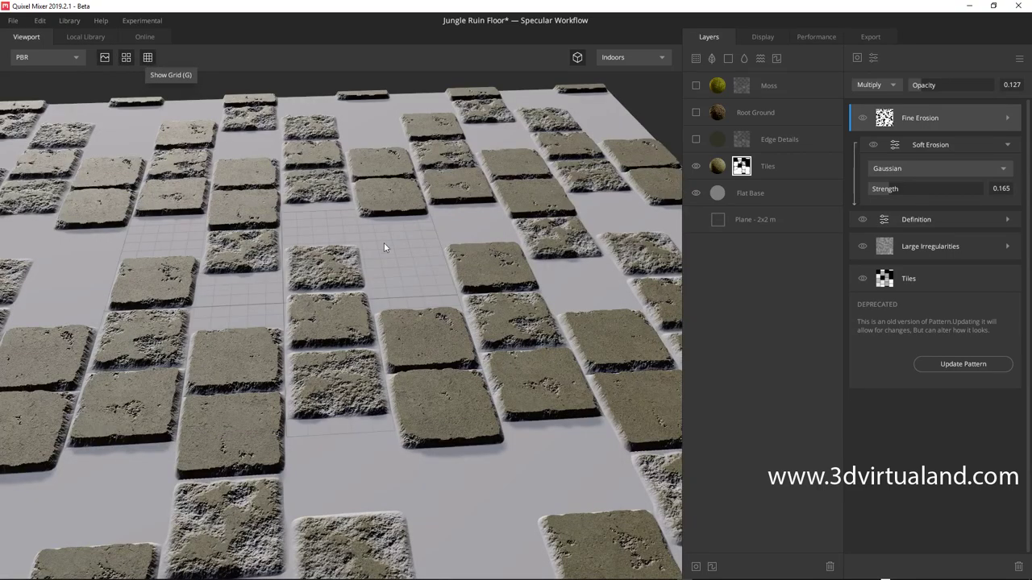
{"action": "mouse_move", "coordinate": [384, 242]}
{"action": "left_mouse_down"}
{"action": "mouse_move", "coordinate": [346, 183]}
{"action": "mouse_move", "coordinate": [380, 215]}
{"action": "mouse_move", "coordinate": [371, 226]}
{"action": "mouse_move", "coordinate": [391, 189]}
{"action": "left_mouse_up"}
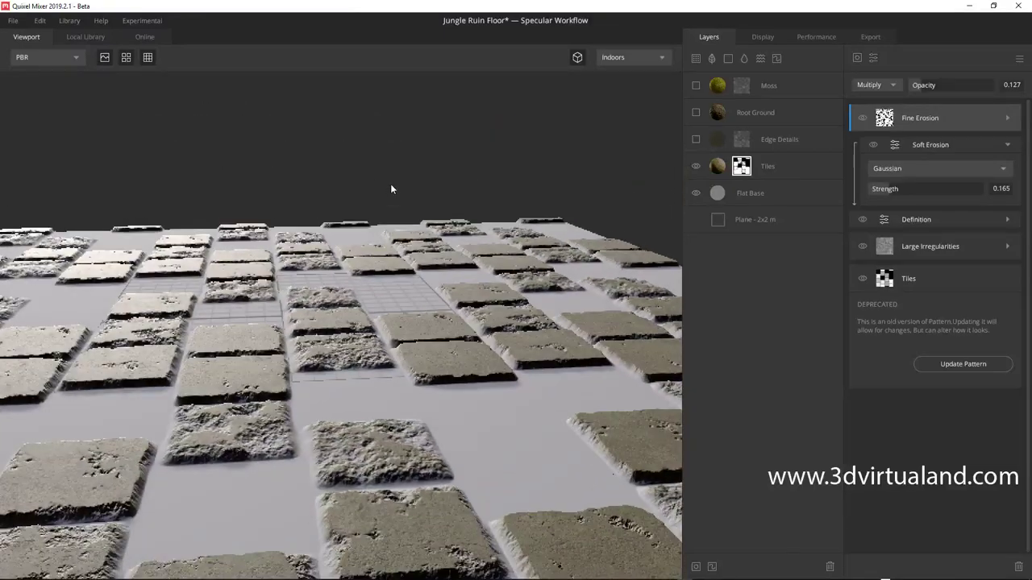
{"action": "left_click", "coordinate": [127, 58]}
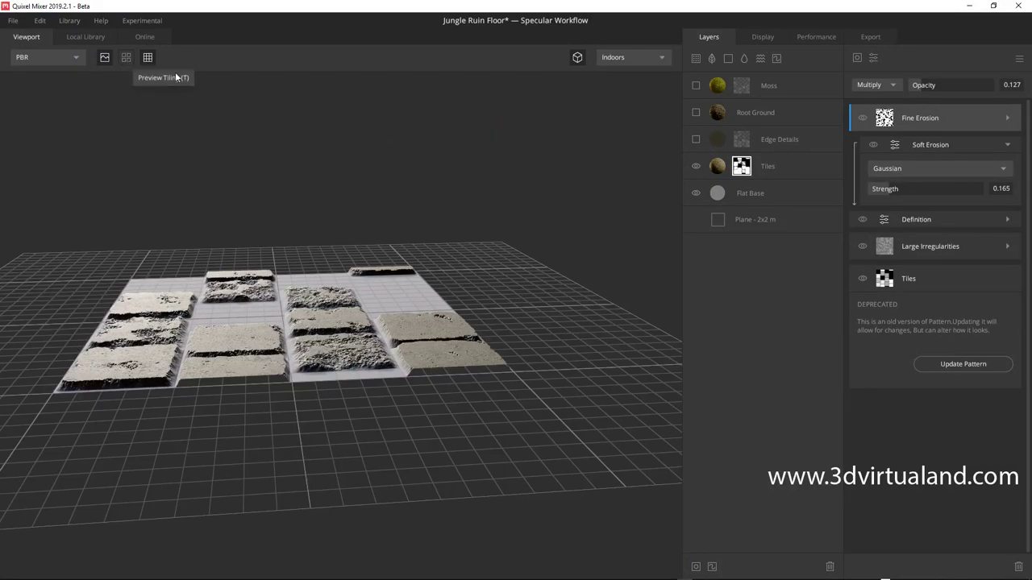
{"action": "left_click_drag", "start_coordinate": [339, 241], "coordinate": [359, 240]}
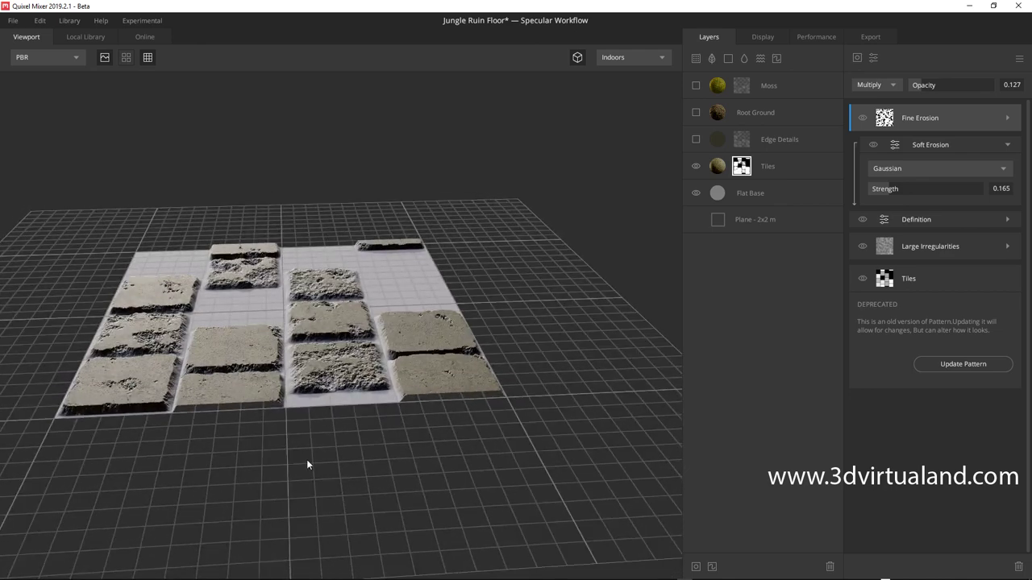
{"action": "left_click", "coordinate": [148, 58]}
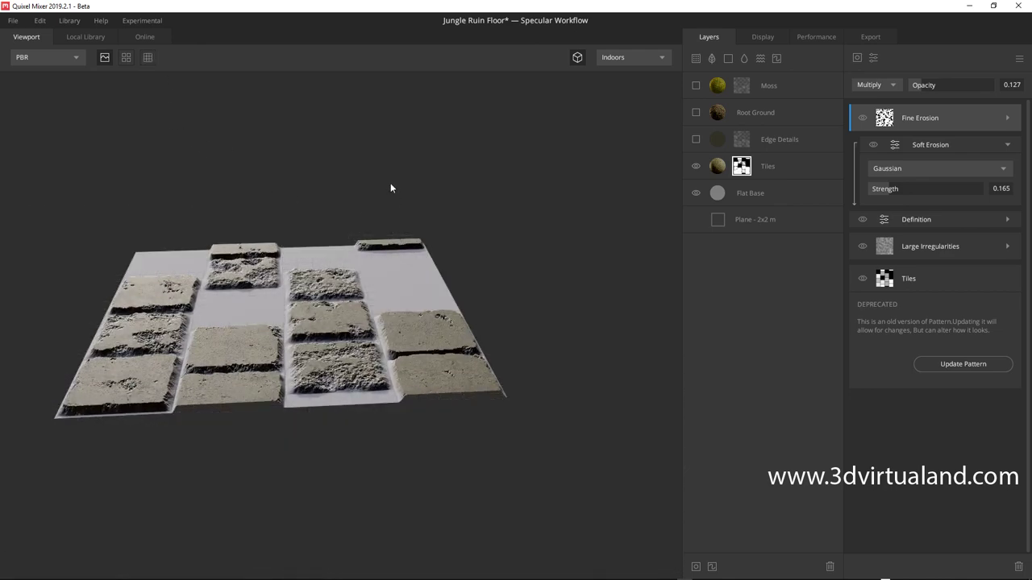
{"action": "mouse_move", "coordinate": [390, 188]}
{"action": "left_mouse_down"}
{"action": "mouse_move", "coordinate": [371, 168]}
{"action": "mouse_move", "coordinate": [440, 174]}
{"action": "mouse_move", "coordinate": [451, 188]}
{"action": "left_mouse_up"}
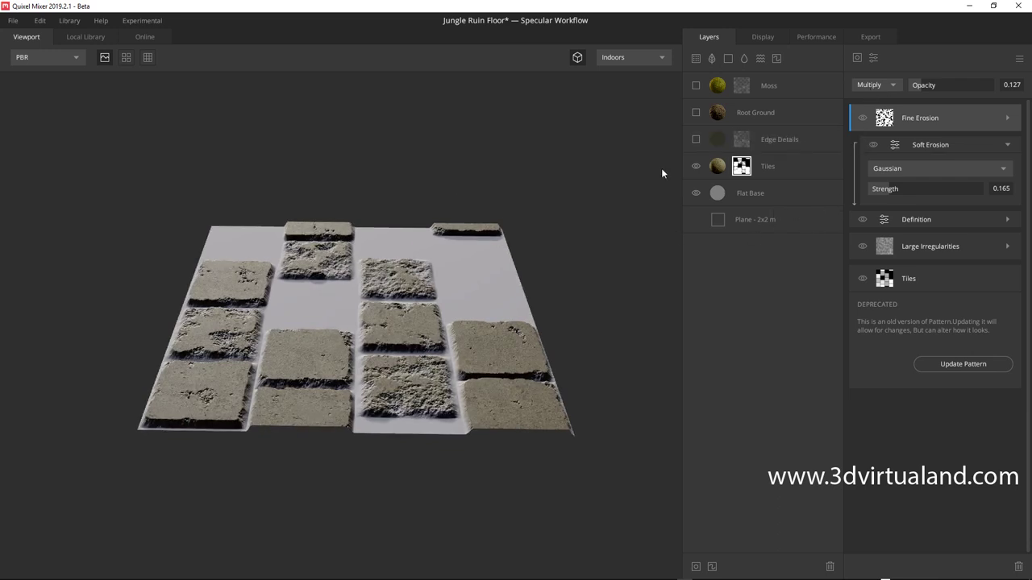
- Try Normal, Add, Subtract, Multiply, Divide and Difference blend modes on Fine Erosion
{"action": "scroll", "coordinate": [482, 242], "scroll_direction": "up", "scroll_amount": 3}
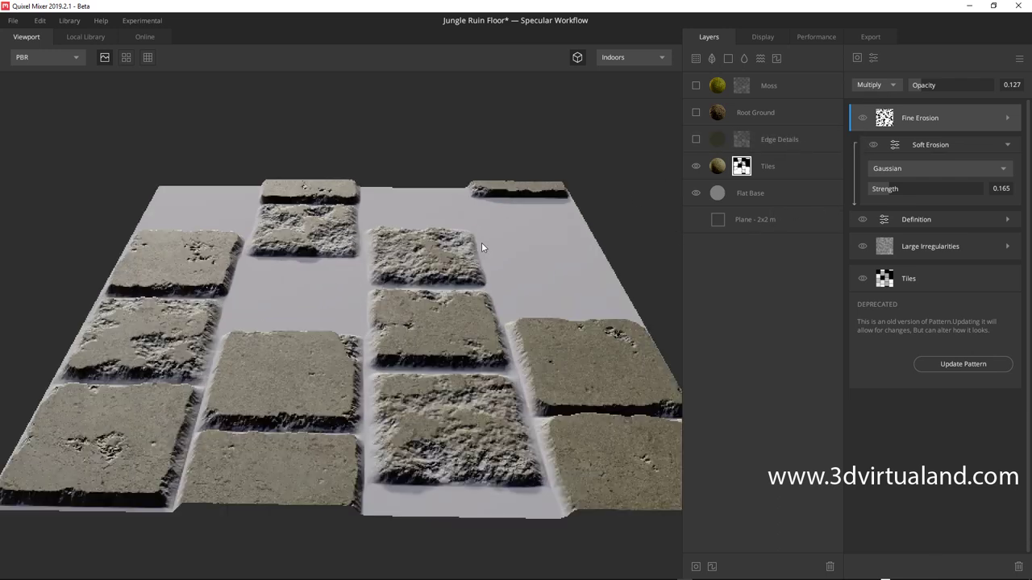
{"action": "left_click", "coordinate": [894, 84]}
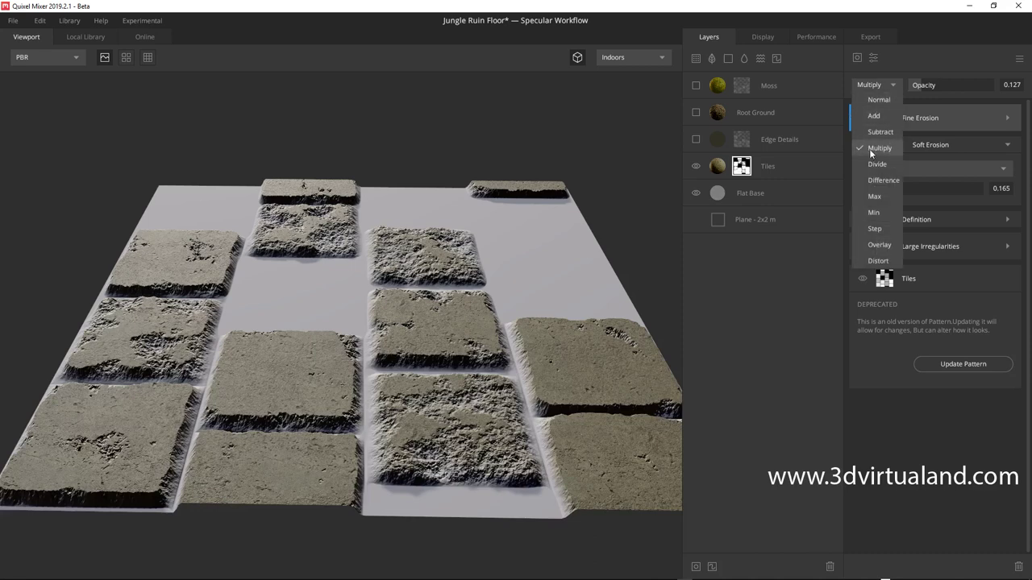
{"action": "left_click", "coordinate": [875, 100]}
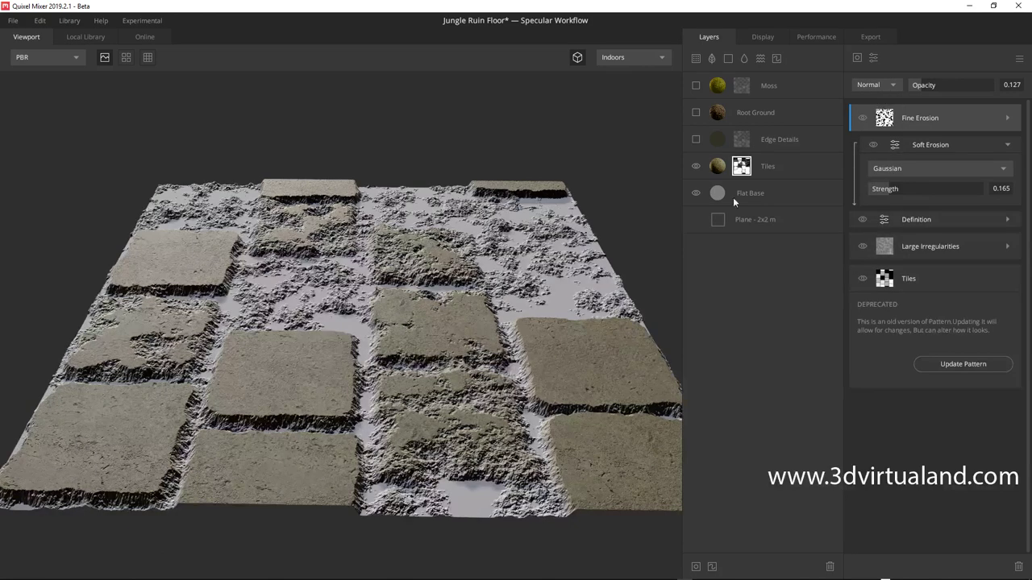
{"action": "scroll", "coordinate": [460, 256], "scroll_direction": "up", "scroll_amount": 2}
{"action": "scroll", "coordinate": [461, 260], "scroll_direction": "up", "scroll_amount": 2}
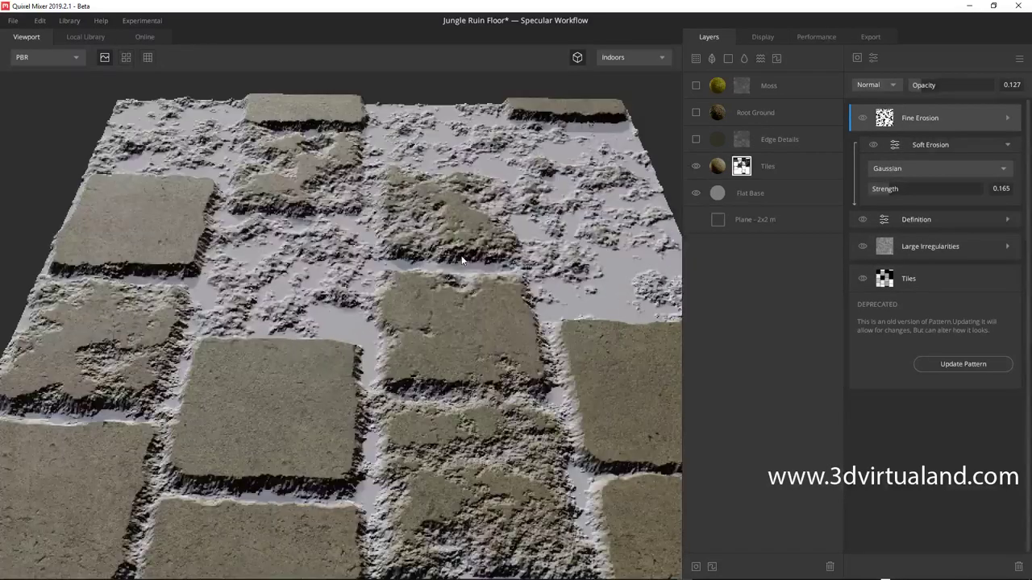
{"action": "left_click", "coordinate": [892, 84]}
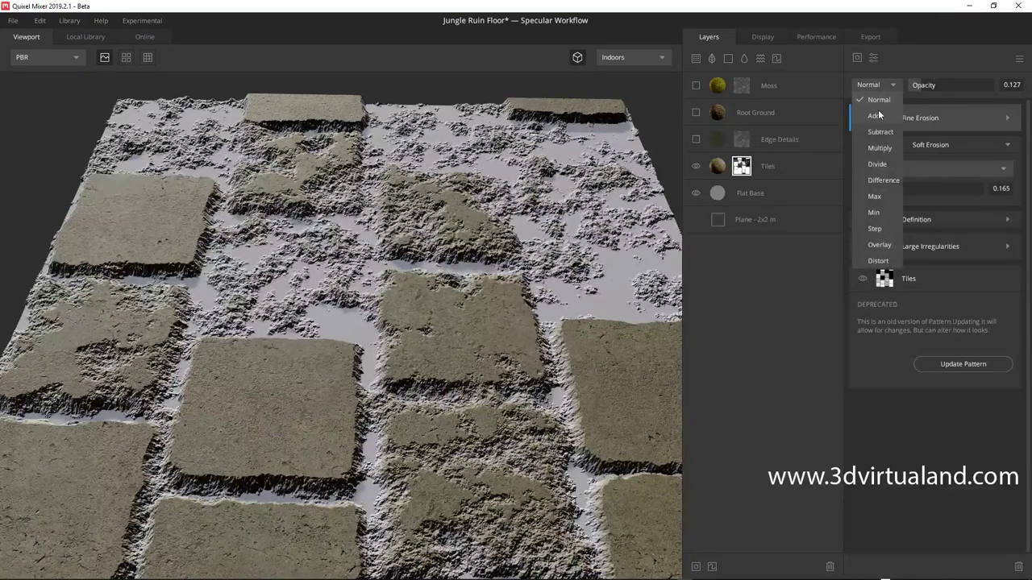
{"action": "left_click", "coordinate": [877, 115]}
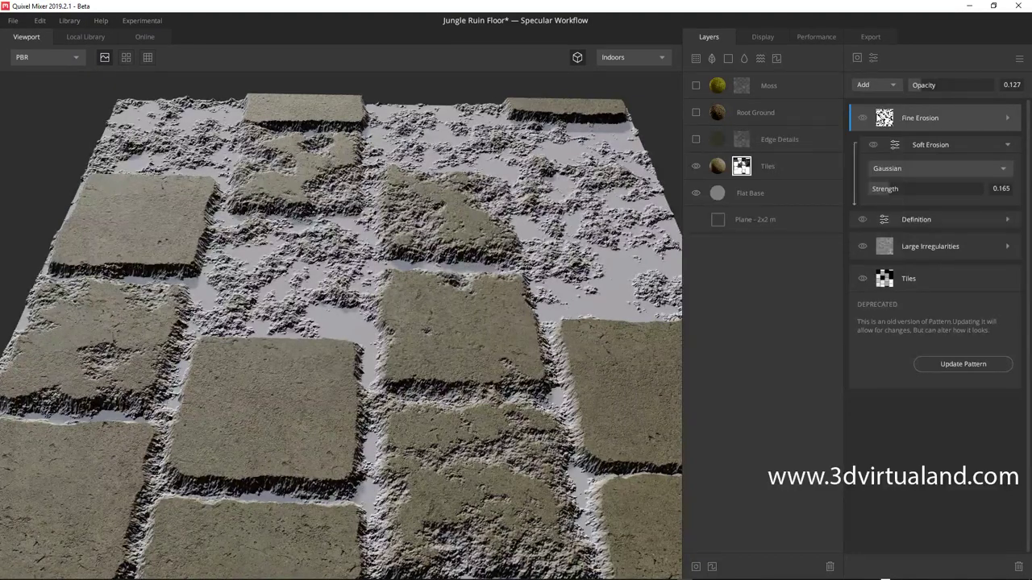
{"action": "left_click", "coordinate": [890, 86]}
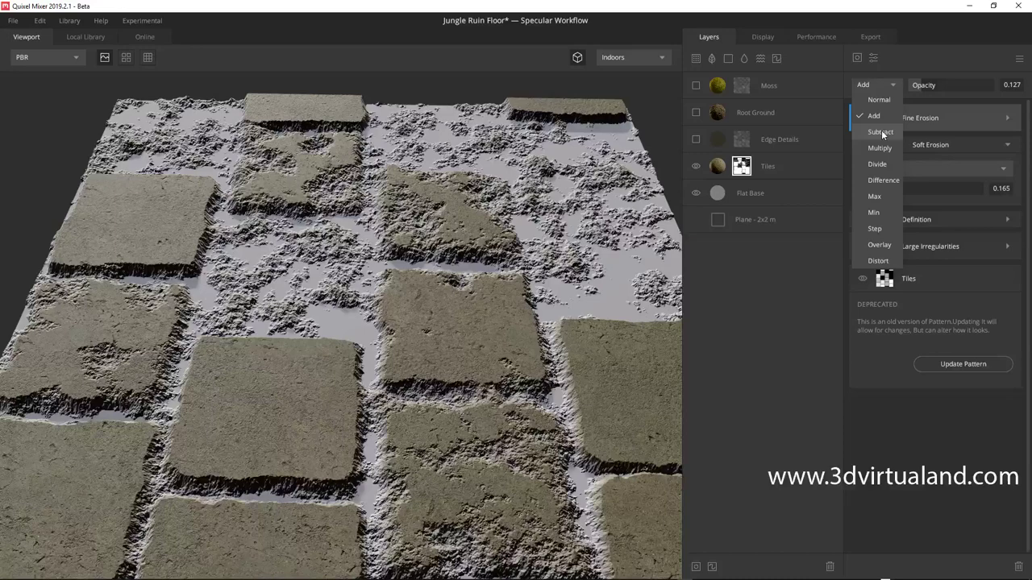
{"action": "left_click", "coordinate": [882, 131]}
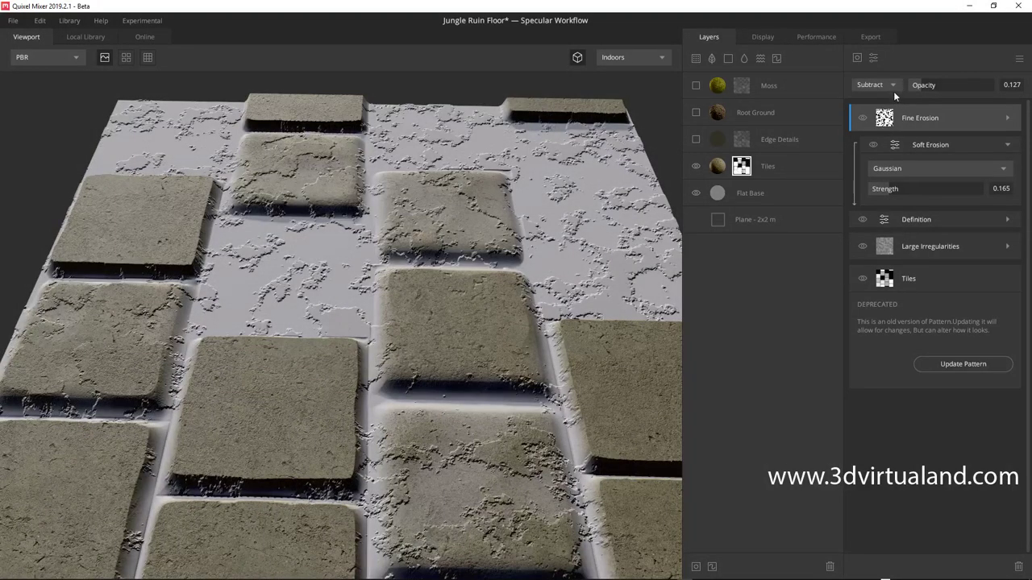
{"action": "left_click", "coordinate": [894, 88]}
{"action": "left_click", "coordinate": [887, 148]}
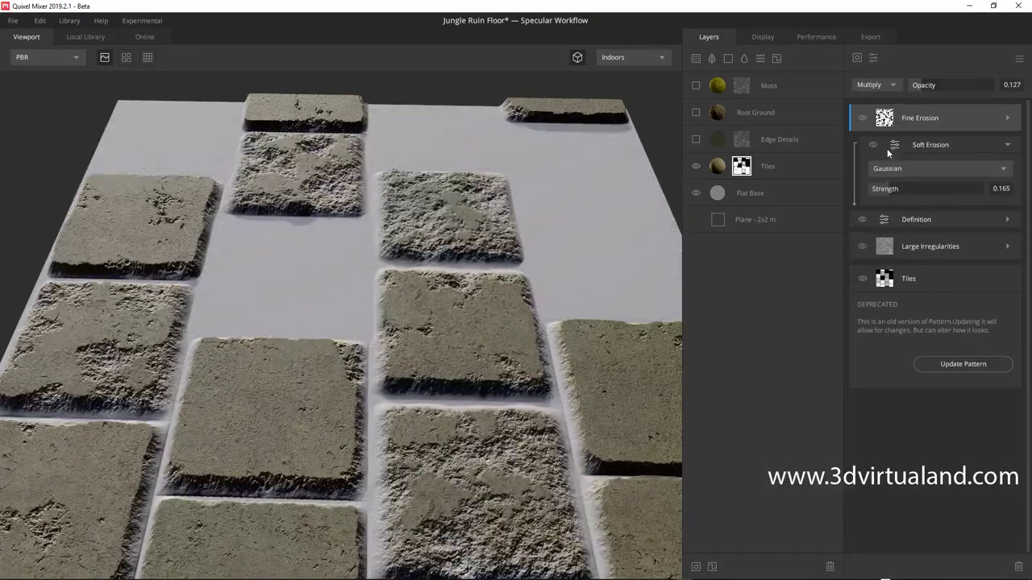
{"action": "left_click", "coordinate": [890, 87]}
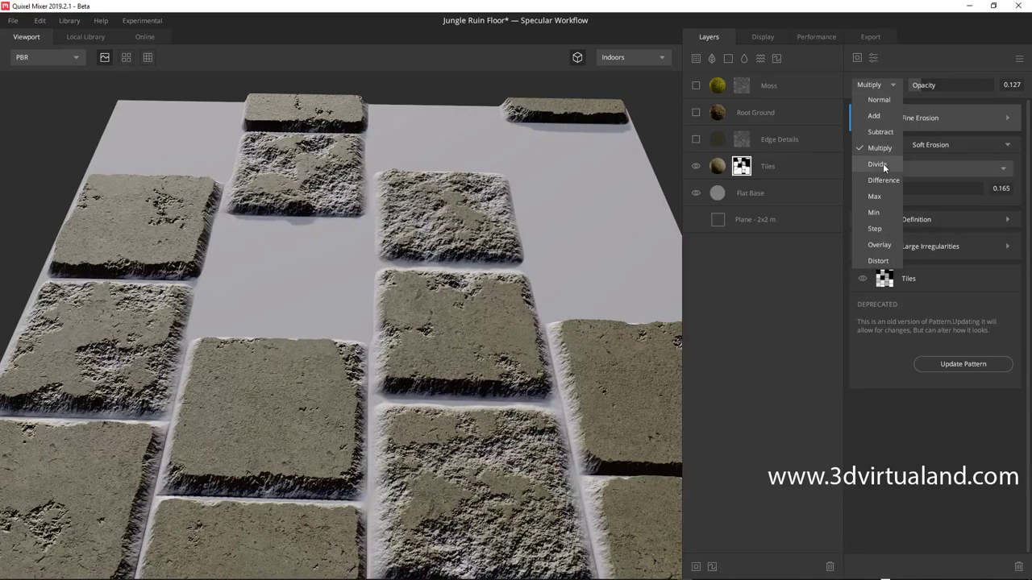
{"action": "left_click", "coordinate": [883, 163]}
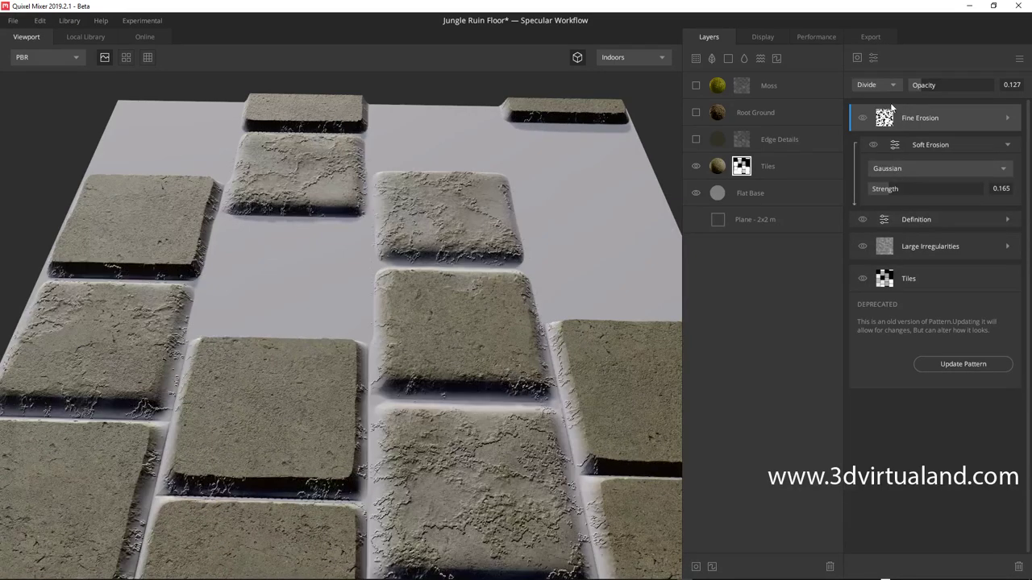
{"action": "left_click", "coordinate": [891, 84]}
{"action": "left_click", "coordinate": [883, 179]}
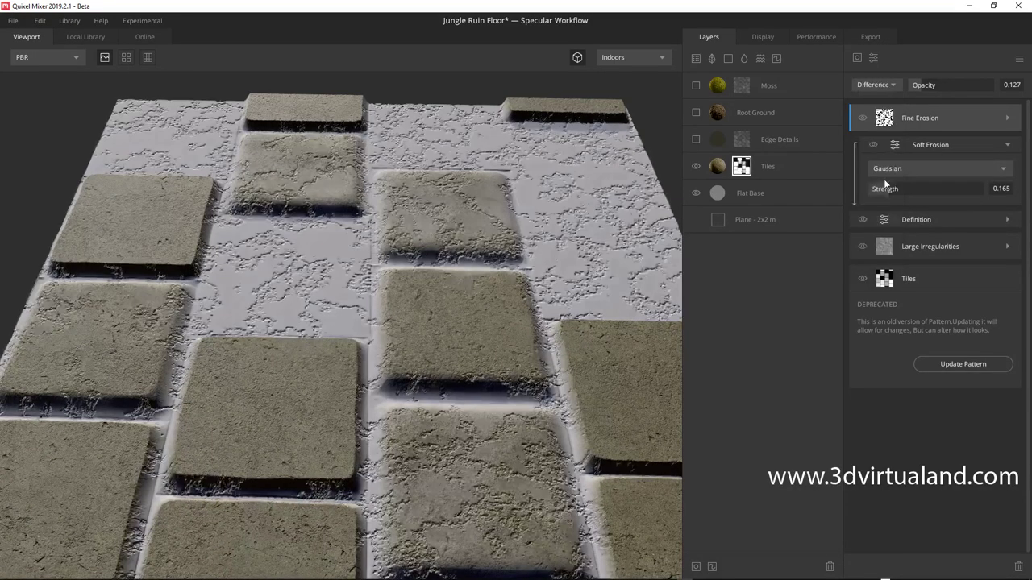
- Try Max, Min, Step, Overlay and Distort blends, then settle Fine Erosion on Multiply
{"action": "left_click", "coordinate": [894, 88]}
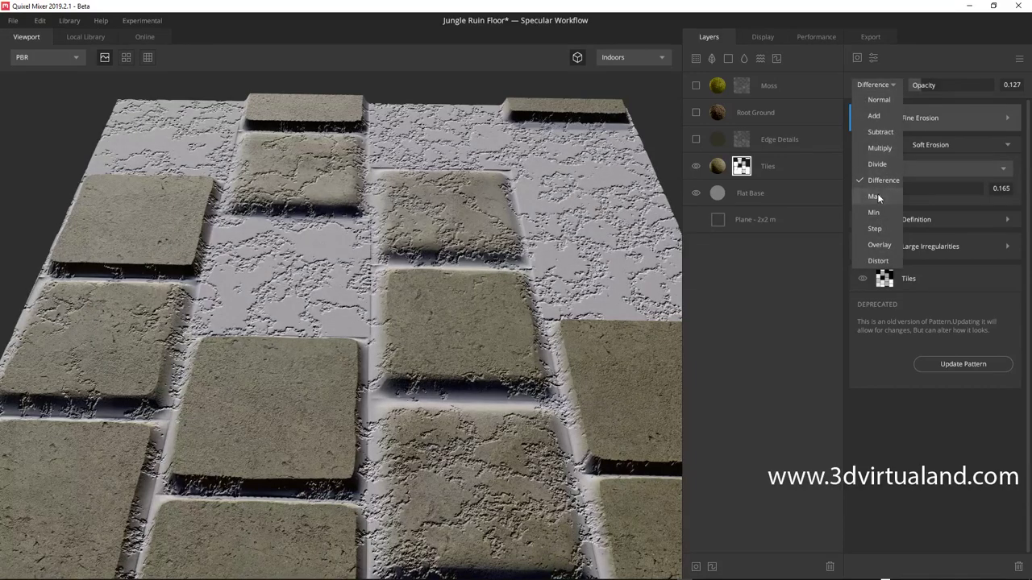
{"action": "left_click", "coordinate": [878, 196]}
{"action": "left_click", "coordinate": [891, 84]}
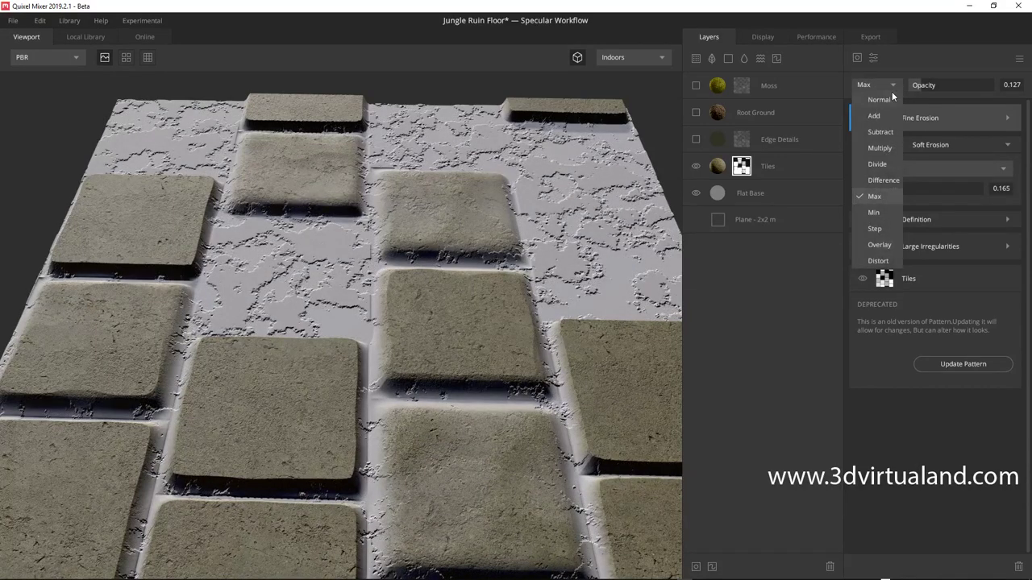
{"action": "left_click", "coordinate": [874, 212]}
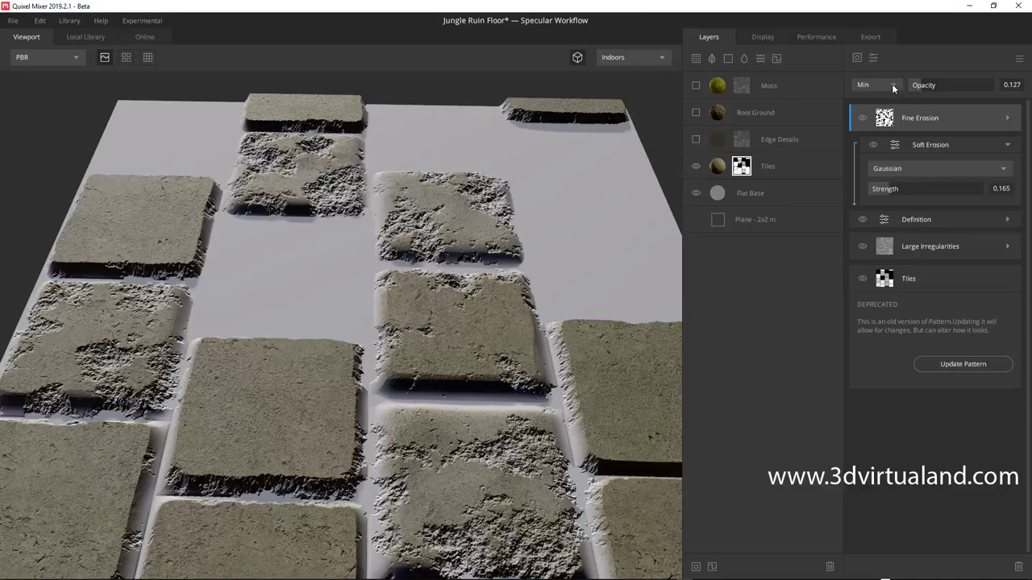
{"action": "left_click", "coordinate": [892, 84]}
{"action": "left_click", "coordinate": [880, 269]}
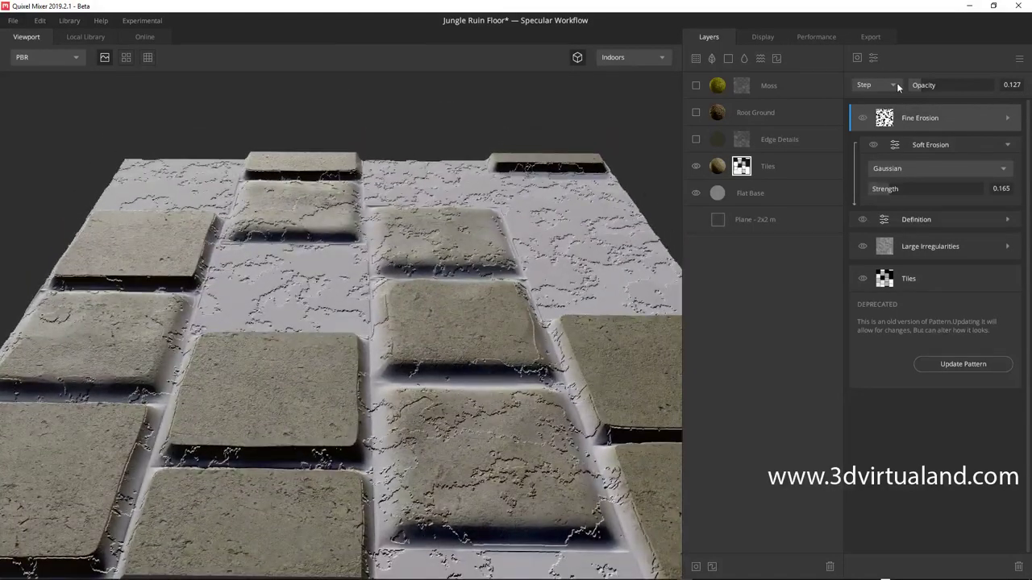
{"action": "left_click", "coordinate": [893, 84]}
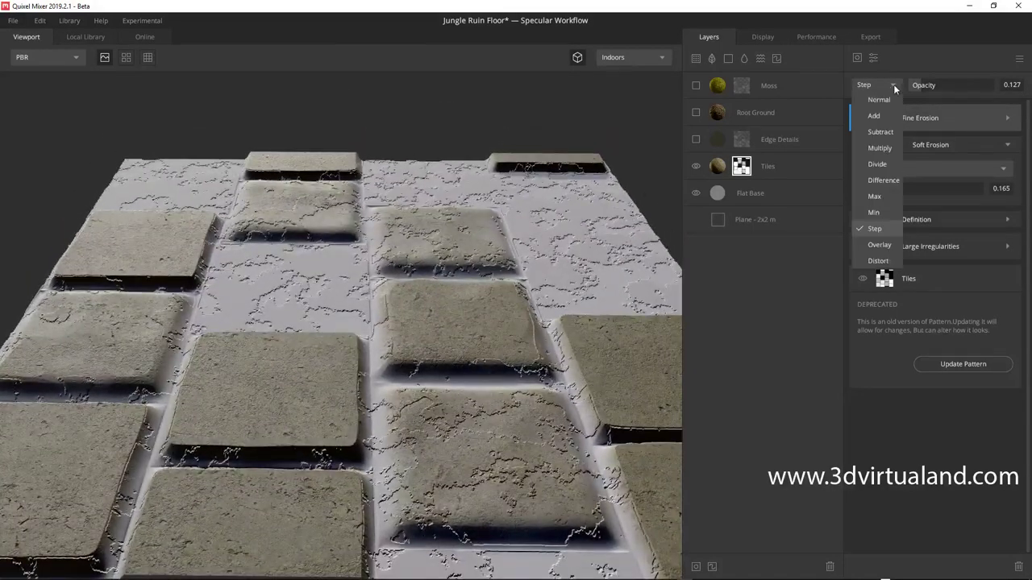
{"action": "left_click", "coordinate": [879, 245]}
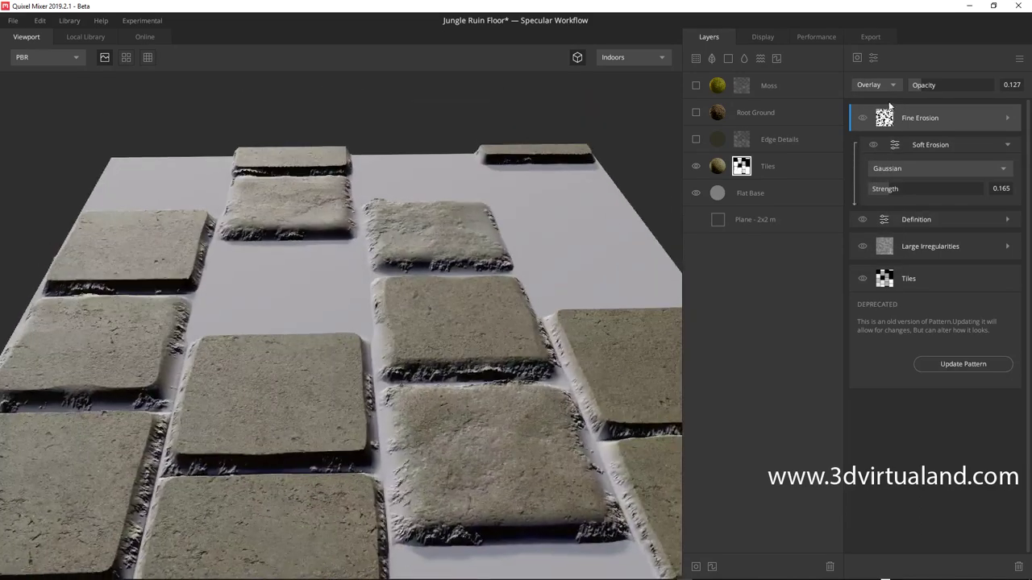
{"action": "left_click", "coordinate": [894, 84]}
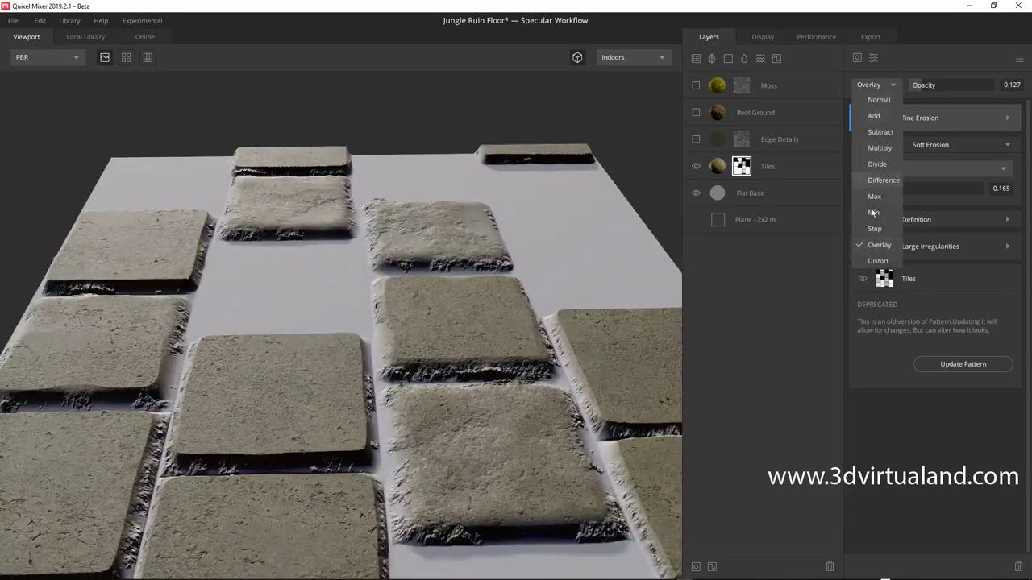
{"action": "left_click", "coordinate": [874, 259]}
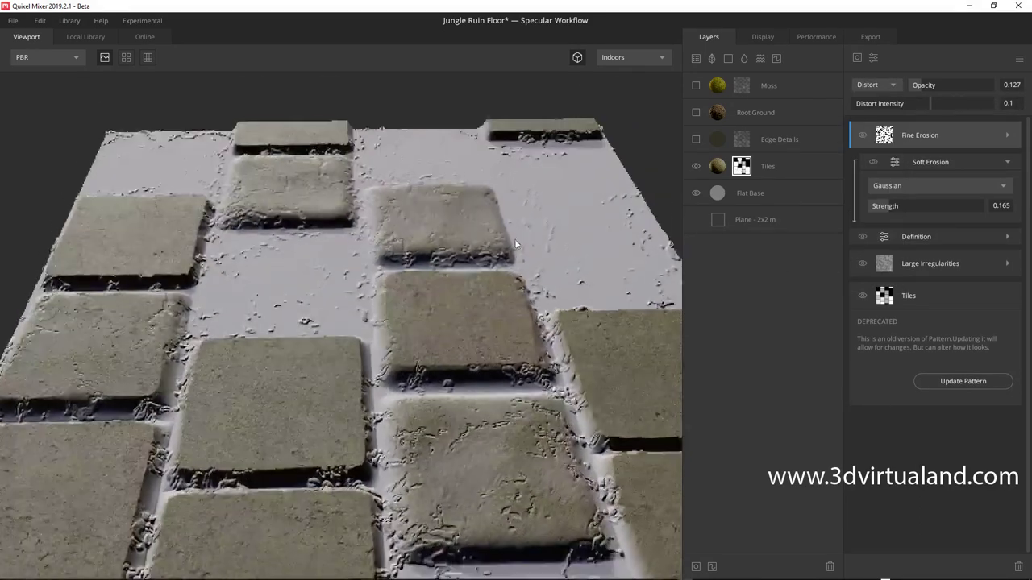
{"action": "left_click", "coordinate": [892, 86]}
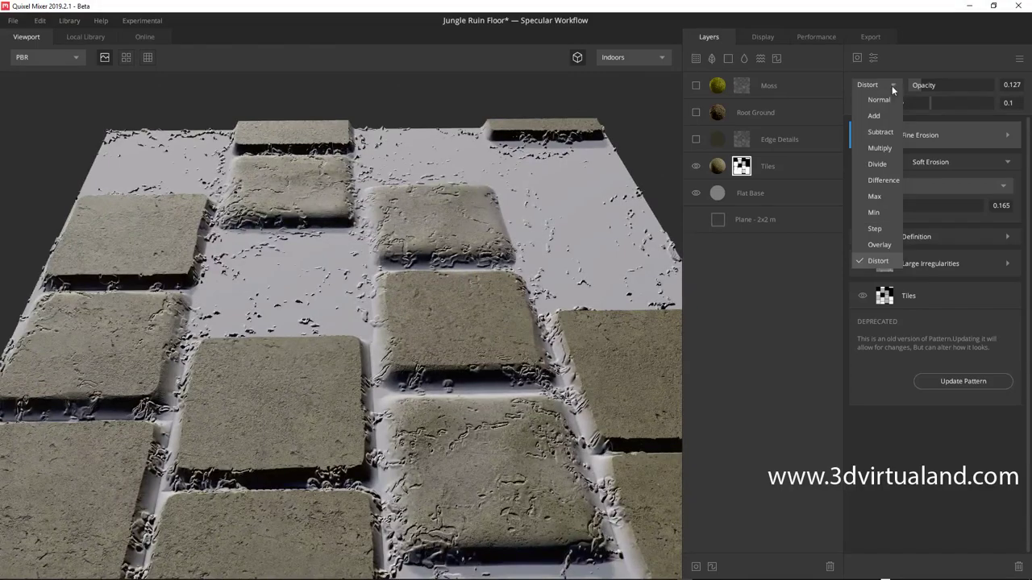
{"action": "left_click", "coordinate": [879, 148]}
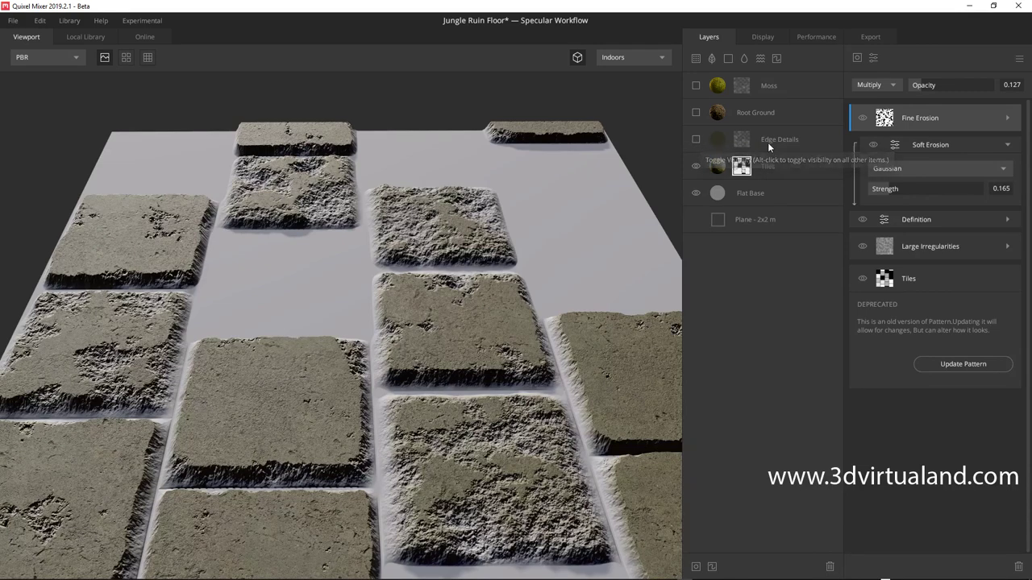
- Show Edge Details on the tiles, compare with it hidden, and open its diffuse colour picker
{"action": "left_click", "coordinate": [696, 140]}
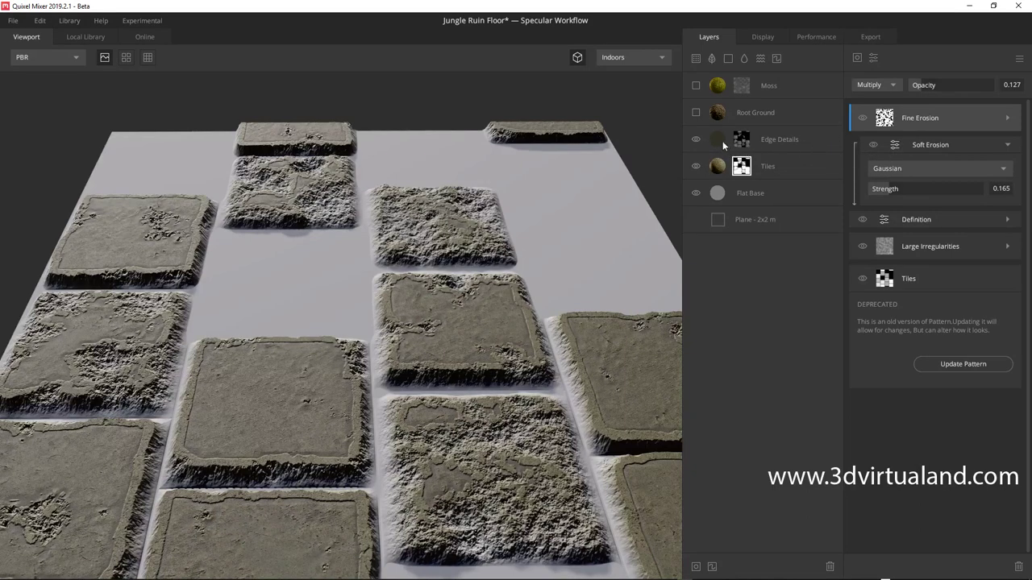
{"action": "left_click", "coordinate": [722, 143]}
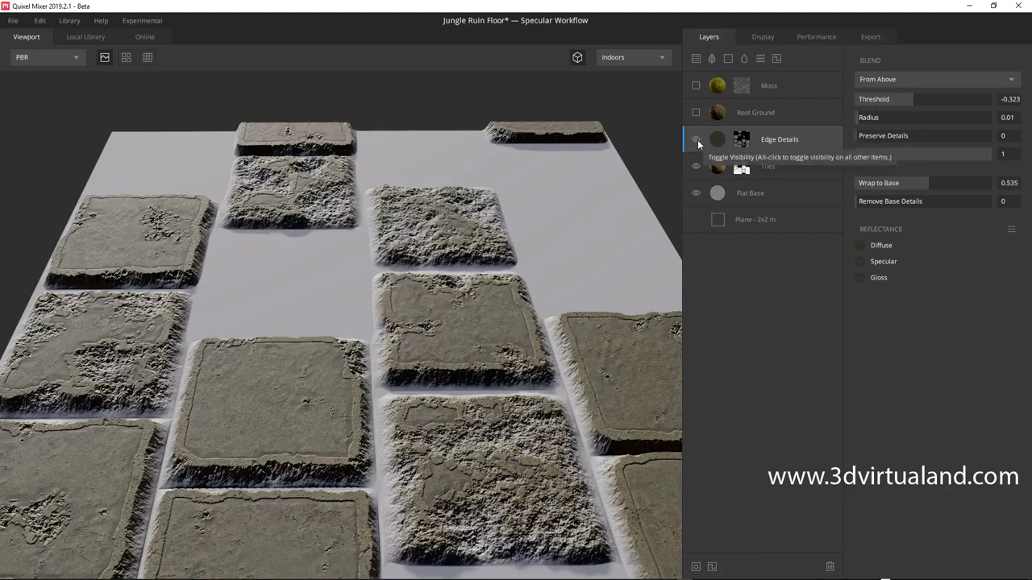
{"action": "left_click", "coordinate": [697, 140]}
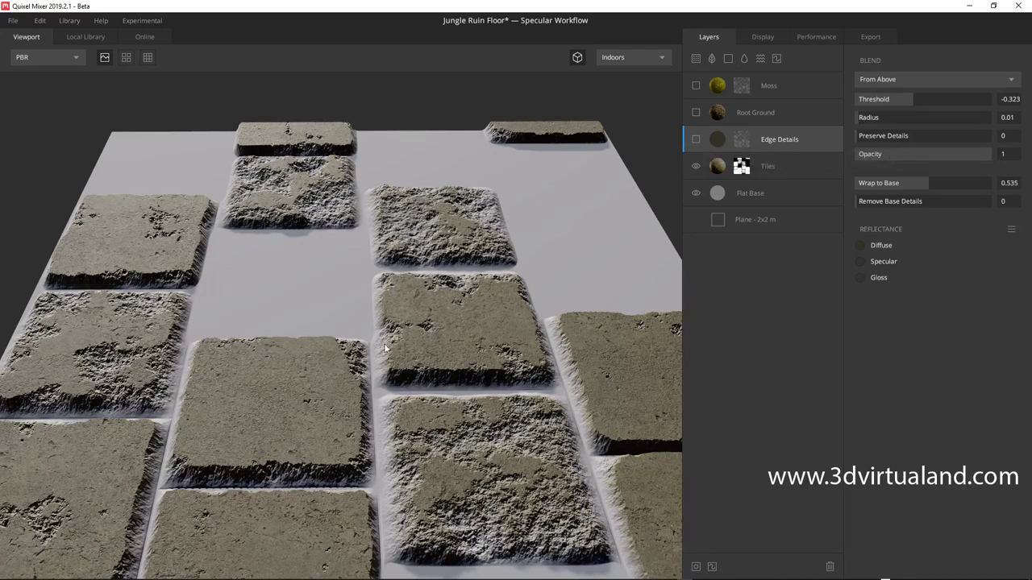
{"action": "left_click", "coordinate": [695, 139]}
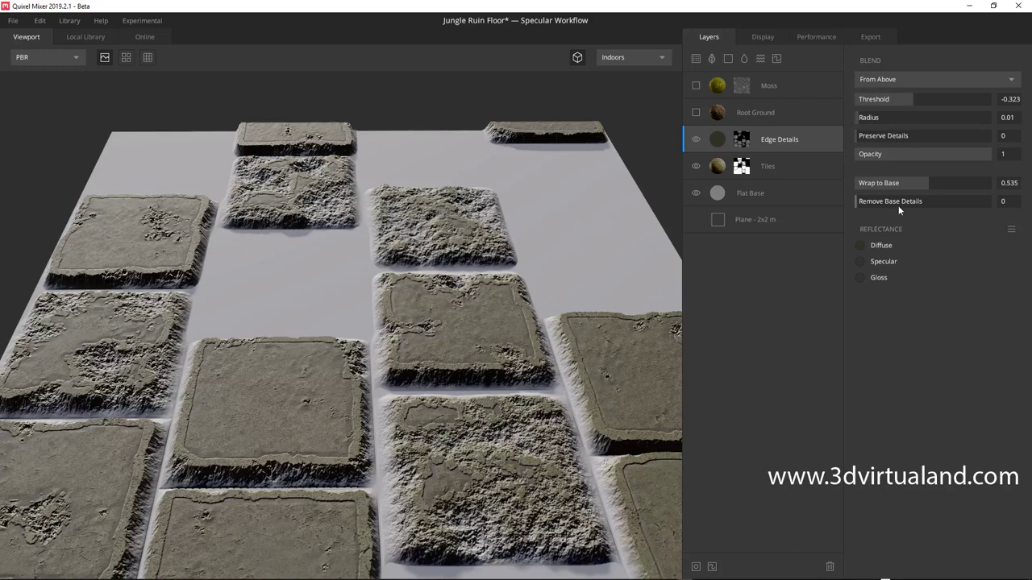
{"action": "left_click", "coordinate": [861, 245]}
{"action": "mouse_move", "coordinate": [542, 290]}
{"action": "left_mouse_down"}
{"action": "mouse_move", "coordinate": [573, 262]}
{"action": "mouse_move", "coordinate": [541, 362]}
{"action": "mouse_move", "coordinate": [529, 301]}
{"action": "mouse_move", "coordinate": [563, 278]}
{"action": "mouse_move", "coordinate": [516, 328]}
{"action": "mouse_move", "coordinate": [546, 277]}
{"action": "mouse_move", "coordinate": [568, 353]}
{"action": "mouse_move", "coordinate": [505, 374]}
{"action": "mouse_move", "coordinate": [437, 378]}
{"action": "mouse_move", "coordinate": [439, 367]}
{"action": "mouse_move", "coordinate": [441, 390]}
{"action": "mouse_move", "coordinate": [441, 362]}
{"action": "mouse_move", "coordinate": [440, 389]}
{"action": "left_mouse_up"}
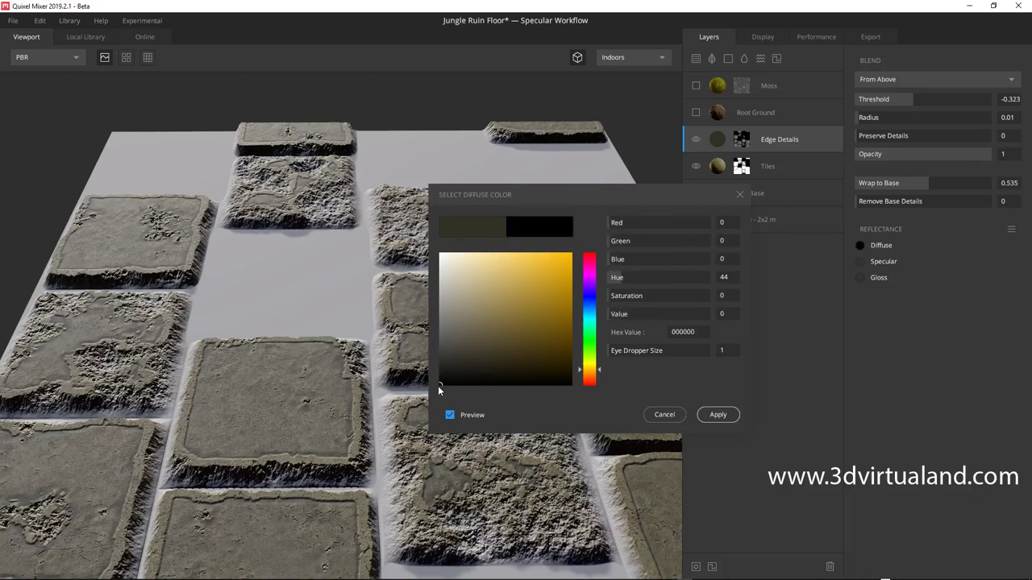
- Preview tan, other hues and darker brown tints for Edge Details, then cancel without applying
{"action": "left_click_drag", "start_coordinate": [495, 362], "coordinate": [517, 325]}
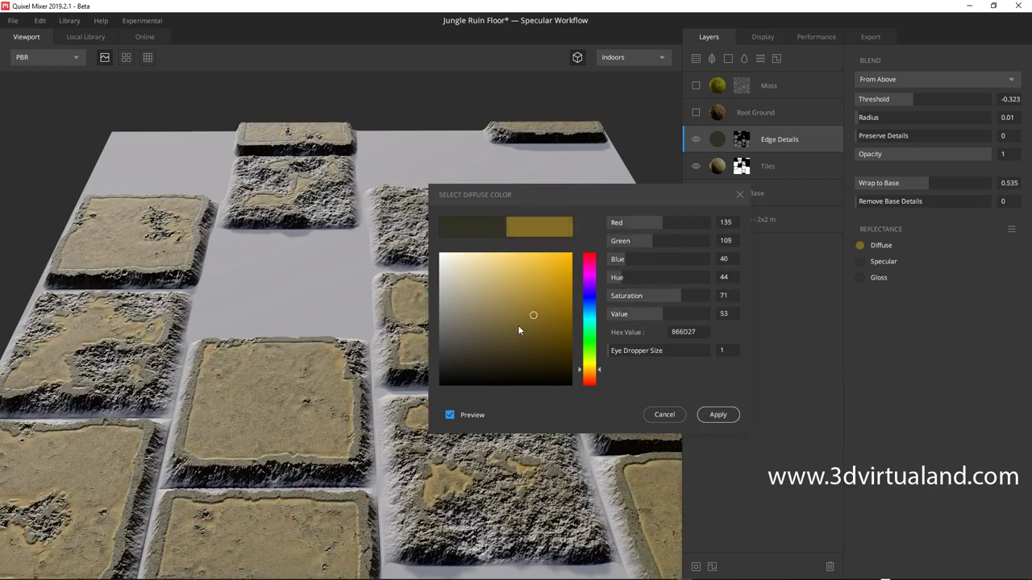
{"action": "mouse_move", "coordinate": [586, 357]}
{"action": "left_mouse_down"}
{"action": "mouse_move", "coordinate": [589, 279]}
{"action": "mouse_move", "coordinate": [578, 372]}
{"action": "left_mouse_up"}
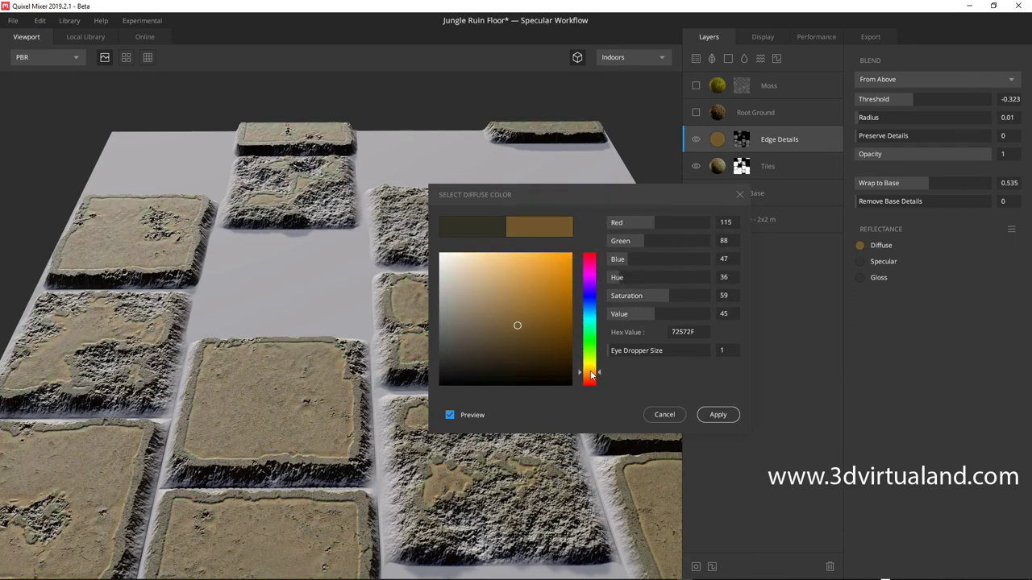
{"action": "mouse_move", "coordinate": [519, 326]}
{"action": "left_mouse_down"}
{"action": "mouse_move", "coordinate": [572, 258]}
{"action": "mouse_move", "coordinate": [522, 343]}
{"action": "mouse_move", "coordinate": [440, 386]}
{"action": "left_mouse_up"}
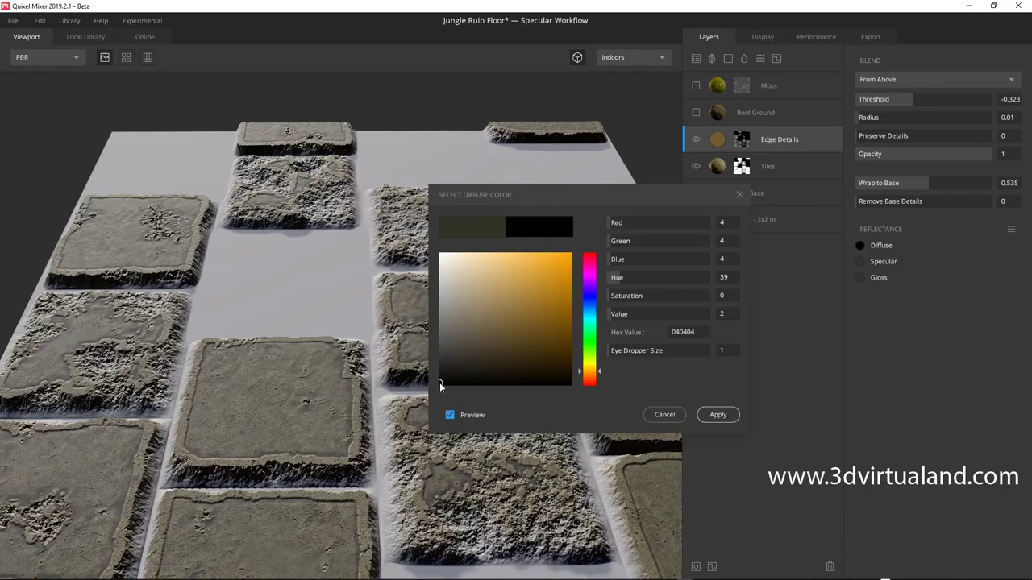
{"action": "left_click", "coordinate": [664, 415]}
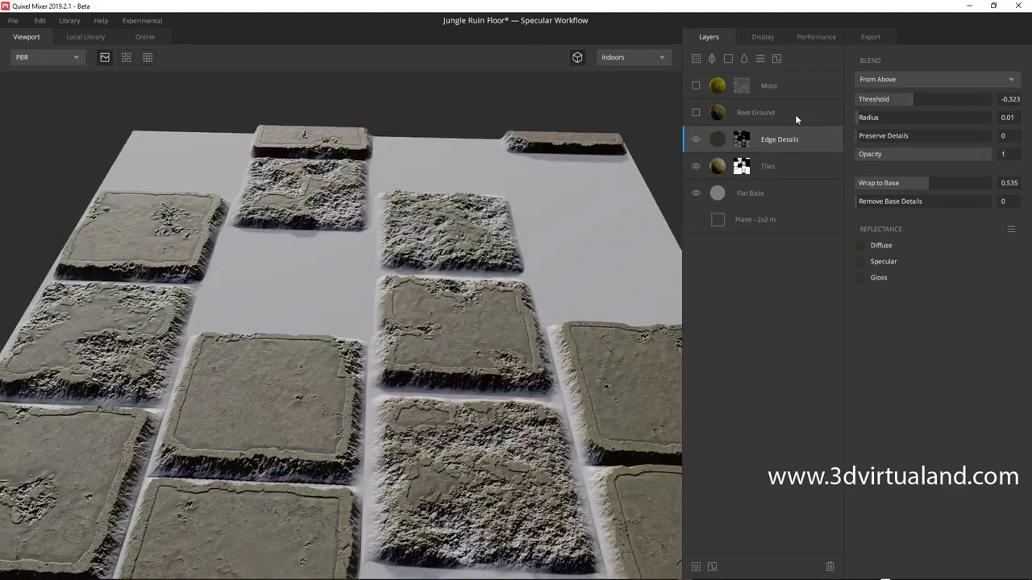
- Try From Below and Opacity Masked blends on Edge Details, then restore From Above
{"action": "left_click", "coordinate": [884, 79]}
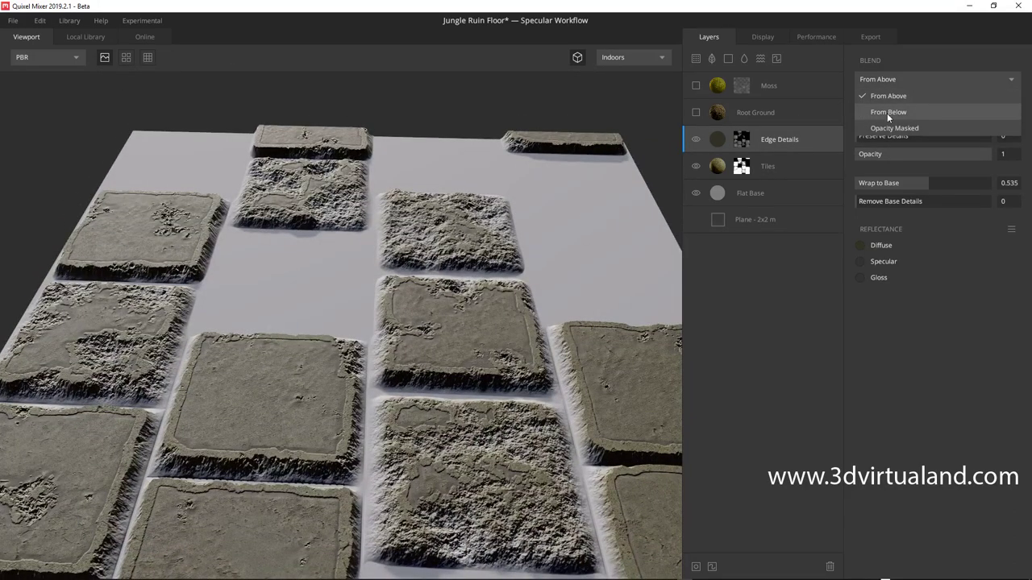
{"action": "left_click", "coordinate": [887, 113]}
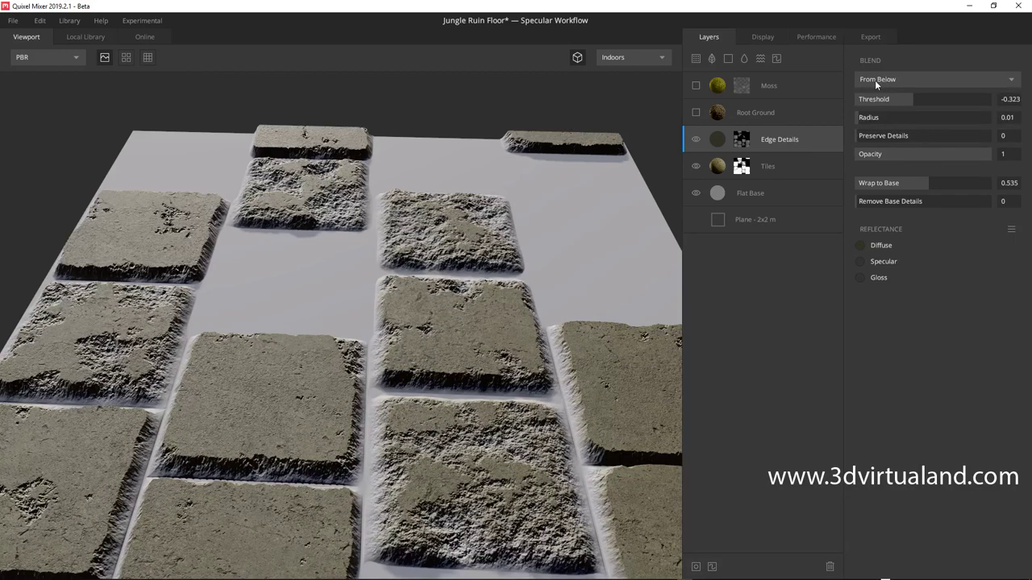
{"action": "left_click", "coordinate": [875, 81]}
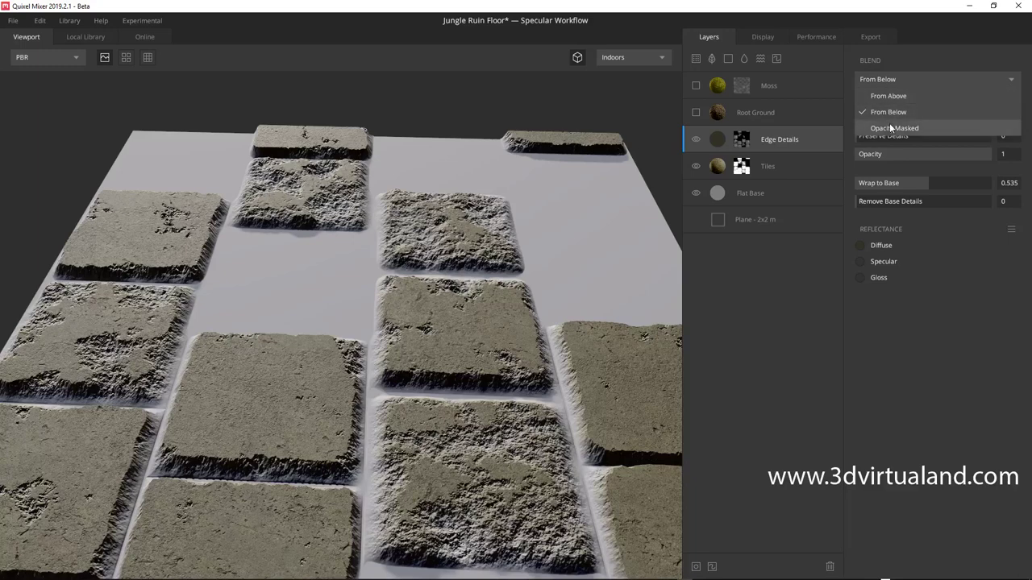
{"action": "left_click", "coordinate": [889, 129]}
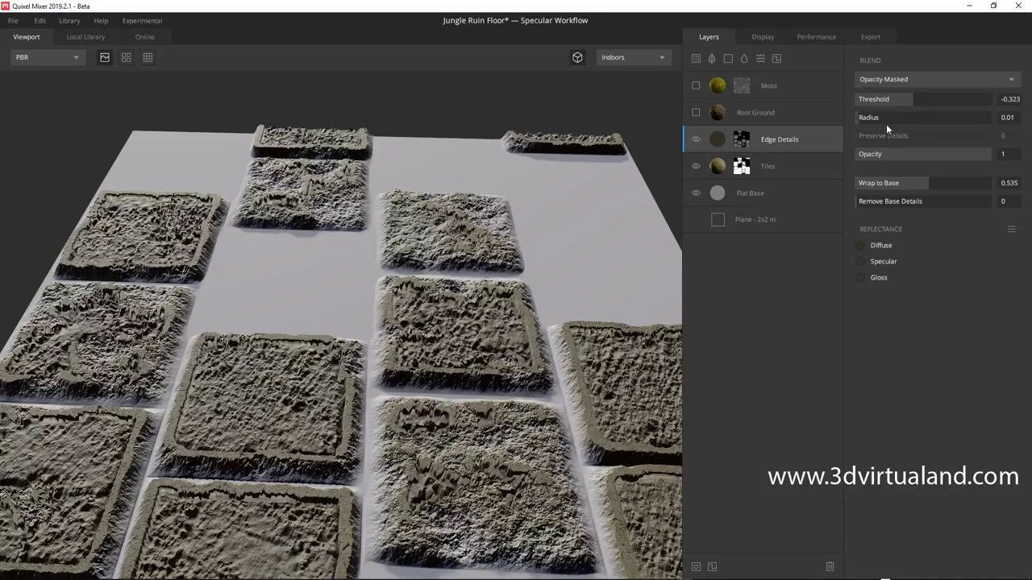
{"action": "left_click", "coordinate": [884, 79]}
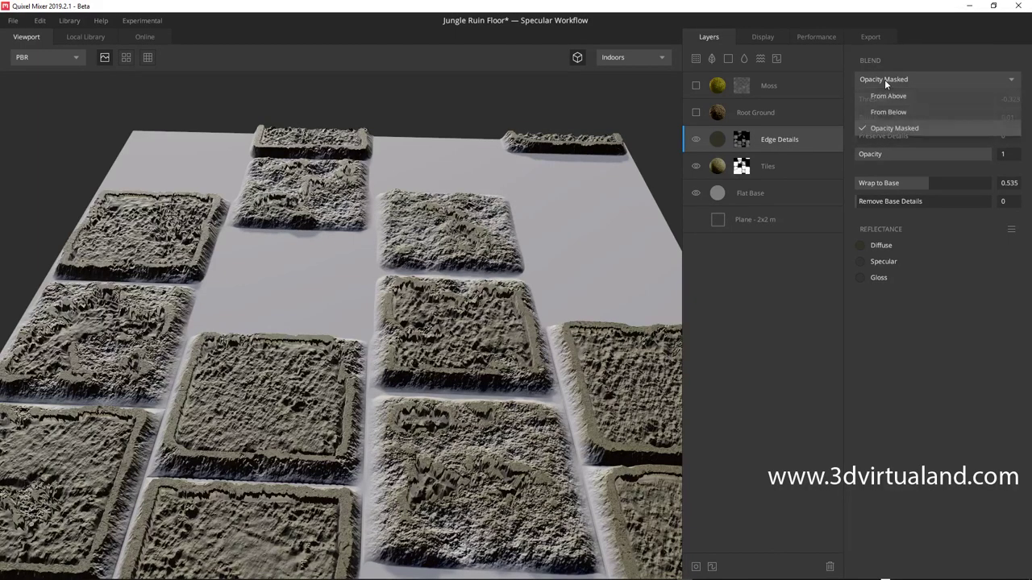
{"action": "left_click", "coordinate": [889, 96]}
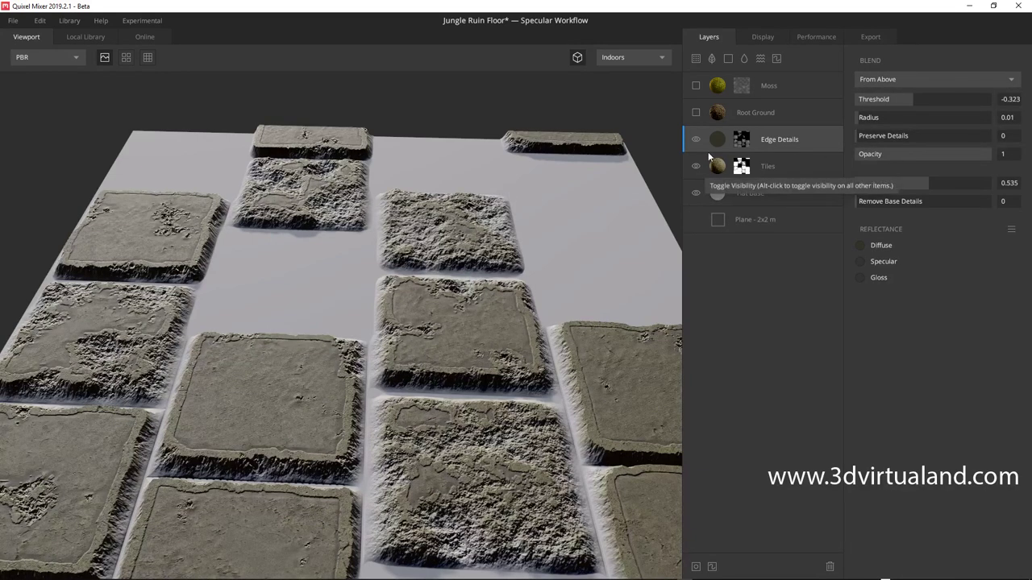
- Toggle Root Ground visibility on and off, then show the Edge Details mask components
{"action": "left_click", "coordinate": [695, 110]}
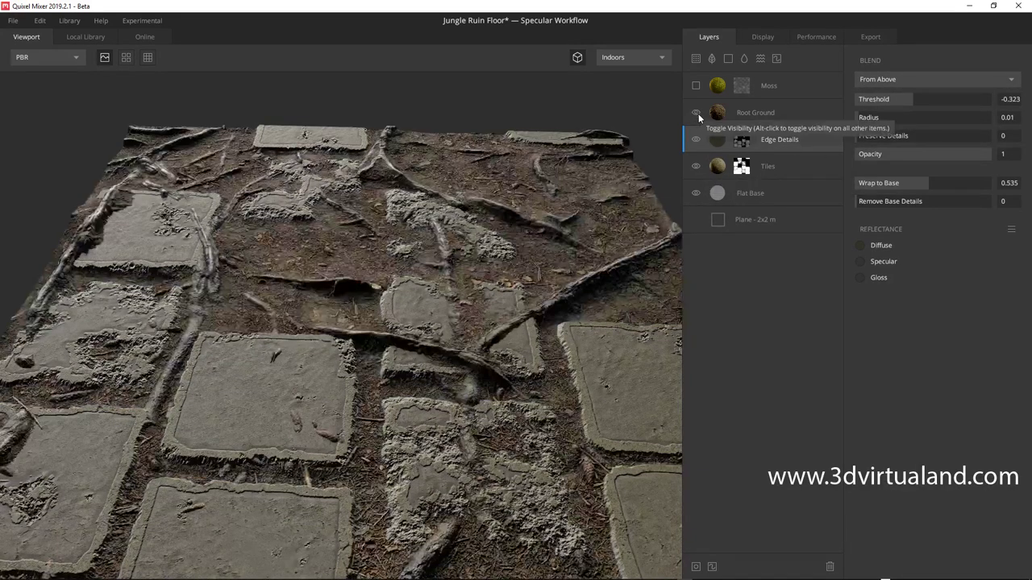
{"action": "left_click", "coordinate": [698, 114]}
{"action": "left_click", "coordinate": [740, 141]}
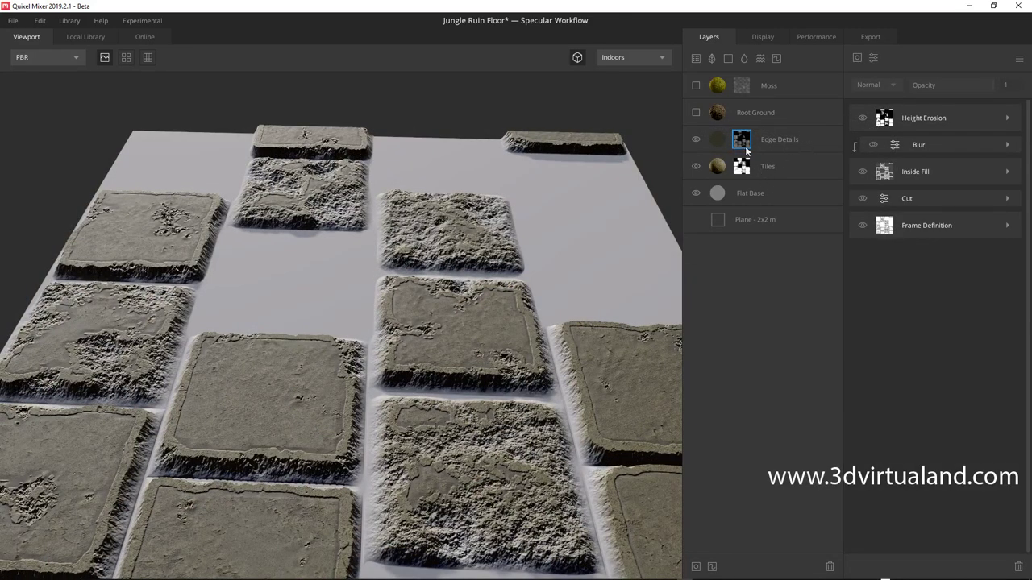
- Select the Height Erosion component and check its blend mode, keeping Multiply
{"action": "left_click", "coordinate": [889, 121]}
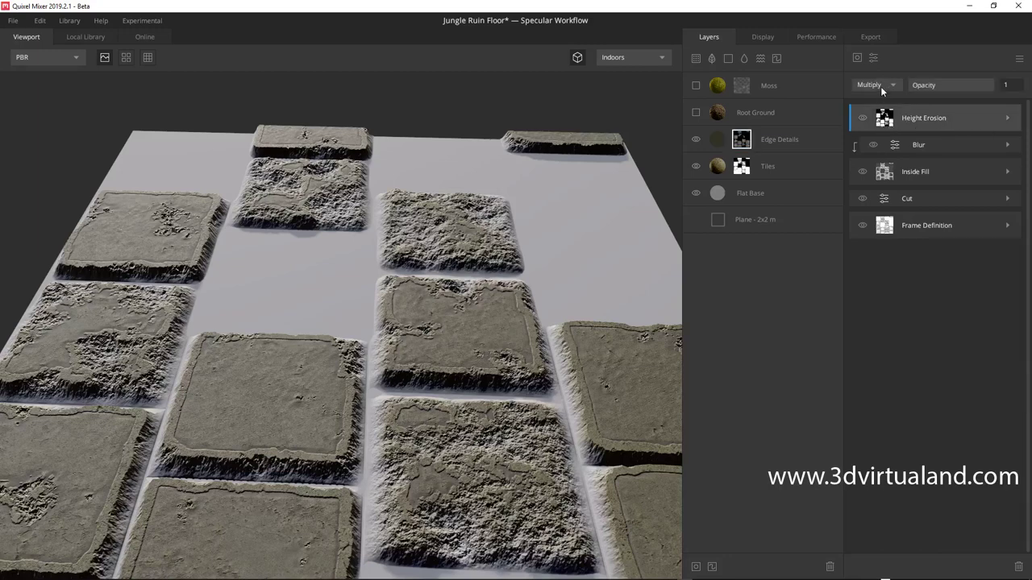
{"action": "left_click", "coordinate": [890, 86]}
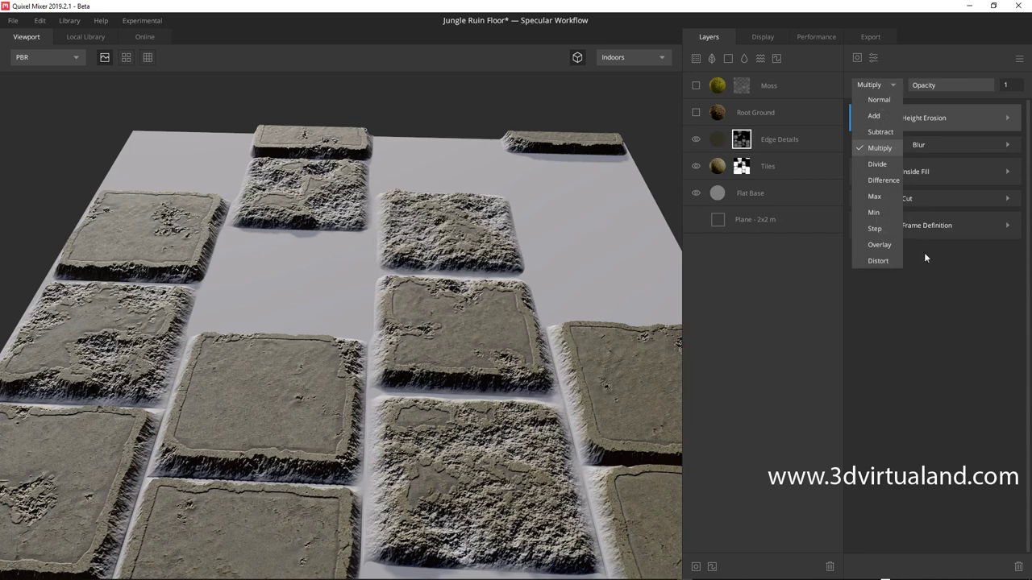
{"action": "left_click", "coordinate": [919, 187]}
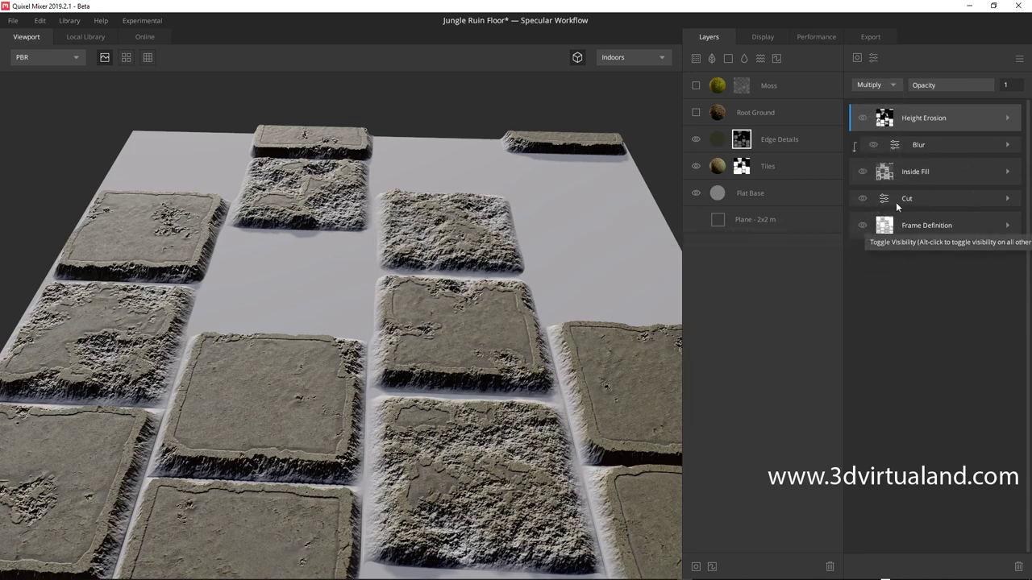
- Hide Height Erosion, Blur, Inside Fill and Cut, leaving only Frame Definition visible
{"action": "left_click", "coordinate": [863, 120]}
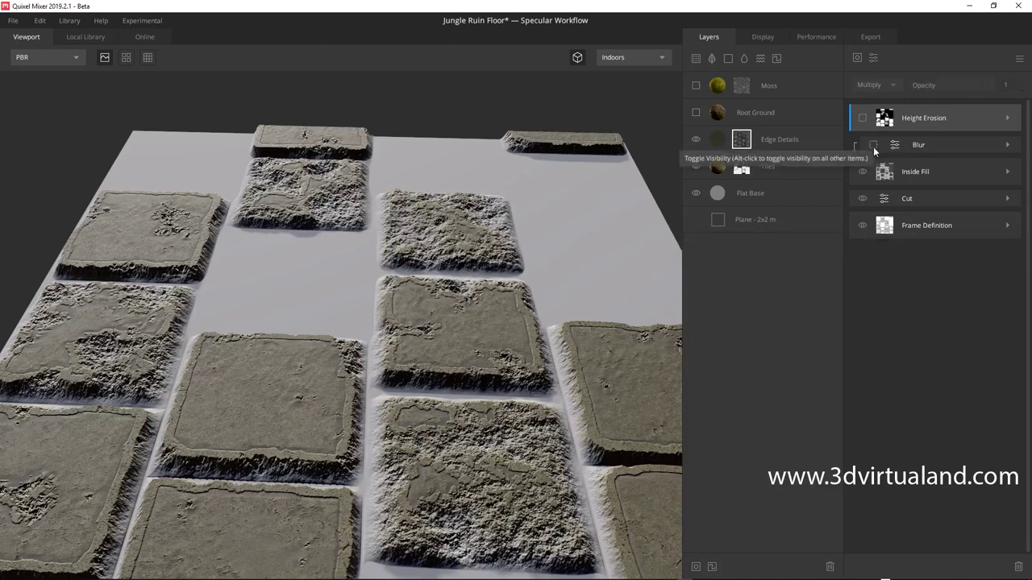
{"action": "left_click", "coordinate": [873, 145]}
{"action": "left_click", "coordinate": [863, 171]}
{"action": "left_click", "coordinate": [862, 202]}
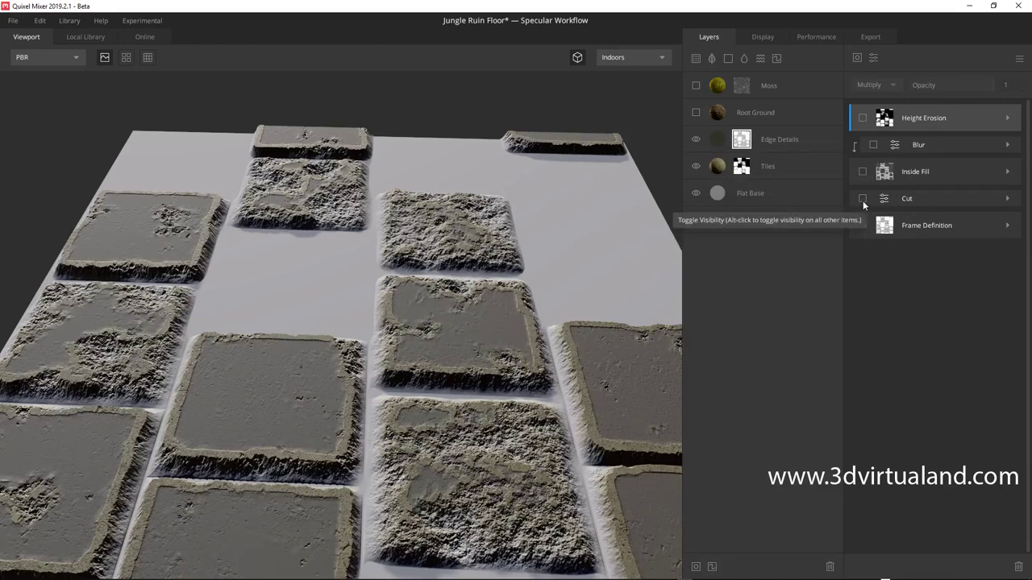
{"action": "left_click", "coordinate": [927, 228]}
- Try Use Layer Normals on Frame Definition, then revert to underlying normals
{"action": "left_click", "coordinate": [1006, 228]}
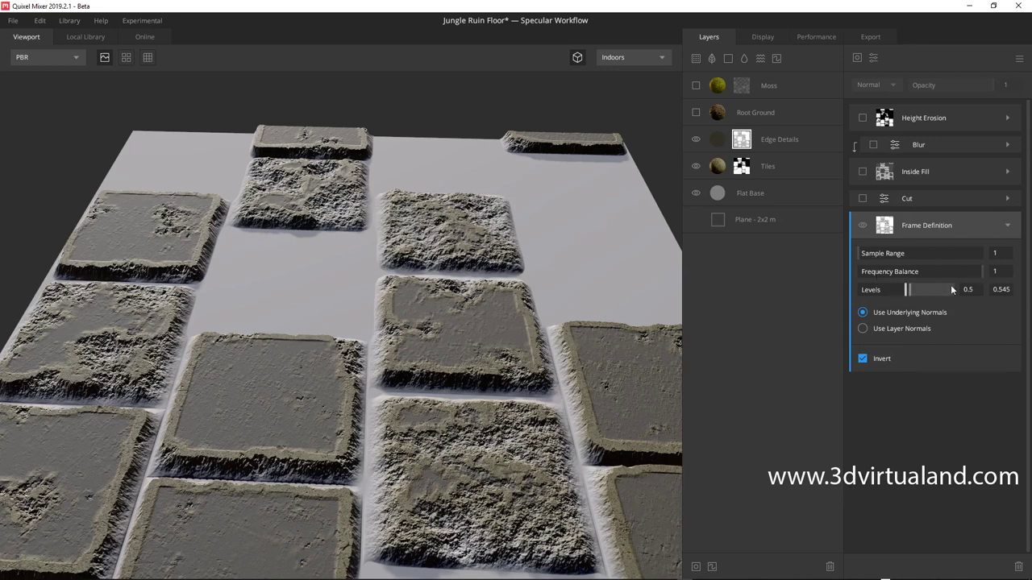
{"action": "left_click", "coordinate": [864, 329]}
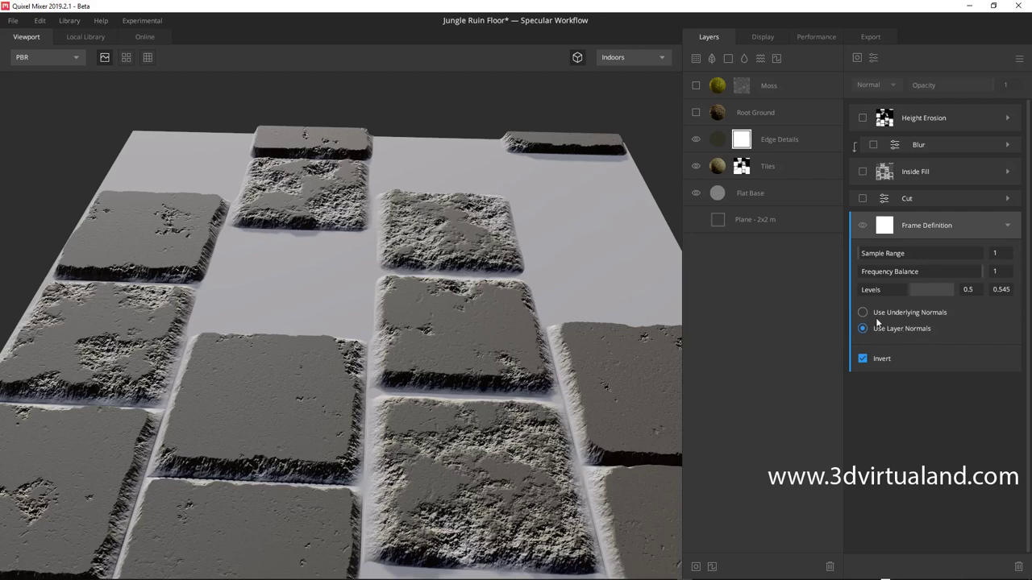
{"action": "left_click", "coordinate": [862, 312]}
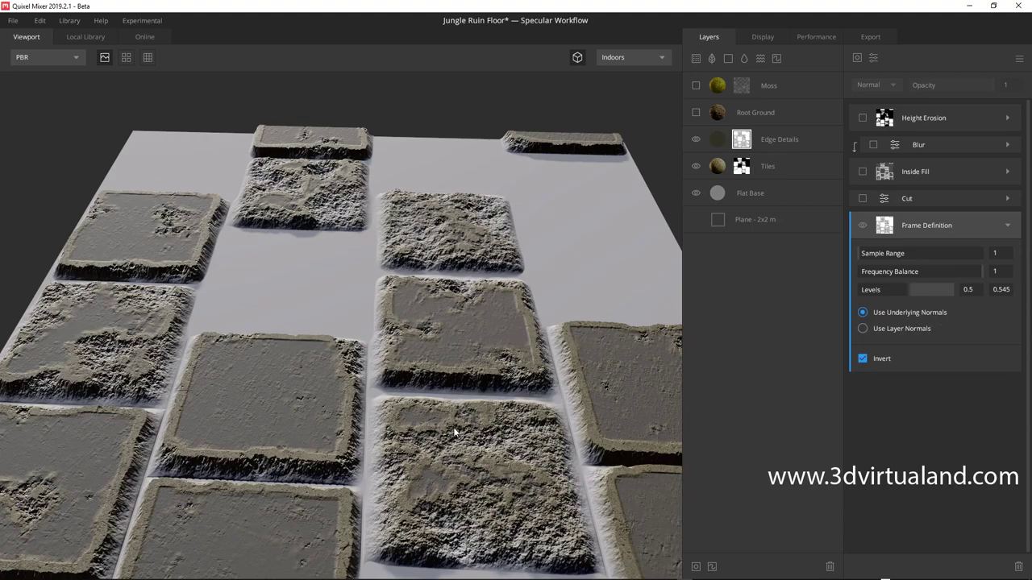
{"action": "mouse_move", "coordinate": [456, 322]}
{"action": "left_mouse_down"}
{"action": "mouse_move", "coordinate": [456, 353]}
{"action": "mouse_move", "coordinate": [453, 256]}
{"action": "mouse_move", "coordinate": [448, 299]}
{"action": "mouse_move", "coordinate": [465, 295]}
{"action": "left_mouse_up"}
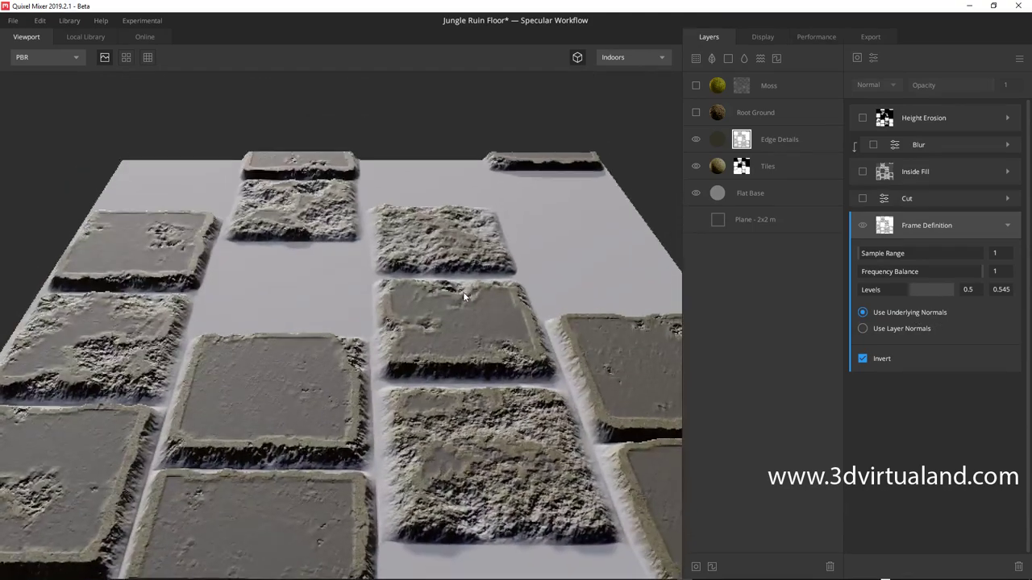
- Compare the edges with Frame Definition hidden, expand Cut, and re-enable Inside Fill
{"action": "left_click", "coordinate": [863, 225]}
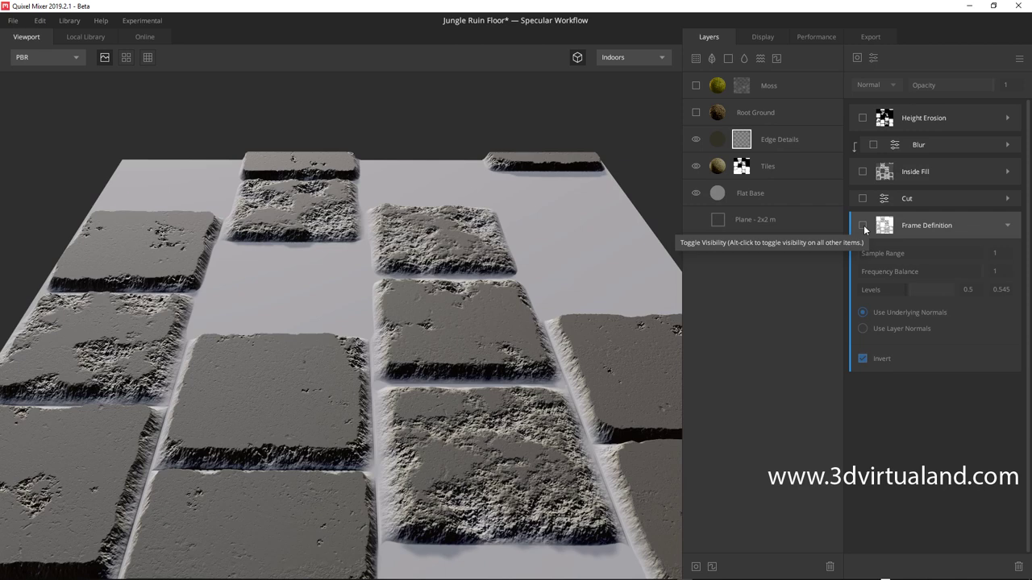
{"action": "left_click", "coordinate": [863, 225]}
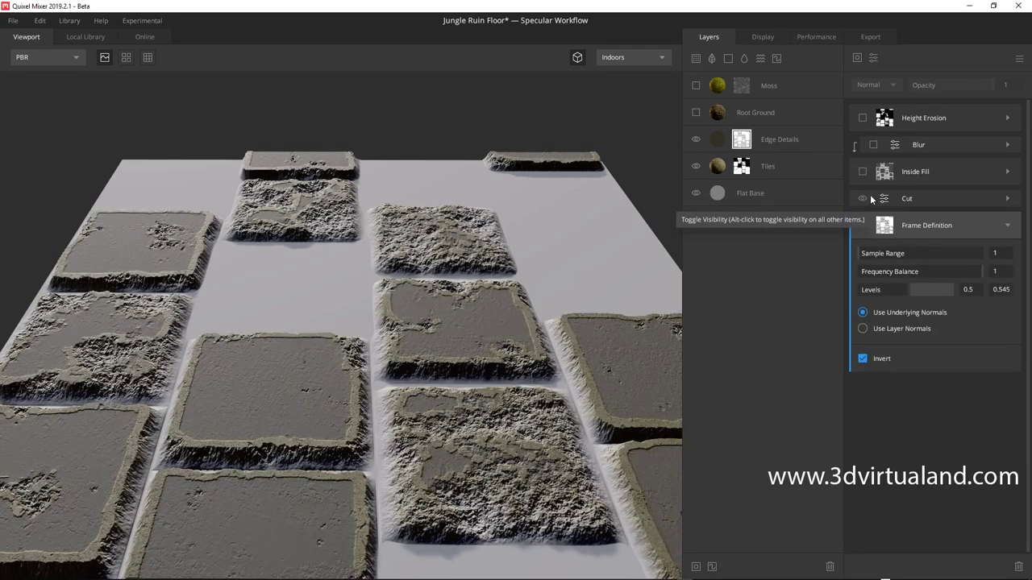
{"action": "left_click", "coordinate": [1006, 199]}
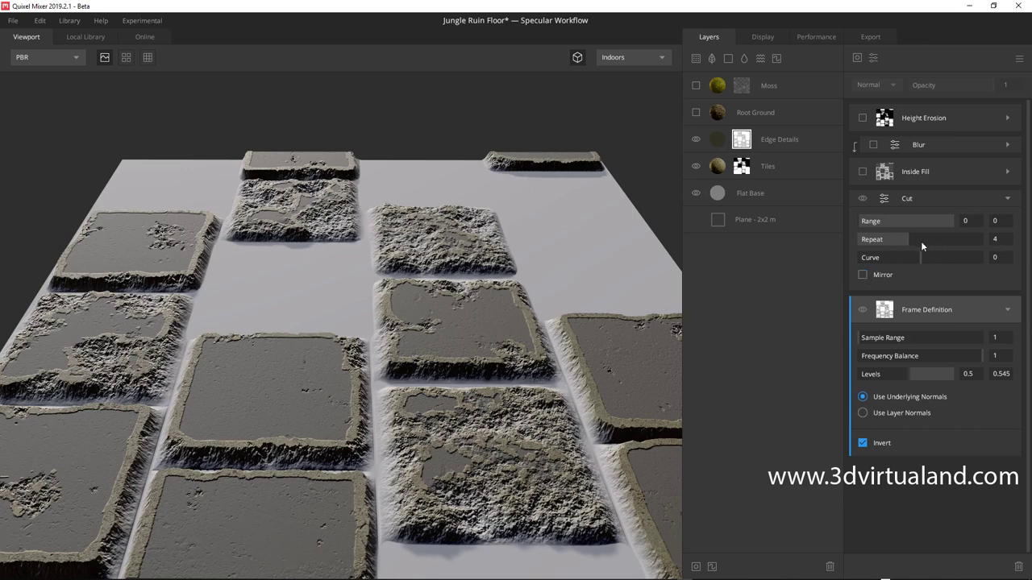
{"action": "left_click", "coordinate": [863, 172]}
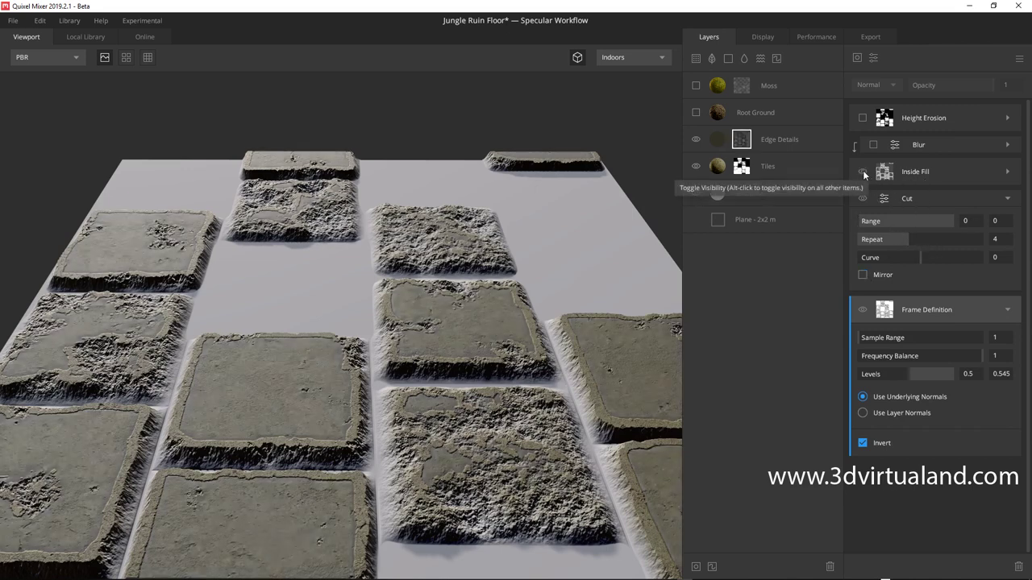
- Expand Inside Fill and test Use Layer Normals, leaving it on underlying normals
{"action": "left_click", "coordinate": [1007, 199]}
{"action": "left_click", "coordinate": [1007, 173]}
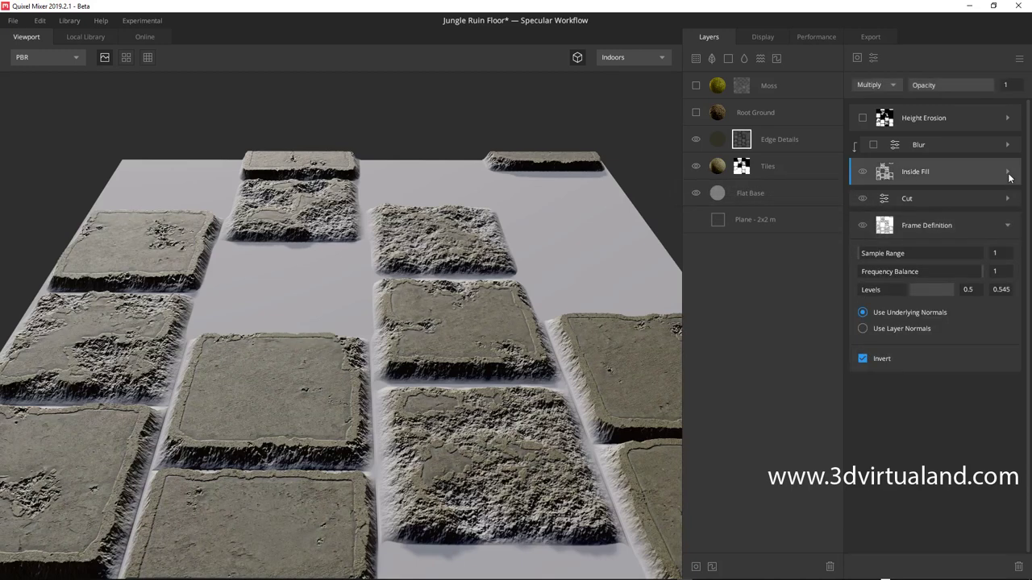
{"action": "left_click", "coordinate": [1008, 173]}
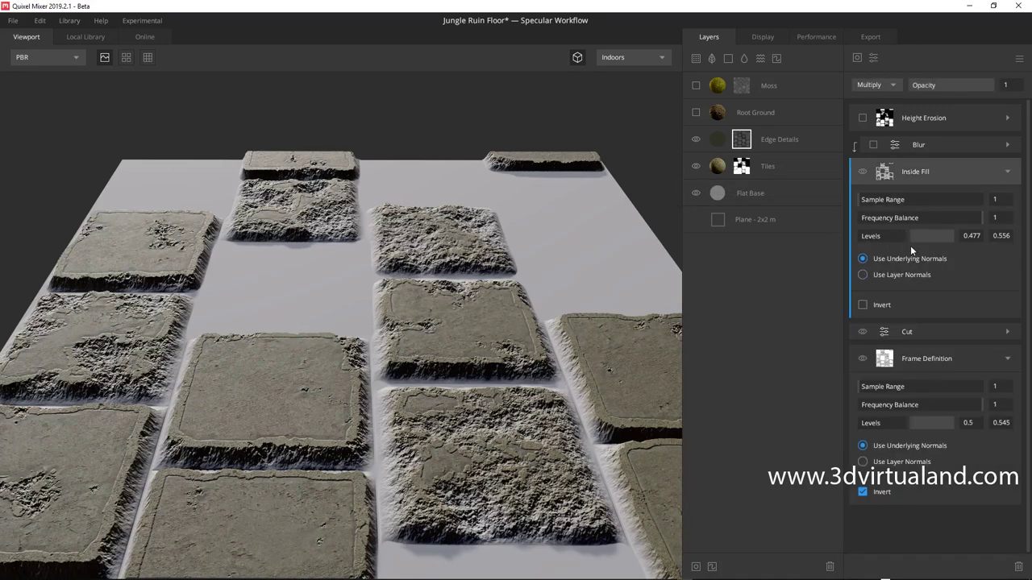
{"action": "left_click", "coordinate": [864, 276]}
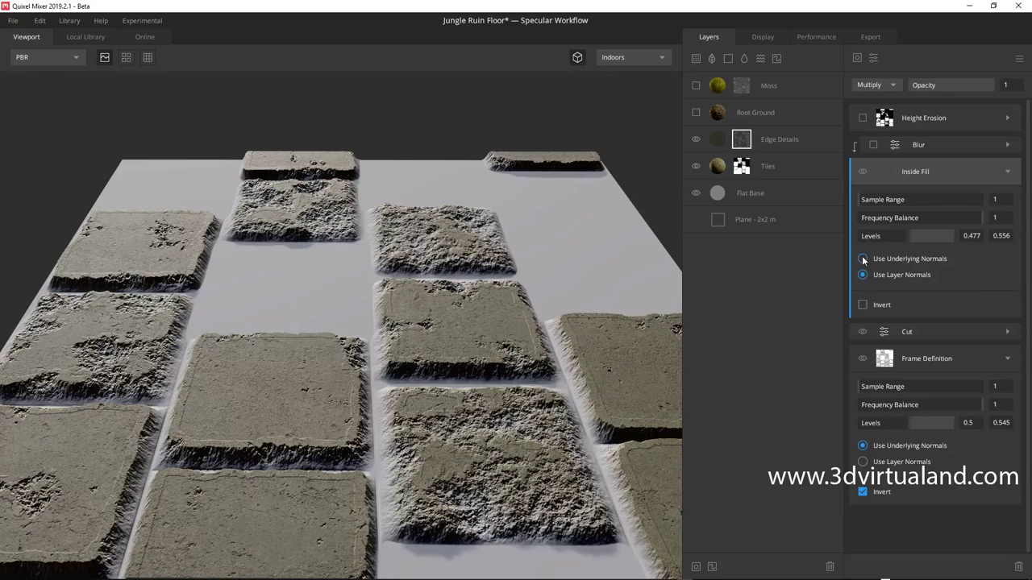
{"action": "left_click", "coordinate": [862, 259]}
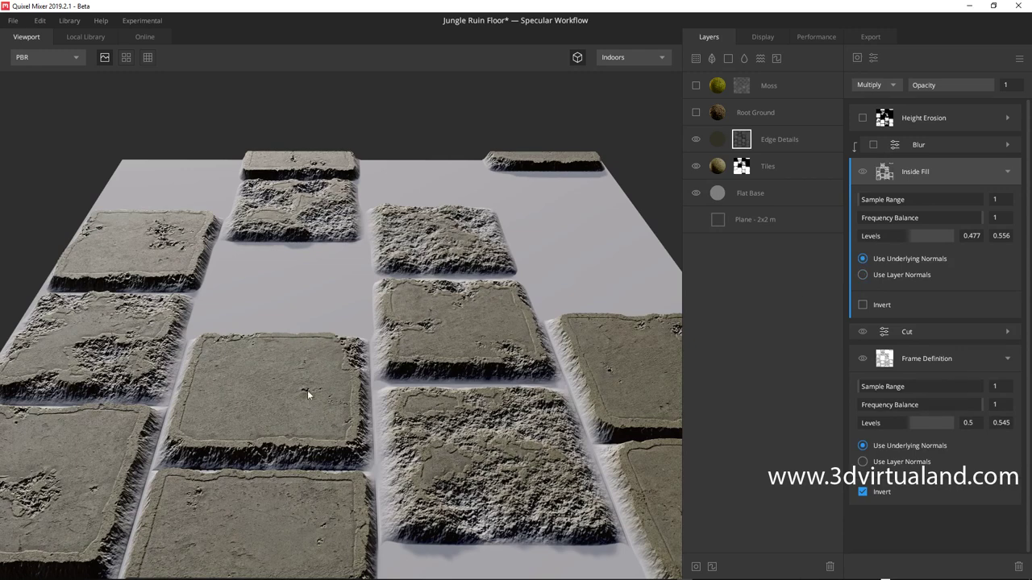
{"action": "left_click", "coordinate": [862, 275]}
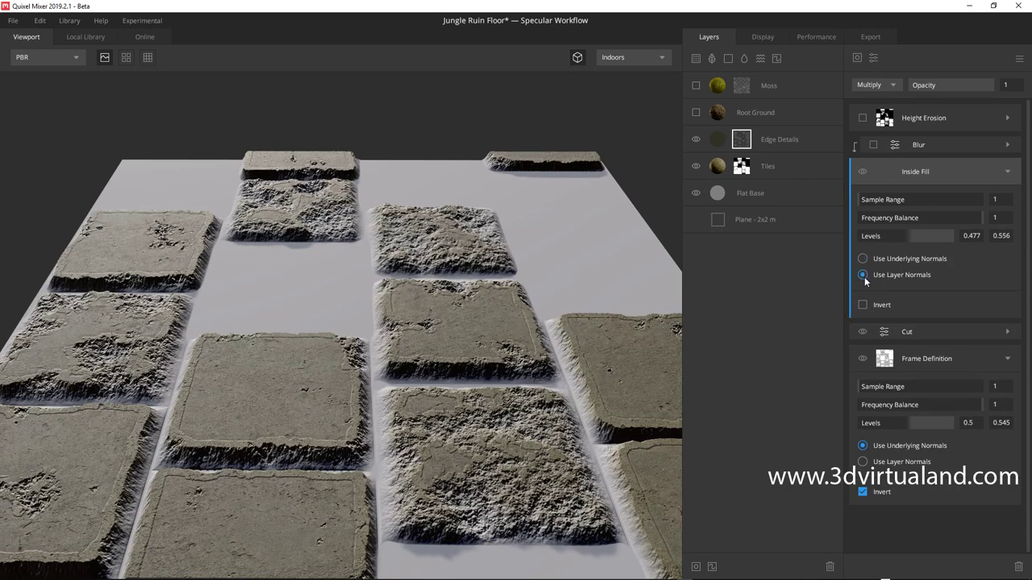
{"action": "left_click", "coordinate": [863, 259]}
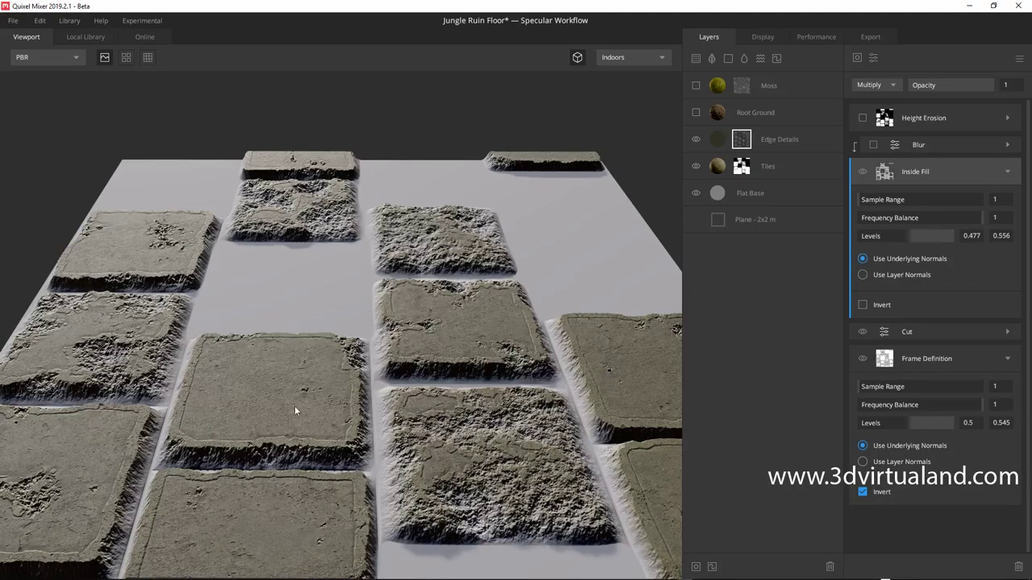
- Try inverting the Inside Fill mask, then remove the inversion
{"action": "scroll", "coordinate": [294, 405], "scroll_direction": "up", "scroll_amount": 3}
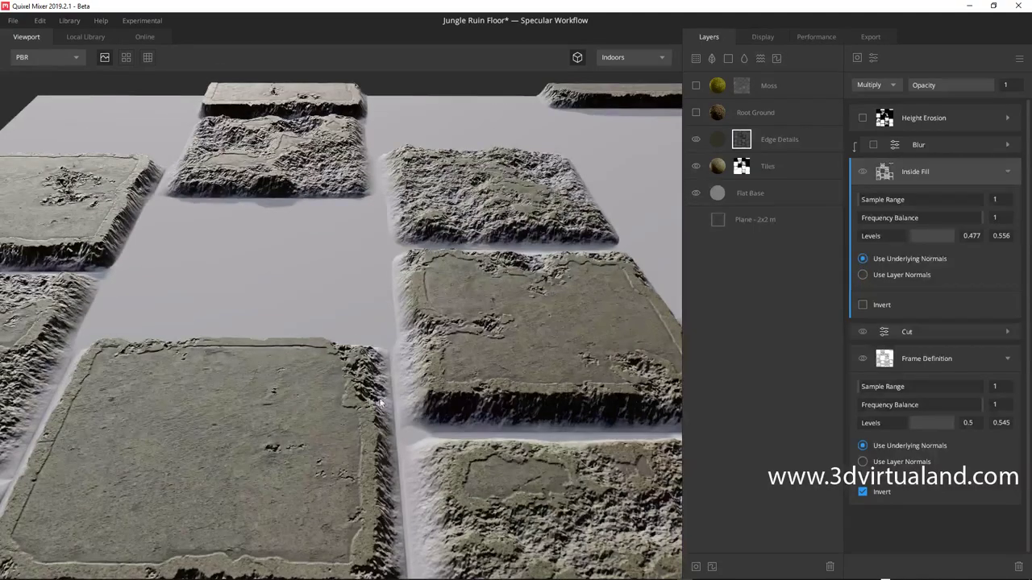
{"action": "middle_click_drag", "start_coordinate": [377, 401], "coordinate": [452, 369]}
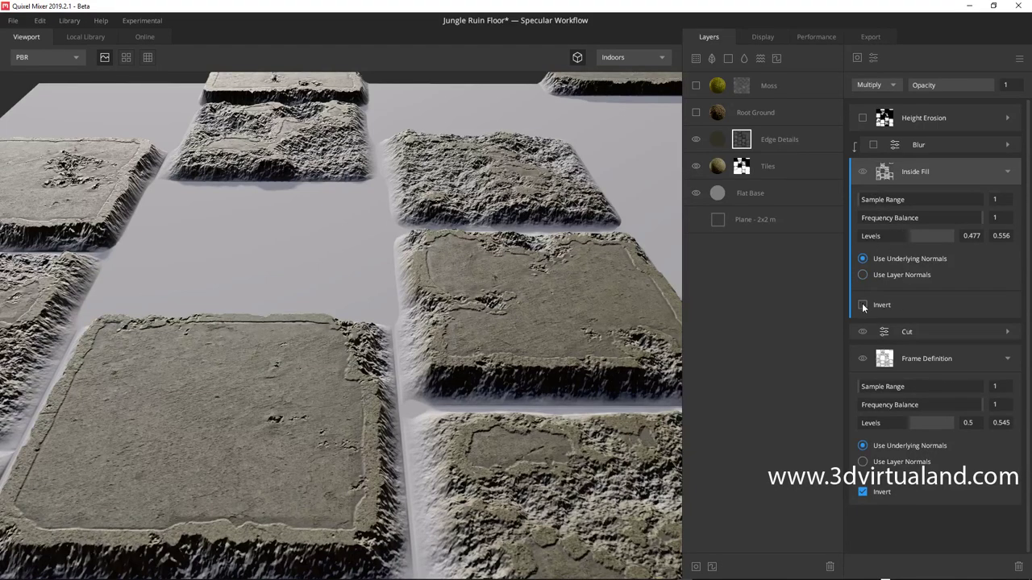
{"action": "left_click", "coordinate": [862, 305]}
{"action": "left_click", "coordinate": [862, 305]}
{"action": "mouse_move", "coordinate": [873, 144]}
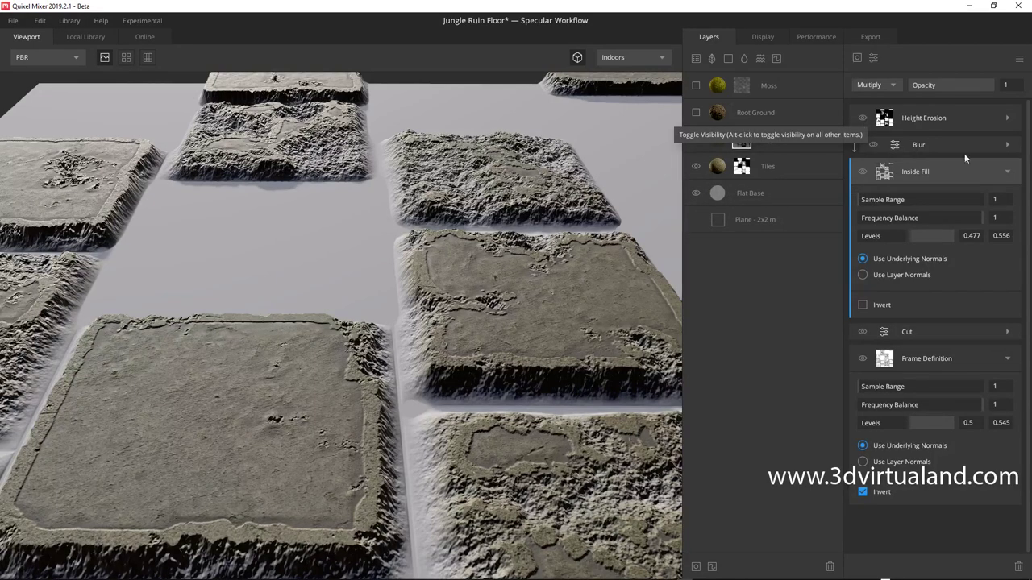
- Switch the Edge Details blur to Directional, then back to Gaussian
{"action": "left_click", "coordinate": [1007, 146]}
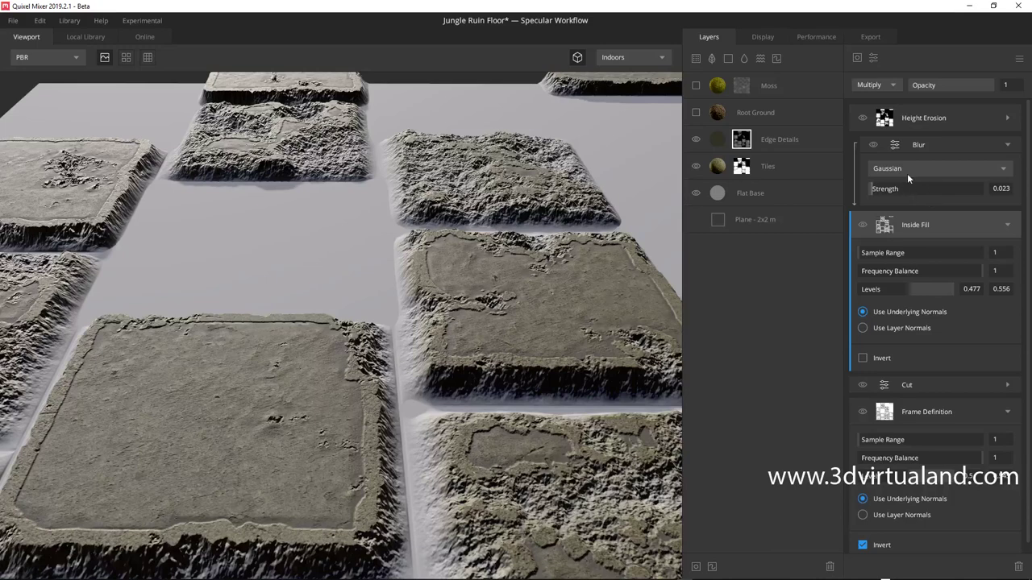
{"action": "left_click", "coordinate": [992, 170]}
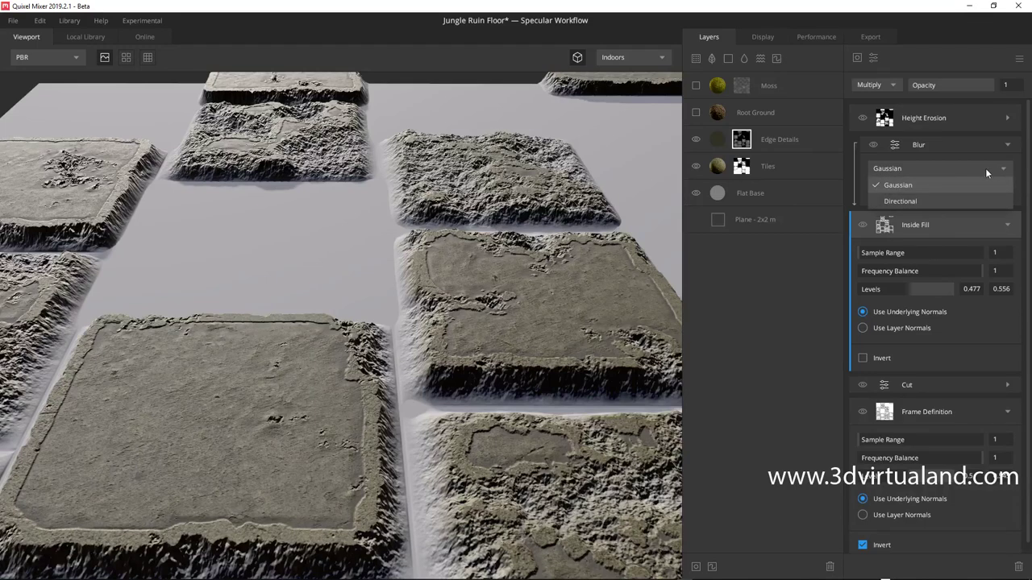
{"action": "left_click", "coordinate": [900, 201]}
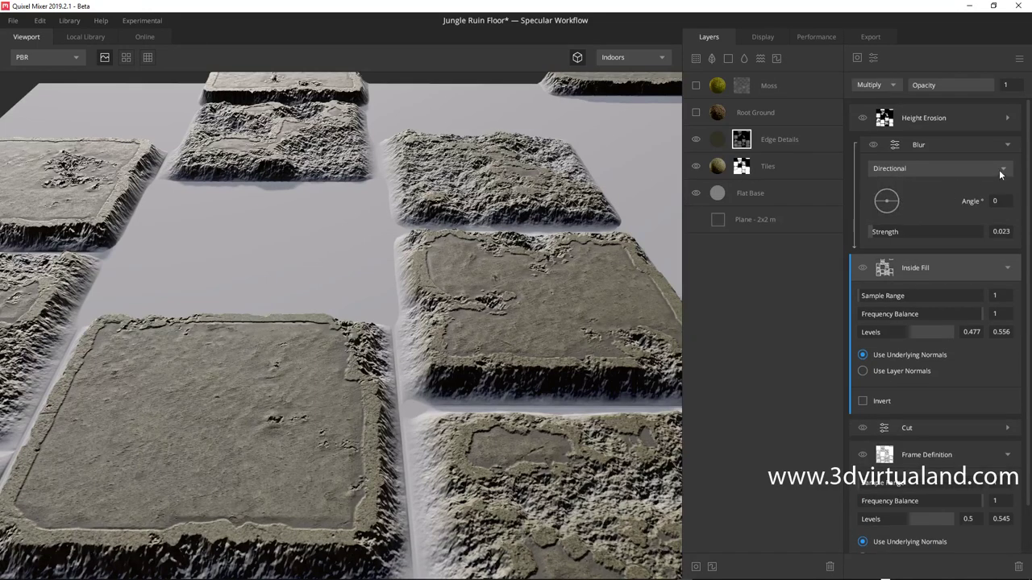
{"action": "left_click", "coordinate": [971, 173]}
{"action": "left_click", "coordinate": [903, 184]}
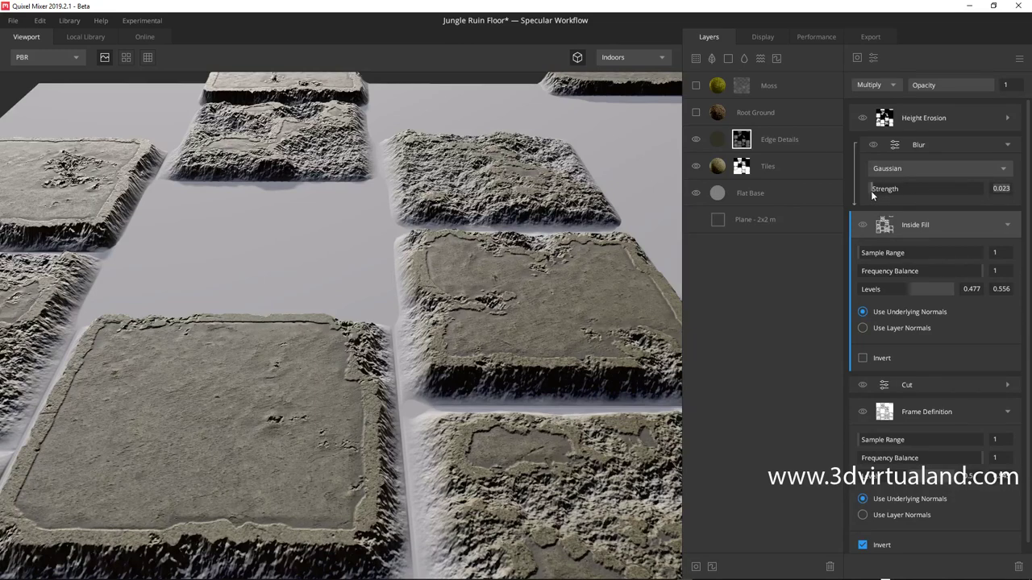
- Raise the blur strength, then set it to 0.023
{"action": "mouse_move", "coordinate": [872, 196]}
{"action": "left_mouse_down"}
{"action": "mouse_move", "coordinate": [945, 190]}
{"action": "mouse_move", "coordinate": [870, 191]}
{"action": "mouse_move", "coordinate": [898, 191]}
{"action": "left_mouse_up"}
{"action": "double_click", "coordinate": [999, 189]}
{"action": "type", "text": "0.023"}
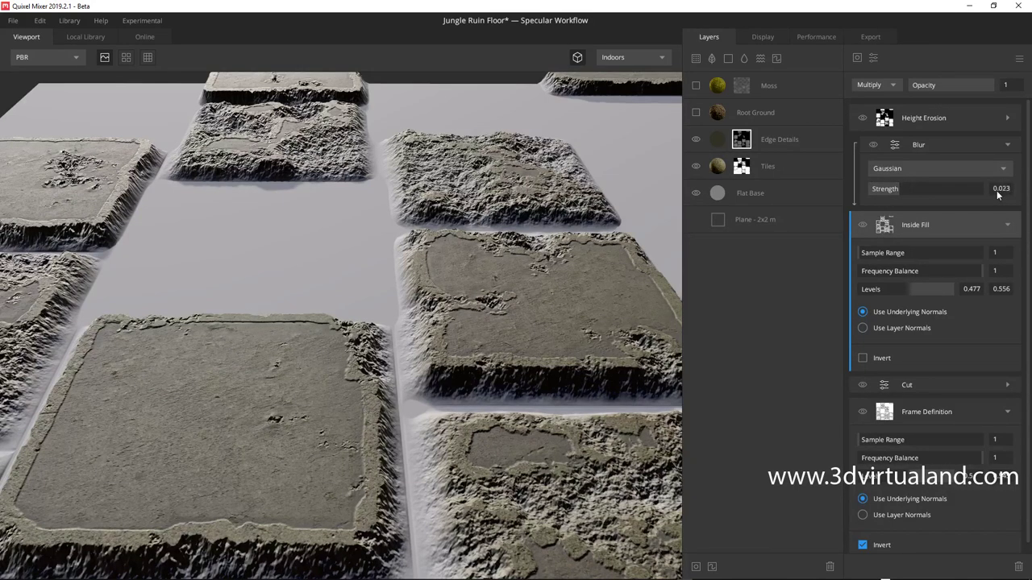
{"action": "key", "text": "Return"}
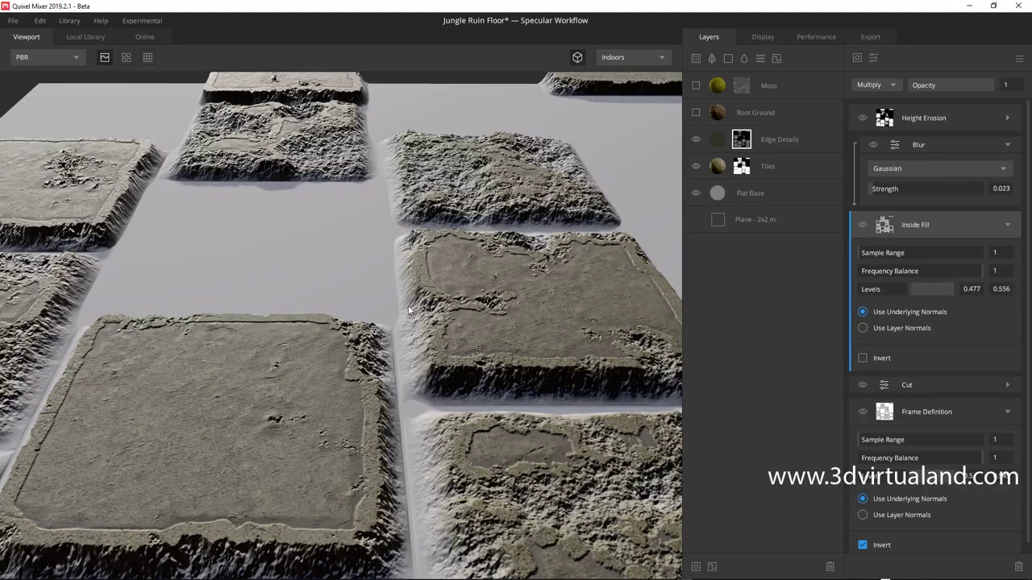
{"action": "mouse_move", "coordinate": [408, 311]}
{"action": "left_mouse_down"}
{"action": "mouse_move", "coordinate": [442, 276]}
{"action": "mouse_move", "coordinate": [446, 306]}
{"action": "left_mouse_up"}
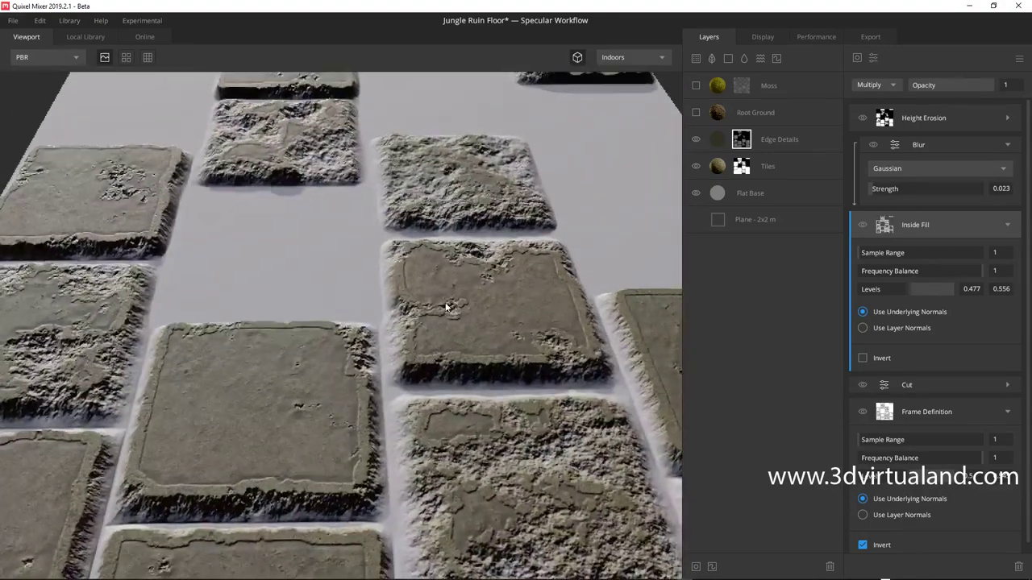
- Make Root Ground visible again, view the whole floor, and open its layer settings
{"action": "left_click", "coordinate": [887, 122]}
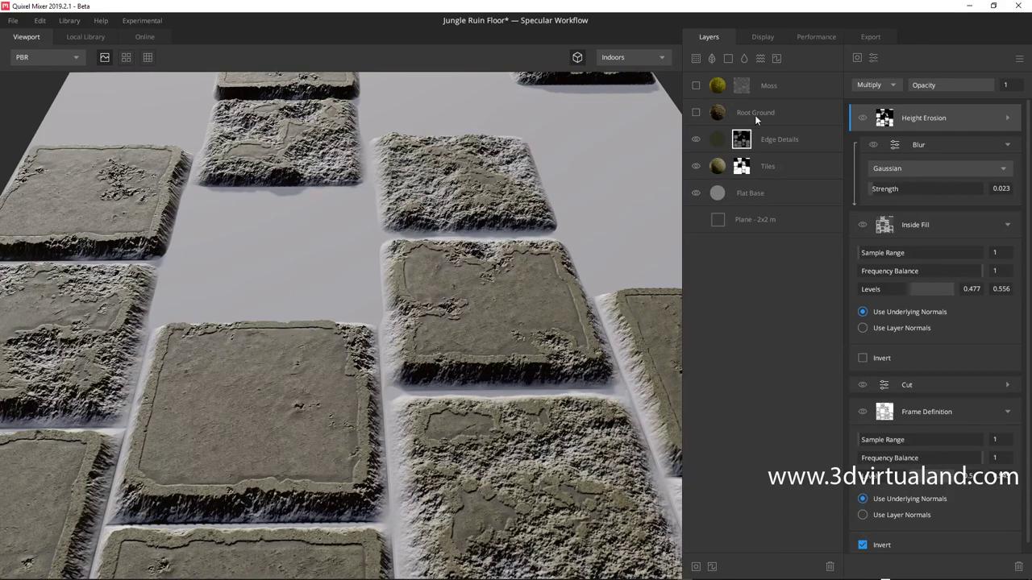
{"action": "left_click", "coordinate": [696, 112]}
{"action": "scroll", "coordinate": [474, 275], "scroll_direction": "down", "scroll_amount": 3}
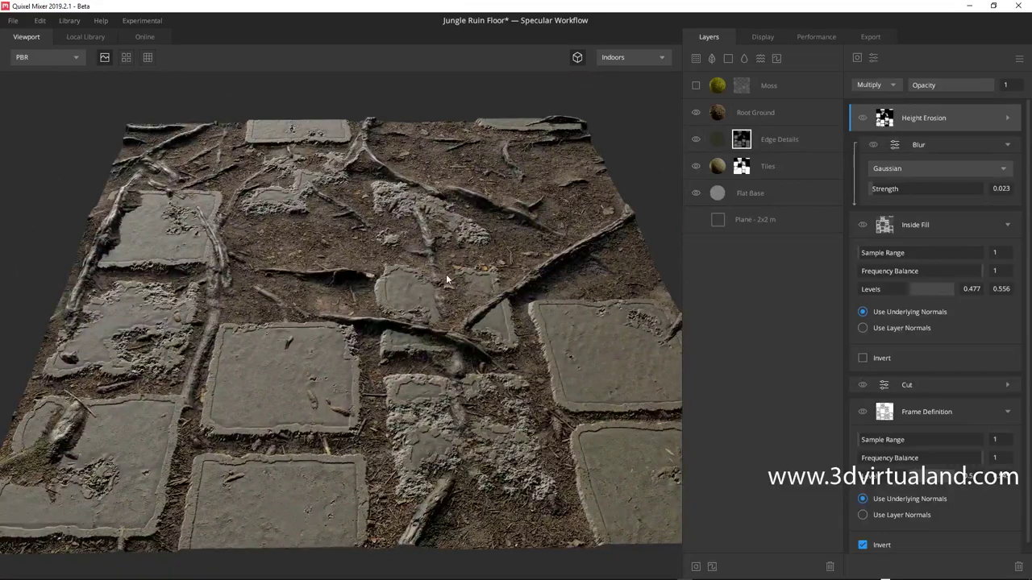
{"action": "mouse_move", "coordinate": [446, 274]}
{"action": "left_mouse_down"}
{"action": "mouse_move", "coordinate": [480, 254]}
{"action": "mouse_move", "coordinate": [464, 254]}
{"action": "left_mouse_up"}
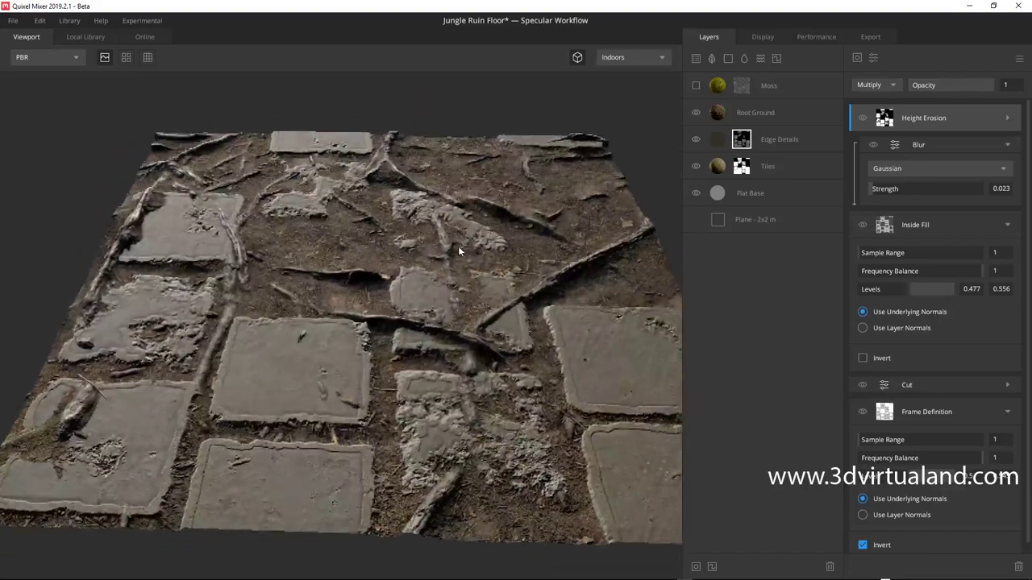
{"action": "left_click", "coordinate": [755, 113]}
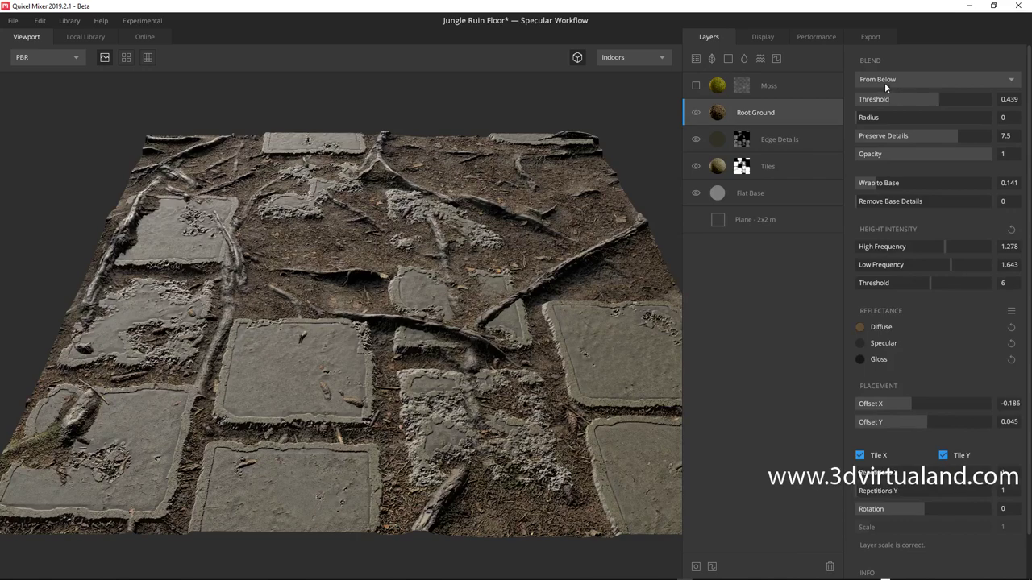
- Try From Above on Root Ground, then set its blend back to From Below
{"action": "left_click", "coordinate": [884, 81]}
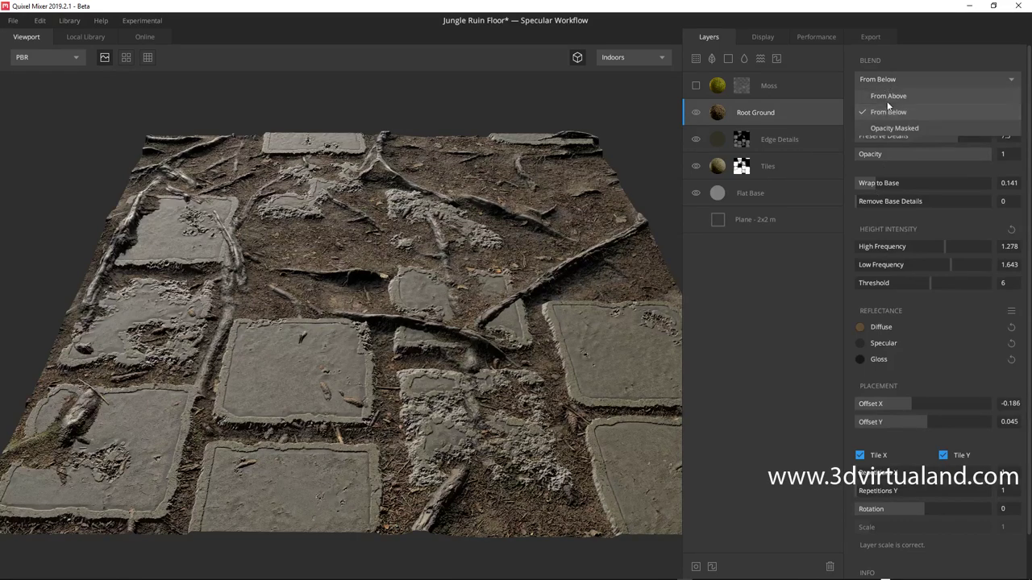
{"action": "left_click", "coordinate": [885, 95]}
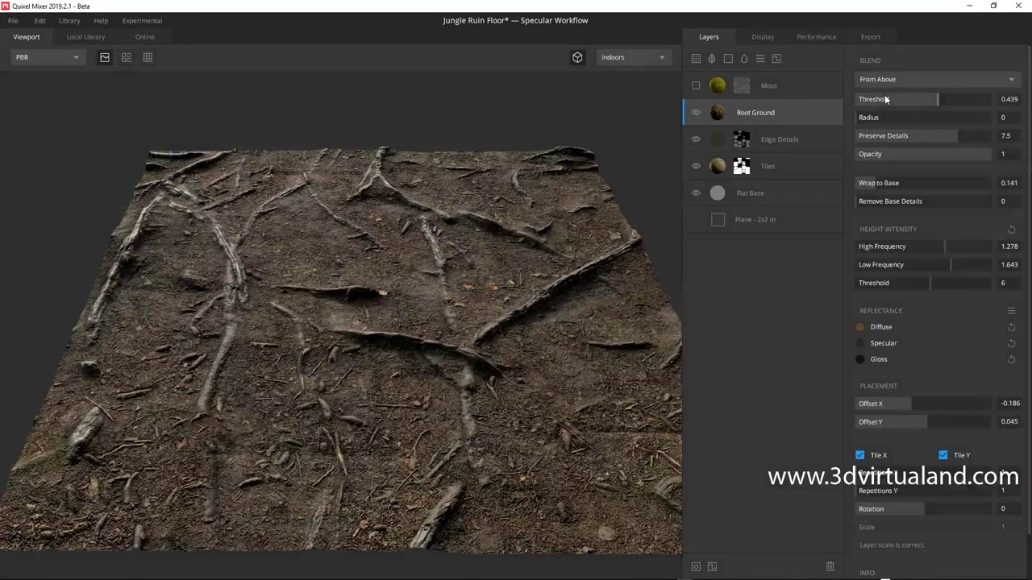
{"action": "mouse_move", "coordinate": [518, 288]}
{"action": "left_mouse_down"}
{"action": "mouse_move", "coordinate": [512, 304]}
{"action": "mouse_move", "coordinate": [518, 260]}
{"action": "left_mouse_up"}
{"action": "left_click", "coordinate": [876, 81]}
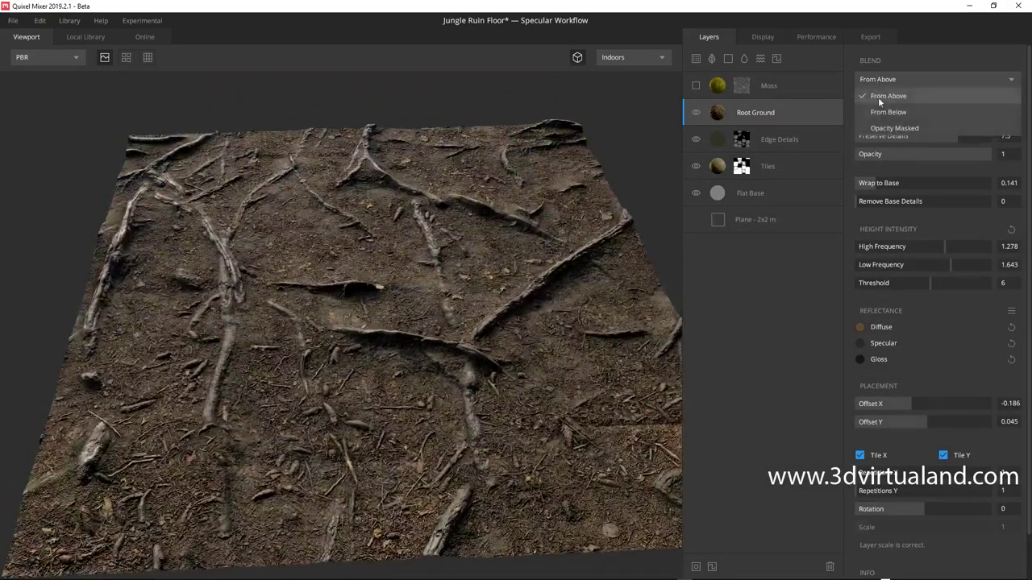
{"action": "left_click", "coordinate": [879, 110]}
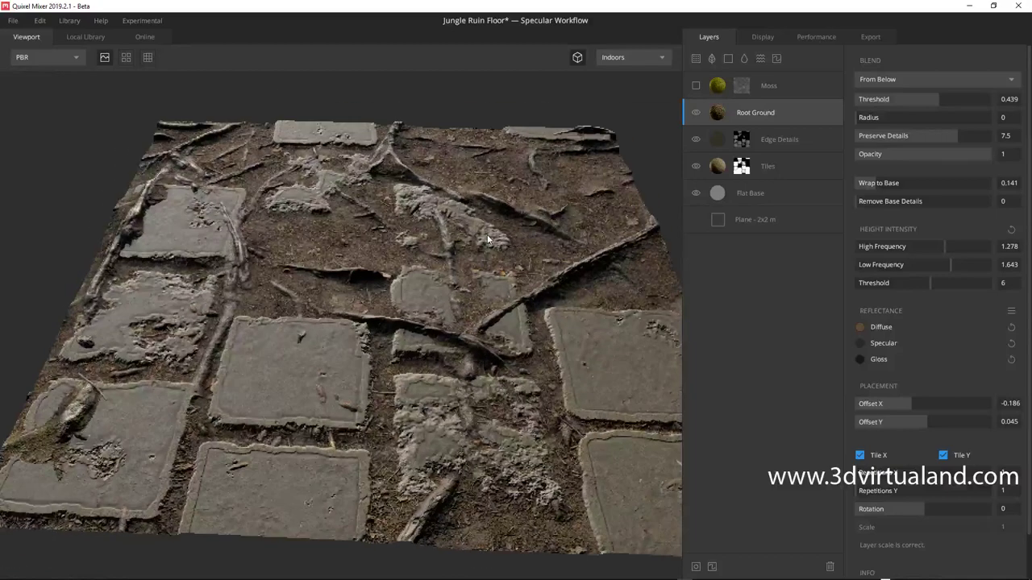
{"action": "left_click_drag", "start_coordinate": [497, 266], "coordinate": [504, 280]}
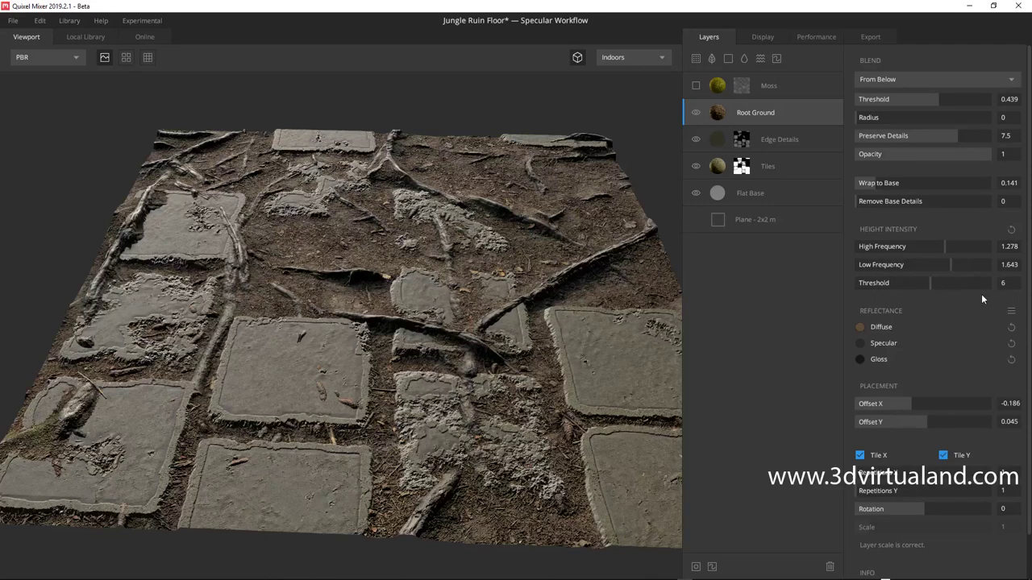
- Drag the Height Intensity Threshold down to its minimum and back up to 6
{"action": "mouse_move", "coordinate": [930, 286]}
{"action": "left_mouse_down"}
{"action": "mouse_move", "coordinate": [914, 284]}
{"action": "mouse_move", "coordinate": [963, 285]}
{"action": "mouse_move", "coordinate": [882, 285]}
{"action": "mouse_move", "coordinate": [967, 285]}
{"action": "mouse_move", "coordinate": [861, 291]}
{"action": "left_mouse_up"}
{"action": "left_click_drag", "start_coordinate": [927, 288], "coordinate": [856, 289]}
{"action": "mouse_move", "coordinate": [929, 285]}
{"action": "left_mouse_down"}
{"action": "mouse_move", "coordinate": [857, 285]}
{"action": "mouse_move", "coordinate": [885, 287]}
{"action": "left_mouse_up"}
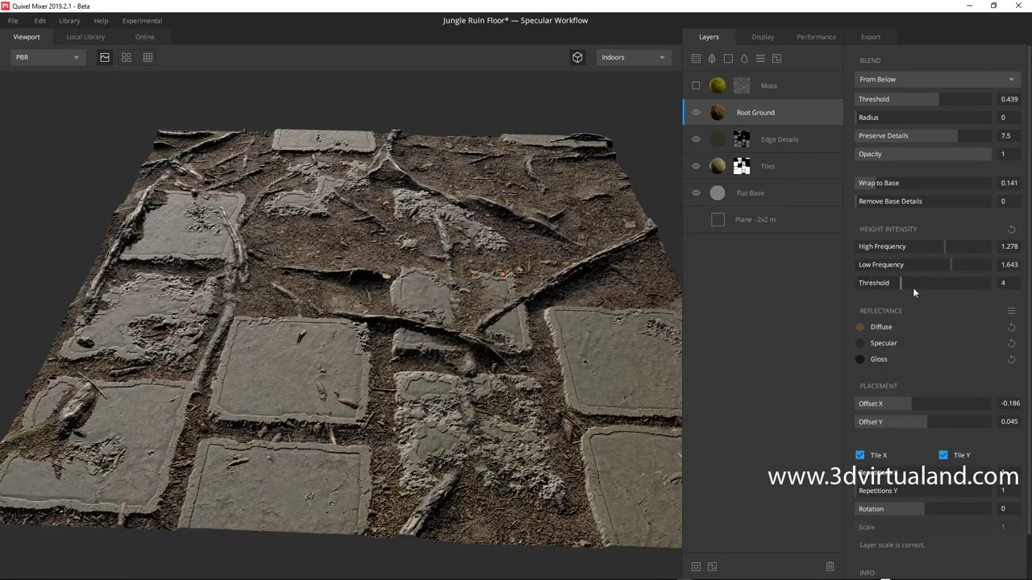
{"action": "mouse_move", "coordinate": [912, 287]}
{"action": "left_mouse_down"}
{"action": "mouse_move", "coordinate": [964, 288]}
{"action": "mouse_move", "coordinate": [868, 287]}
{"action": "mouse_move", "coordinate": [952, 287]}
{"action": "mouse_move", "coordinate": [924, 287]}
{"action": "left_mouse_up"}
- Preview orange, grey, blue, light yellow, green and reddish diffuse tints on Root Ground
{"action": "left_click", "coordinate": [859, 328]}
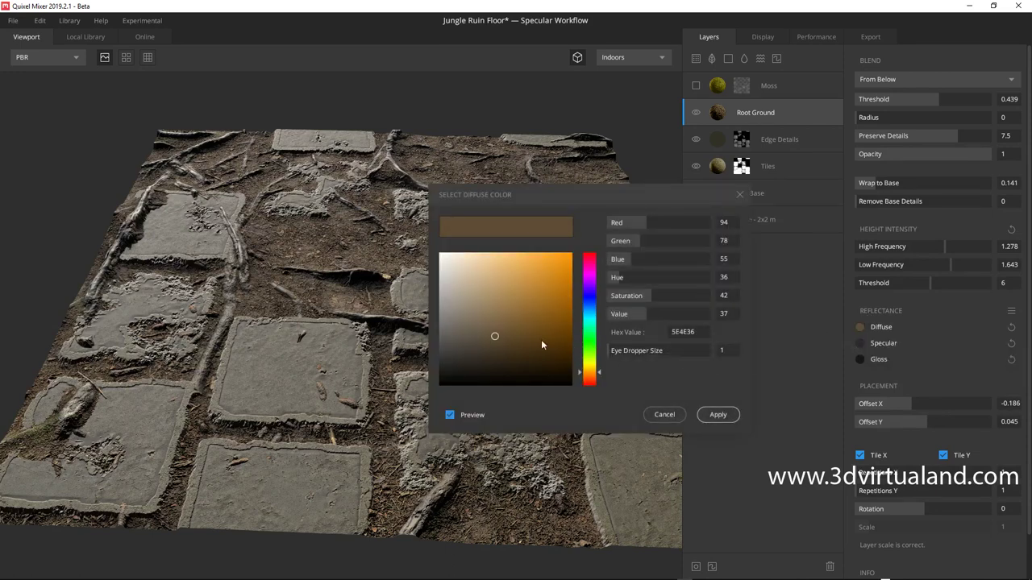
{"action": "left_click_drag", "start_coordinate": [495, 336], "coordinate": [571, 255]}
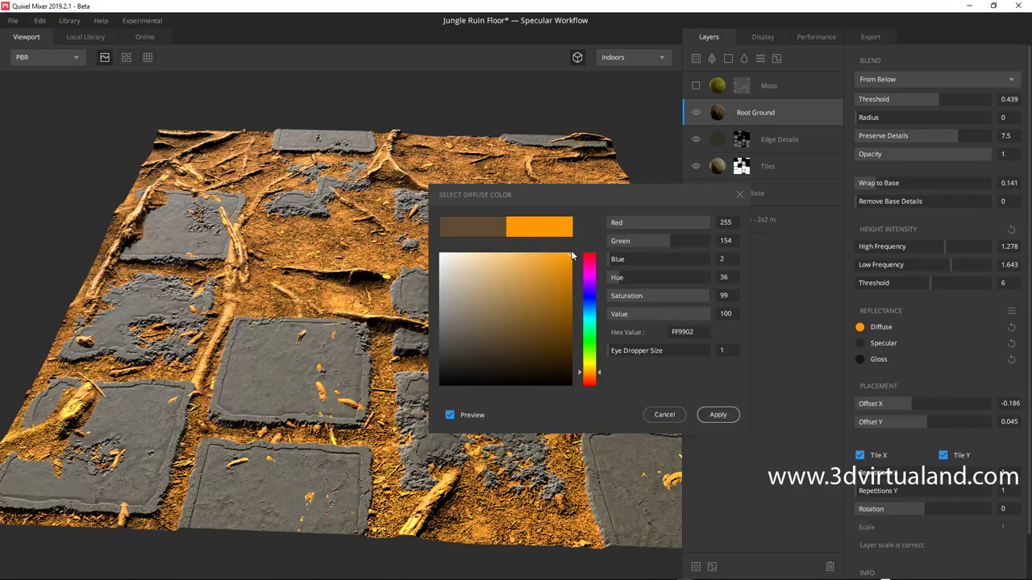
{"action": "mouse_move", "coordinate": [571, 255]}
{"action": "left_mouse_down"}
{"action": "mouse_move", "coordinate": [445, 304]}
{"action": "mouse_move", "coordinate": [544, 335]}
{"action": "mouse_move", "coordinate": [501, 327]}
{"action": "mouse_move", "coordinate": [522, 321]}
{"action": "left_mouse_up"}
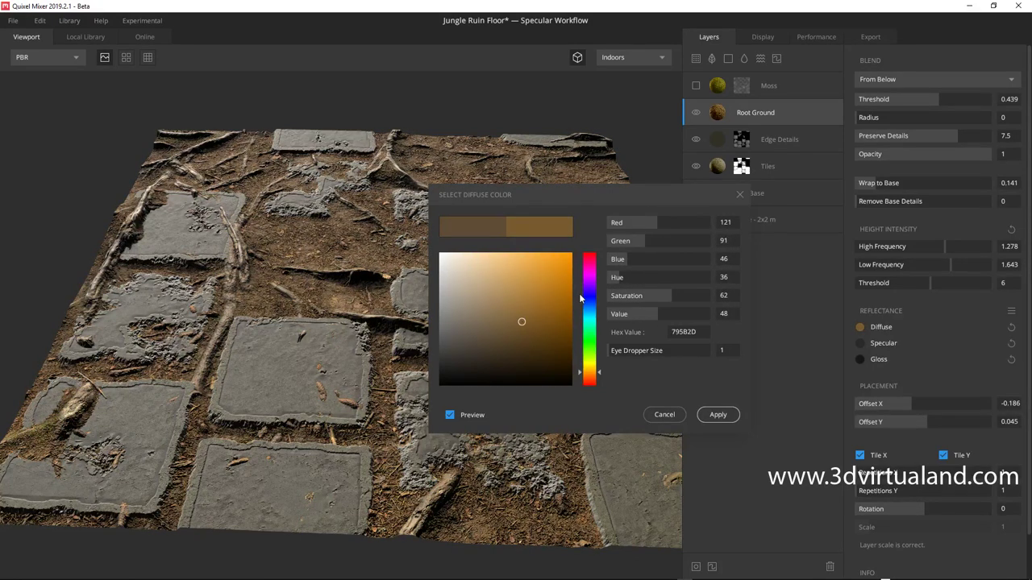
{"action": "left_click_drag", "start_coordinate": [590, 297], "coordinate": [590, 372]}
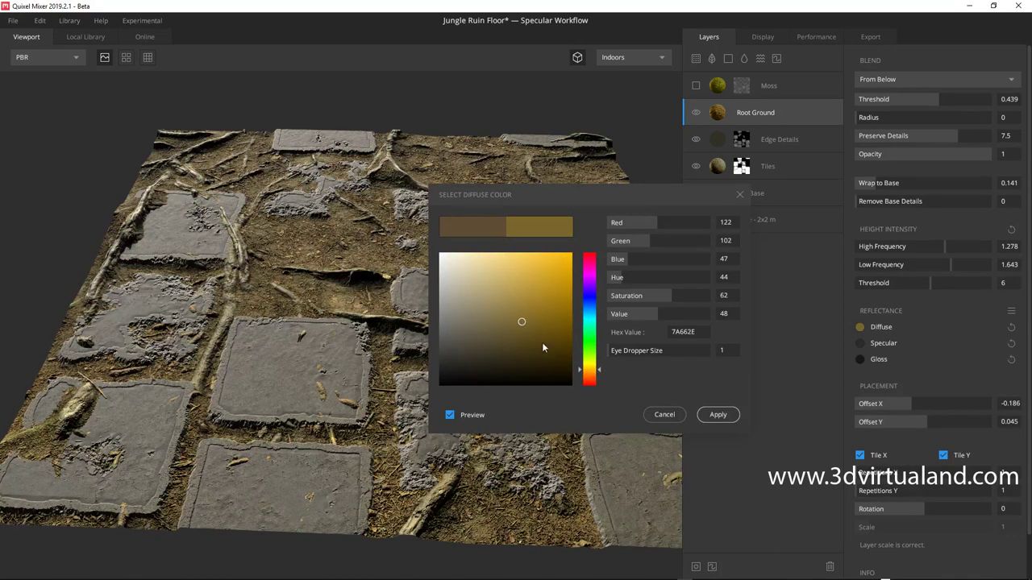
{"action": "mouse_move", "coordinate": [524, 320]}
{"action": "left_mouse_down"}
{"action": "mouse_move", "coordinate": [450, 342]}
{"action": "mouse_move", "coordinate": [441, 358]}
{"action": "mouse_move", "coordinate": [445, 342]}
{"action": "mouse_move", "coordinate": [440, 359]}
{"action": "mouse_move", "coordinate": [449, 357]}
{"action": "left_mouse_up"}
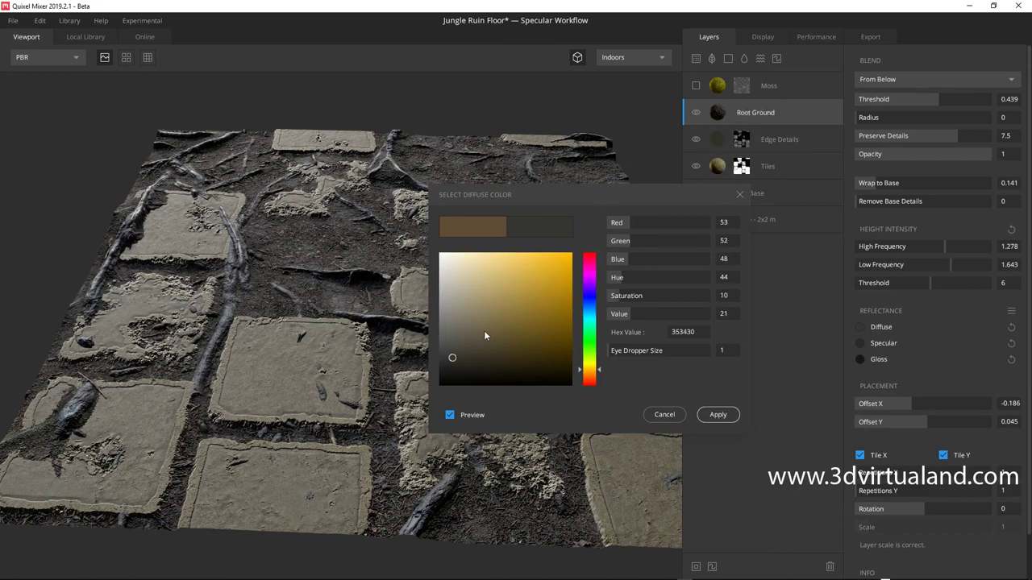
{"action": "mouse_move", "coordinate": [484, 331]}
{"action": "left_mouse_down"}
{"action": "mouse_move", "coordinate": [492, 280]}
{"action": "mouse_move", "coordinate": [528, 258]}
{"action": "mouse_move", "coordinate": [494, 266]}
{"action": "mouse_move", "coordinate": [466, 370]}
{"action": "mouse_move", "coordinate": [497, 331]}
{"action": "left_mouse_up"}
{"action": "left_click", "coordinate": [588, 354]}
{"action": "mouse_move", "coordinate": [588, 357]}
{"action": "left_mouse_down"}
{"action": "mouse_move", "coordinate": [589, 283]}
{"action": "mouse_move", "coordinate": [589, 389]}
{"action": "mouse_move", "coordinate": [590, 369]}
{"action": "left_mouse_up"}
- Try dark orange, brown, beige and green tints, ending on pale grey 79756F
{"action": "mouse_move", "coordinate": [504, 331]}
{"action": "left_mouse_down"}
{"action": "mouse_move", "coordinate": [564, 257]}
{"action": "mouse_move", "coordinate": [557, 306]}
{"action": "mouse_move", "coordinate": [522, 349]}
{"action": "mouse_move", "coordinate": [546, 355]}
{"action": "mouse_move", "coordinate": [568, 338]}
{"action": "left_mouse_up"}
{"action": "left_click", "coordinate": [588, 375]}
{"action": "left_click_drag", "start_coordinate": [576, 296], "coordinate": [573, 256]}
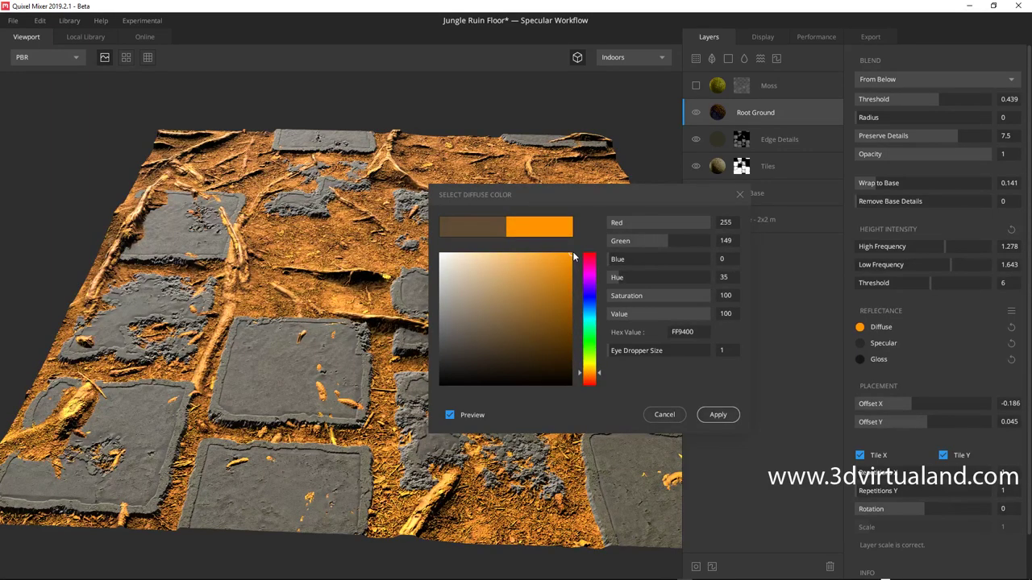
{"action": "mouse_move", "coordinate": [572, 298]}
{"action": "left_mouse_down"}
{"action": "mouse_move", "coordinate": [544, 346]}
{"action": "mouse_move", "coordinate": [565, 339]}
{"action": "left_mouse_up"}
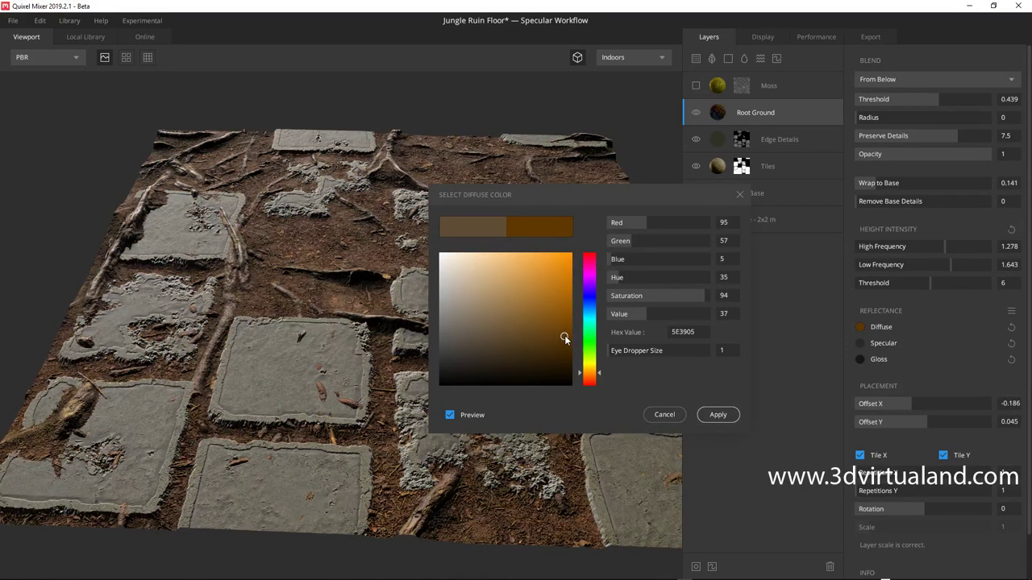
{"action": "left_click_drag", "start_coordinate": [579, 195], "coordinate": [738, 191]}
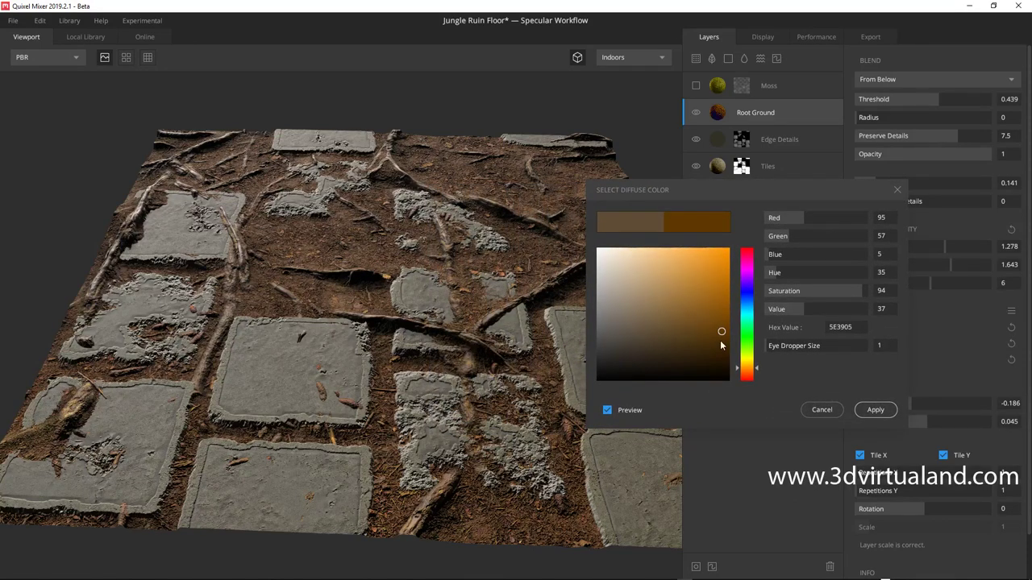
{"action": "mouse_move", "coordinate": [719, 330]}
{"action": "left_mouse_down"}
{"action": "mouse_move", "coordinate": [624, 337]}
{"action": "mouse_move", "coordinate": [629, 266]}
{"action": "mouse_move", "coordinate": [641, 299]}
{"action": "mouse_move", "coordinate": [641, 271]}
{"action": "mouse_move", "coordinate": [719, 305]}
{"action": "mouse_move", "coordinate": [690, 309]}
{"action": "mouse_move", "coordinate": [703, 297]}
{"action": "mouse_move", "coordinate": [713, 303]}
{"action": "mouse_move", "coordinate": [676, 312]}
{"action": "mouse_move", "coordinate": [698, 307]}
{"action": "mouse_move", "coordinate": [693, 280]}
{"action": "mouse_move", "coordinate": [713, 287]}
{"action": "mouse_move", "coordinate": [683, 278]}
{"action": "mouse_move", "coordinate": [720, 272]}
{"action": "mouse_move", "coordinate": [686, 284]}
{"action": "mouse_move", "coordinate": [678, 317]}
{"action": "mouse_move", "coordinate": [674, 288]}
{"action": "mouse_move", "coordinate": [721, 269]}
{"action": "mouse_move", "coordinate": [708, 267]}
{"action": "mouse_move", "coordinate": [669, 312]}
{"action": "mouse_move", "coordinate": [702, 325]}
{"action": "mouse_move", "coordinate": [705, 355]}
{"action": "mouse_move", "coordinate": [703, 299]}
{"action": "left_mouse_up"}
{"action": "left_click", "coordinate": [746, 272]}
{"action": "left_click_drag", "start_coordinate": [746, 272], "coordinate": [749, 367]}
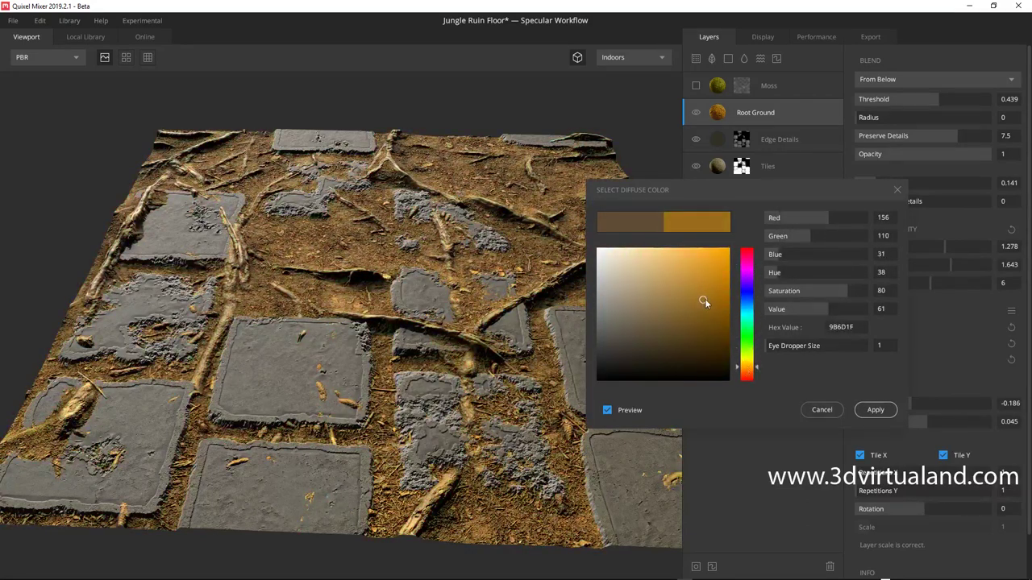
{"action": "mouse_move", "coordinate": [703, 300]}
{"action": "left_mouse_down"}
{"action": "mouse_move", "coordinate": [635, 334]}
{"action": "mouse_move", "coordinate": [638, 270]}
{"action": "mouse_move", "coordinate": [636, 336]}
{"action": "mouse_move", "coordinate": [622, 277]}
{"action": "mouse_move", "coordinate": [624, 326]}
{"action": "left_mouse_up"}
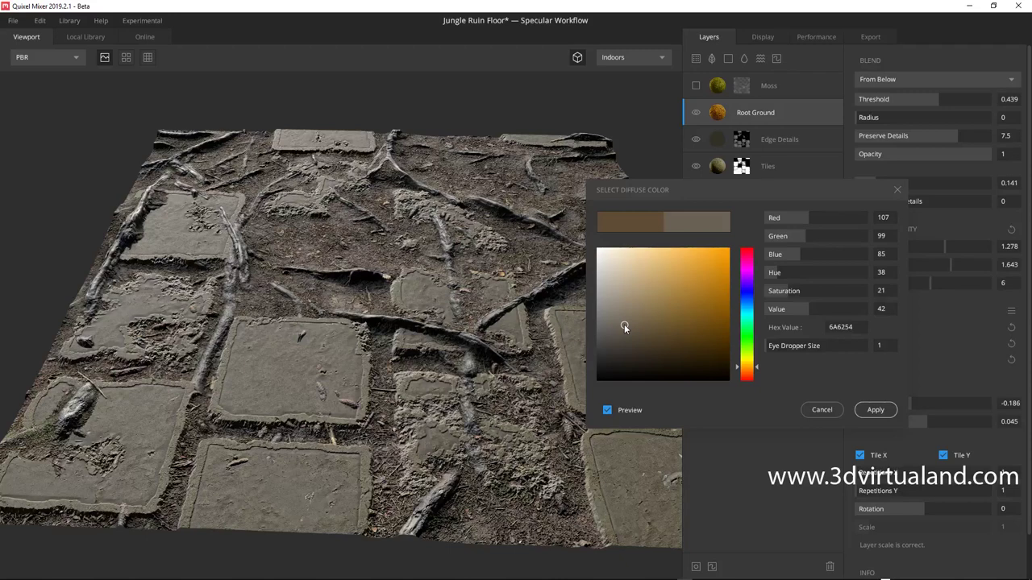
{"action": "mouse_move", "coordinate": [624, 325]}
{"action": "left_mouse_down"}
{"action": "mouse_move", "coordinate": [621, 288]}
{"action": "mouse_move", "coordinate": [621, 300]}
{"action": "mouse_move", "coordinate": [610, 294]}
{"action": "mouse_move", "coordinate": [607, 318]}
{"action": "left_mouse_up"}
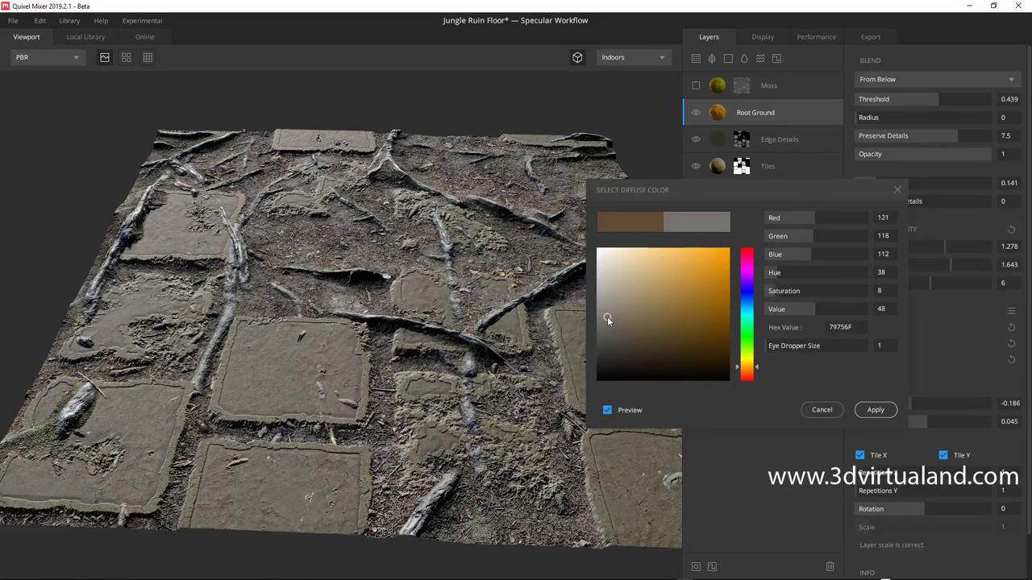
- Discard the Root Ground colour change and try Repetitions Y at 2, returning it to 1
{"action": "left_click", "coordinate": [822, 411]}
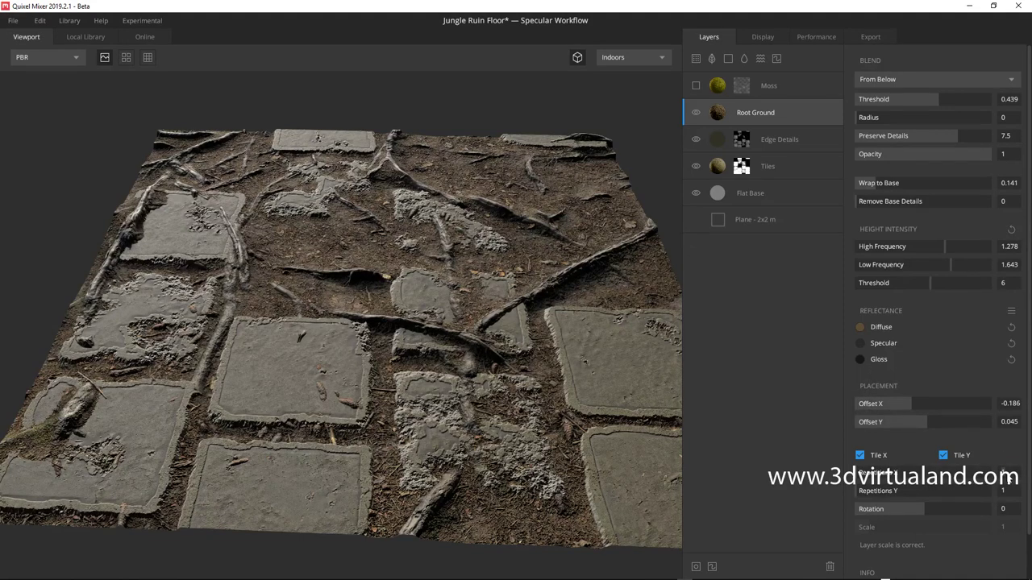
{"action": "left_click_drag", "start_coordinate": [1006, 493], "coordinate": [1011, 475]}
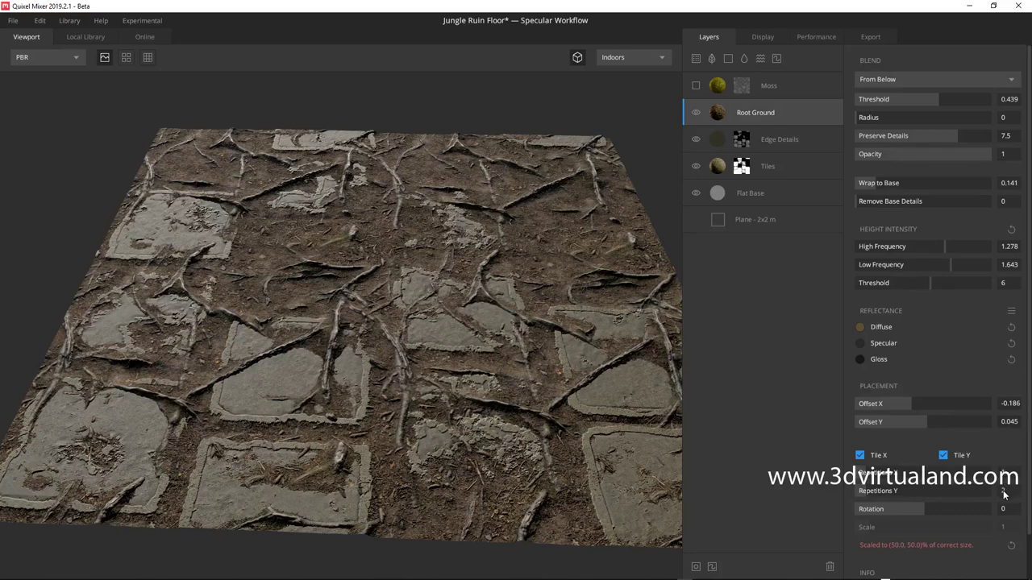
{"action": "scroll", "coordinate": [1003, 491], "scroll_direction": "down", "scroll_amount": 1}
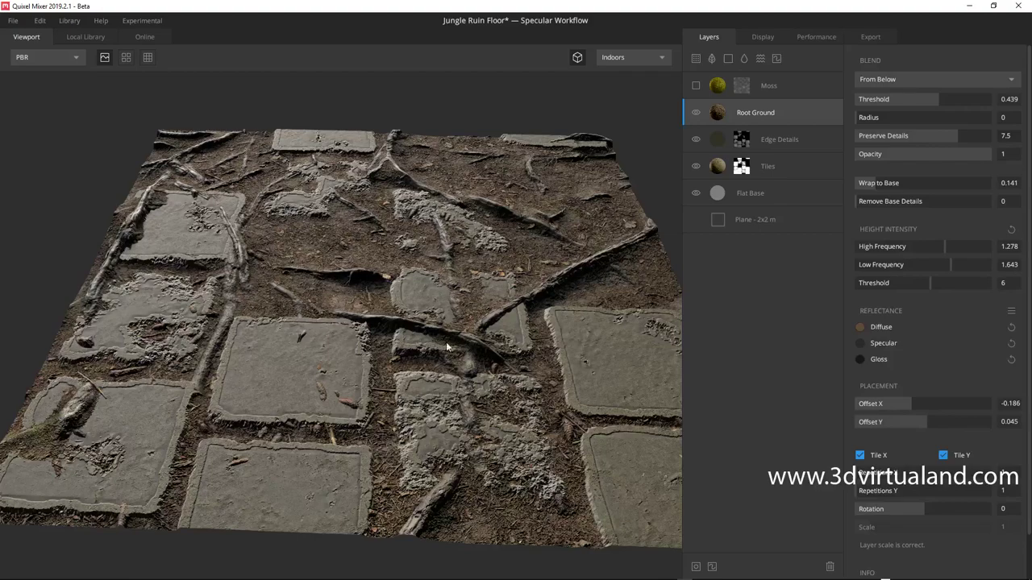
{"action": "mouse_move", "coordinate": [441, 256]}
{"action": "left_mouse_down"}
{"action": "mouse_move", "coordinate": [451, 219]}
{"action": "mouse_move", "coordinate": [447, 250]}
{"action": "left_mouse_up"}
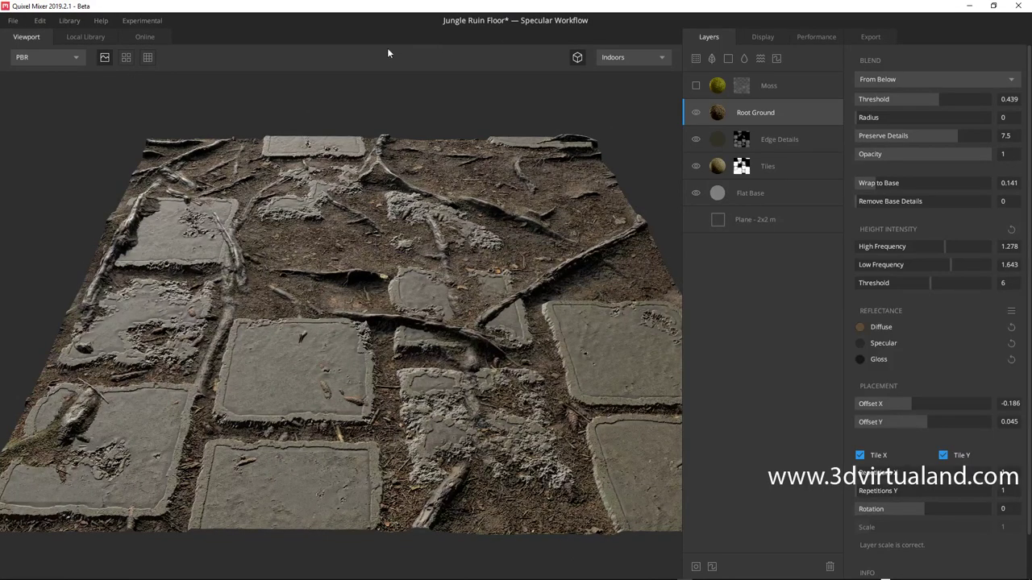
- Save the mix as the new version 'Jungle Ruin Floor 3' in the MasteringMixer project
{"action": "left_click", "coordinate": [13, 21]}
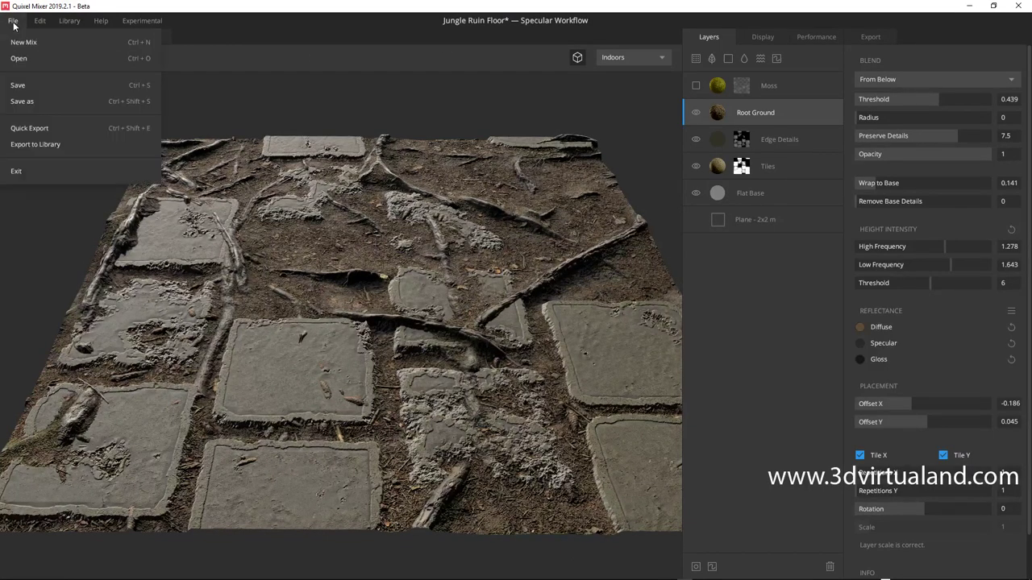
{"action": "left_click", "coordinate": [24, 105]}
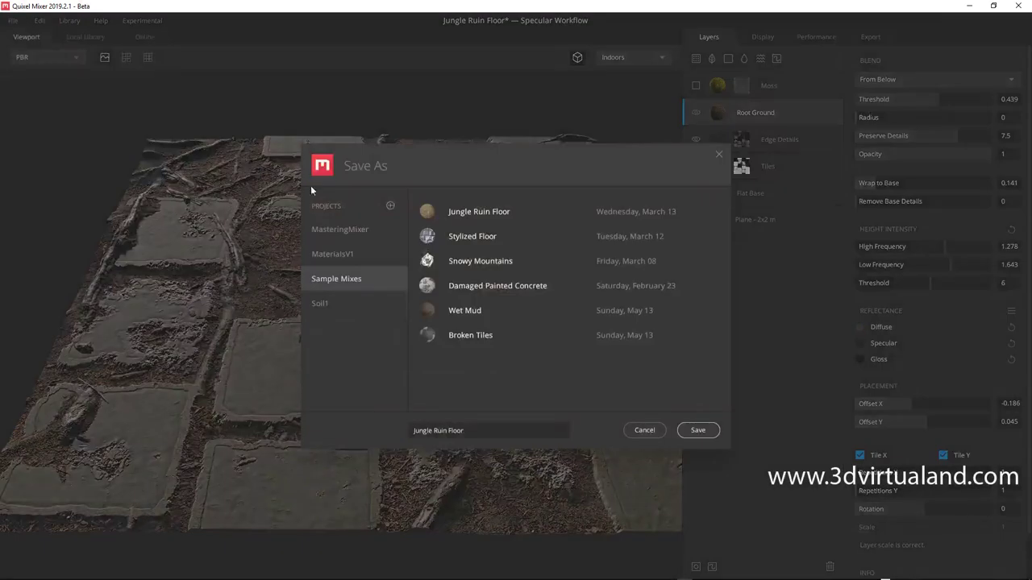
{"action": "left_click", "coordinate": [355, 230]}
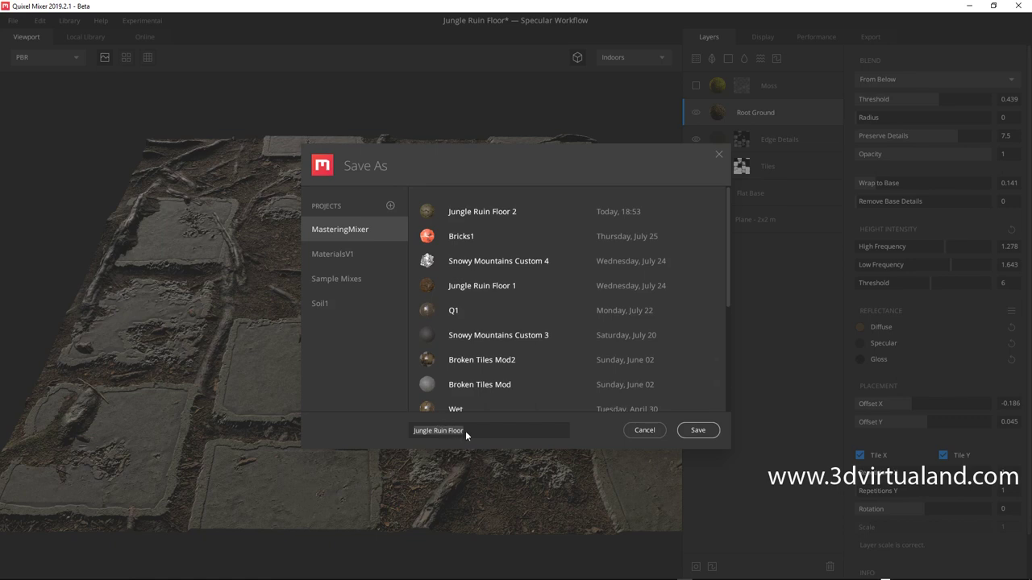
{"action": "left_click", "coordinate": [502, 213]}
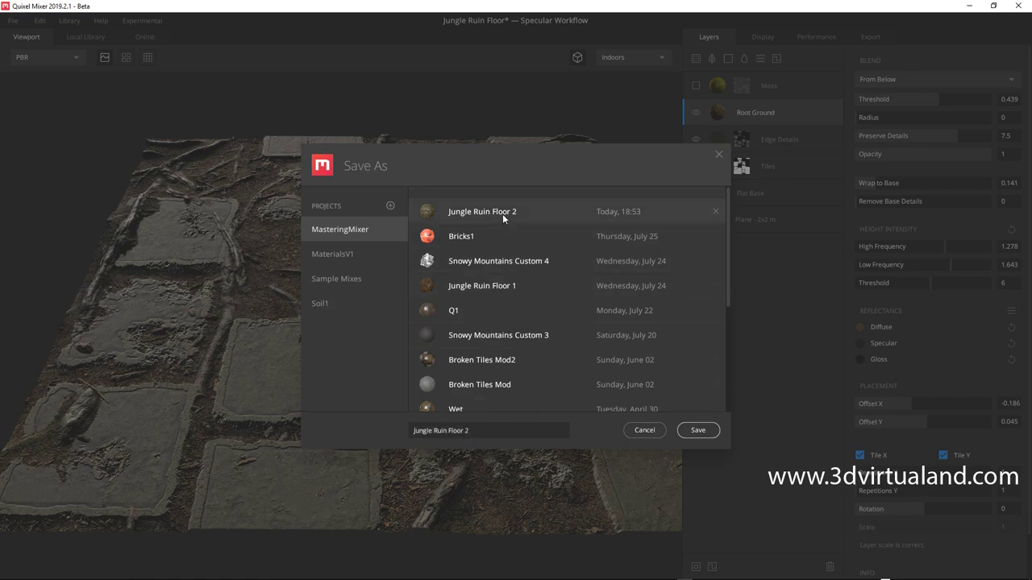
{"action": "type", "text": "2"}
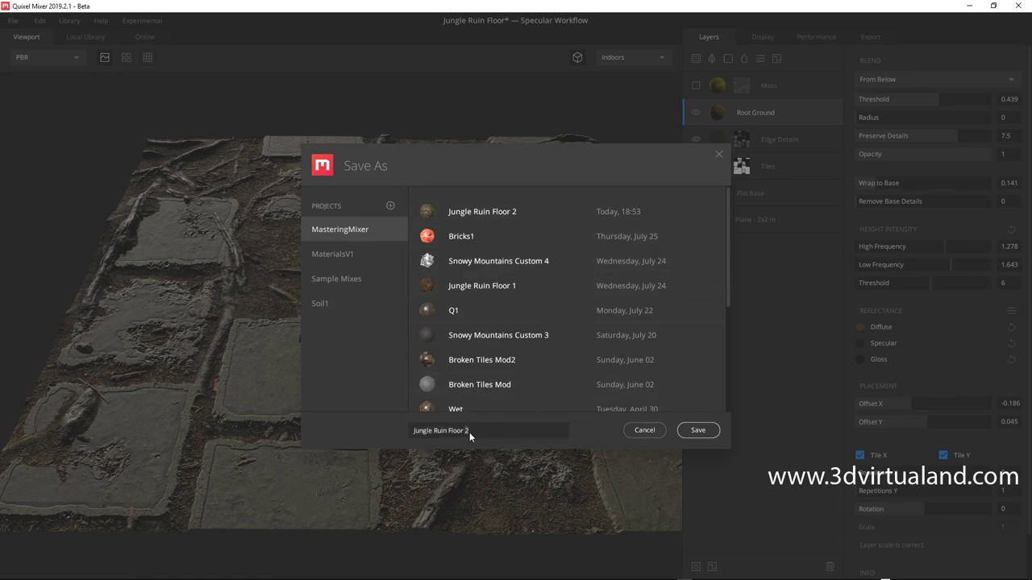
{"action": "type", "text": "3"}
{"action": "left_click", "coordinate": [695, 432]}
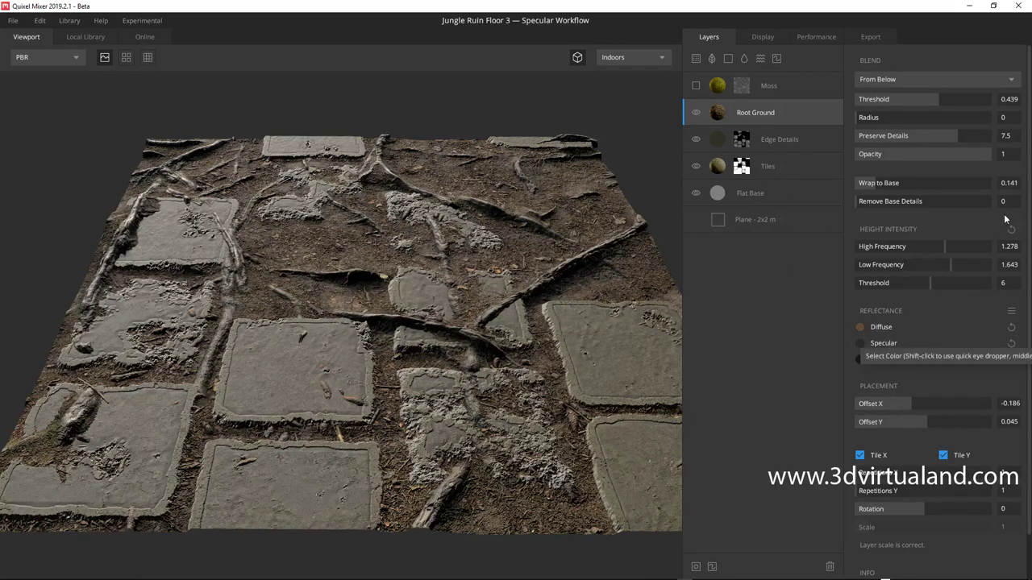
- Show the Moss layer again and list its Bottom Growth, Root Mask and Top Growth mask components
{"action": "scroll", "coordinate": [899, 368], "scroll_direction": "down", "scroll_amount": 2}
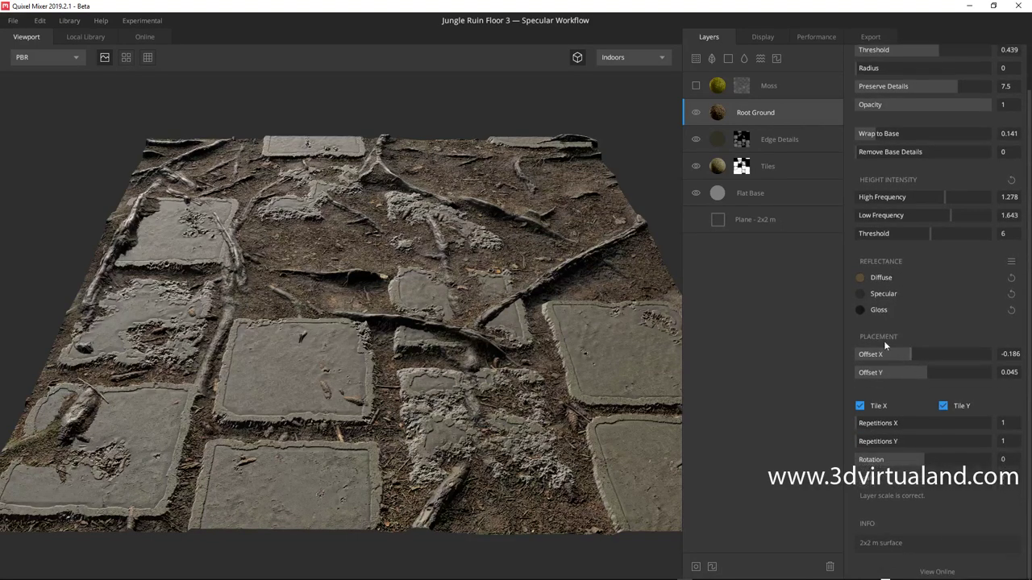
{"action": "scroll", "coordinate": [883, 340], "scroll_direction": "up", "scroll_amount": 2}
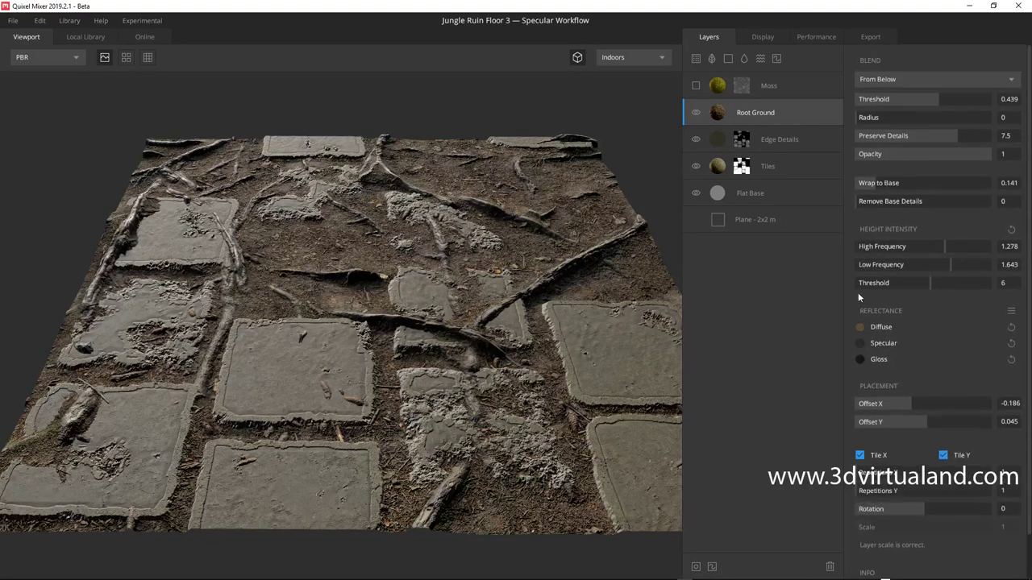
{"action": "left_click", "coordinate": [694, 86]}
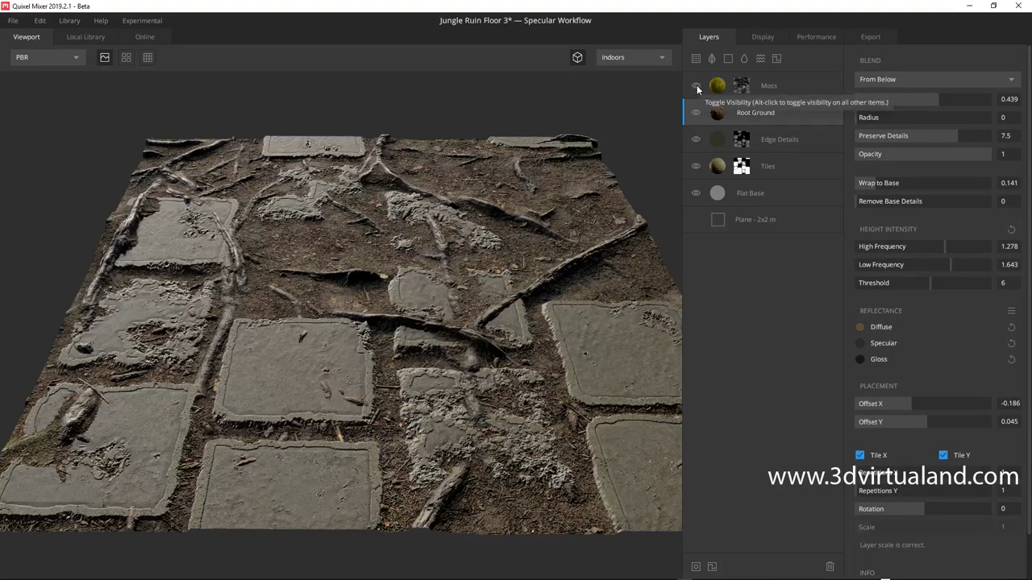
{"action": "left_click", "coordinate": [742, 87]}
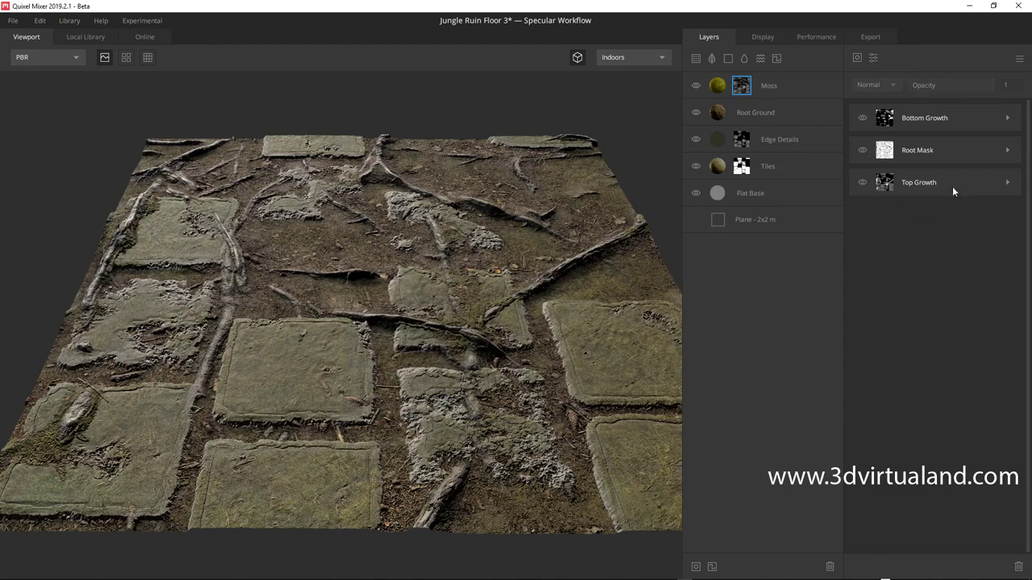
- Hide Bottom Growth and Root Mask, keep only Top Growth visible, and expand its settings
{"action": "left_click", "coordinate": [861, 118]}
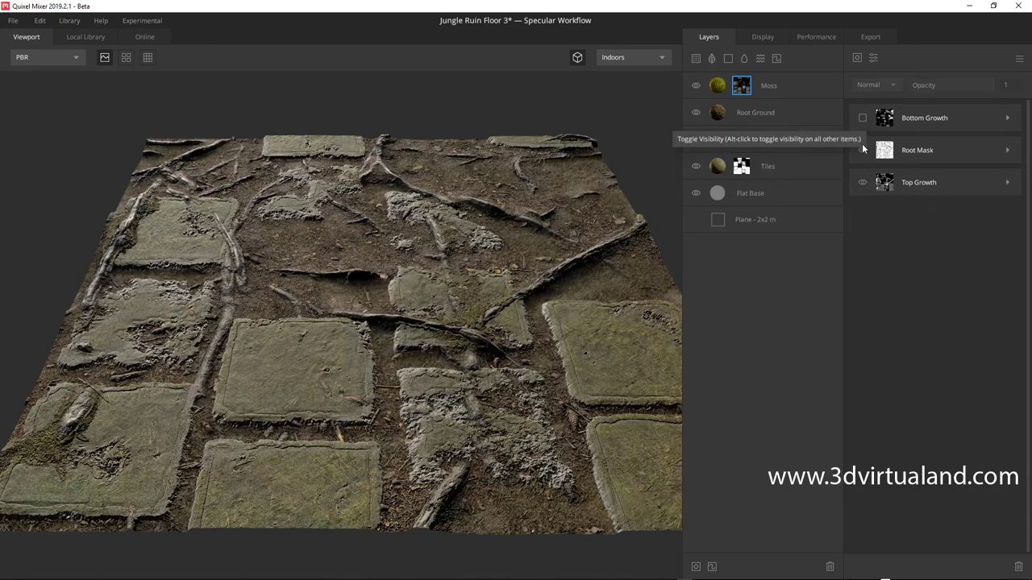
{"action": "left_click", "coordinate": [862, 149]}
{"action": "left_click", "coordinate": [864, 181]}
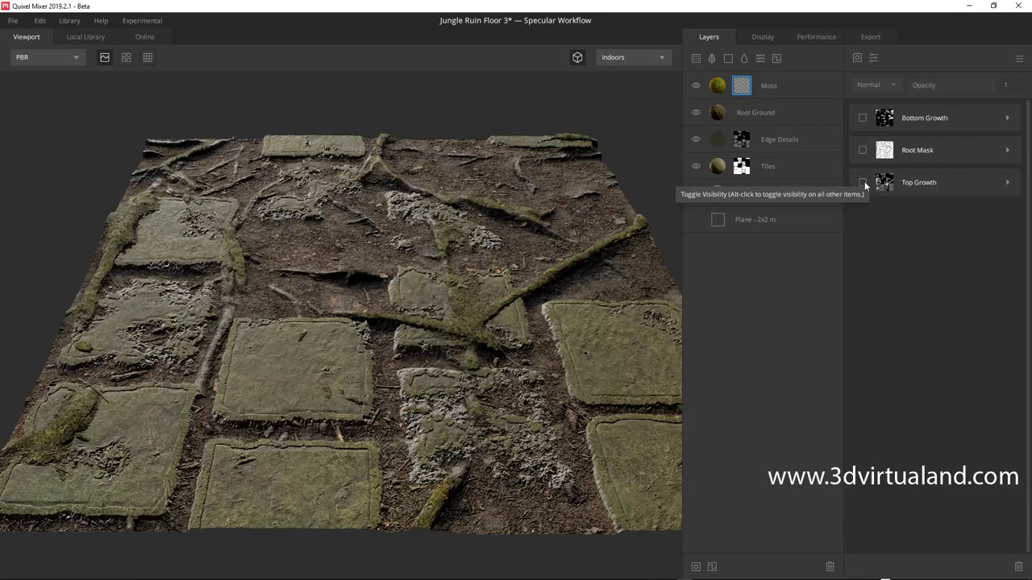
{"action": "left_click", "coordinate": [861, 183]}
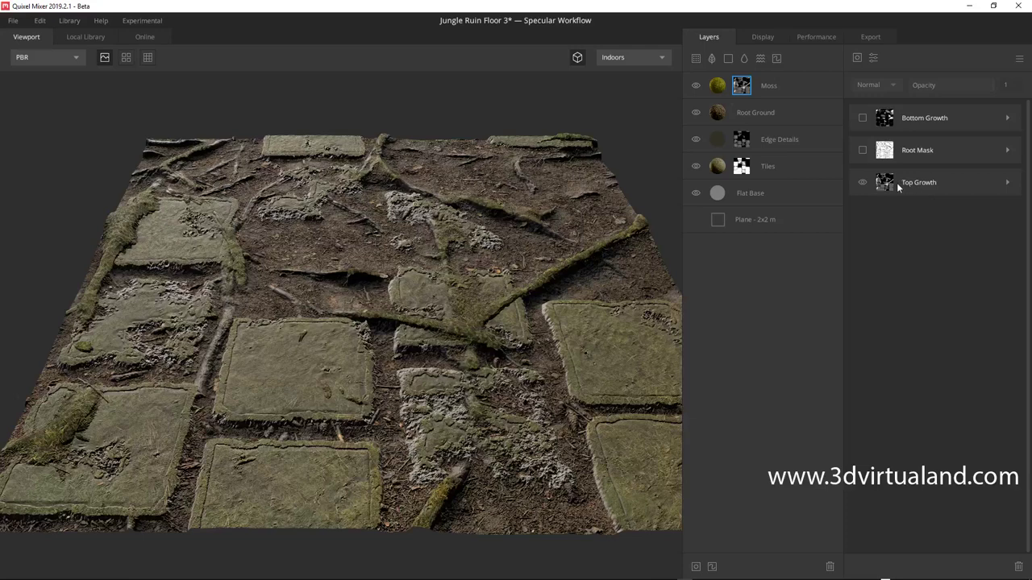
{"action": "left_click", "coordinate": [1007, 183]}
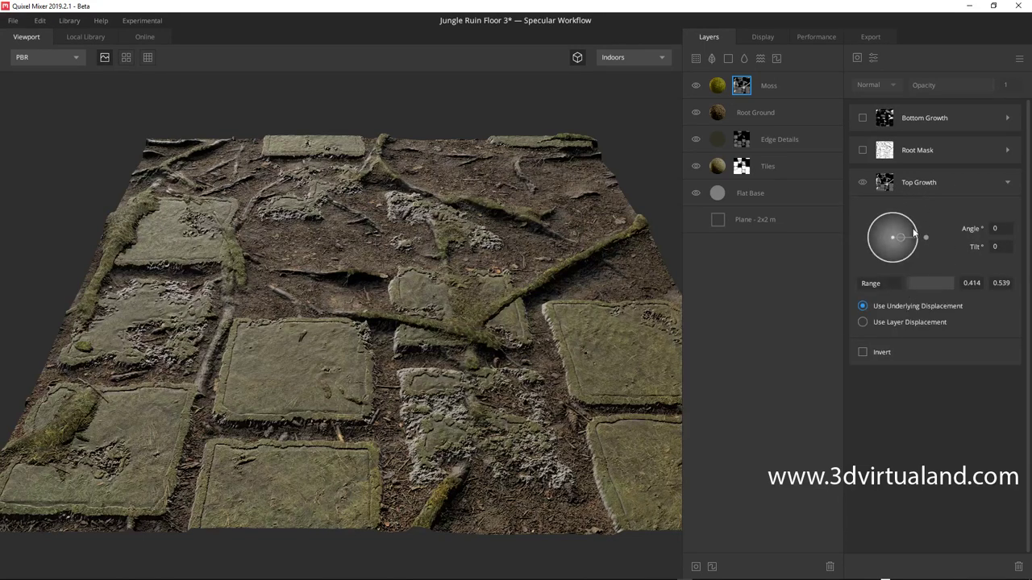
{"action": "mouse_move", "coordinate": [929, 283]}
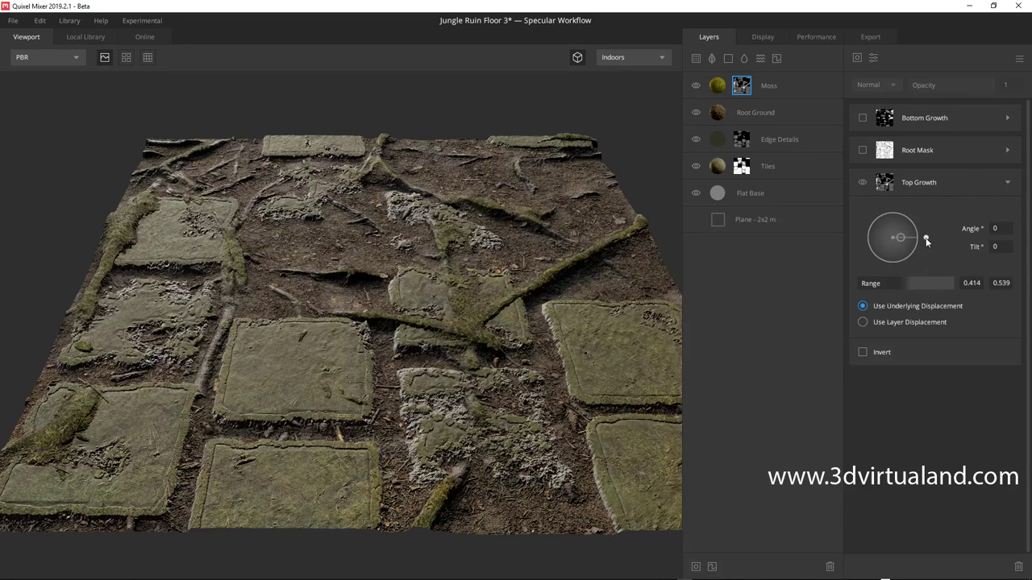
- Test Top Growth's angle and displacement, then set Angle 0 with underlying displacement
{"action": "mouse_move", "coordinate": [927, 240]}
{"action": "left_mouse_down"}
{"action": "mouse_move", "coordinate": [929, 226]}
{"action": "mouse_move", "coordinate": [930, 235]}
{"action": "left_mouse_up"}
{"action": "left_click", "coordinate": [863, 322]}
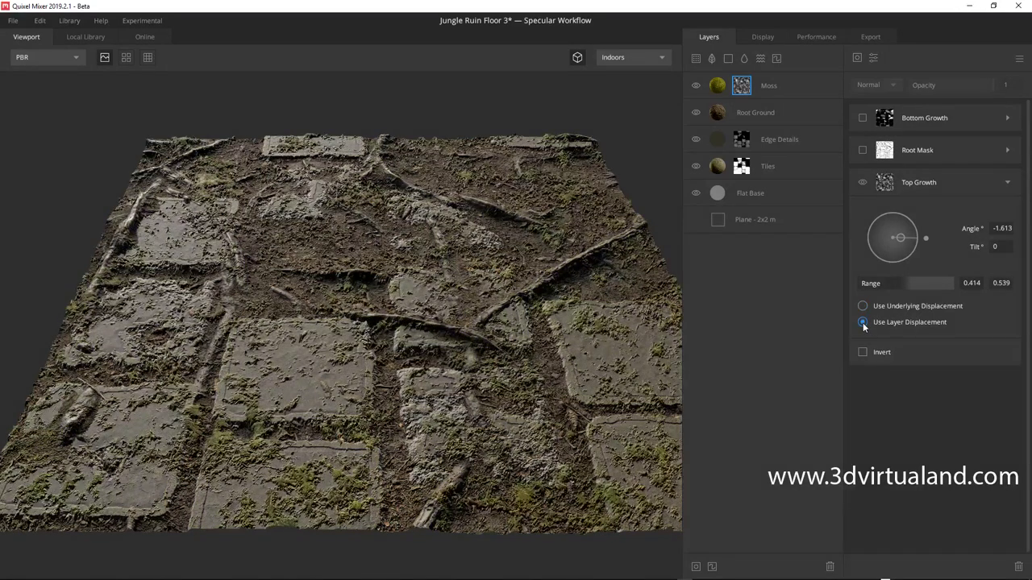
{"action": "left_click", "coordinate": [863, 306]}
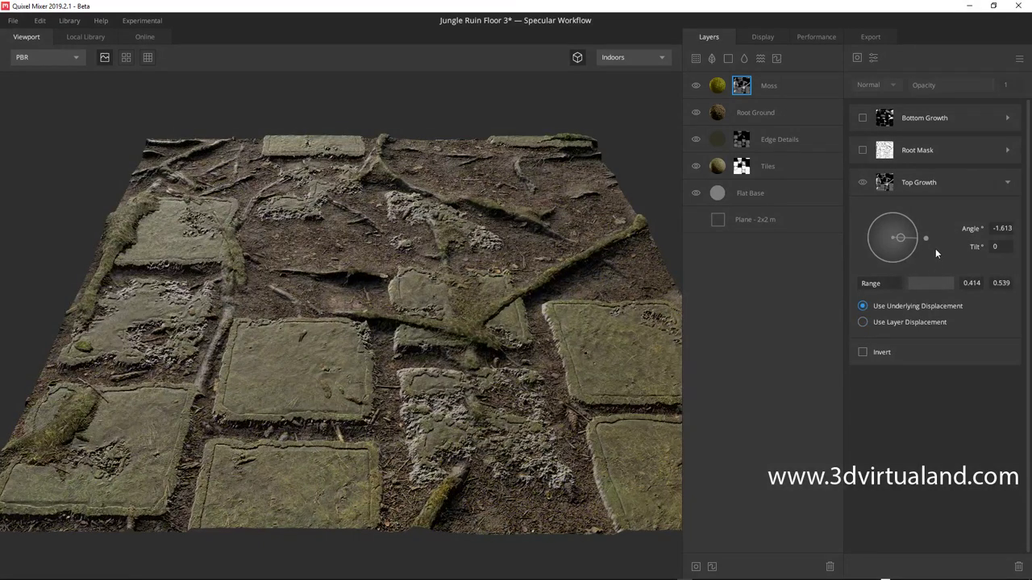
{"action": "double_click", "coordinate": [1002, 229]}
{"action": "type", "text": "0"}
{"action": "key", "text": "Return"}
{"action": "left_click", "coordinate": [890, 189]}
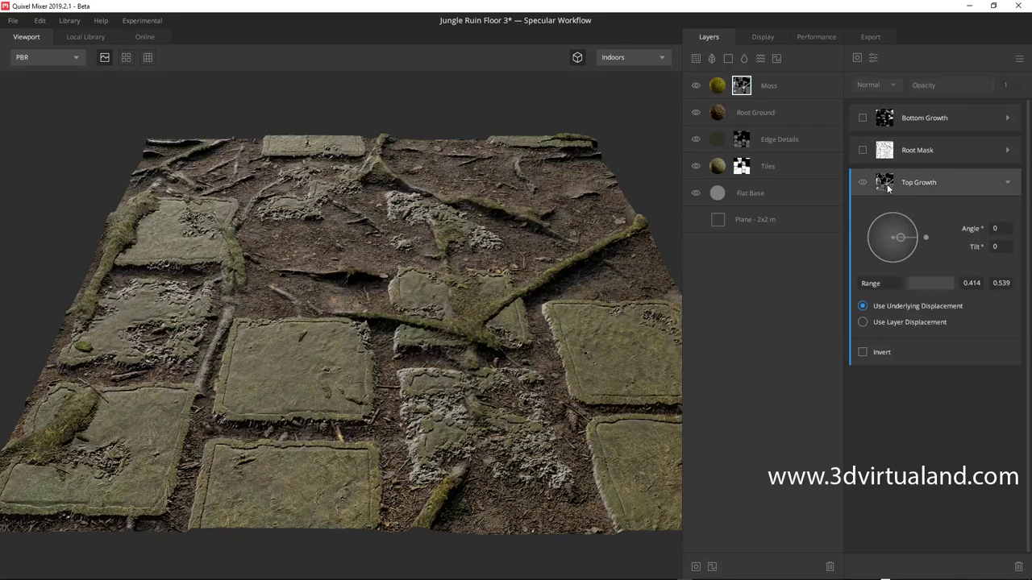
- Compare the moss with Root Mask toggled, leaving the Root Mask component switched on
{"action": "left_click", "coordinate": [862, 149]}
{"action": "left_click", "coordinate": [862, 150]}
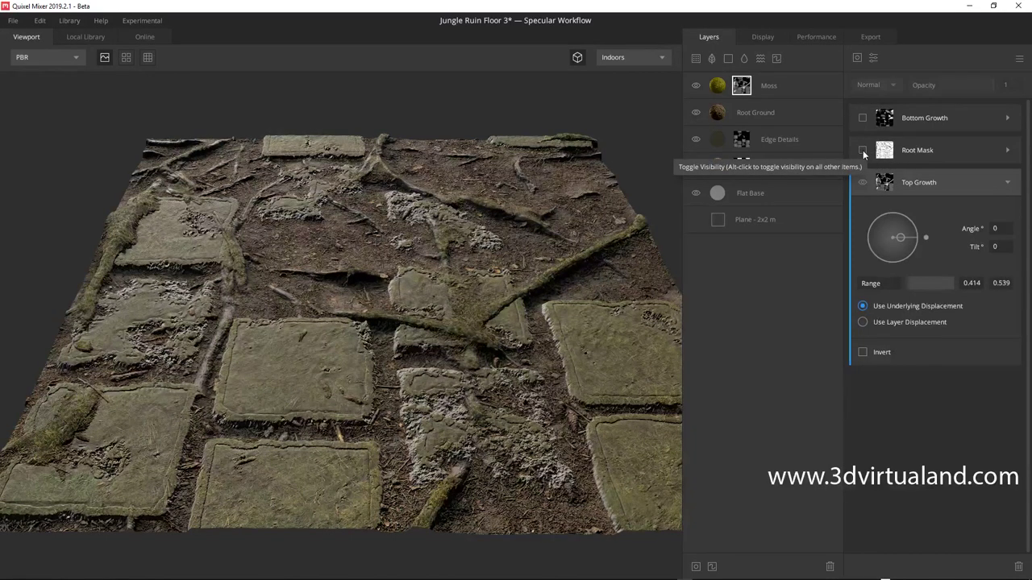
{"action": "left_click", "coordinate": [862, 150]}
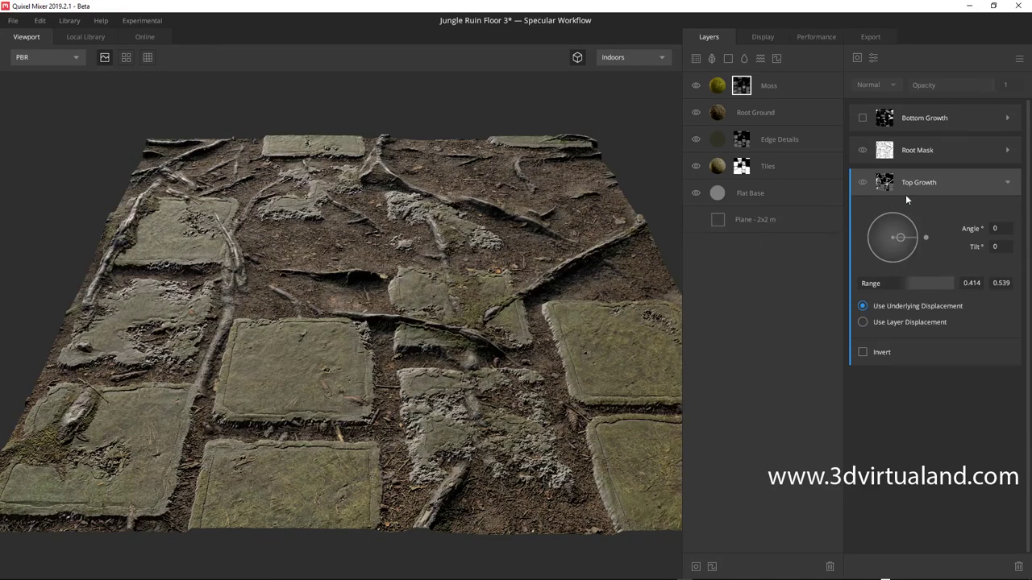
- Expand Root Mask, collapse Top Growth, and compare Invert and Normals, keeping Invert on with underlying normals
{"action": "left_click", "coordinate": [909, 149]}
{"action": "left_click", "coordinate": [1007, 151]}
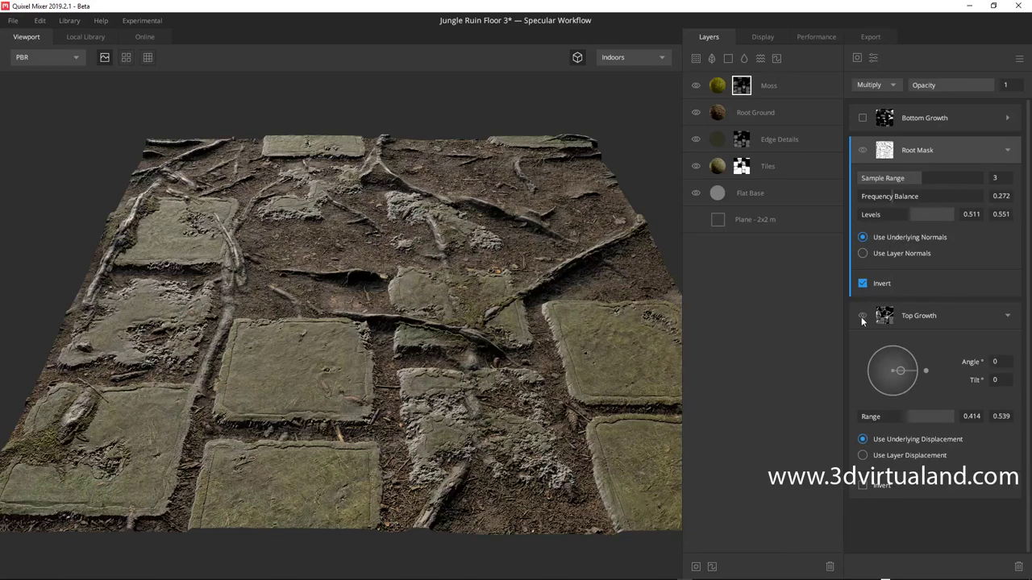
{"action": "left_click", "coordinate": [992, 321]}
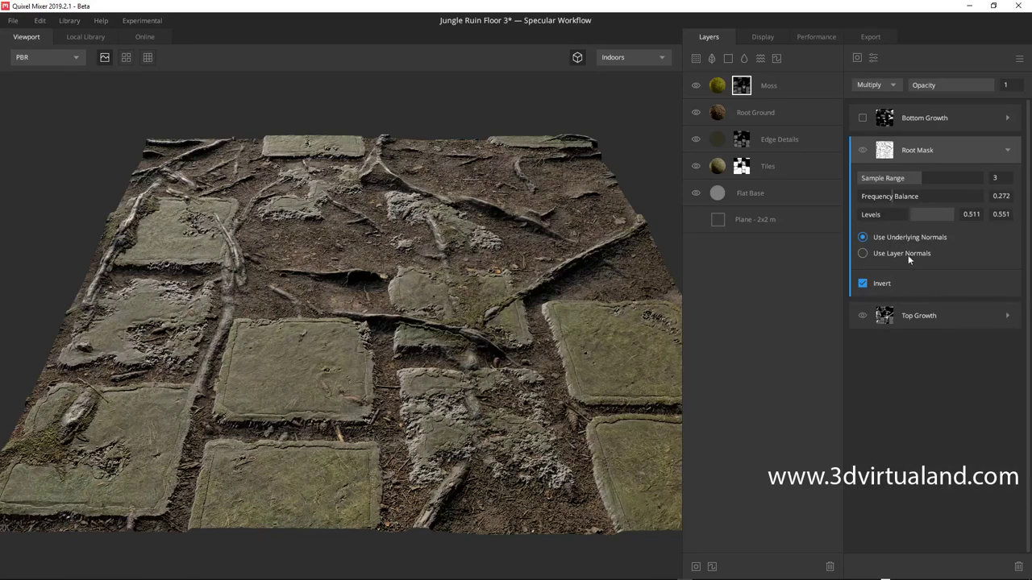
{"action": "left_click", "coordinate": [862, 284]}
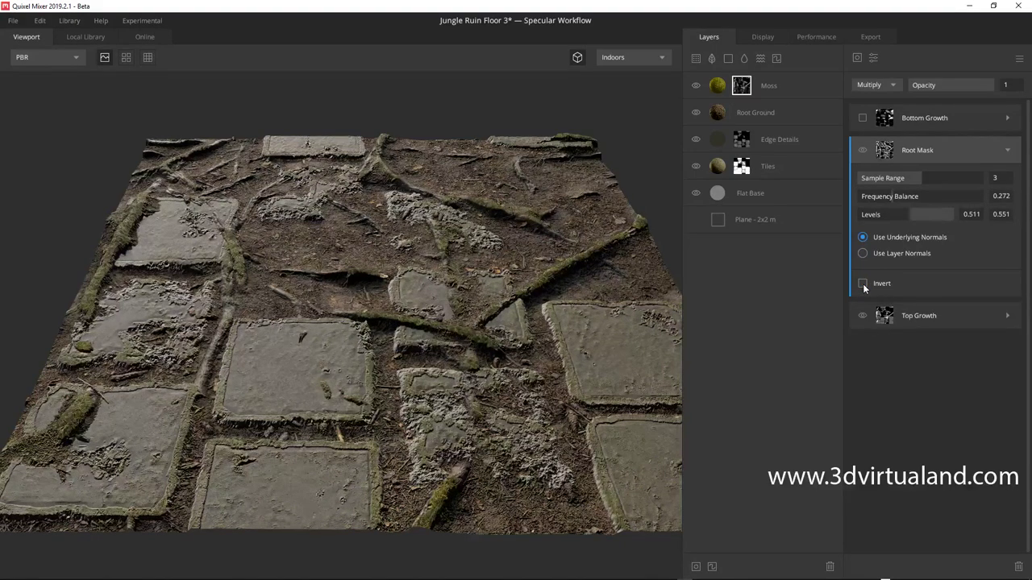
{"action": "left_click", "coordinate": [863, 283]}
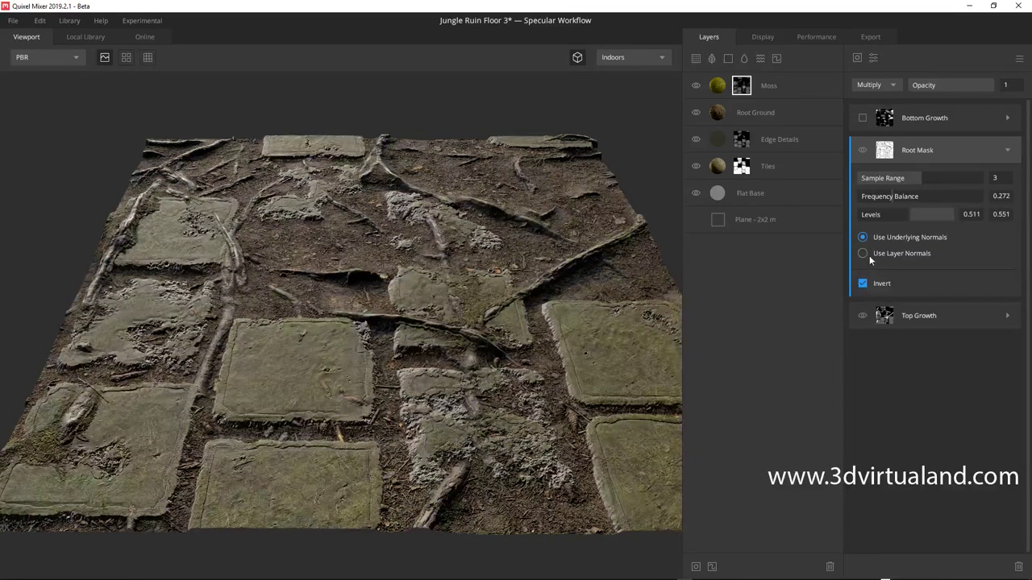
{"action": "left_click", "coordinate": [863, 252]}
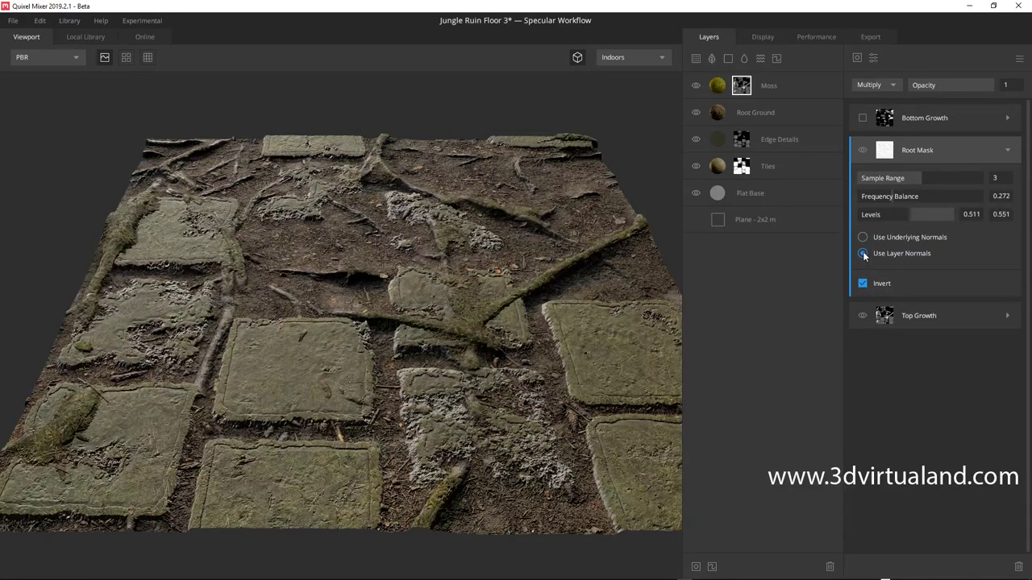
{"action": "left_click", "coordinate": [862, 237]}
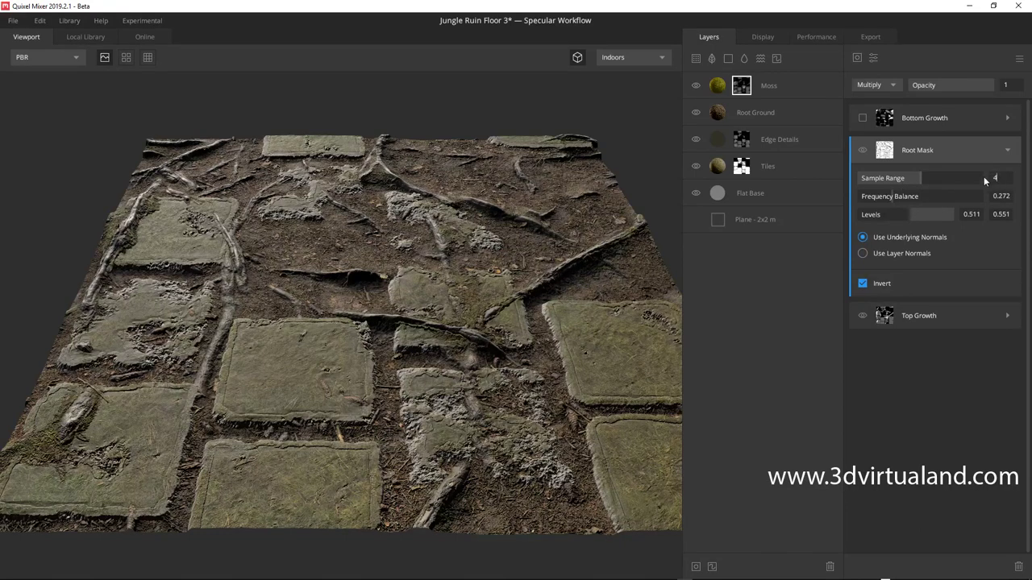
- Raise Root Mask's Sample Range to 4, then bring it back to 3
{"action": "left_click", "coordinate": [984, 177]}
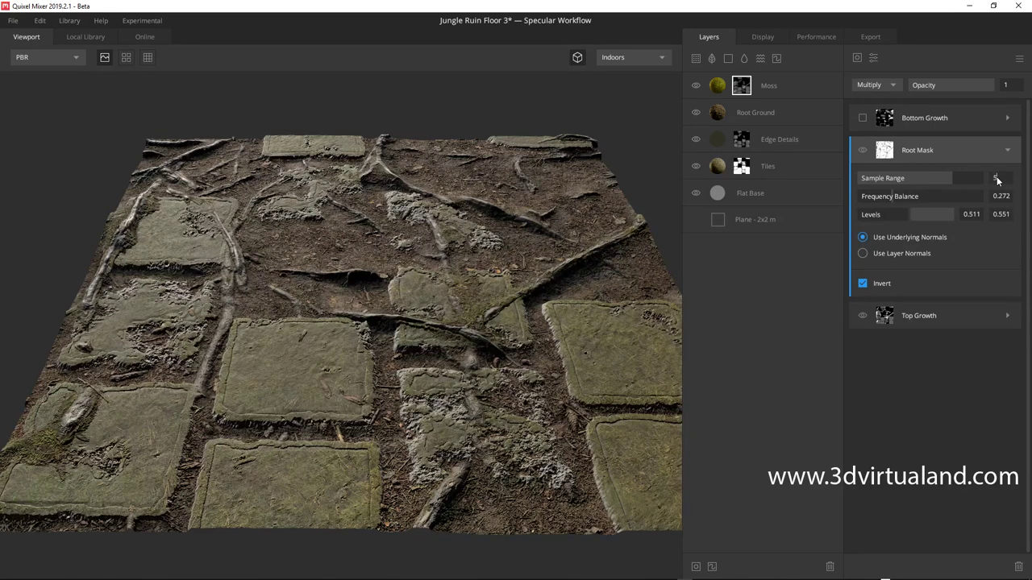
{"action": "scroll", "coordinate": [997, 180], "scroll_direction": "up", "scroll_amount": 1}
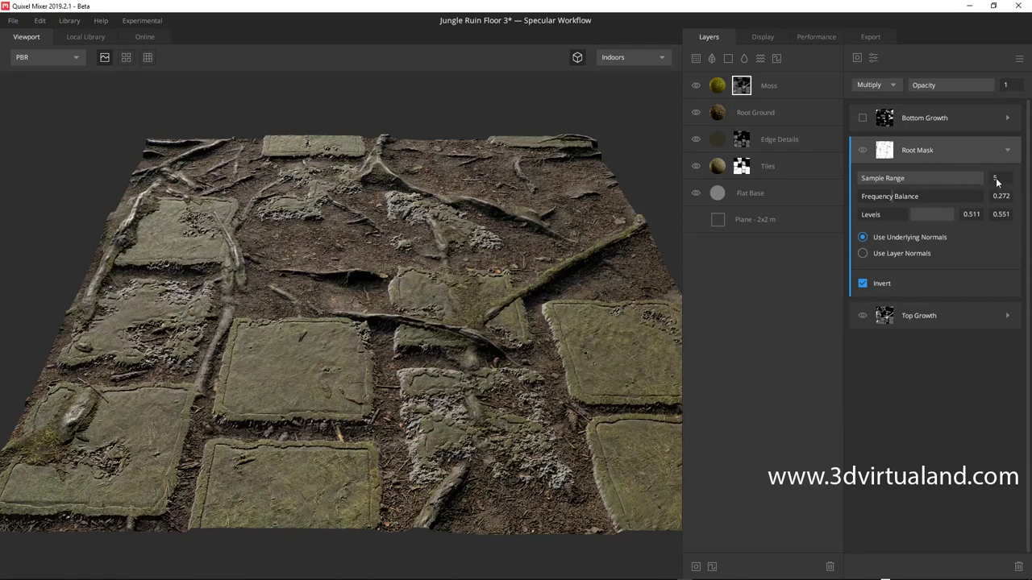
{"action": "scroll", "coordinate": [996, 182], "scroll_direction": "up", "scroll_amount": 1}
{"action": "scroll", "coordinate": [996, 181], "scroll_direction": "down", "scroll_amount": 1}
{"action": "scroll", "coordinate": [996, 181], "scroll_direction": "down", "scroll_amount": 1}
{"action": "scroll", "coordinate": [981, 185], "scroll_direction": "down", "scroll_amount": 1}
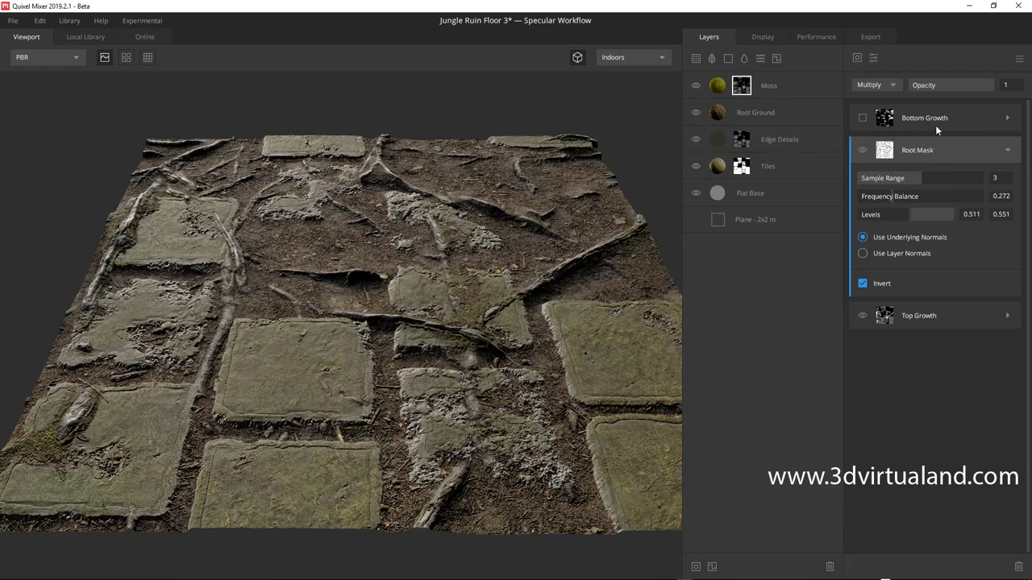
- Compare the moss with Bottom Growth toggled, then leave it on with its settings expanded
{"action": "left_click", "coordinate": [863, 117]}
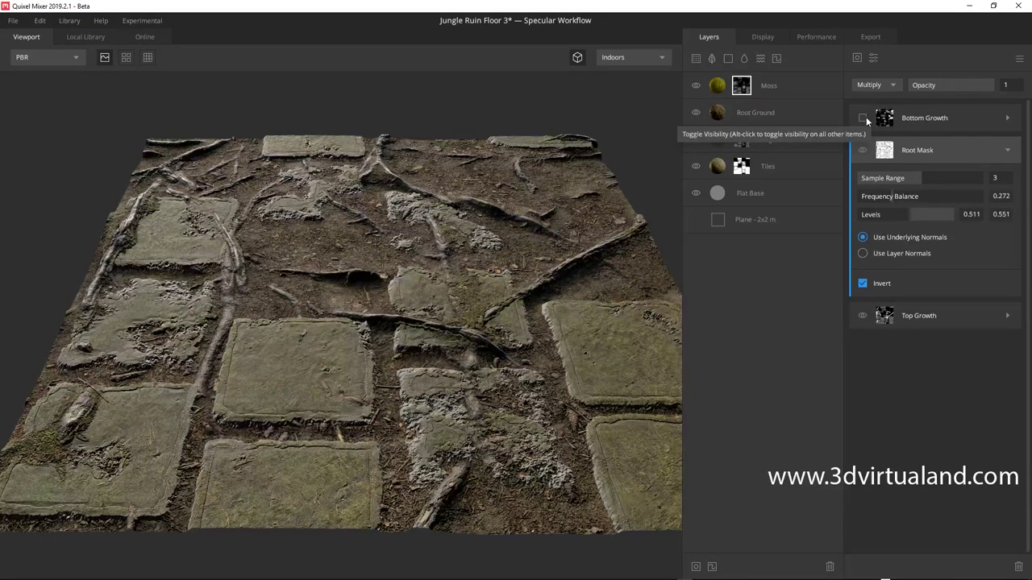
{"action": "left_click", "coordinate": [866, 117]}
{"action": "left_click", "coordinate": [863, 117]}
{"action": "left_click", "coordinate": [862, 118]}
{"action": "left_click", "coordinate": [862, 117]}
{"action": "left_click", "coordinate": [863, 117]}
{"action": "left_click", "coordinate": [1006, 119]}
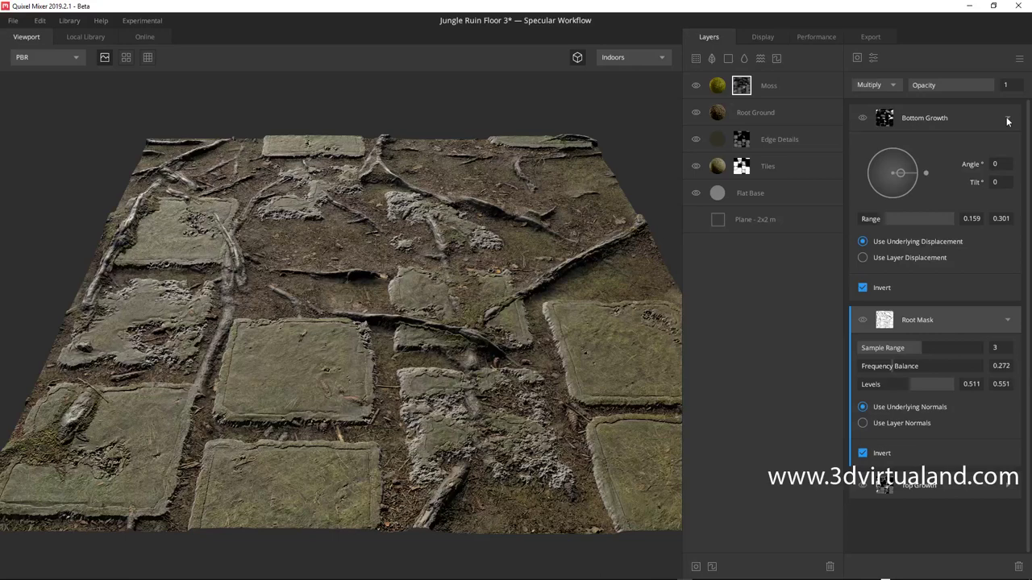
{"action": "left_click", "coordinate": [895, 122]}
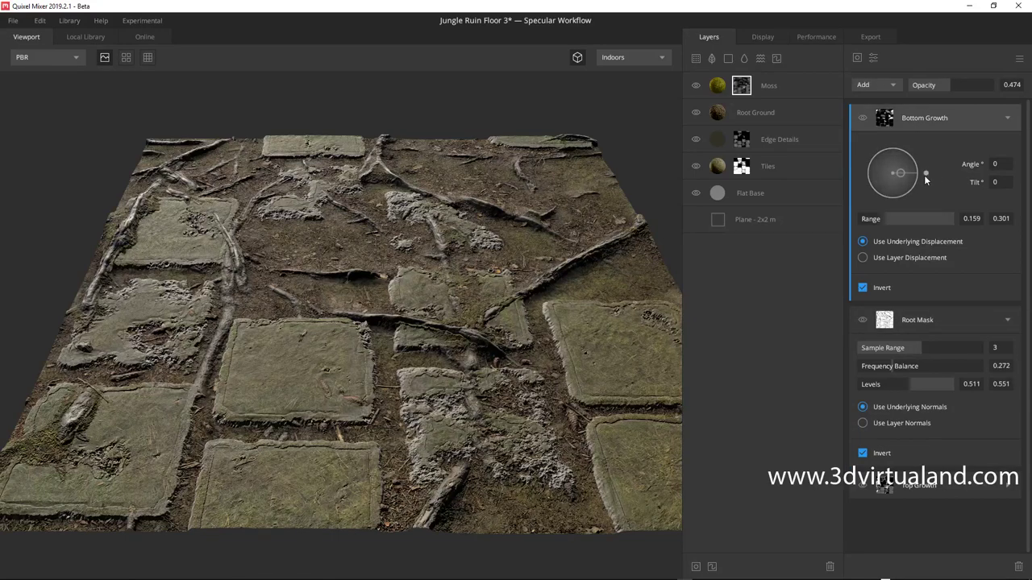
- Rotate the Bottom Growth angle to test the moss, then reset it to 0
{"action": "mouse_move", "coordinate": [927, 175]}
{"action": "left_mouse_down"}
{"action": "mouse_move", "coordinate": [935, 153]}
{"action": "mouse_move", "coordinate": [939, 191]}
{"action": "mouse_move", "coordinate": [930, 195]}
{"action": "mouse_move", "coordinate": [920, 144]}
{"action": "mouse_move", "coordinate": [925, 174]}
{"action": "left_mouse_up"}
{"action": "left_click", "coordinate": [1002, 164]}
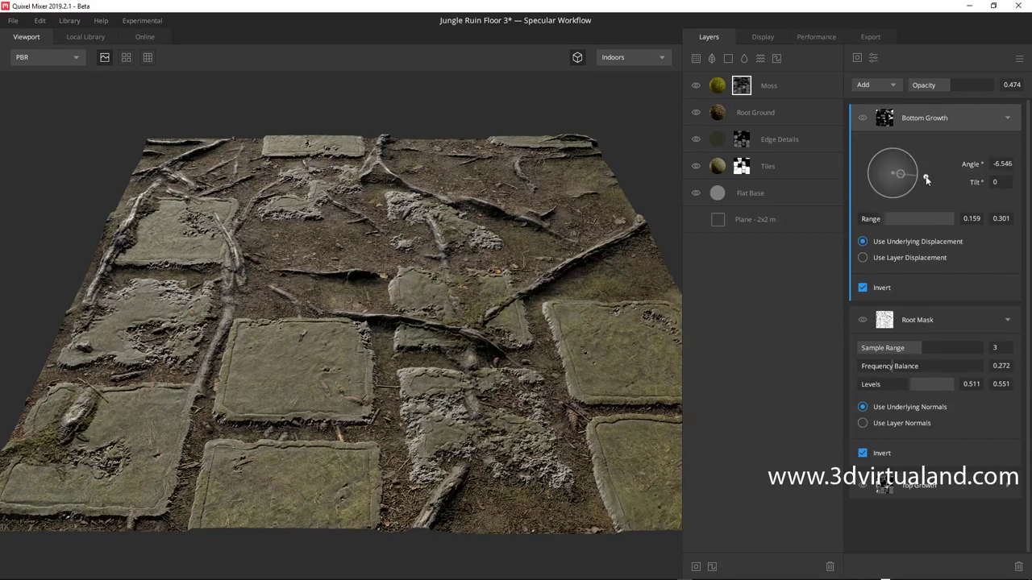
{"action": "type", "text": "0"}
{"action": "key", "text": "Return"}
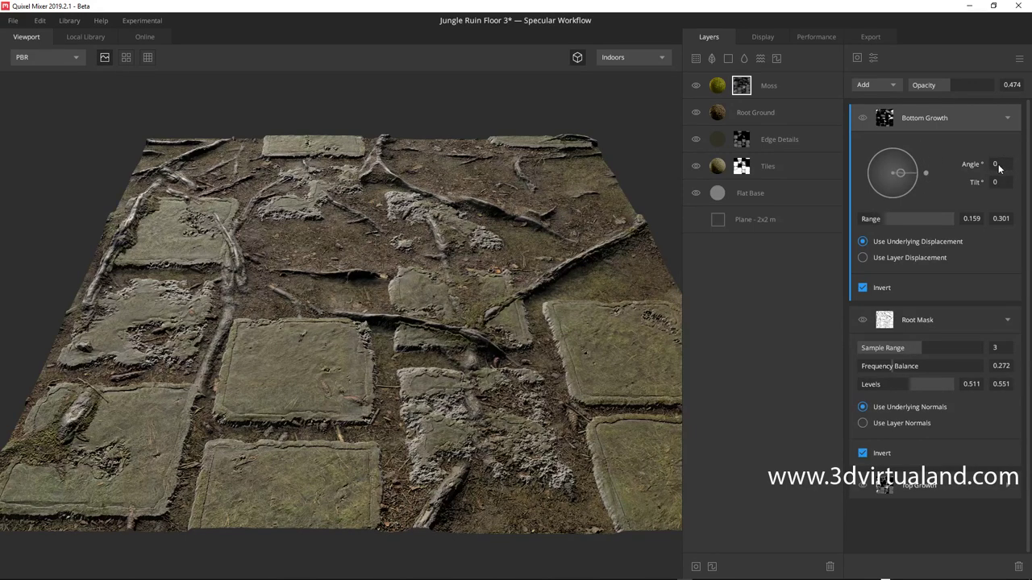
- Compare layer versus underlying displacement for Bottom Growth, keep underlying, and keep the Add blend mode
{"action": "left_click", "coordinate": [863, 258]}
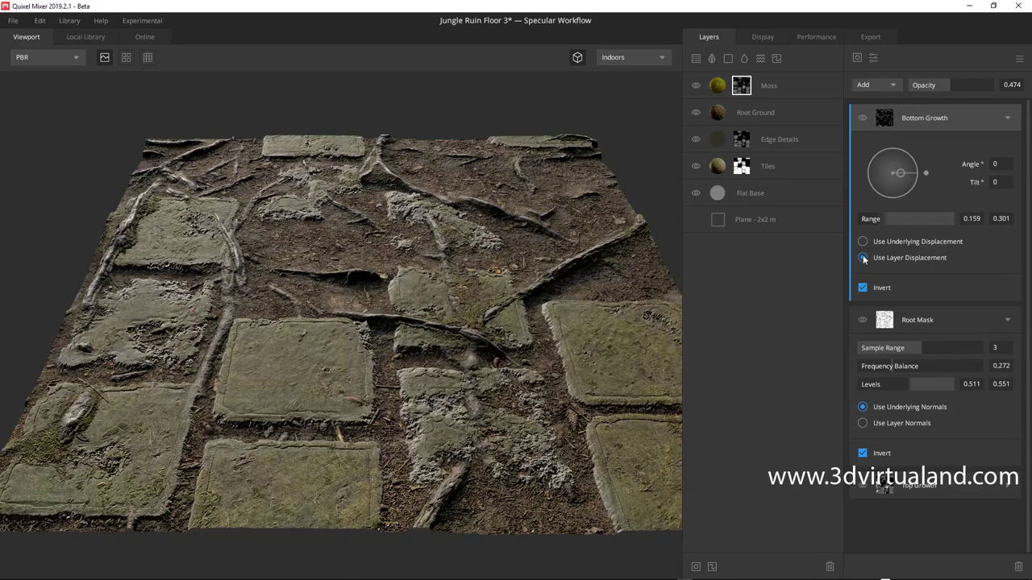
{"action": "left_click", "coordinate": [862, 242]}
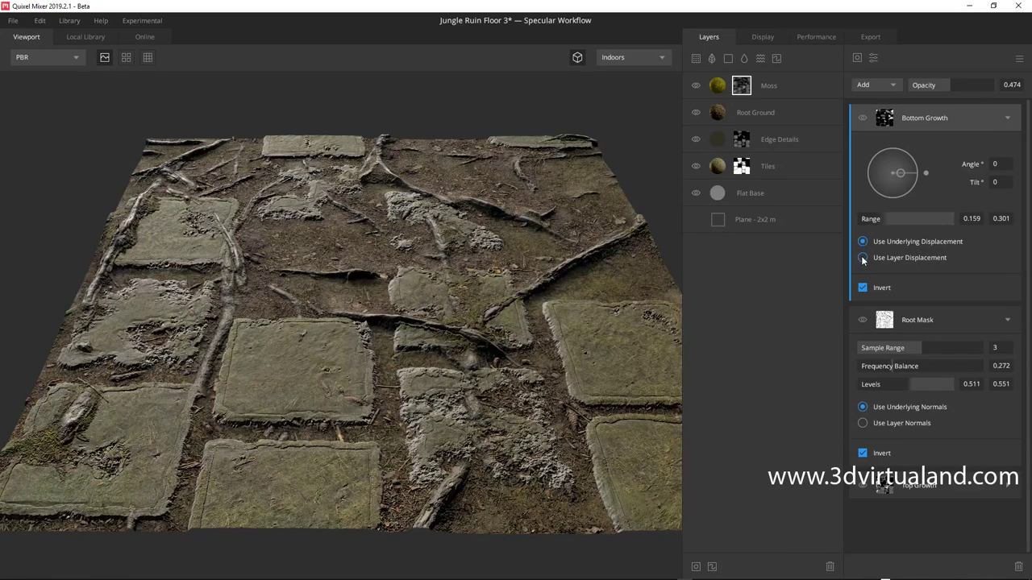
{"action": "left_click", "coordinate": [862, 258]}
{"action": "left_click", "coordinate": [864, 242]}
{"action": "left_click", "coordinate": [862, 258]}
{"action": "left_click", "coordinate": [862, 242]}
{"action": "left_click", "coordinate": [863, 258]}
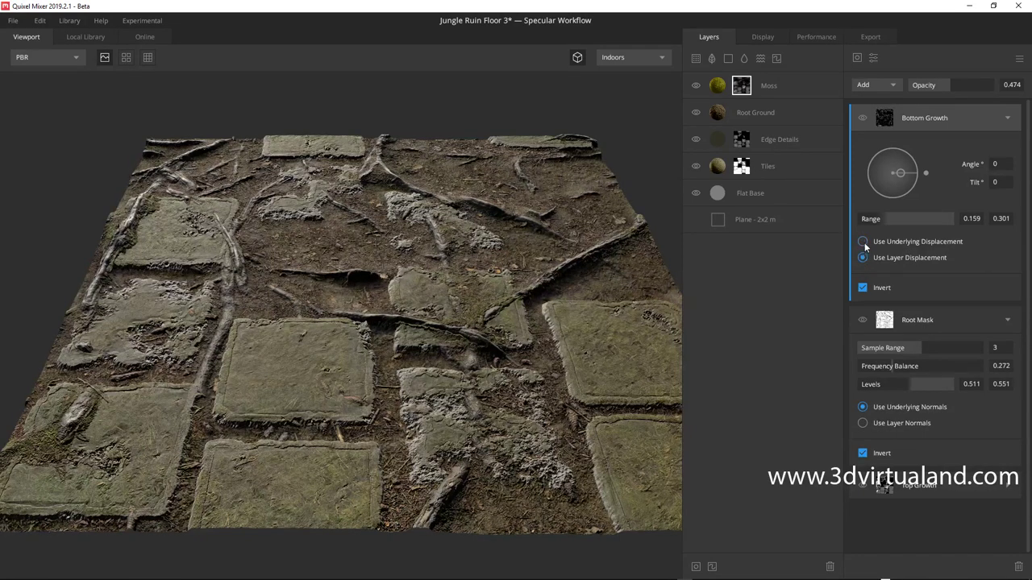
{"action": "left_click", "coordinate": [862, 242]}
{"action": "left_click", "coordinate": [863, 258]}
{"action": "left_click", "coordinate": [863, 242]}
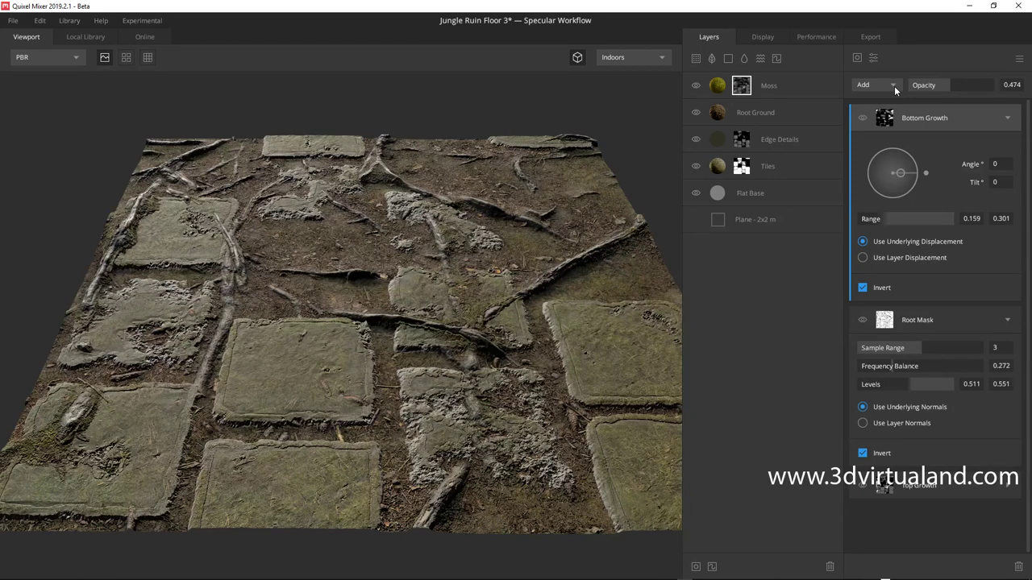
{"action": "left_click", "coordinate": [894, 86]}
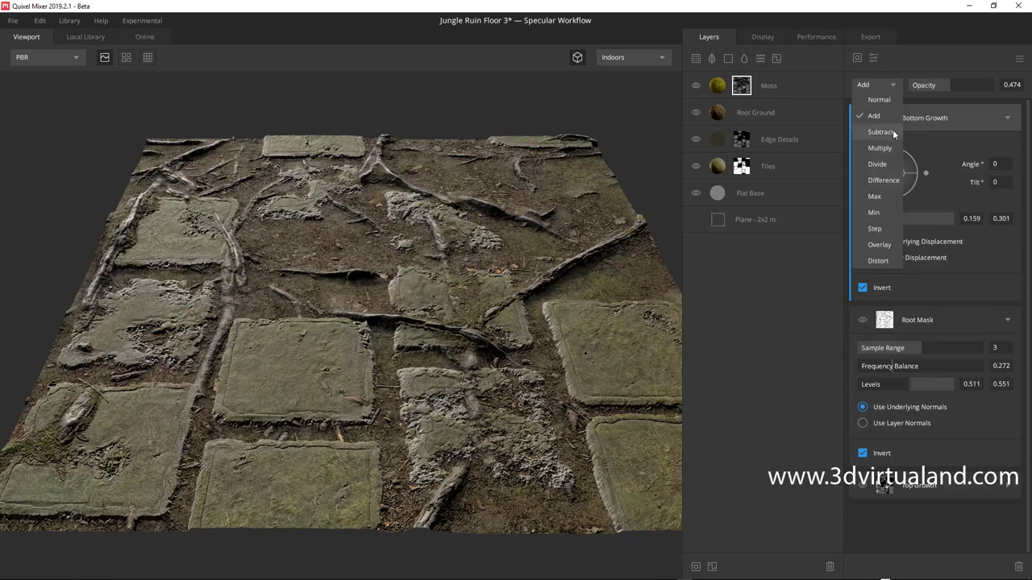
{"action": "left_click", "coordinate": [802, 275]}
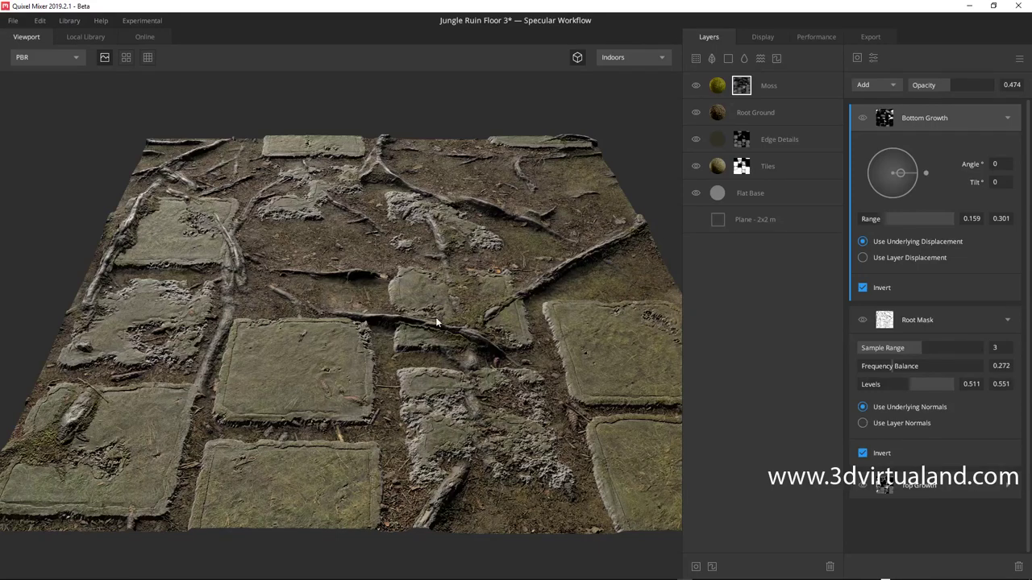
- Review the Flat Base and Tiles layers, then show the Tiles mask's erosion and Tiles components
{"action": "middle_click_drag", "start_coordinate": [457, 292], "coordinate": [456, 253]}
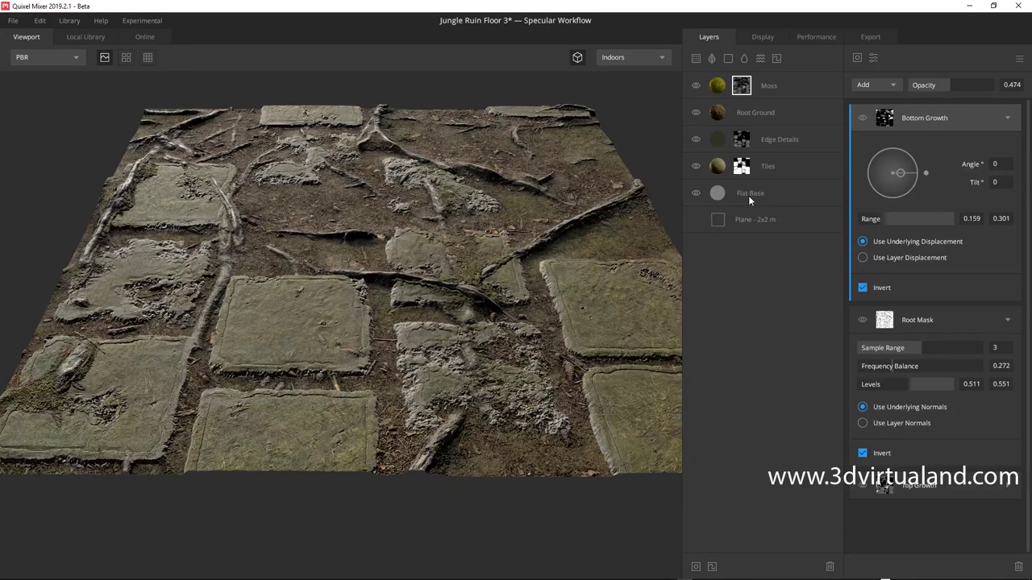
{"action": "left_click", "coordinate": [746, 194]}
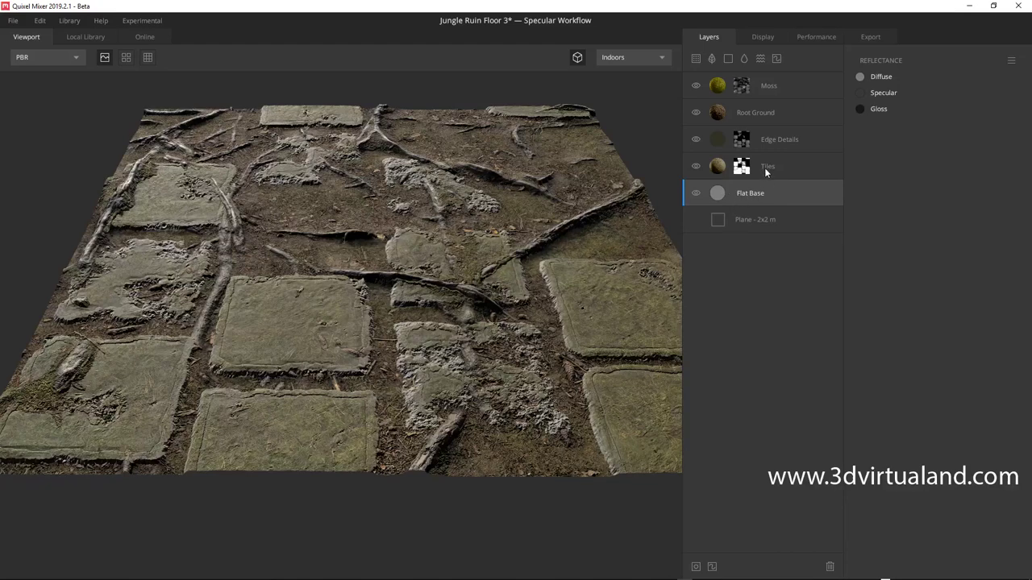
{"action": "left_click", "coordinate": [767, 169]}
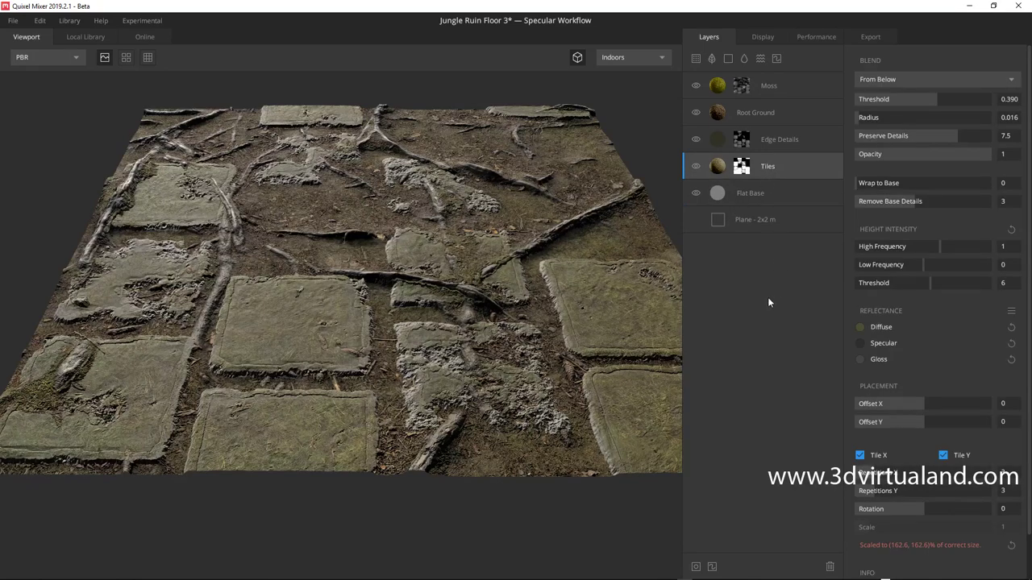
{"action": "left_click", "coordinate": [741, 167]}
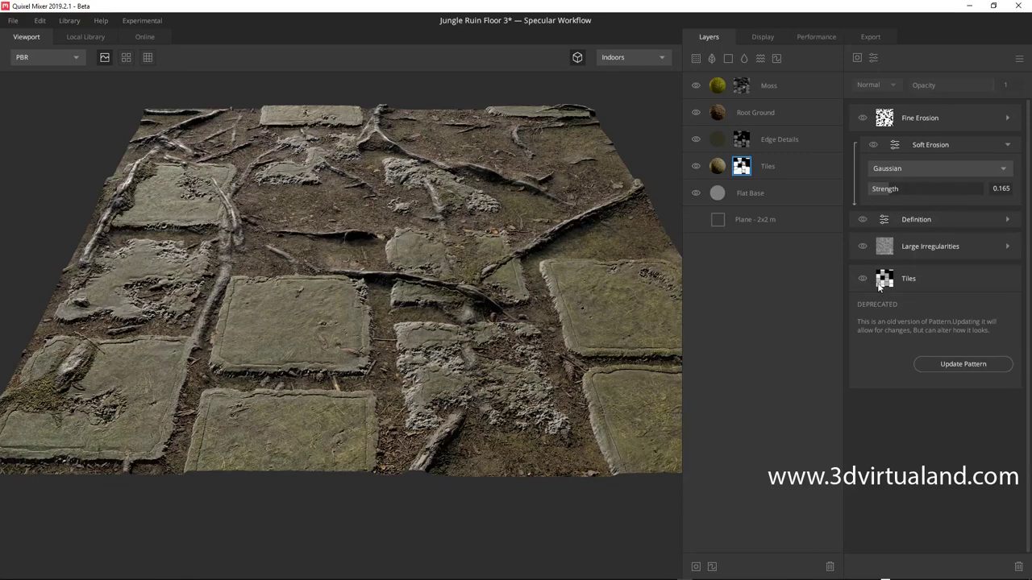
{"action": "left_click", "coordinate": [883, 284]}
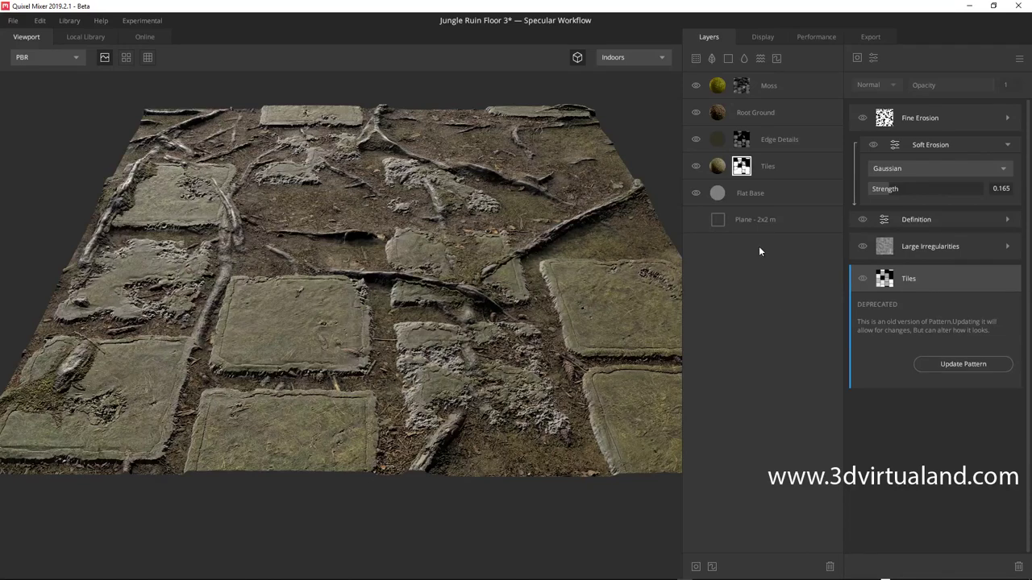
{"action": "left_click", "coordinate": [738, 194]}
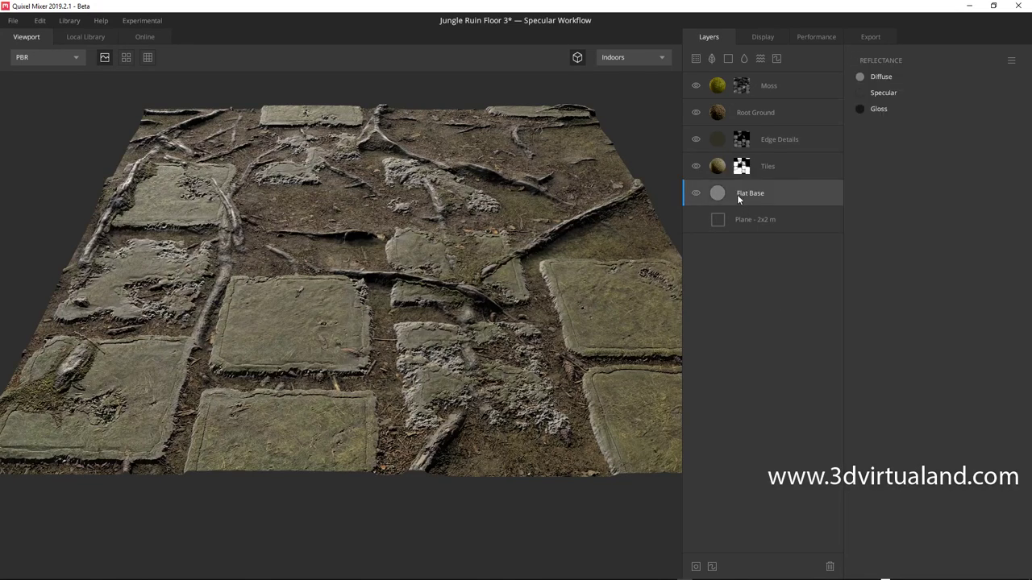
{"action": "left_click", "coordinate": [730, 171]}
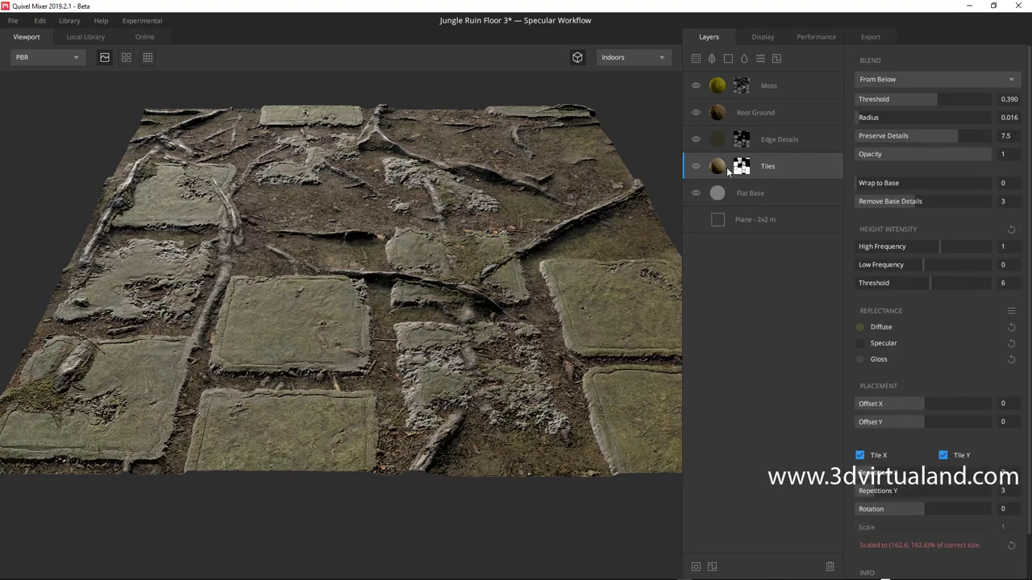
{"action": "scroll", "coordinate": [881, 389], "scroll_direction": "down", "scroll_amount": 2}
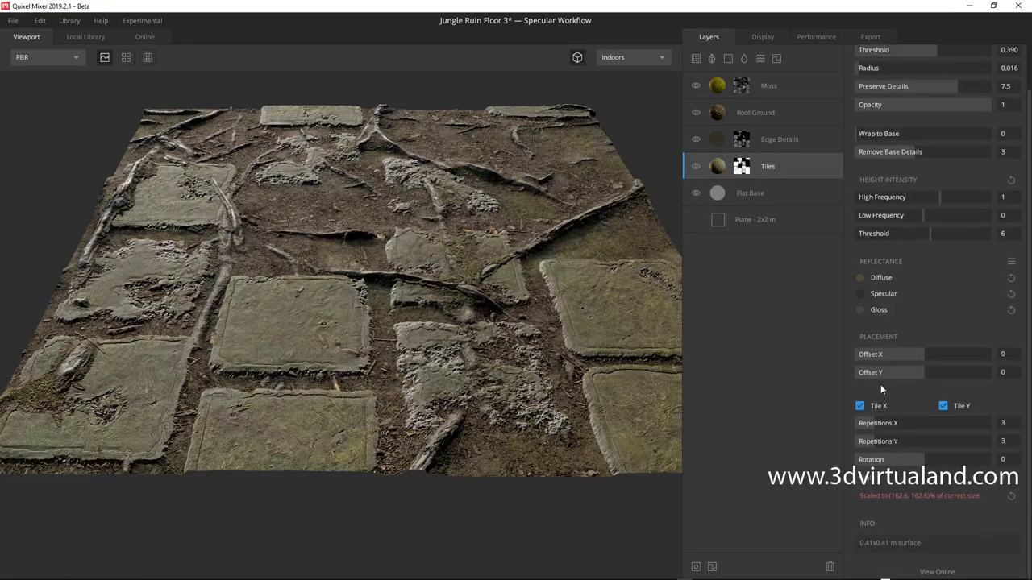
{"action": "scroll", "coordinate": [880, 384], "scroll_direction": "up", "scroll_amount": 2}
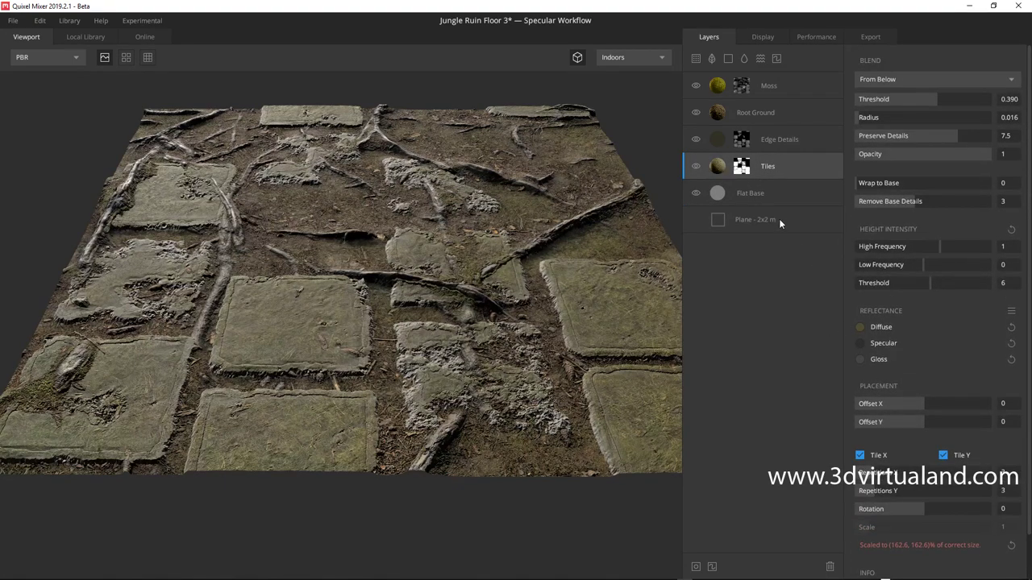
{"action": "left_click", "coordinate": [747, 172]}
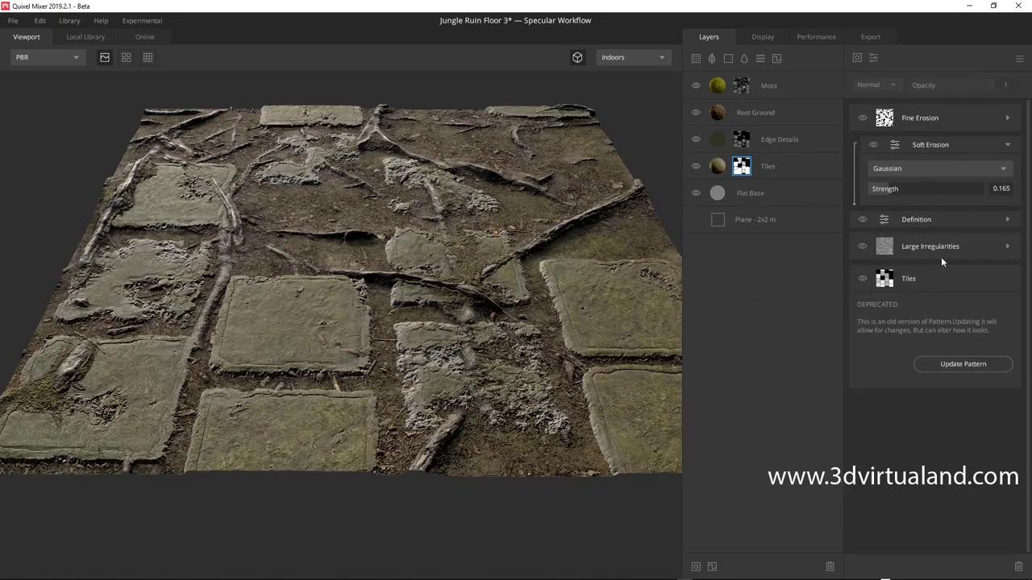
{"action": "left_click", "coordinate": [764, 144]}
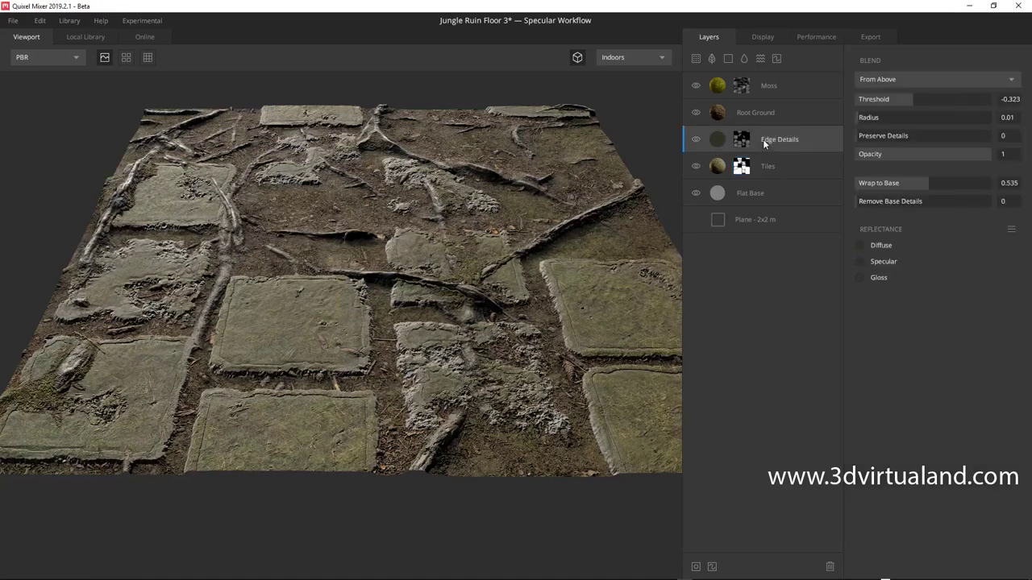
{"action": "left_click", "coordinate": [744, 142]}
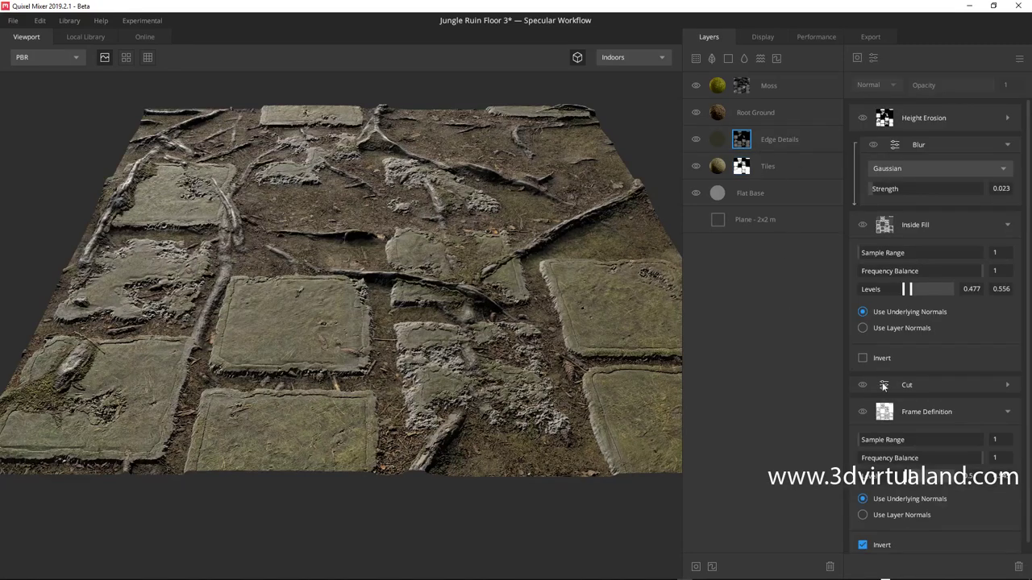
{"action": "scroll", "coordinate": [912, 409], "scroll_direction": "down", "scroll_amount": 1}
{"action": "scroll", "coordinate": [912, 410], "scroll_direction": "up", "scroll_amount": 1}
{"action": "left_click", "coordinate": [754, 113]}
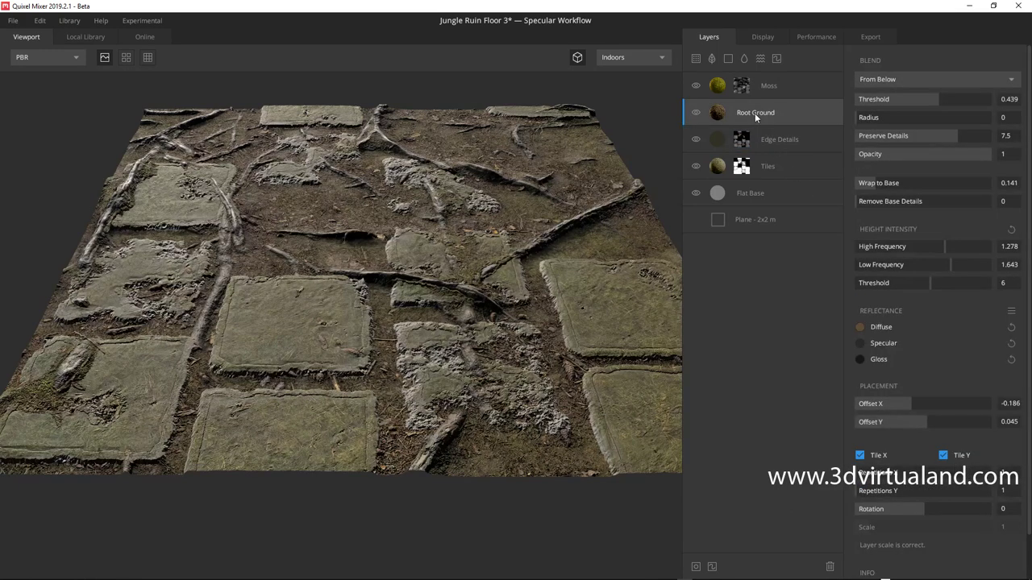
{"action": "left_click", "coordinate": [764, 89]}
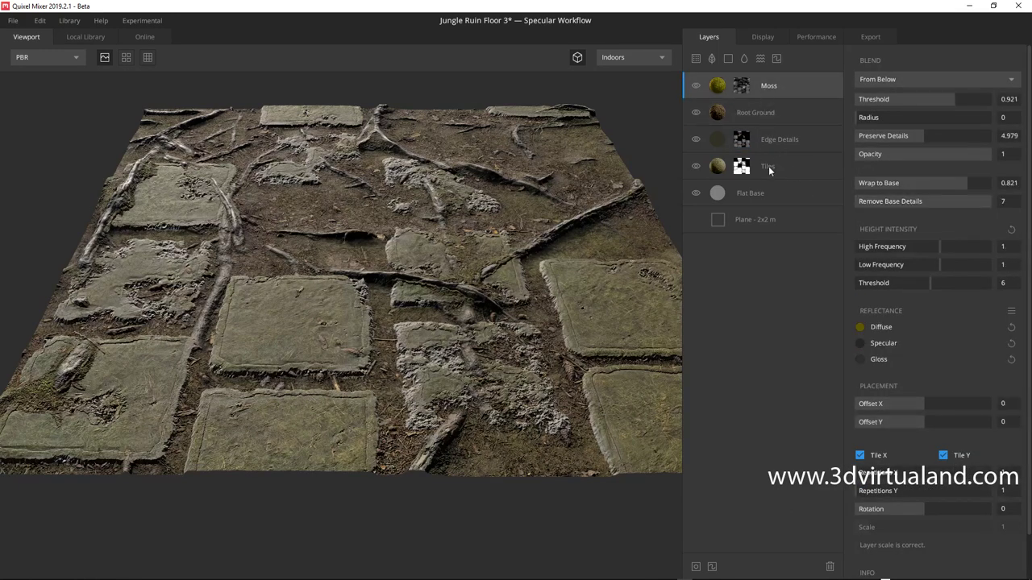
{"action": "left_click", "coordinate": [749, 221]}
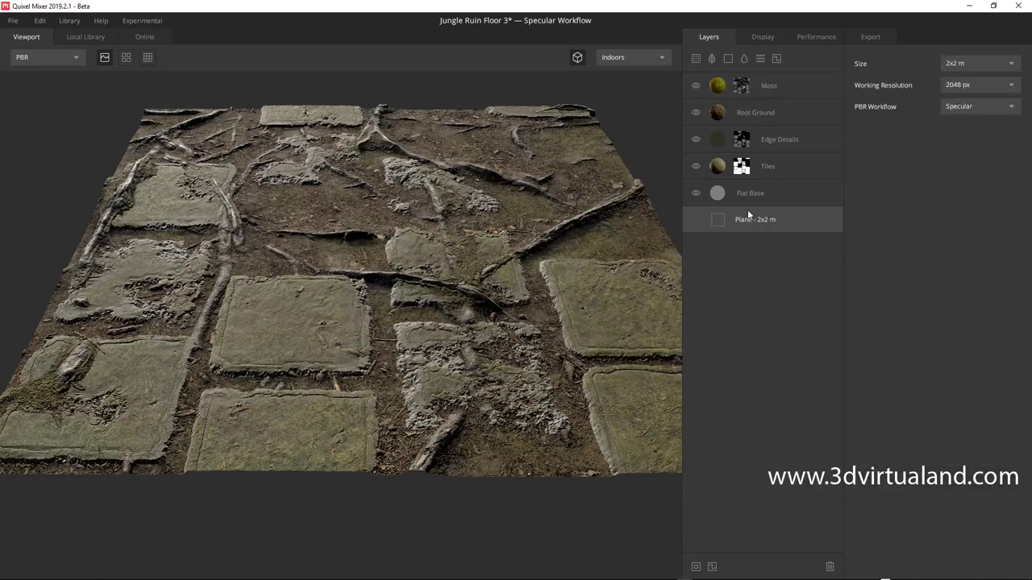
{"action": "left_click", "coordinate": [745, 195]}
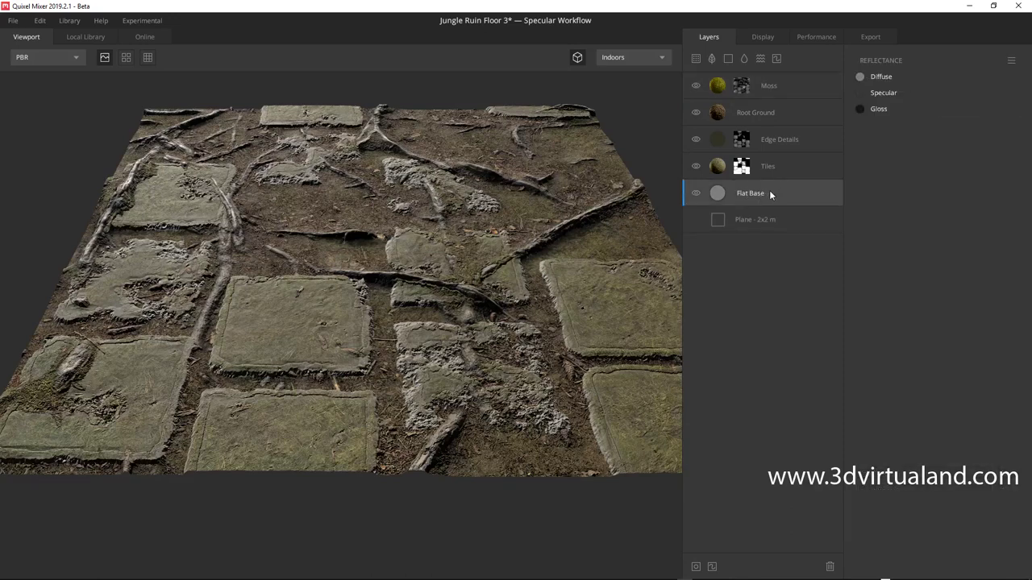
{"action": "left_click", "coordinate": [764, 170]}
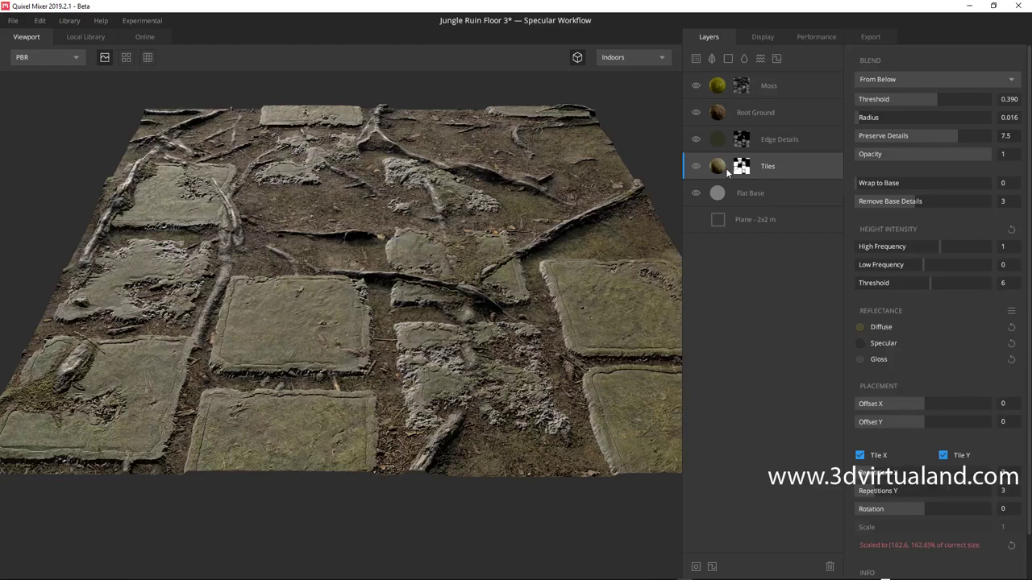
{"action": "left_click", "coordinate": [740, 169]}
{"action": "left_click", "coordinate": [767, 168]}
{"action": "scroll", "coordinate": [882, 408], "scroll_direction": "down", "scroll_amount": 2}
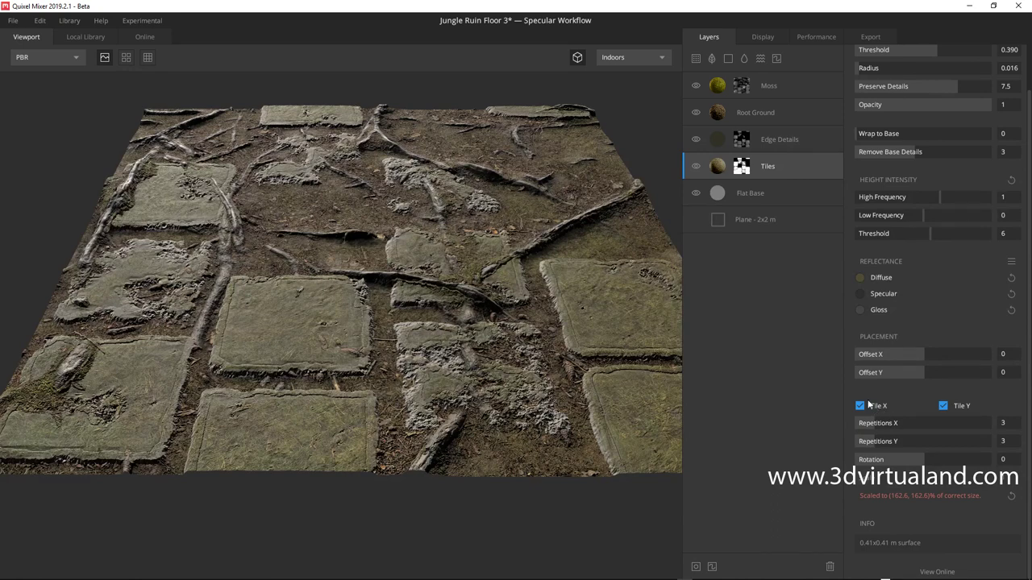
{"action": "scroll", "coordinate": [887, 354], "scroll_direction": "up", "scroll_amount": 2}
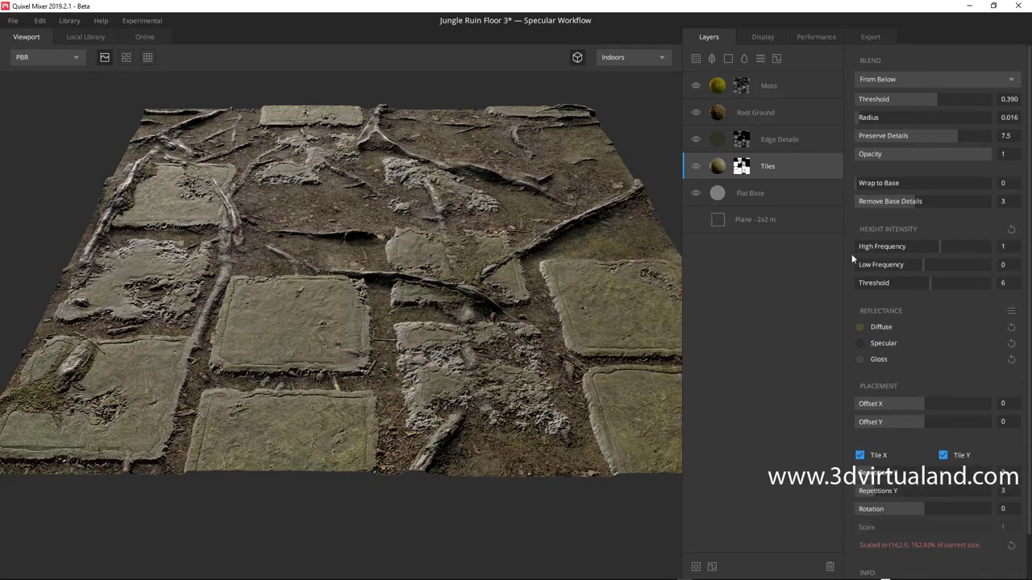
{"action": "left_click", "coordinate": [745, 171]}
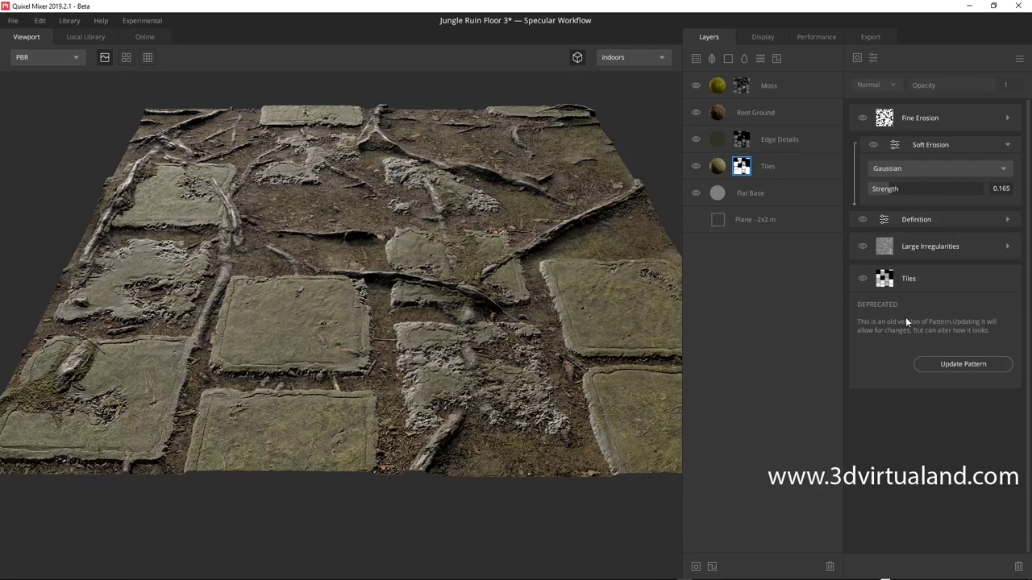
- Review the Tiles, Edge Details, Root Ground and Moss layer settings and masks
{"action": "left_click", "coordinate": [894, 284]}
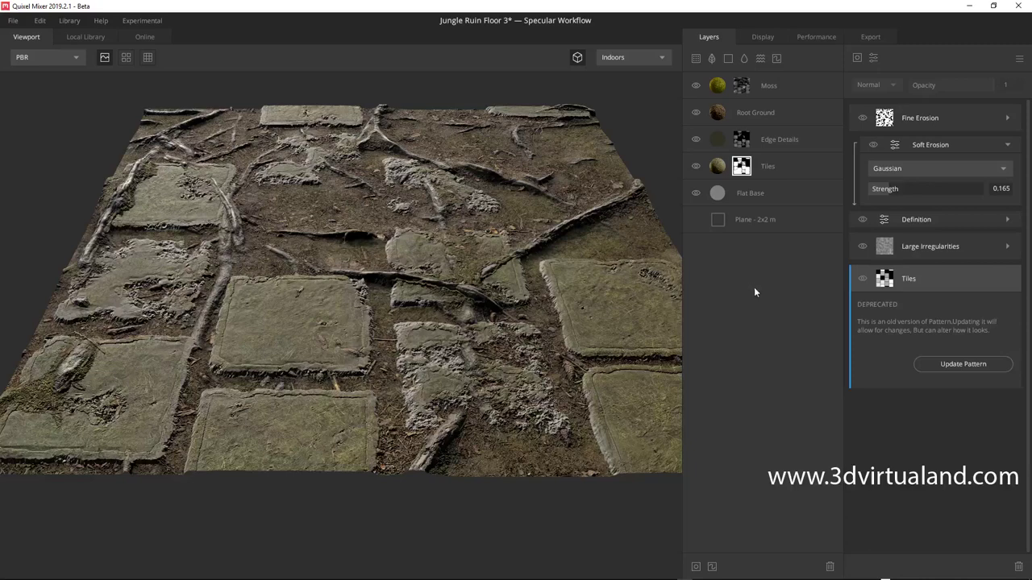
{"action": "left_click", "coordinate": [765, 169]}
{"action": "scroll", "coordinate": [929, 323], "scroll_direction": "down", "scroll_amount": 2}
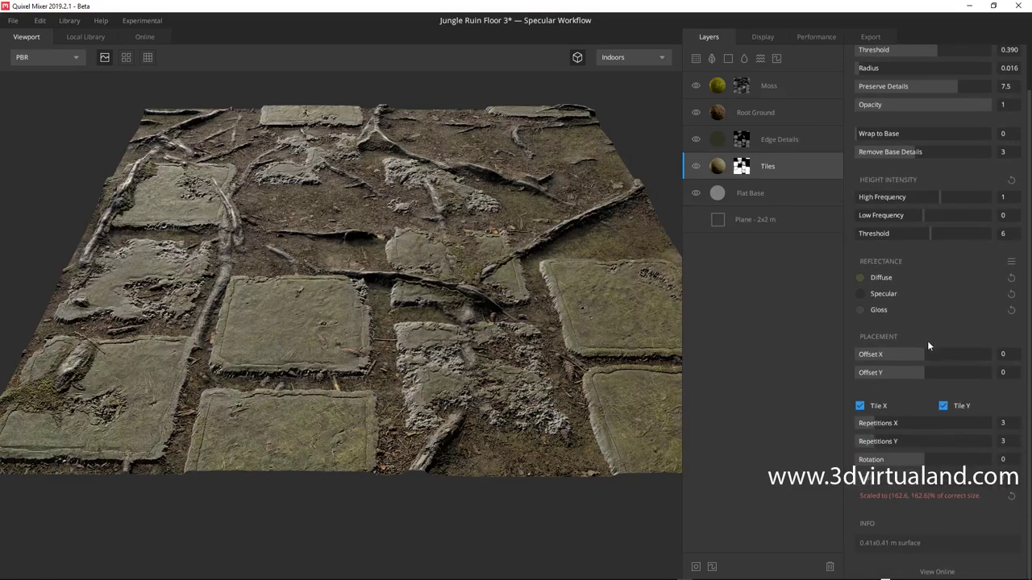
{"action": "scroll", "coordinate": [927, 340], "scroll_direction": "up", "scroll_amount": 2}
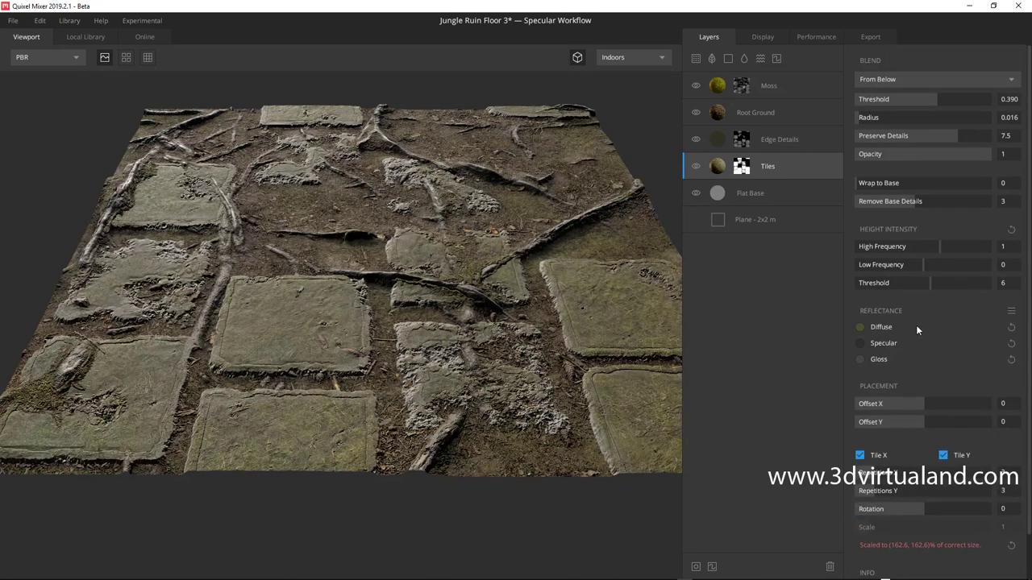
{"action": "left_click", "coordinate": [776, 144]}
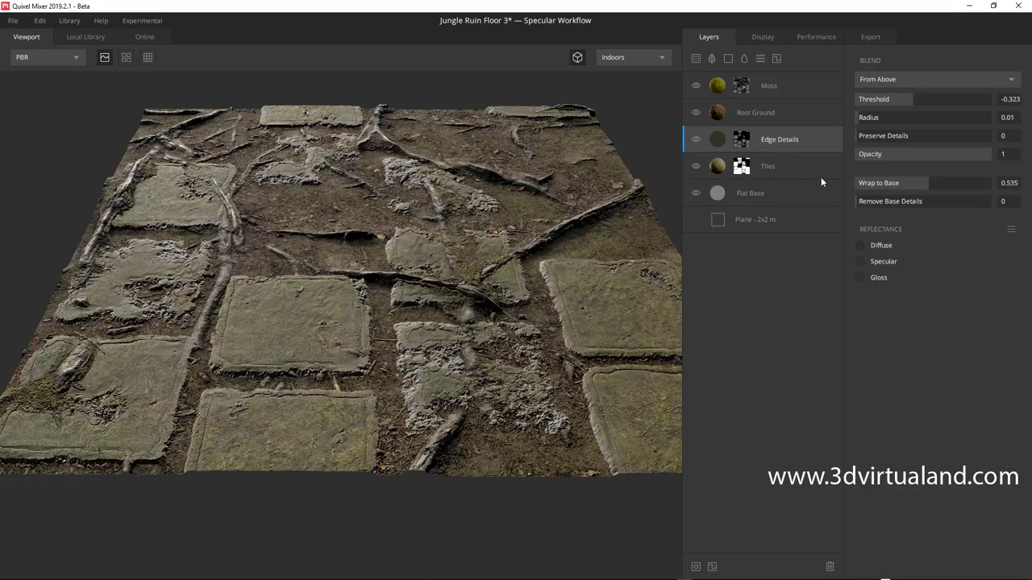
{"action": "left_click", "coordinate": [765, 121]}
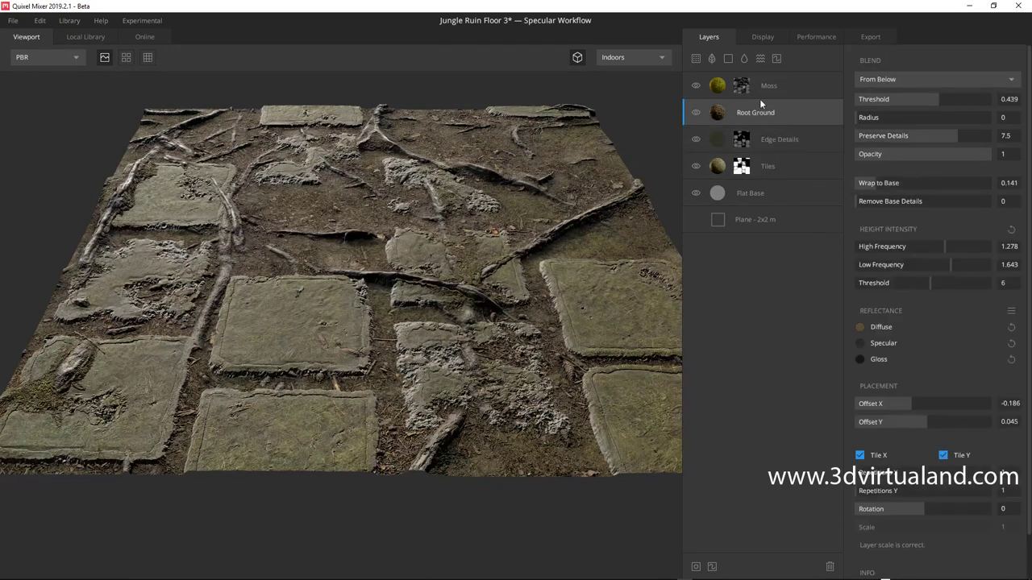
{"action": "left_click", "coordinate": [749, 90]}
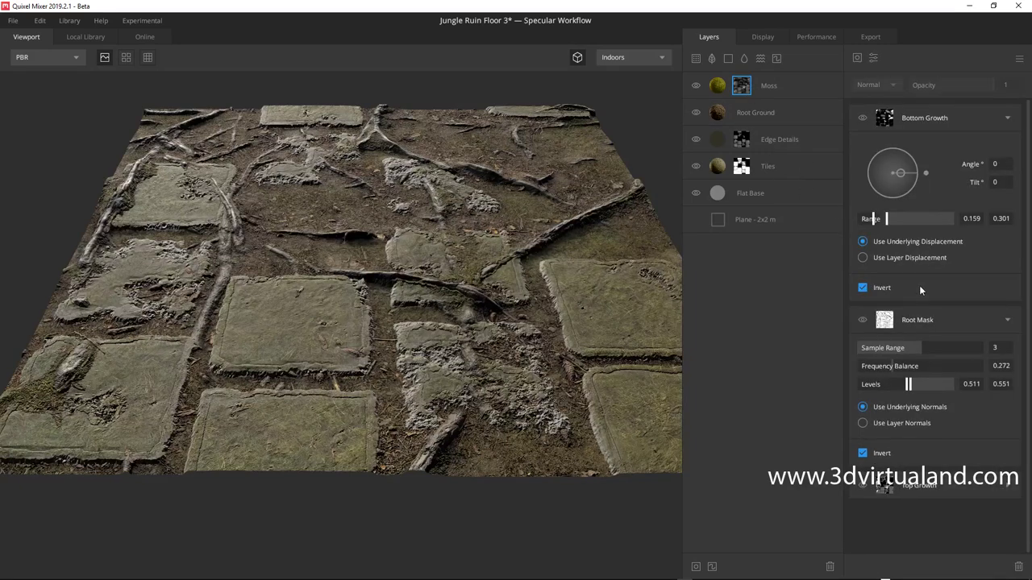
{"action": "left_click", "coordinate": [741, 170]}
{"action": "left_click", "coordinate": [766, 169]}
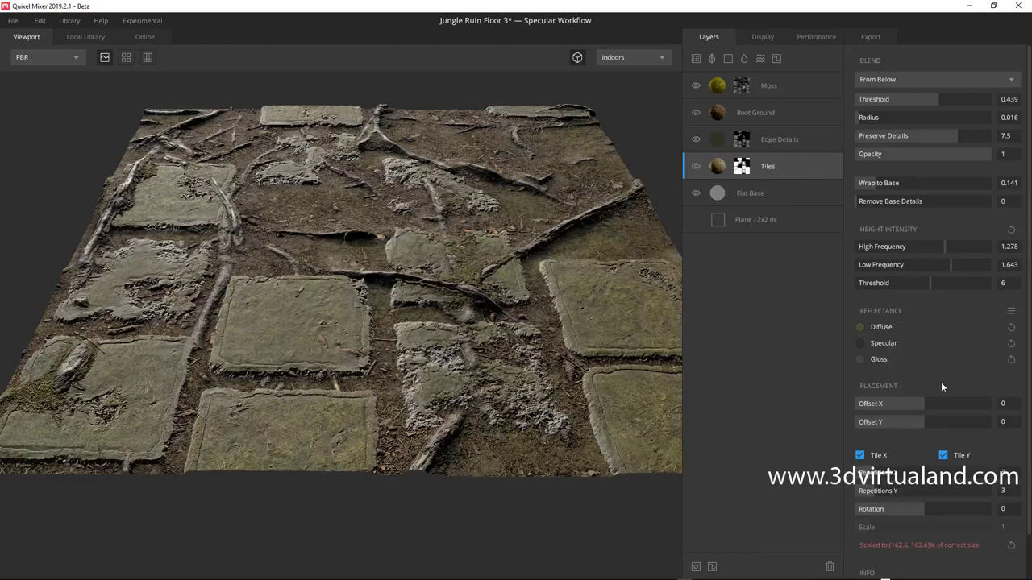
{"action": "scroll", "coordinate": [908, 403], "scroll_direction": "down", "scroll_amount": 2}
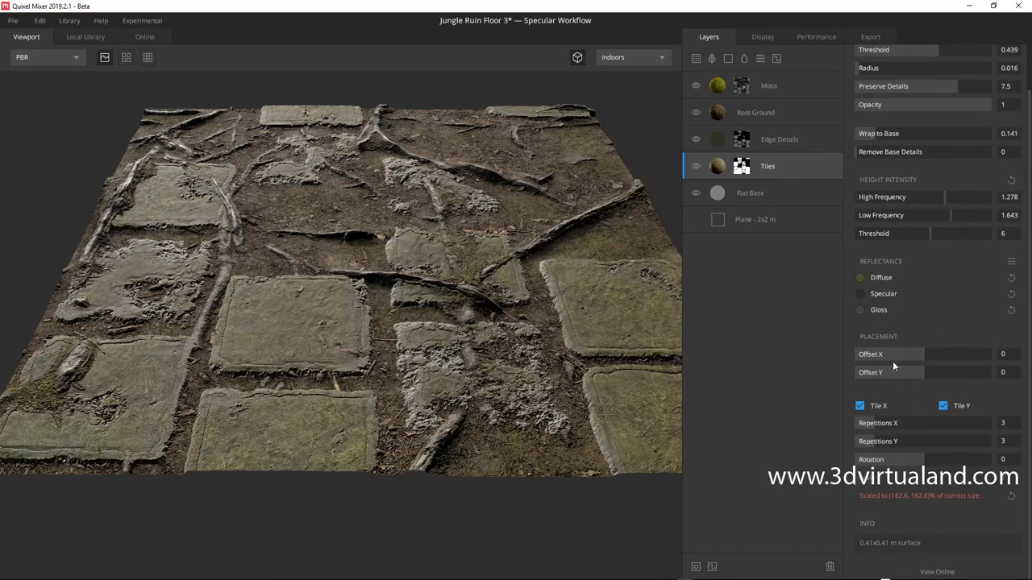
{"action": "scroll", "coordinate": [881, 277], "scroll_direction": "up", "scroll_amount": 2}
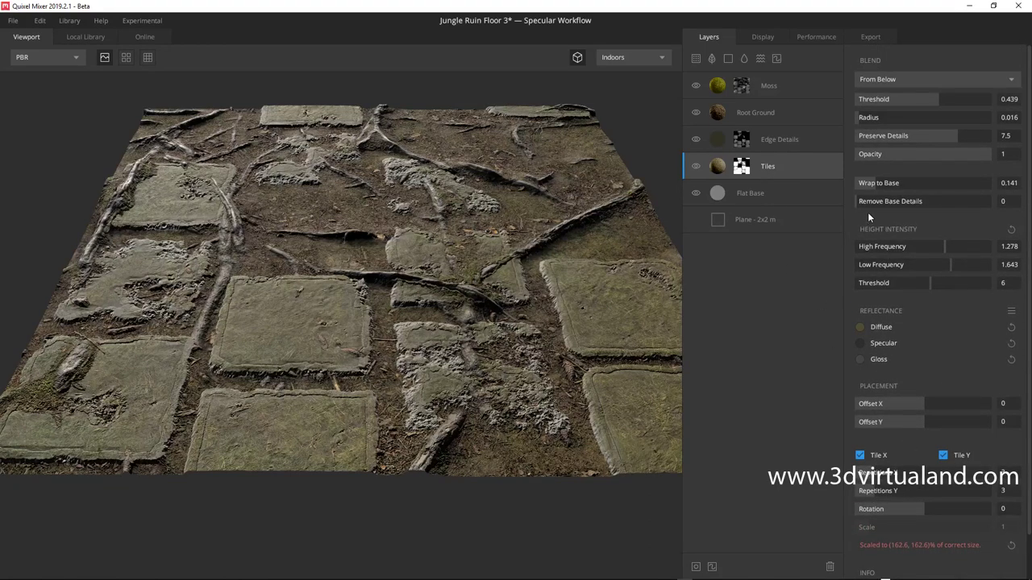
- Check the Moss mask and plane size settings, then return to the Tiles mask stack
{"action": "left_click", "coordinate": [793, 138]}
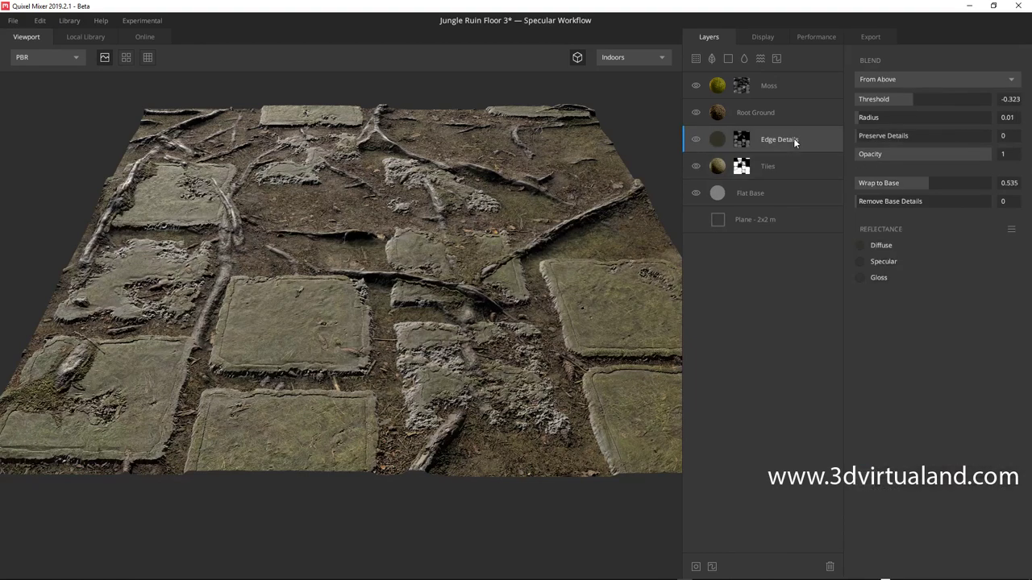
{"action": "left_click", "coordinate": [776, 110]}
{"action": "left_click", "coordinate": [775, 87]}
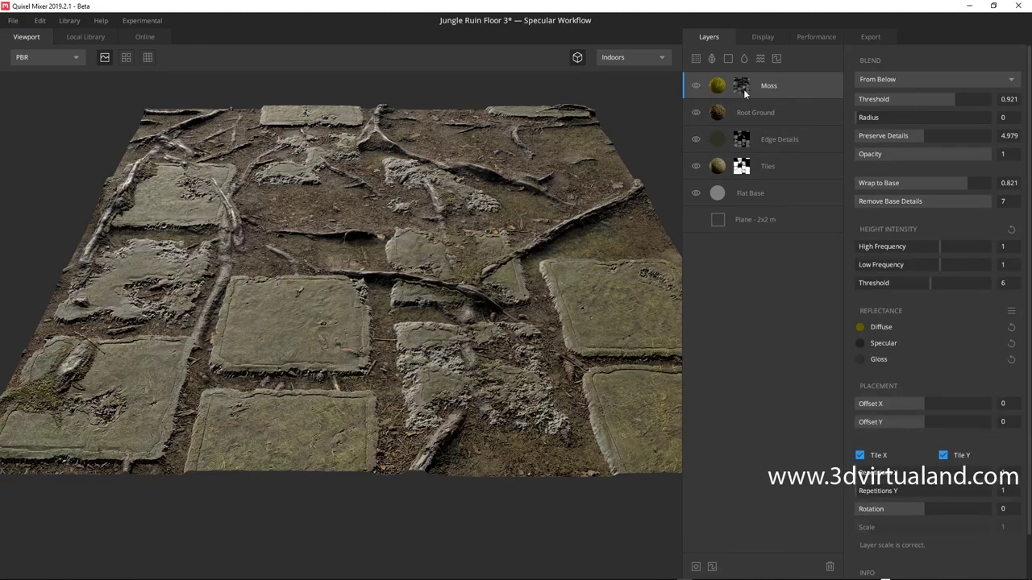
{"action": "left_click", "coordinate": [741, 86]}
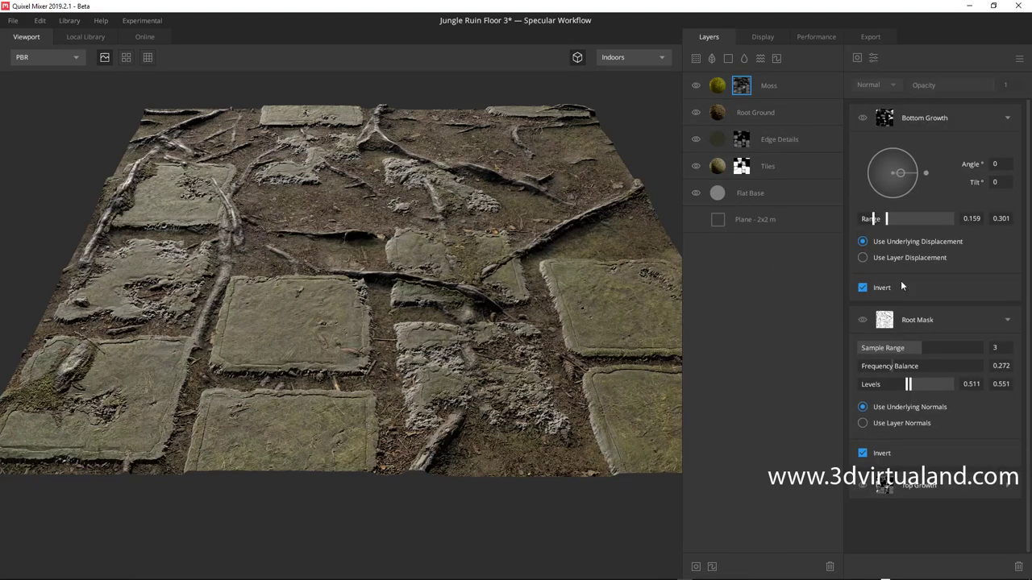
{"action": "left_click", "coordinate": [740, 220]}
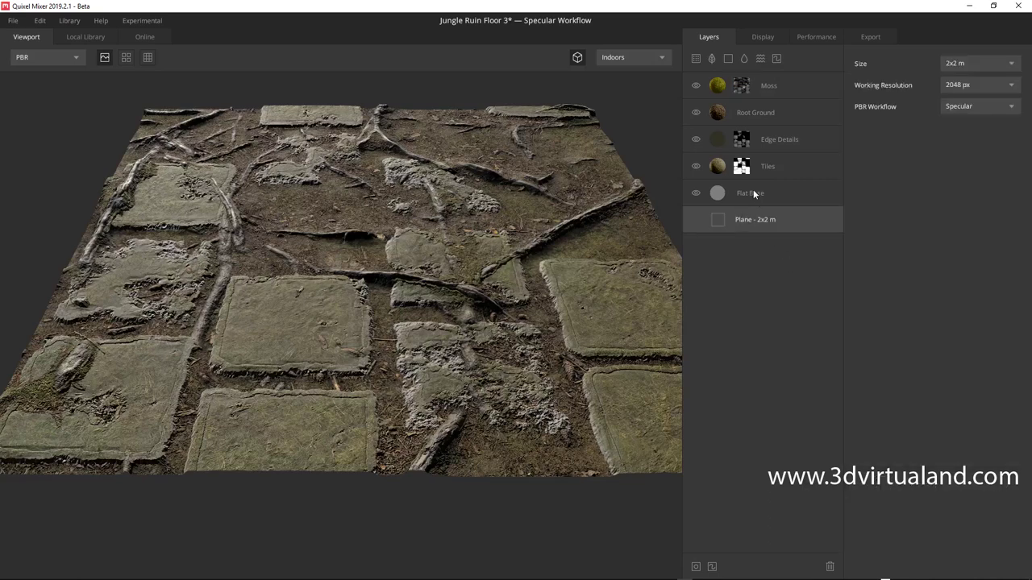
{"action": "left_click", "coordinate": [753, 190]}
{"action": "left_click", "coordinate": [734, 175]}
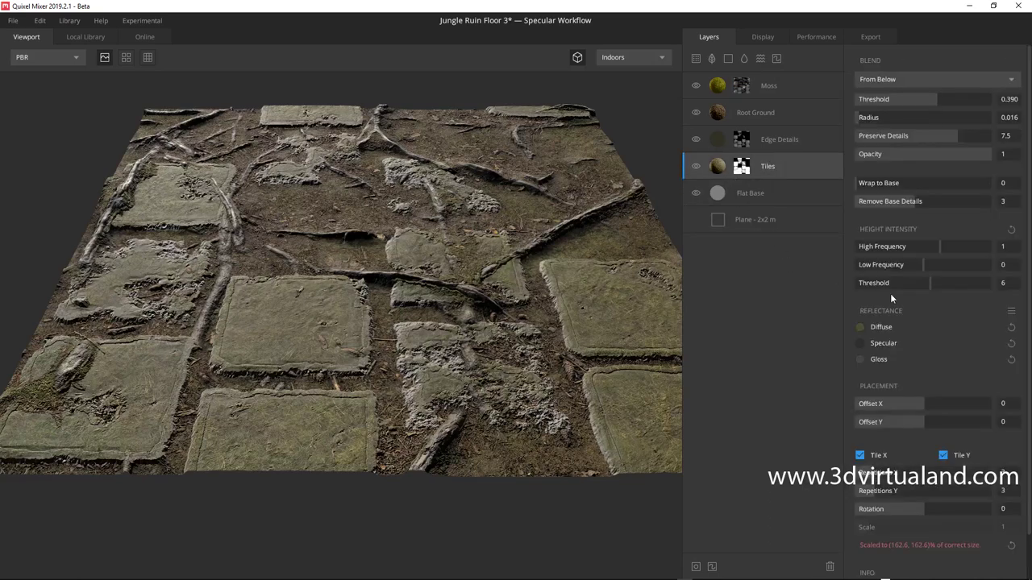
{"action": "scroll", "coordinate": [886, 406], "scroll_direction": "down", "scroll_amount": 1}
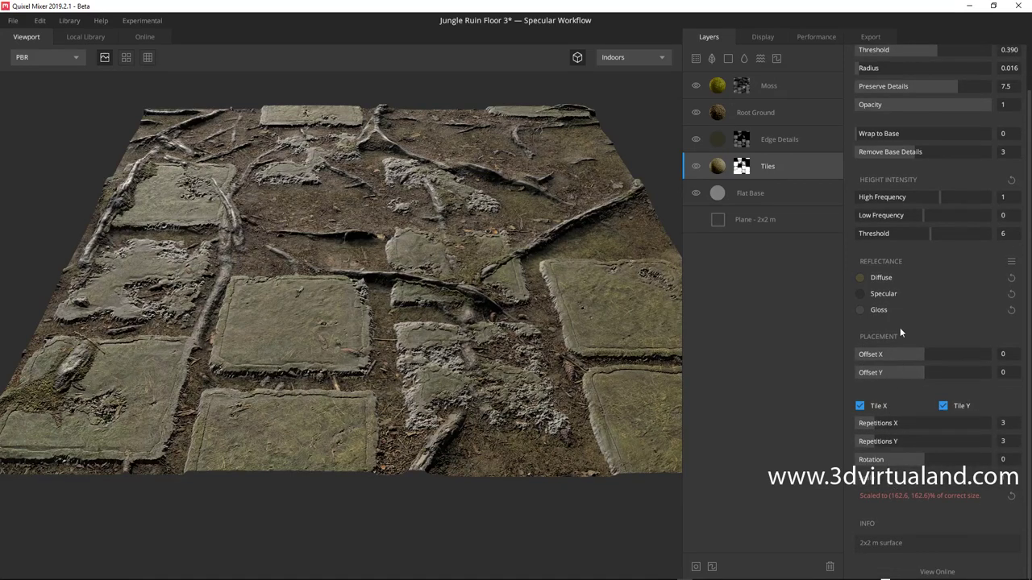
{"action": "scroll", "coordinate": [875, 432], "scroll_direction": "up", "scroll_amount": 1}
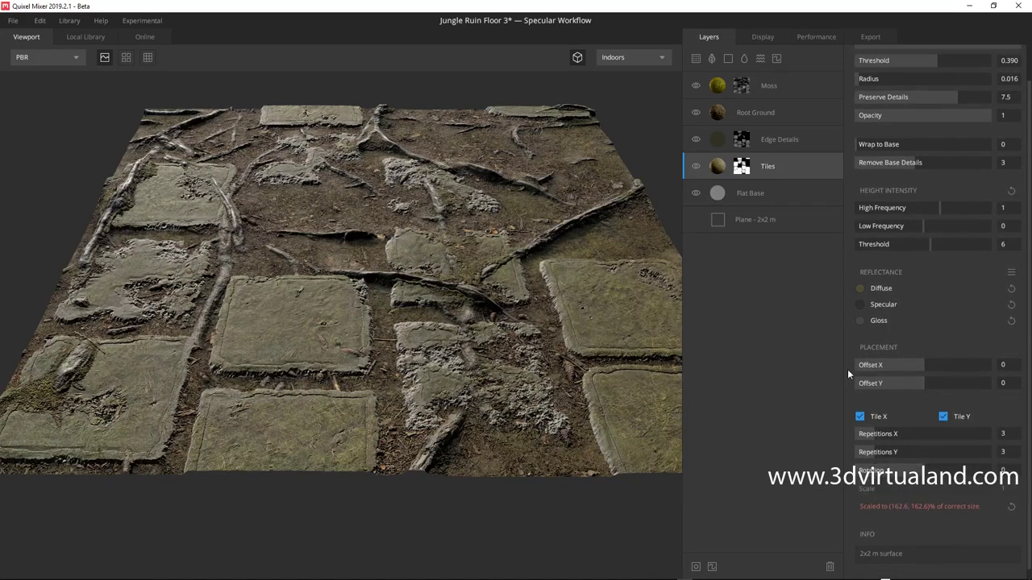
{"action": "left_click", "coordinate": [741, 169]}
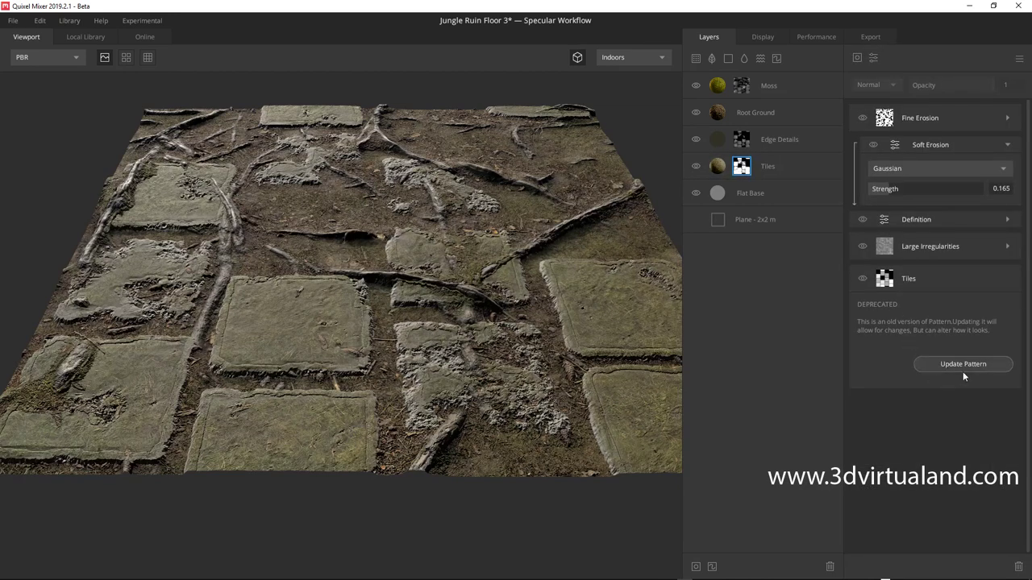
- Update the deprecated Tiles pattern to a Square shape repeating 4×4
{"action": "left_click", "coordinate": [963, 365]}
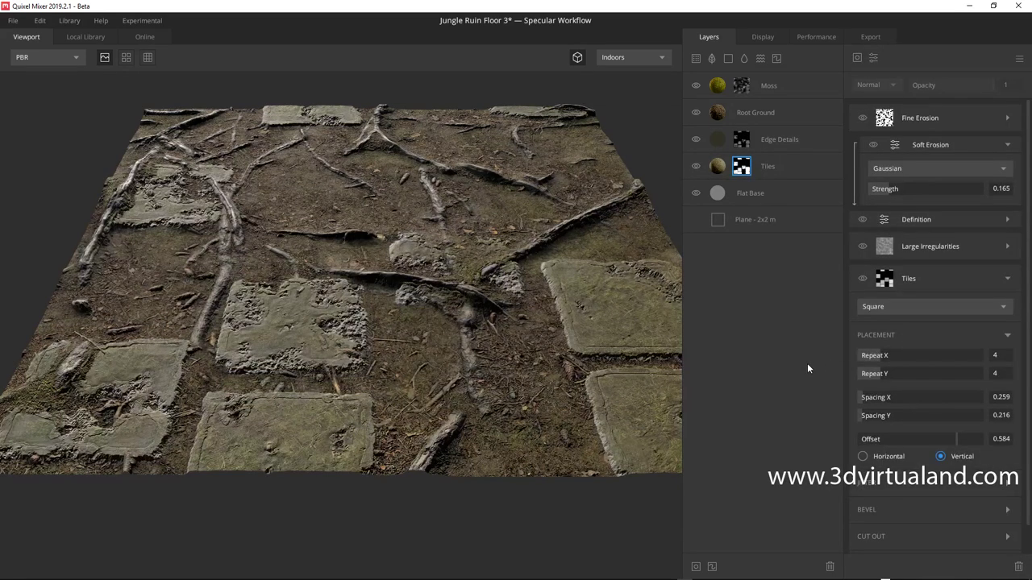
{"action": "scroll", "coordinate": [883, 409], "scroll_direction": "down", "scroll_amount": 1}
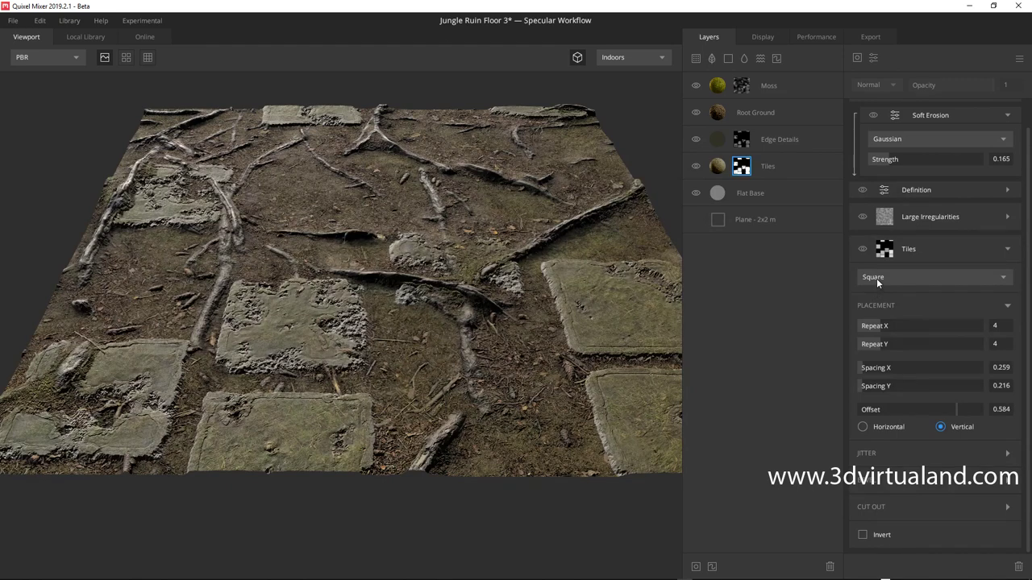
{"action": "left_click", "coordinate": [1003, 279]}
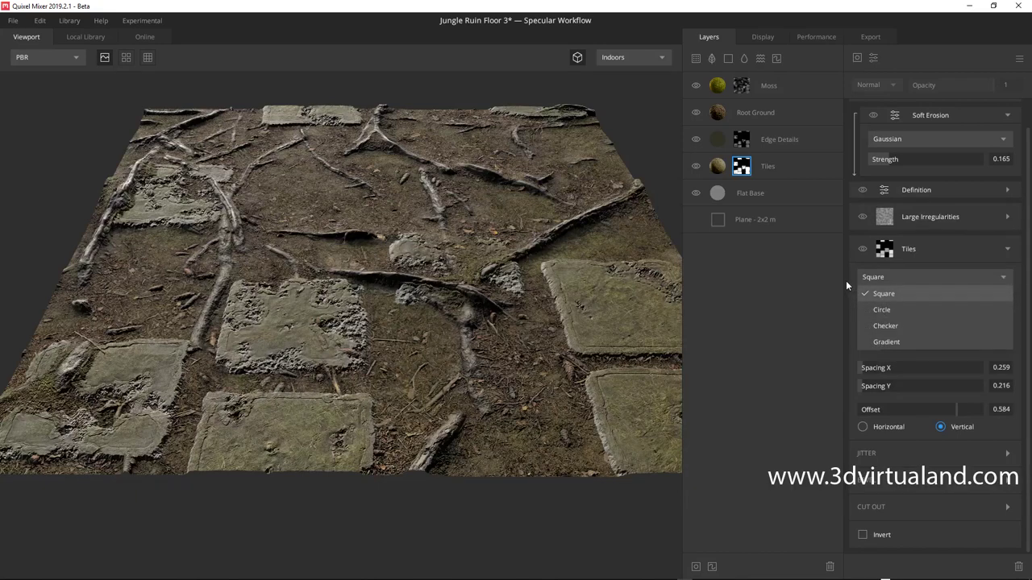
- Change the Tiles mask shape to Circle and inspect the round slabs
{"action": "left_click", "coordinate": [882, 311]}
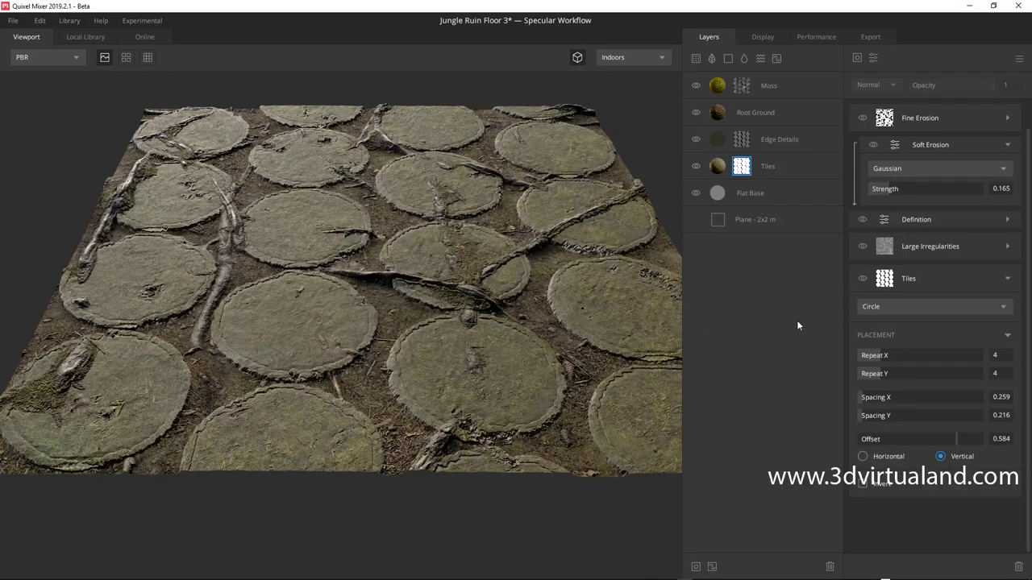
{"action": "mouse_move", "coordinate": [459, 248]}
{"action": "left_mouse_down"}
{"action": "mouse_move", "coordinate": [468, 329]}
{"action": "mouse_move", "coordinate": [461, 230]}
{"action": "mouse_move", "coordinate": [457, 335]}
{"action": "mouse_move", "coordinate": [457, 287]}
{"action": "mouse_move", "coordinate": [454, 316]}
{"action": "mouse_move", "coordinate": [474, 263]}
{"action": "left_mouse_up"}
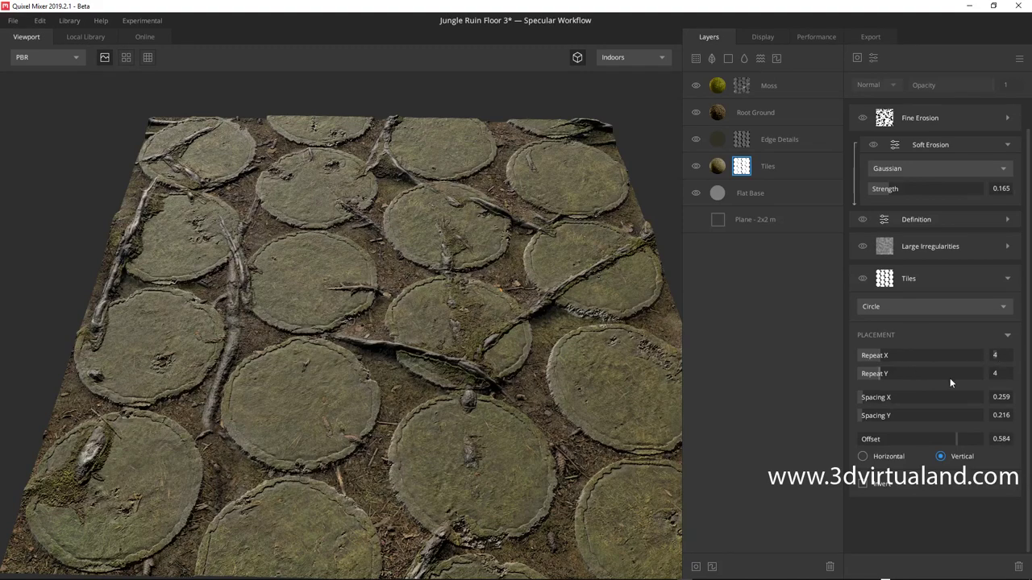
- Try 6 repeats on the circular tiles and inspect the denser layout
{"action": "left_click", "coordinate": [994, 374]}
{"action": "type", "text": "6"}
{"action": "left_click", "coordinate": [995, 360]}
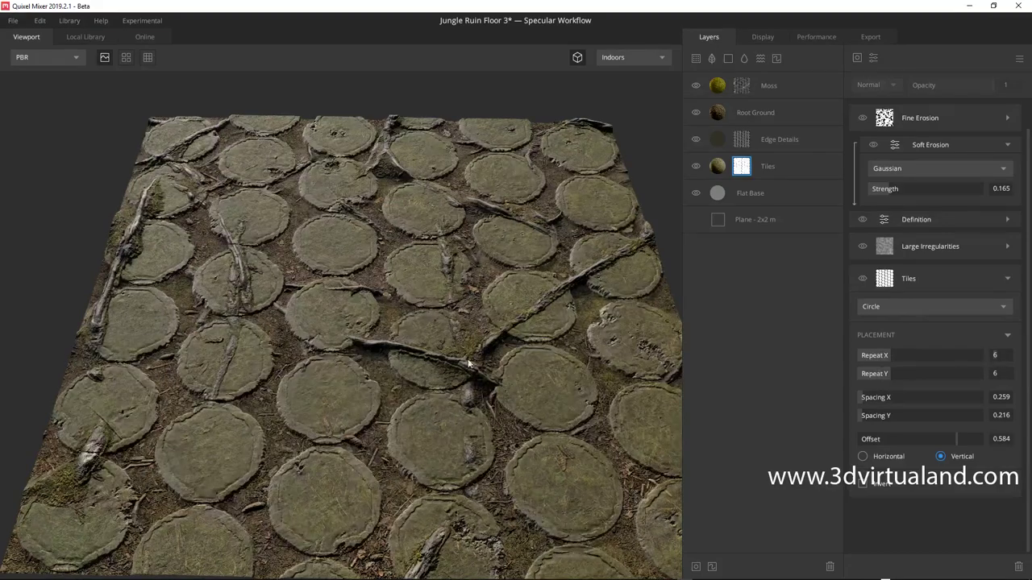
{"action": "mouse_move", "coordinate": [431, 328]}
{"action": "left_mouse_down"}
{"action": "mouse_move", "coordinate": [432, 262]}
{"action": "mouse_move", "coordinate": [432, 274]}
{"action": "left_mouse_up"}
{"action": "type", "text": "8"}
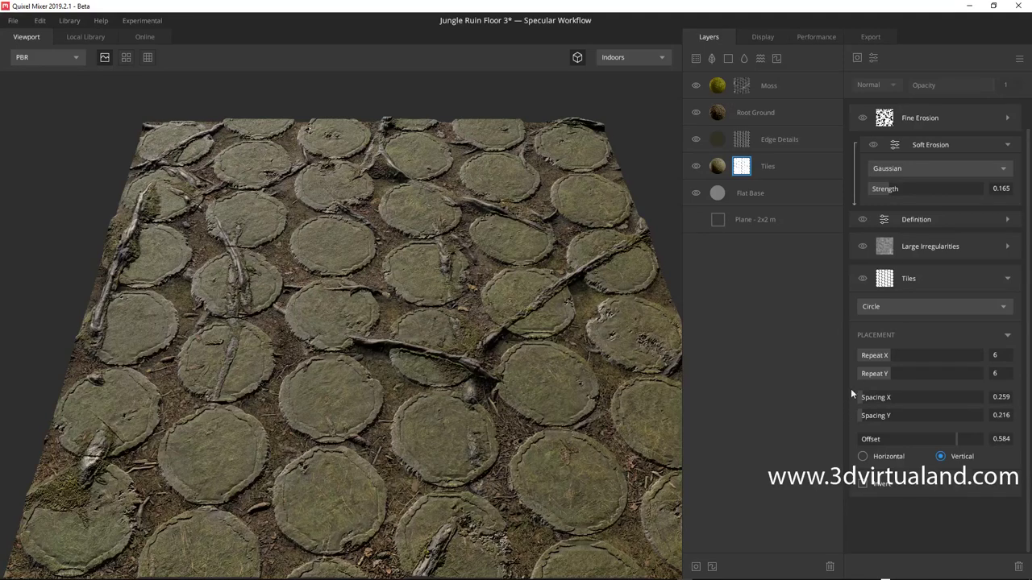
- Raise the repeats to 8, correcting a mistyped 68, and check the tiles from above
{"action": "left_click", "coordinate": [997, 369]}
{"action": "type", "text": "8"}
{"action": "key", "text": "Return"}
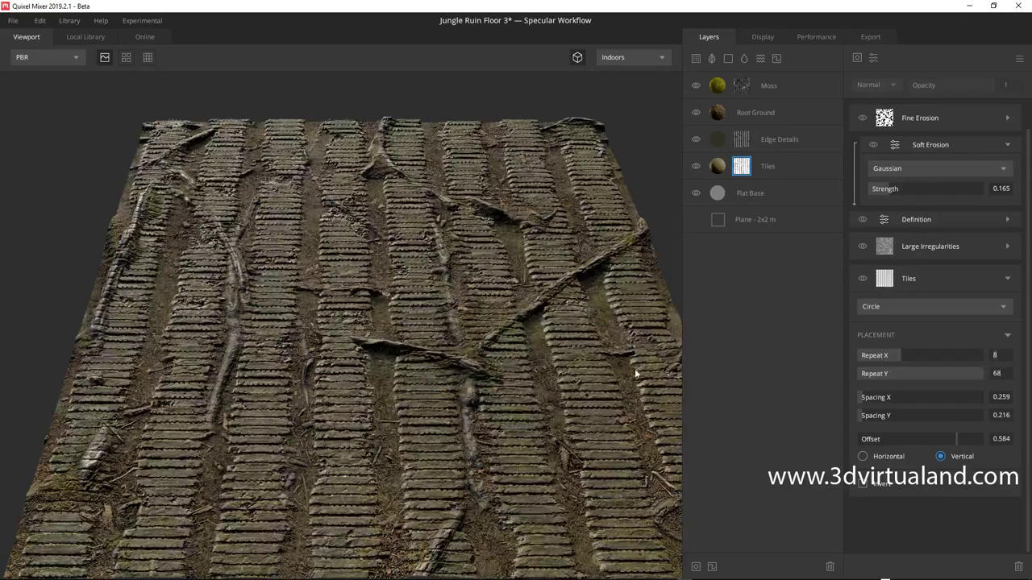
{"action": "left_click", "coordinate": [997, 376]}
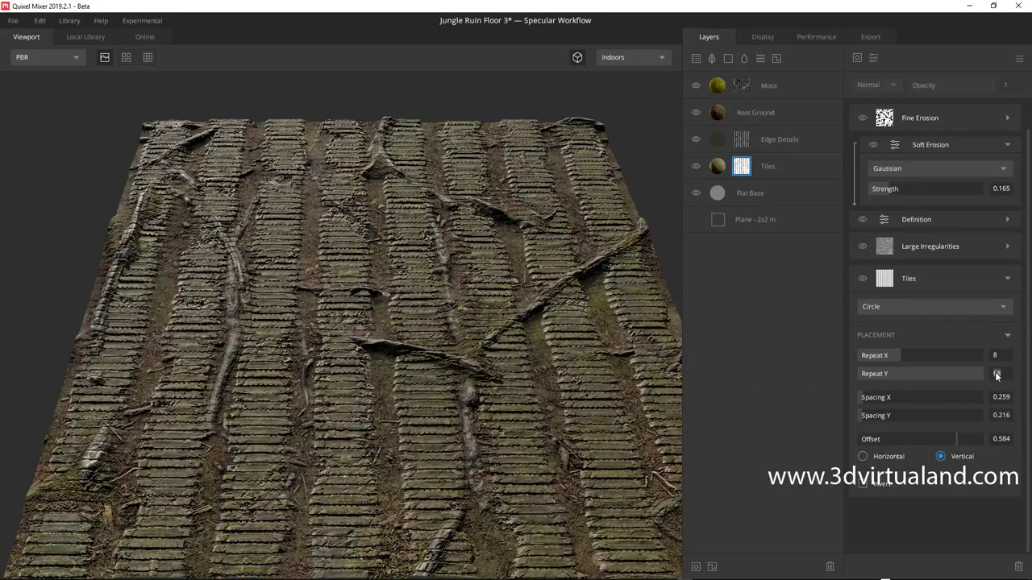
{"action": "type", "text": "8"}
{"action": "key", "text": "Return"}
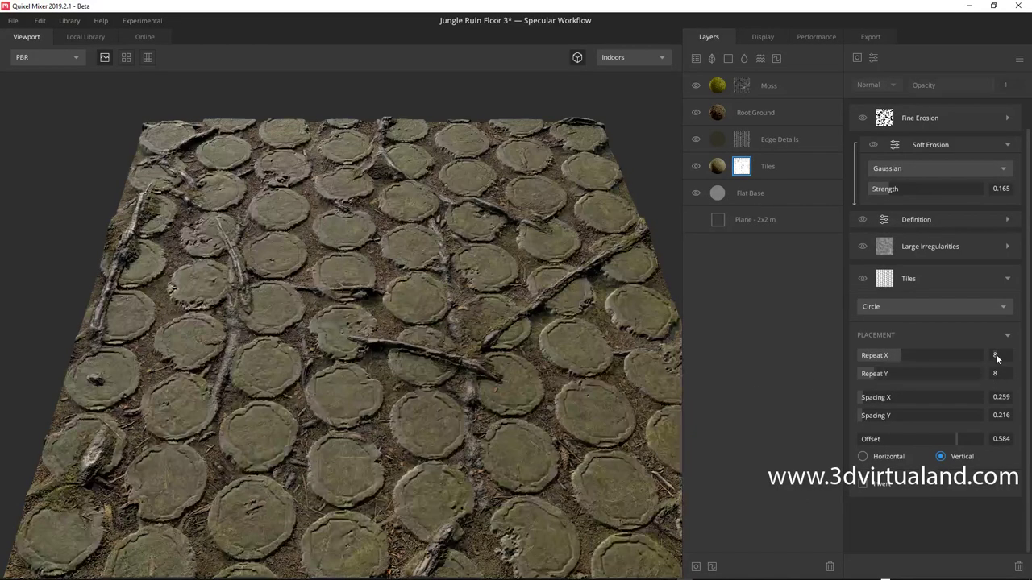
{"action": "mouse_move", "coordinate": [454, 303]}
{"action": "left_mouse_down"}
{"action": "mouse_move", "coordinate": [451, 373]}
{"action": "mouse_move", "coordinate": [455, 227]}
{"action": "mouse_move", "coordinate": [456, 342]}
{"action": "mouse_move", "coordinate": [451, 261]}
{"action": "left_mouse_up"}
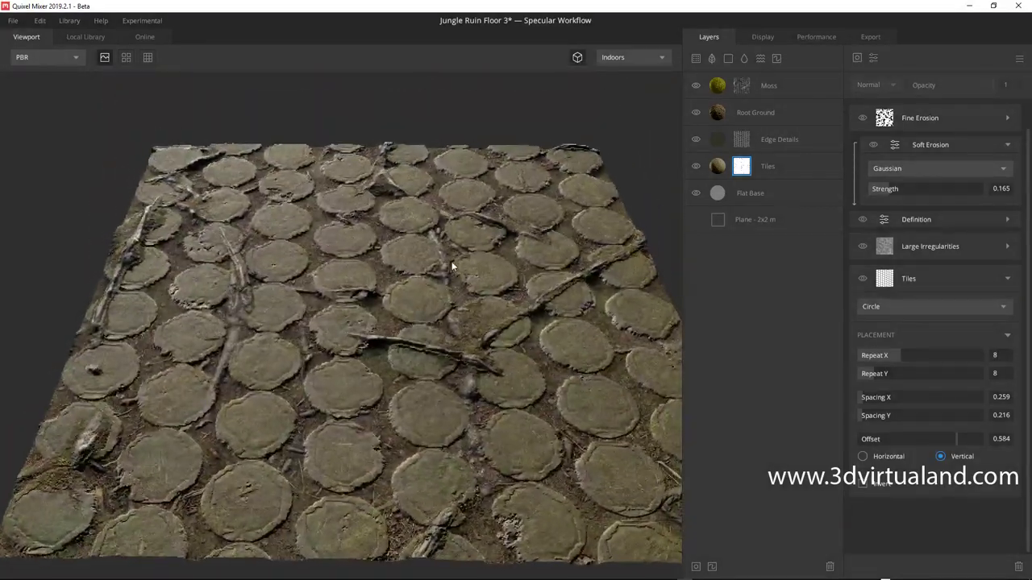
- Reset the circular tile repeats to 4 in X and Y
{"action": "left_click", "coordinate": [994, 360]}
{"action": "type", "text": "4"}
{"action": "key", "text": "Return"}
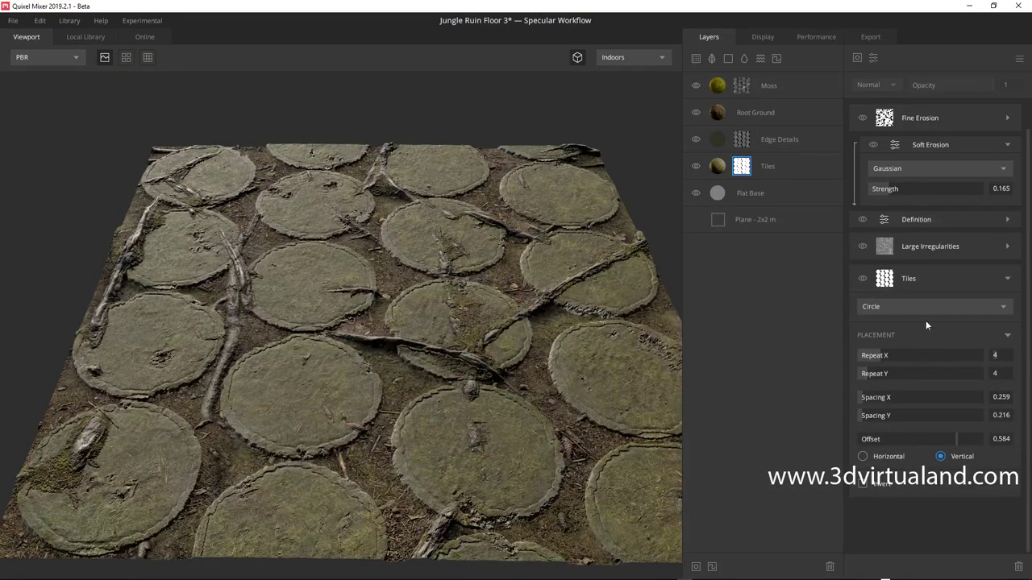
{"action": "left_click", "coordinate": [890, 308]}
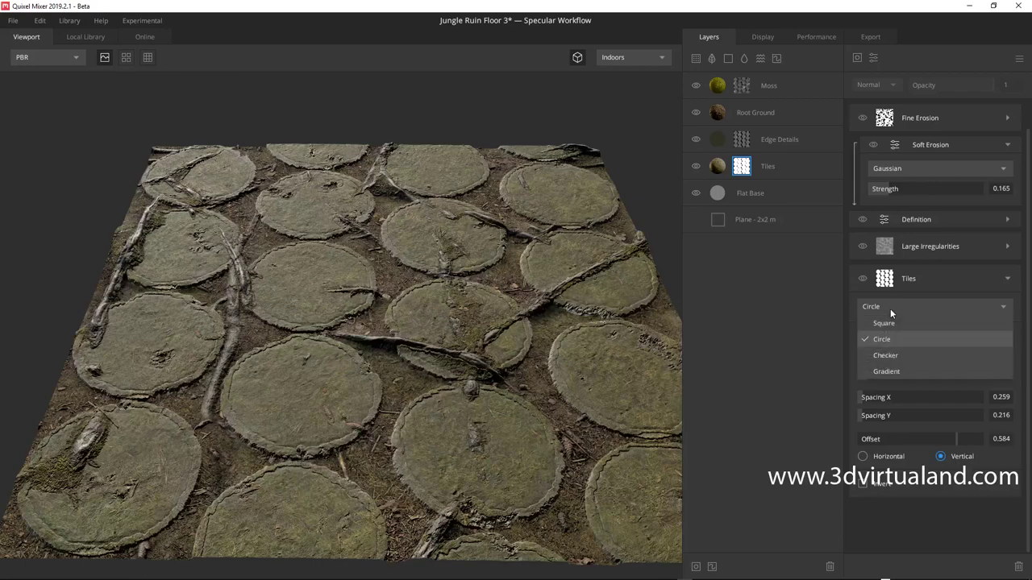
- Switch the tiles to a Checker pattern, testing Horizontal offset before keeping Vertical
{"action": "left_click", "coordinate": [881, 356]}
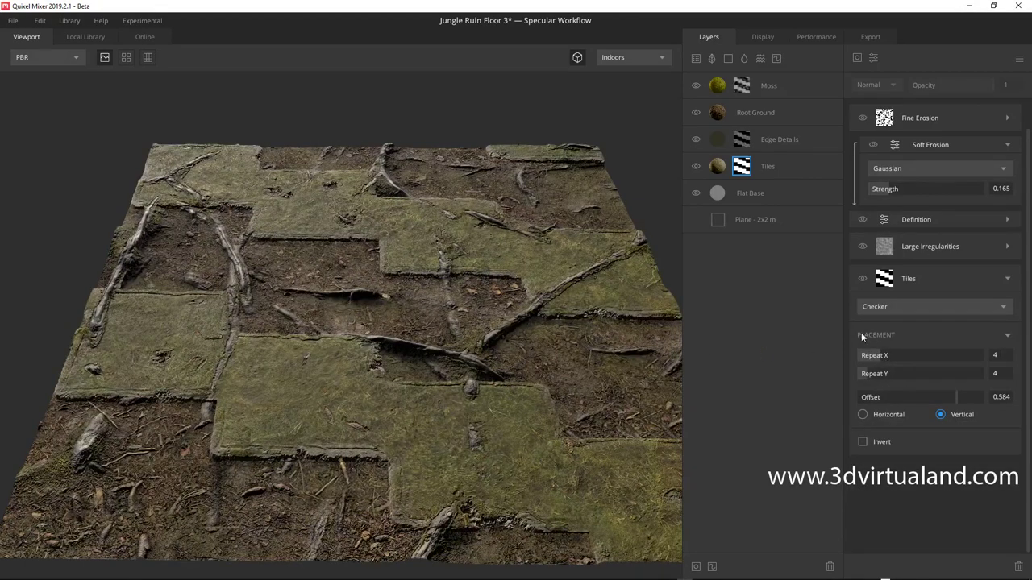
{"action": "mouse_move", "coordinate": [494, 337]}
{"action": "left_mouse_down"}
{"action": "mouse_move", "coordinate": [494, 347]}
{"action": "mouse_move", "coordinate": [490, 280]}
{"action": "mouse_move", "coordinate": [512, 339]}
{"action": "mouse_move", "coordinate": [525, 293]}
{"action": "mouse_move", "coordinate": [517, 280]}
{"action": "left_mouse_up"}
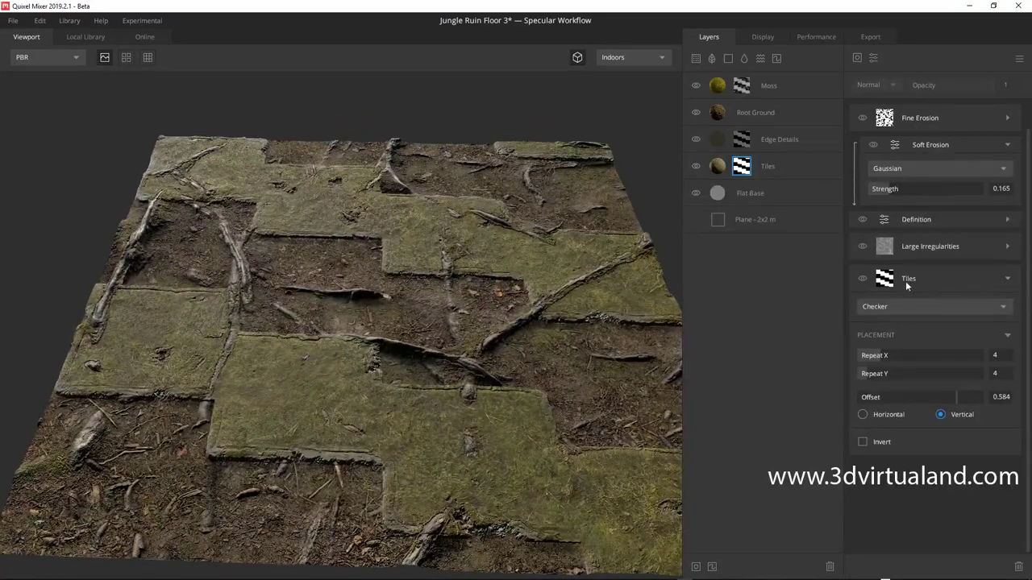
{"action": "left_click", "coordinate": [1008, 280]}
{"action": "left_click", "coordinate": [1007, 280]}
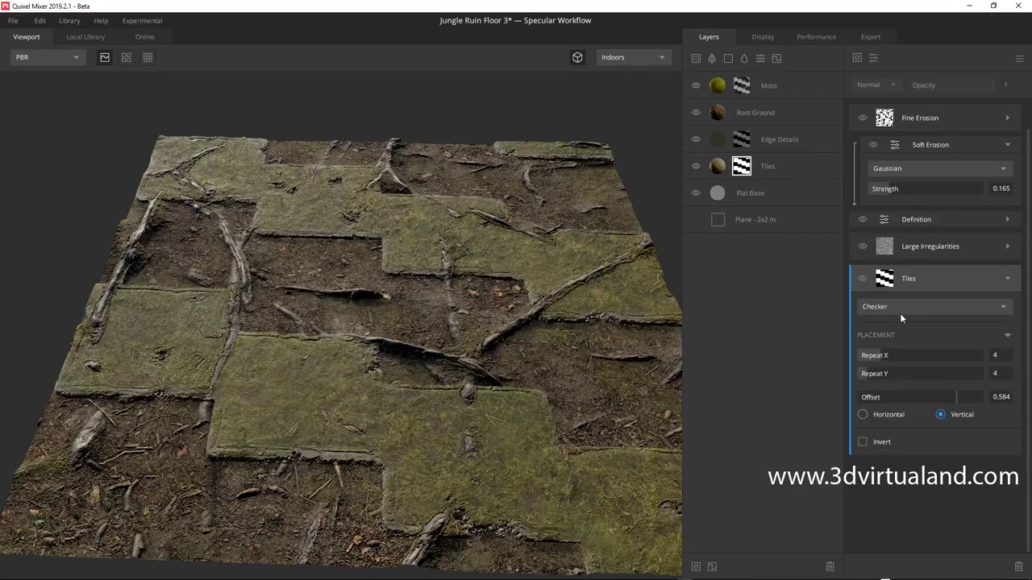
{"action": "left_click", "coordinate": [863, 414]}
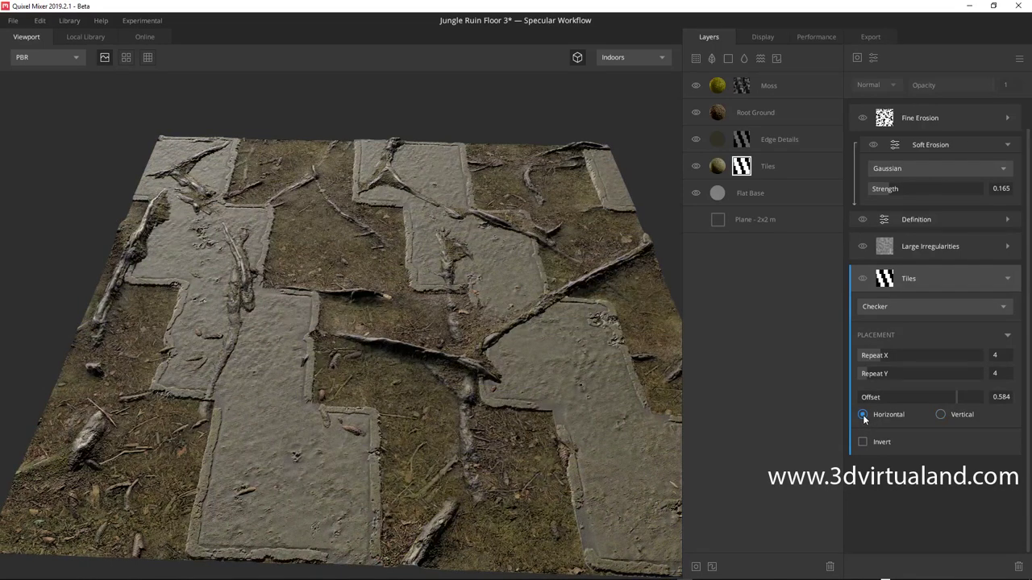
{"action": "left_click", "coordinate": [941, 414]}
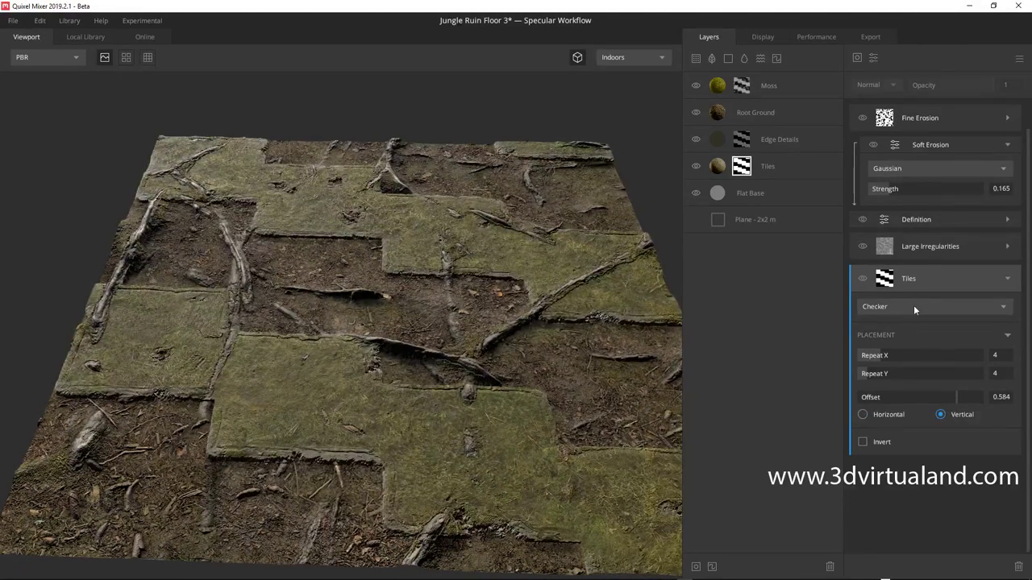
{"action": "left_click", "coordinate": [954, 308]}
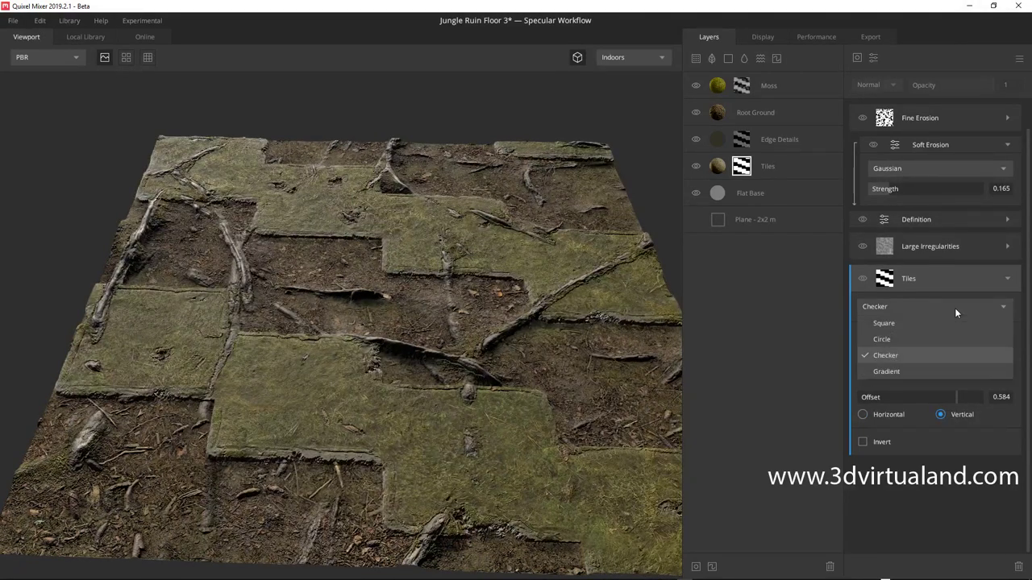
{"action": "left_click", "coordinate": [886, 372]}
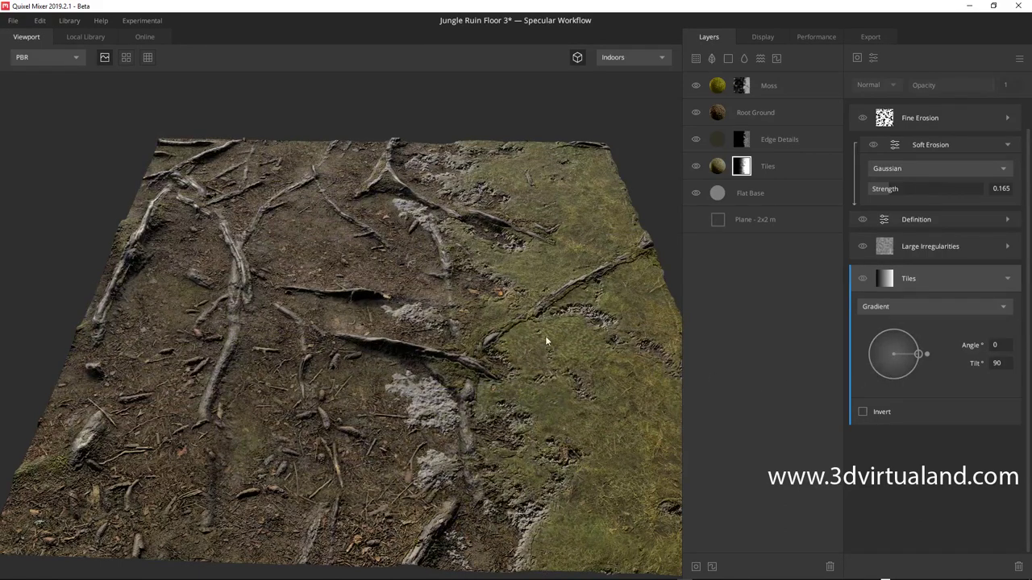
{"action": "left_click_drag", "start_coordinate": [535, 271], "coordinate": [548, 274]}
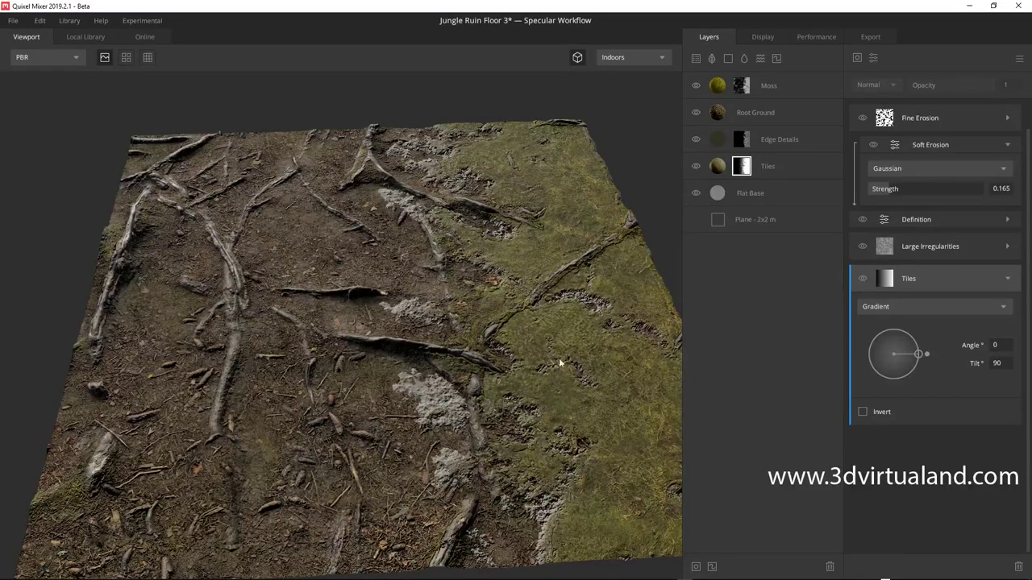
{"action": "left_click_drag", "start_coordinate": [557, 327], "coordinate": [540, 321]}
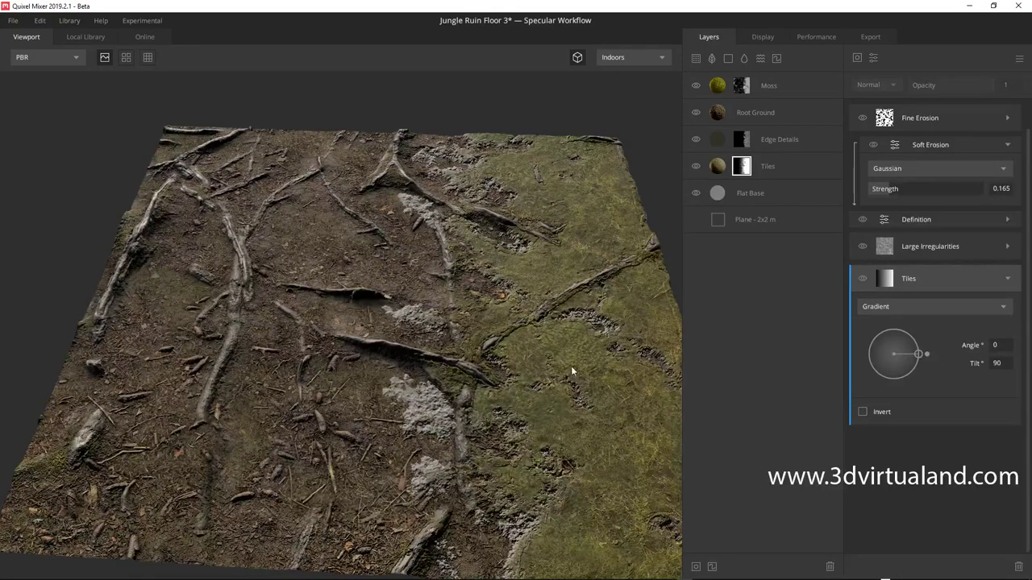
{"action": "left_click_drag", "start_coordinate": [571, 366], "coordinate": [523, 394]}
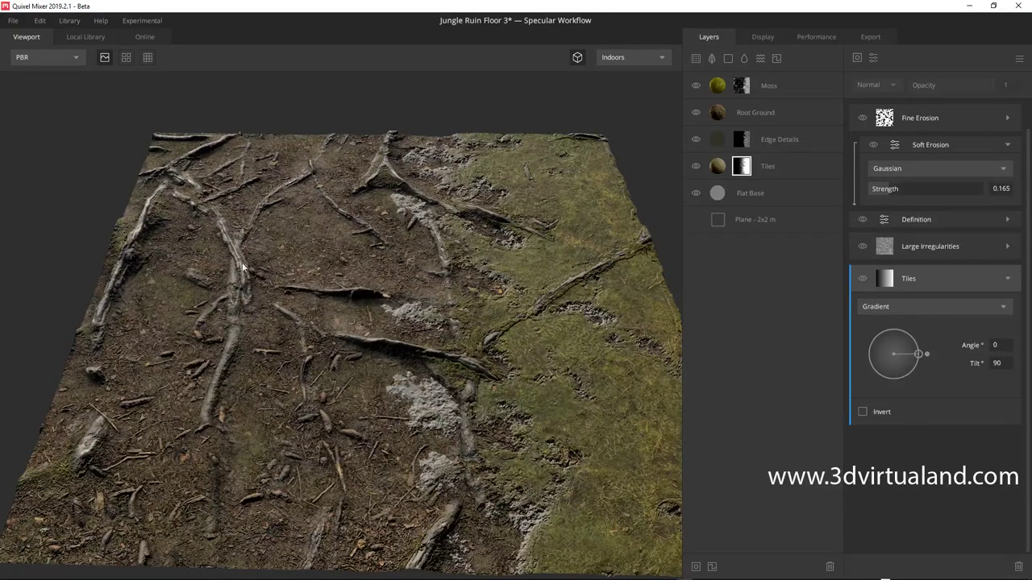
{"action": "left_click_drag", "start_coordinate": [274, 422], "coordinate": [284, 411]}
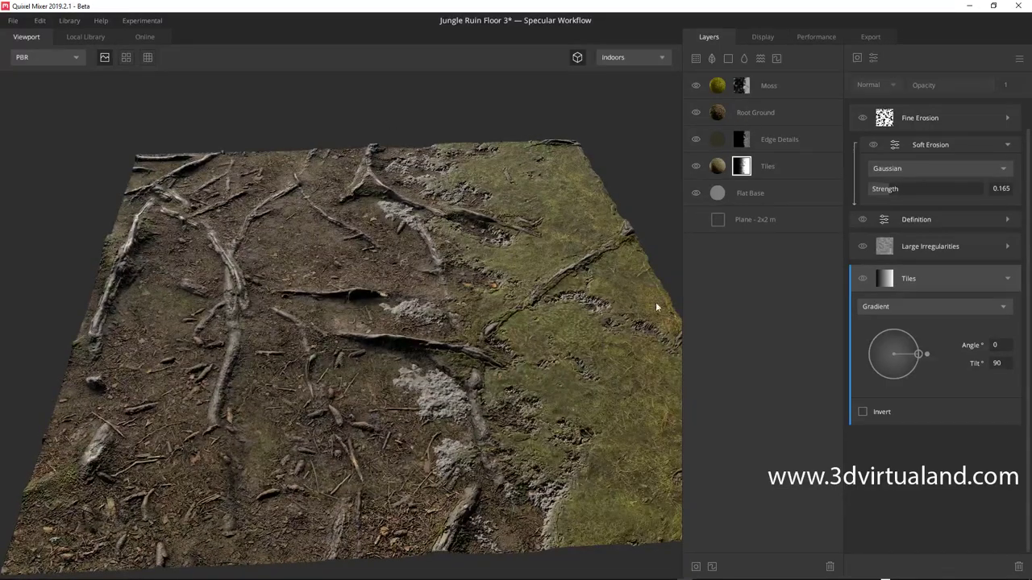
{"action": "scroll", "coordinate": [319, 338], "scroll_direction": "up", "scroll_amount": 3}
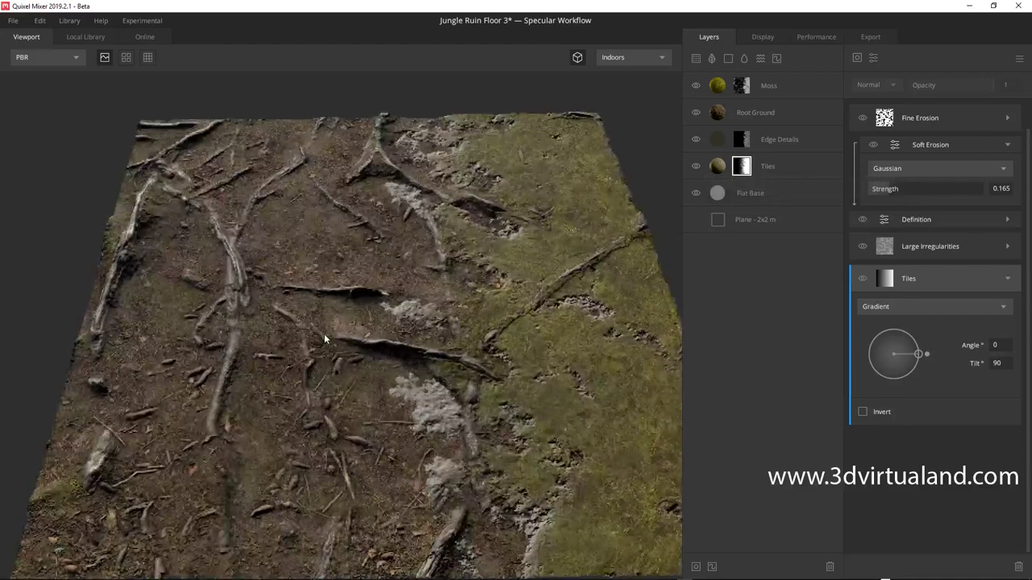
{"action": "scroll", "coordinate": [487, 347], "scroll_direction": "down", "scroll_amount": 1}
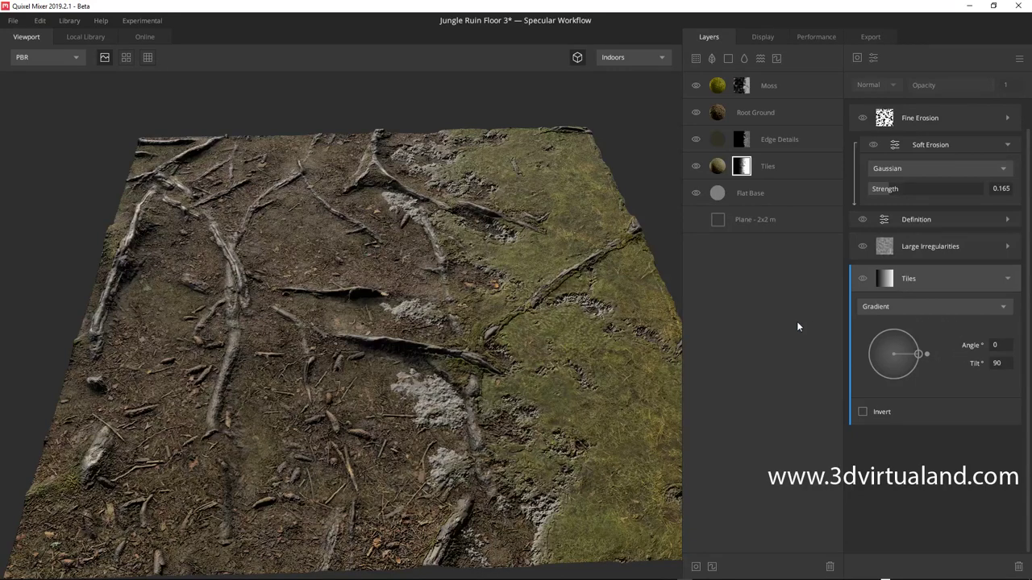
{"action": "left_click", "coordinate": [747, 167]}
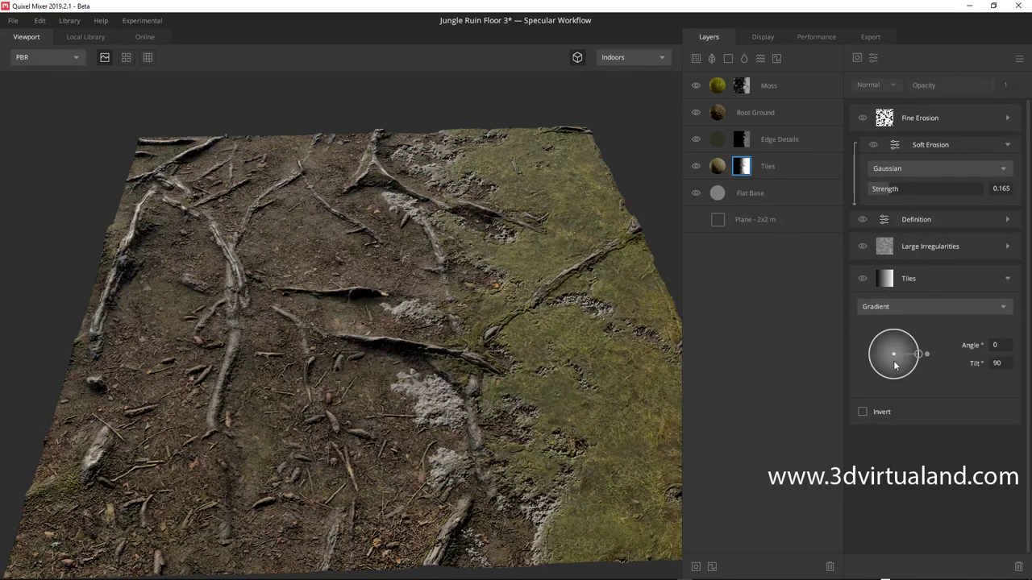
{"action": "left_click", "coordinate": [764, 169]}
{"action": "left_click", "coordinate": [743, 167]}
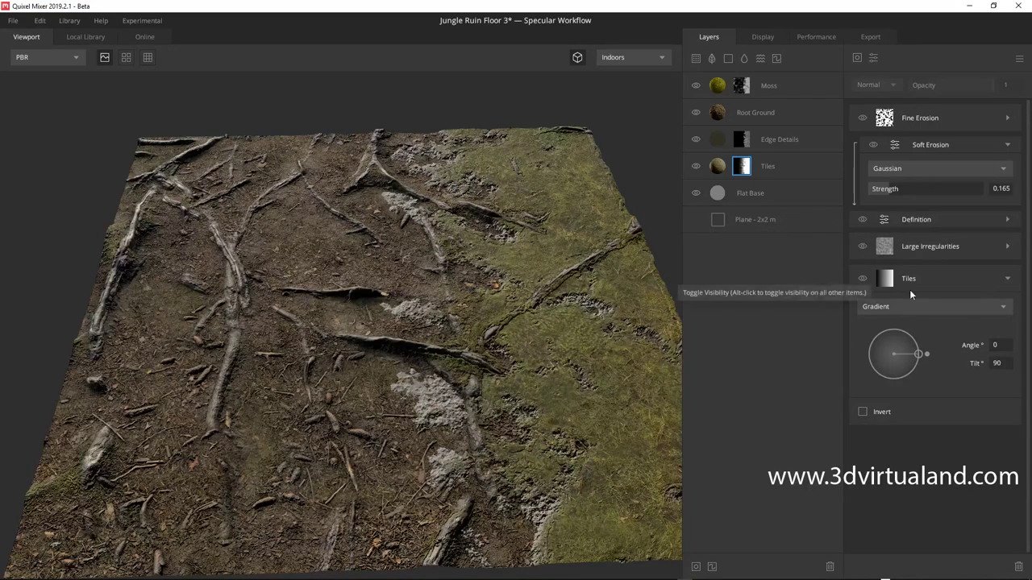
{"action": "left_click", "coordinate": [1008, 280]}
{"action": "left_click", "coordinate": [1007, 280]}
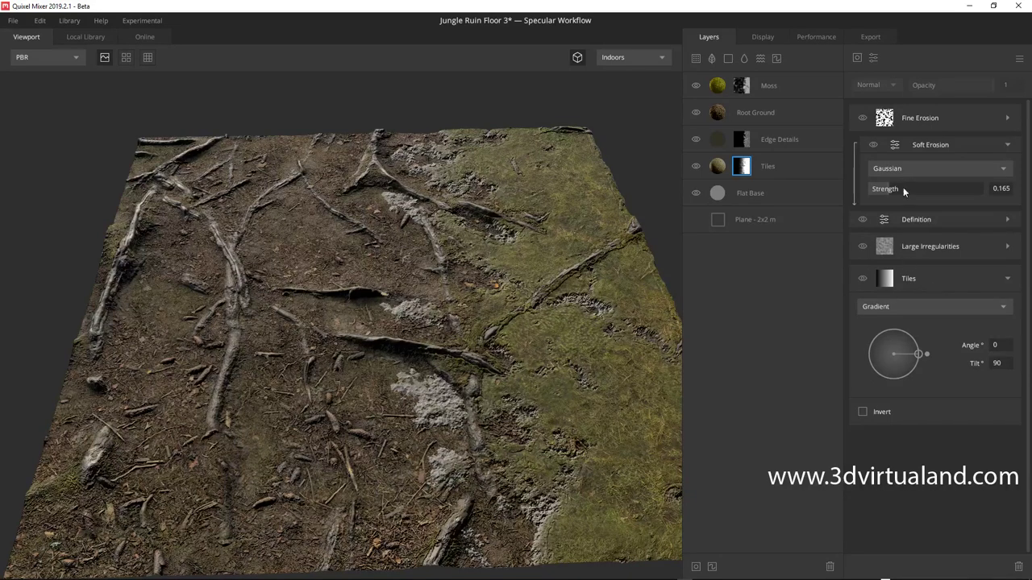
{"action": "left_click", "coordinate": [748, 197]}
{"action": "left_click", "coordinate": [772, 172]}
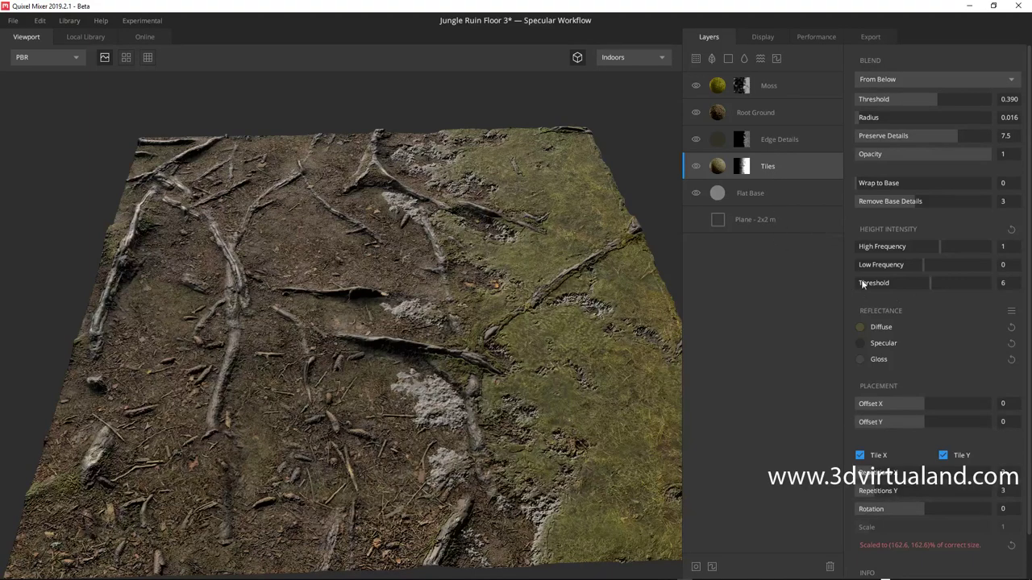
{"action": "left_click", "coordinate": [742, 166]}
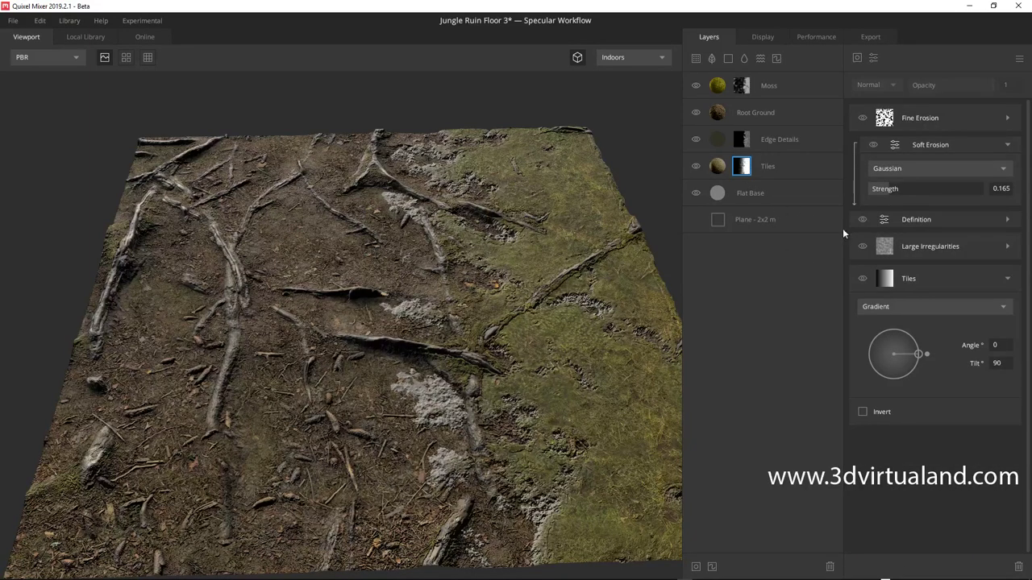
{"action": "left_click", "coordinate": [945, 169]}
{"action": "left_click", "coordinate": [798, 308]}
{"action": "left_click", "coordinate": [1007, 279]}
{"action": "left_click", "coordinate": [1008, 279]}
{"action": "left_click", "coordinate": [884, 281]}
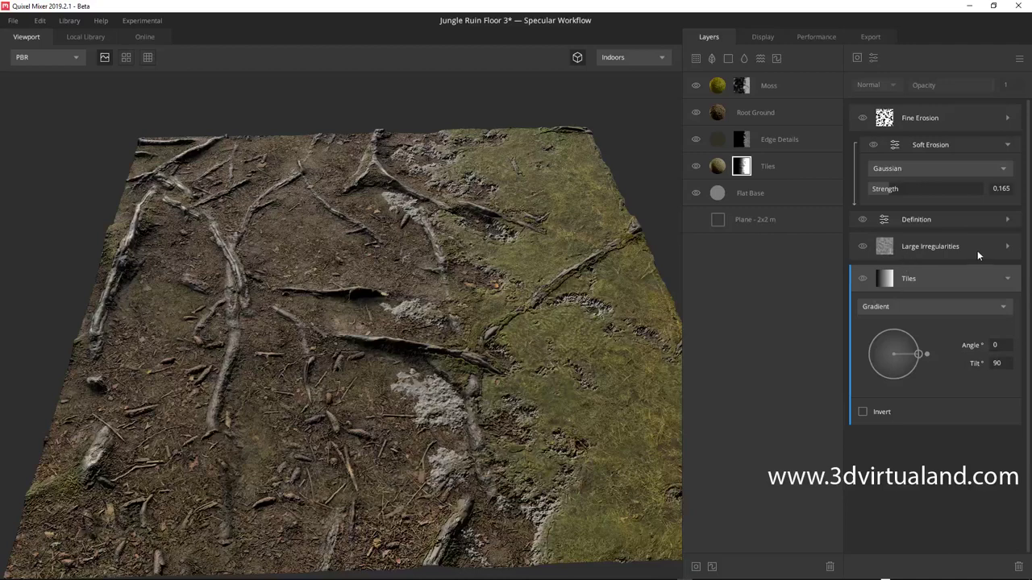
- Expand the Large Irregularities Worley 2 settings and return to the Tiles mask components
{"action": "left_click", "coordinate": [1006, 246]}
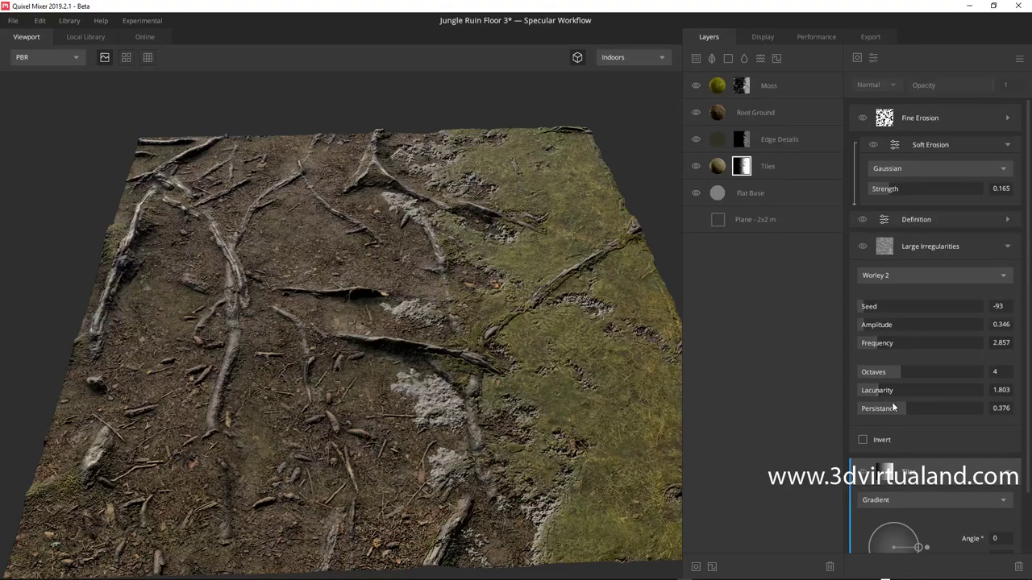
{"action": "scroll", "coordinate": [893, 406], "scroll_direction": "down", "scroll_amount": 2}
{"action": "scroll", "coordinate": [909, 455], "scroll_direction": "down", "scroll_amount": 1}
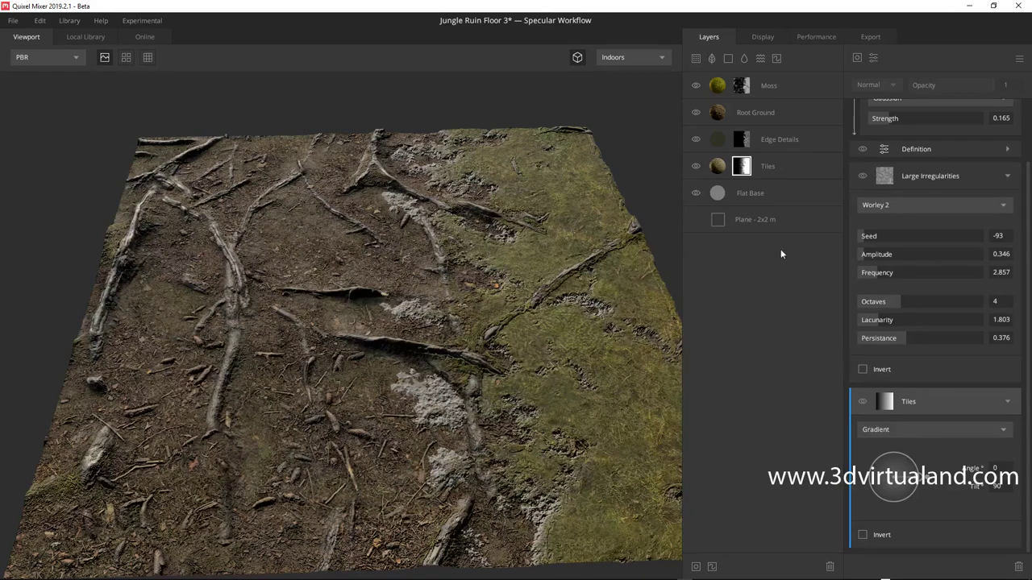
{"action": "left_click", "coordinate": [756, 170]}
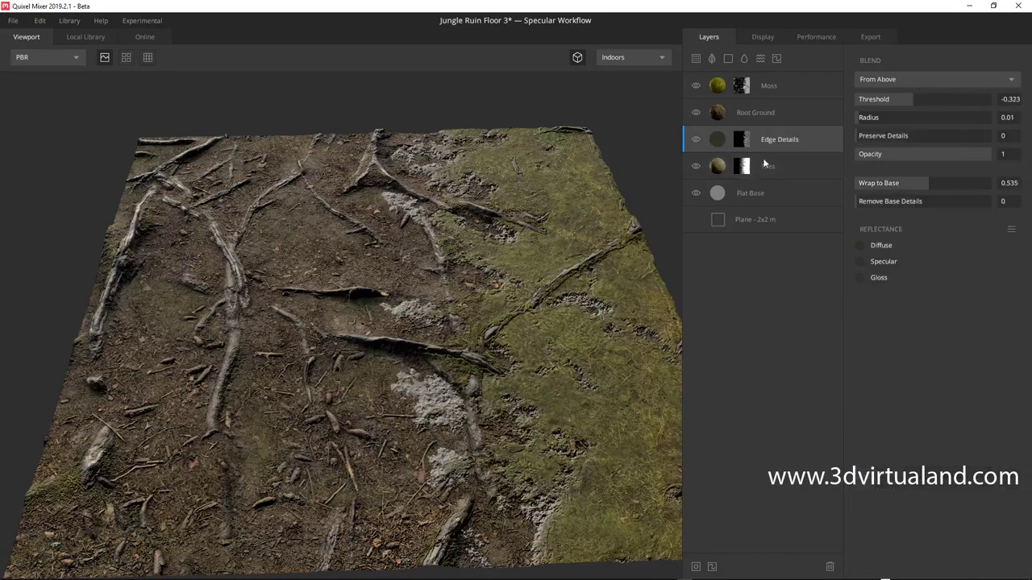
{"action": "left_click", "coordinate": [746, 167]}
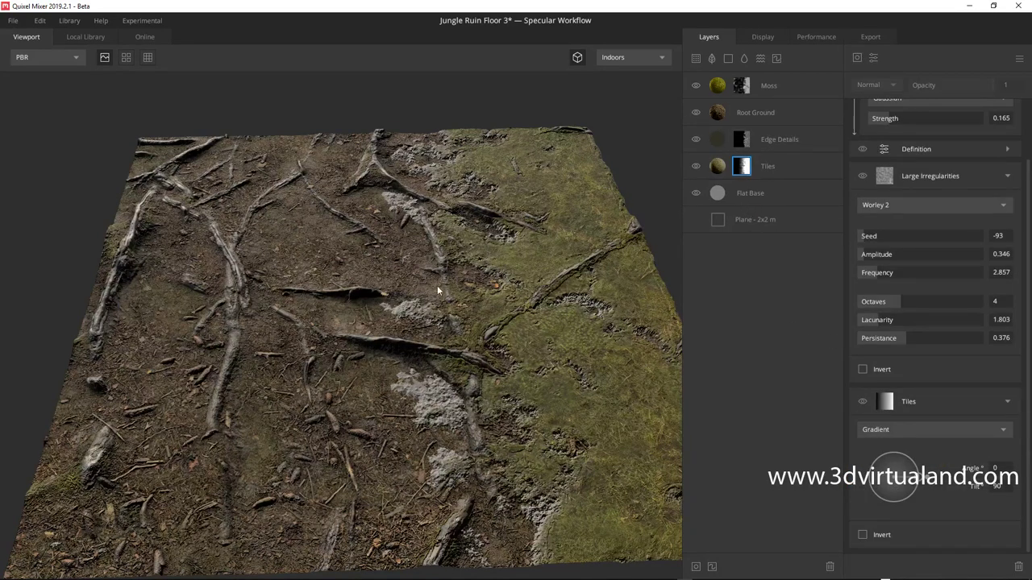
- Re-expand the Tiles Gradient component and list its pattern choices
{"action": "left_click_drag", "start_coordinate": [442, 295], "coordinate": [439, 248]}
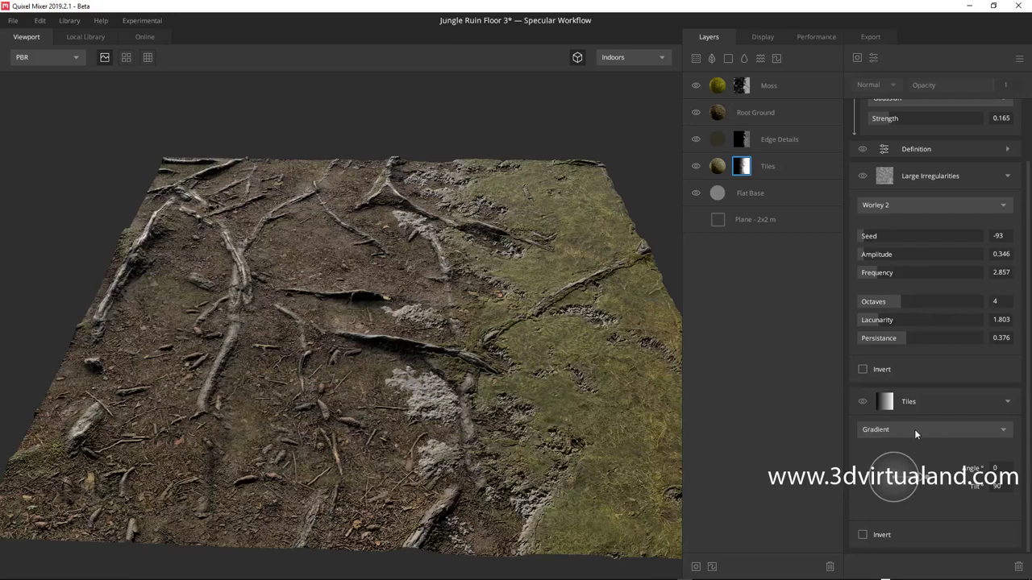
{"action": "left_click", "coordinate": [1006, 402]}
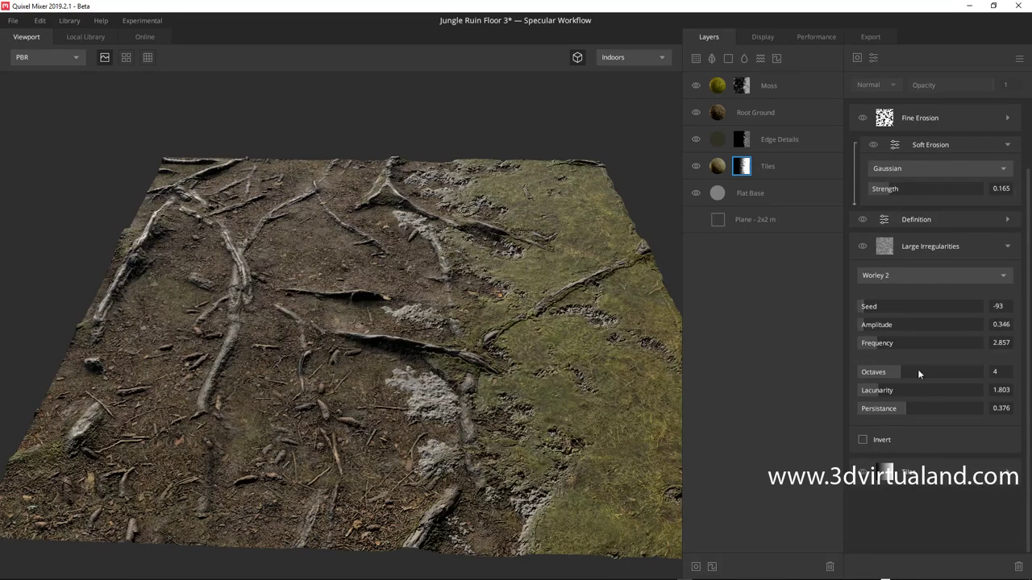
{"action": "left_click", "coordinate": [1007, 472]}
{"action": "scroll", "coordinate": [968, 472], "scroll_direction": "down", "scroll_amount": 2}
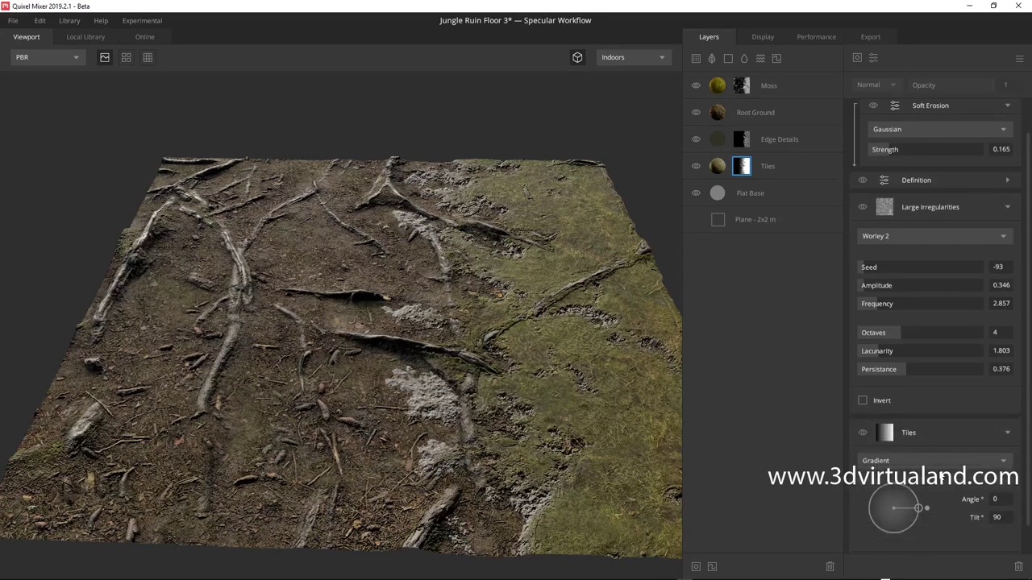
{"action": "left_click", "coordinate": [997, 436]}
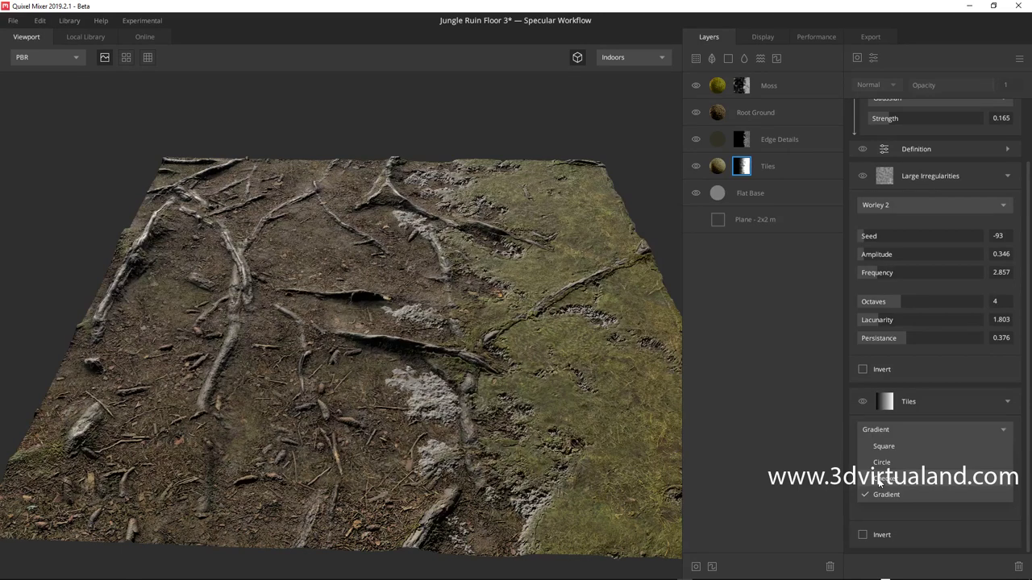
- Set the Tiles mask to Checker, trying Horizontal offset before settling on Vertical
{"action": "left_click", "coordinate": [880, 479]}
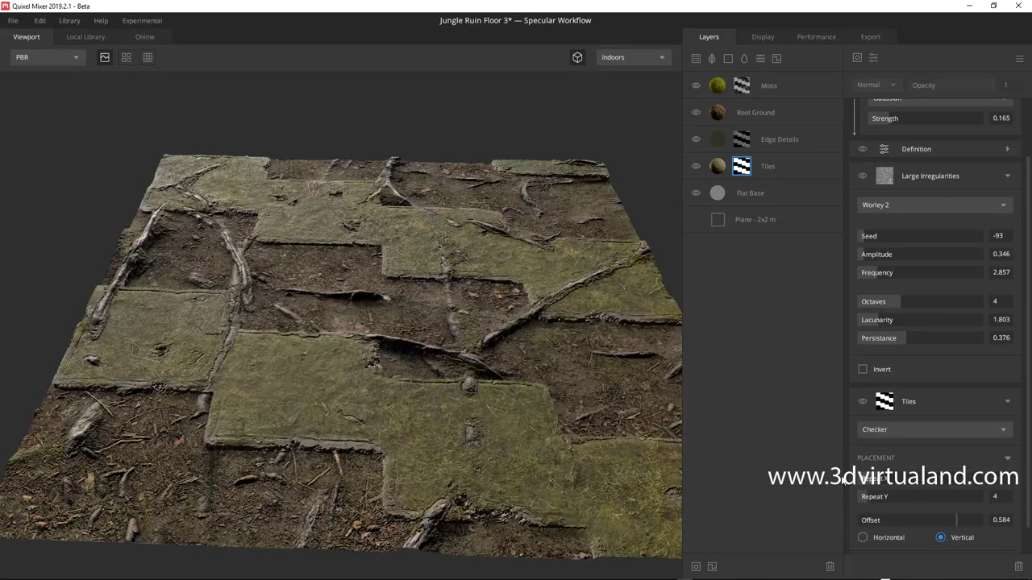
{"action": "scroll", "coordinate": [905, 424], "scroll_direction": "down", "scroll_amount": 1}
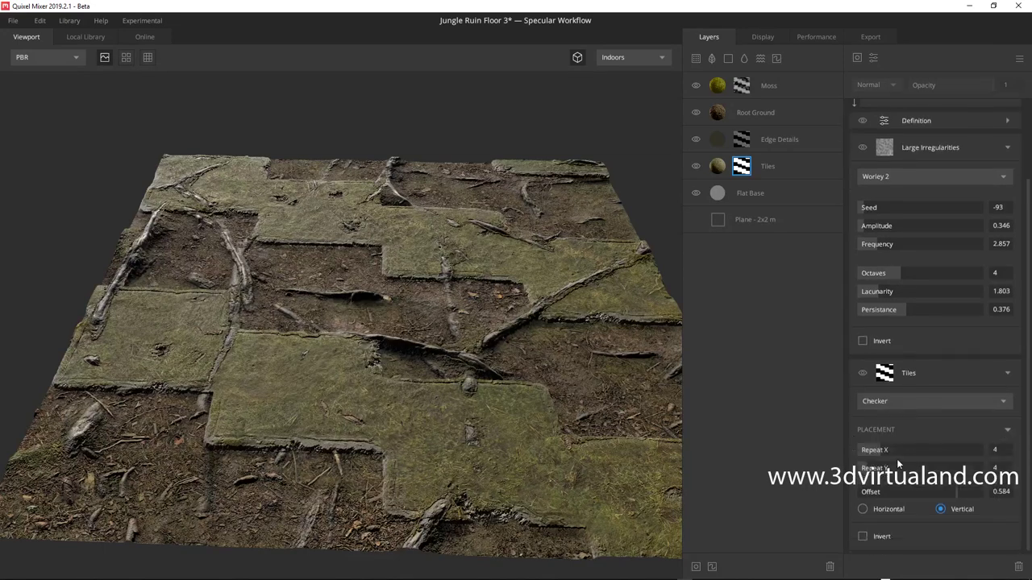
{"action": "left_click", "coordinate": [863, 507]}
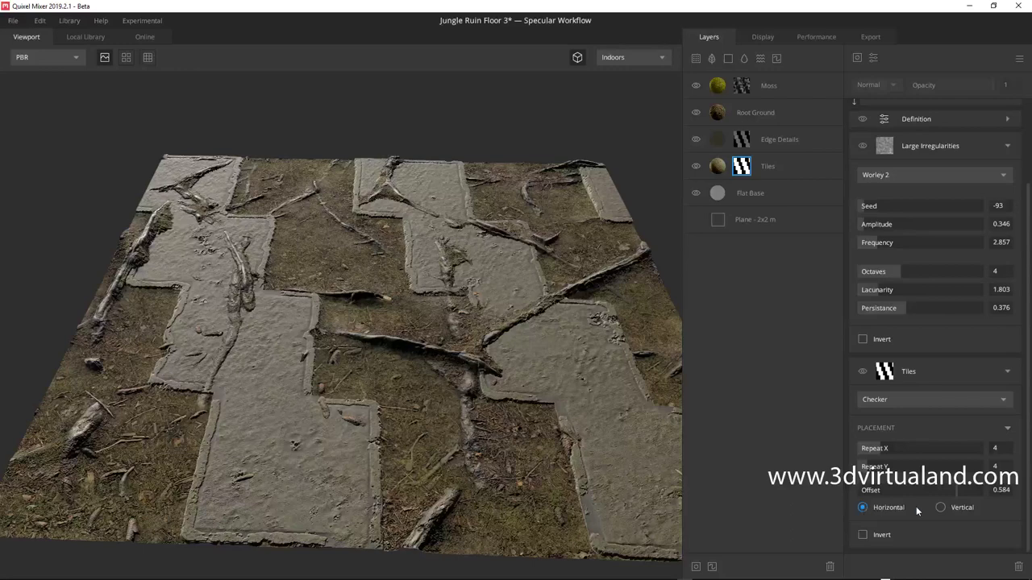
{"action": "left_click", "coordinate": [940, 508]}
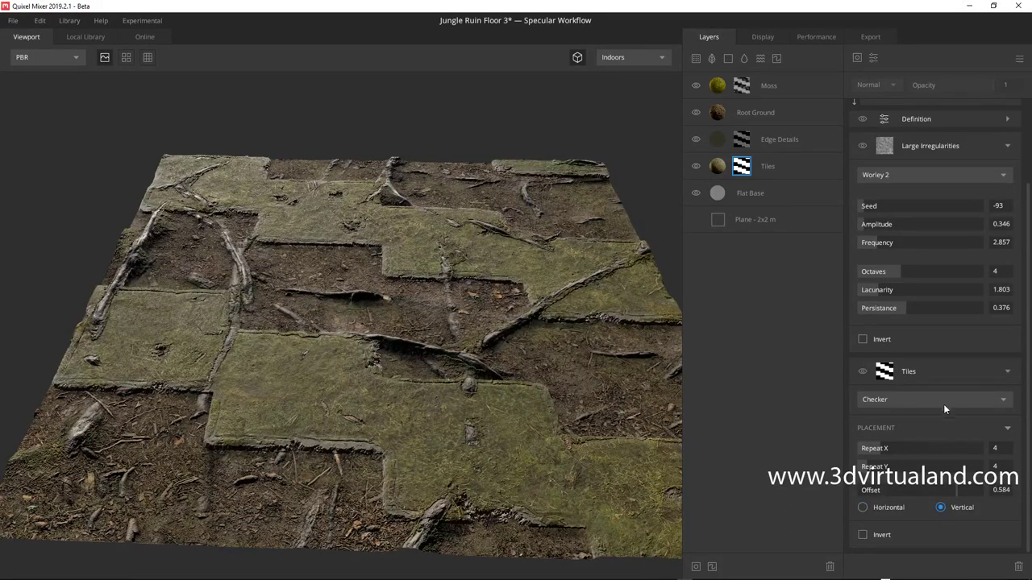
- Switch the Tiles mask back to Gradient and set its angle to 90 after trying 0
{"action": "left_click", "coordinate": [1003, 403]}
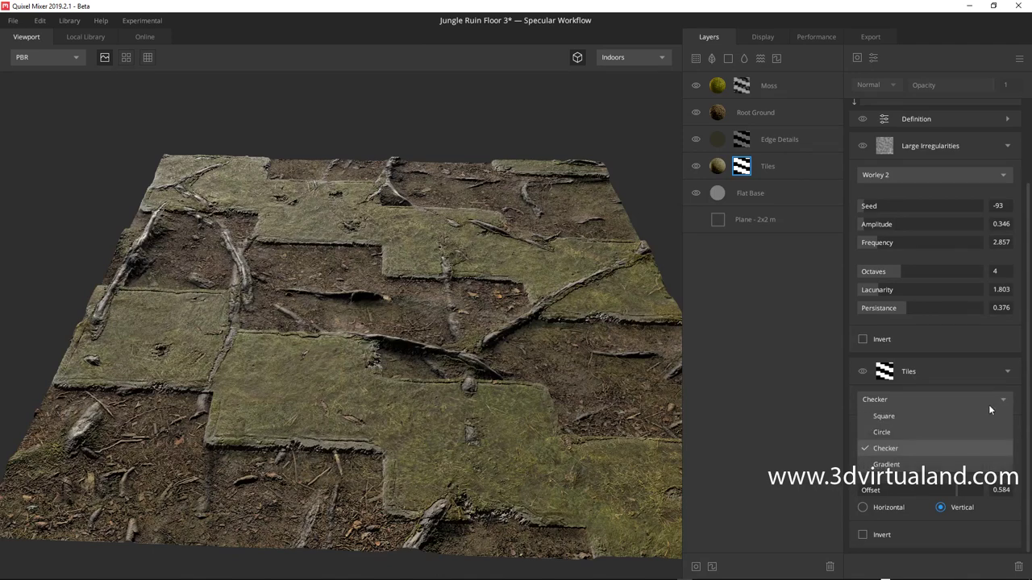
{"action": "left_click", "coordinate": [887, 465]}
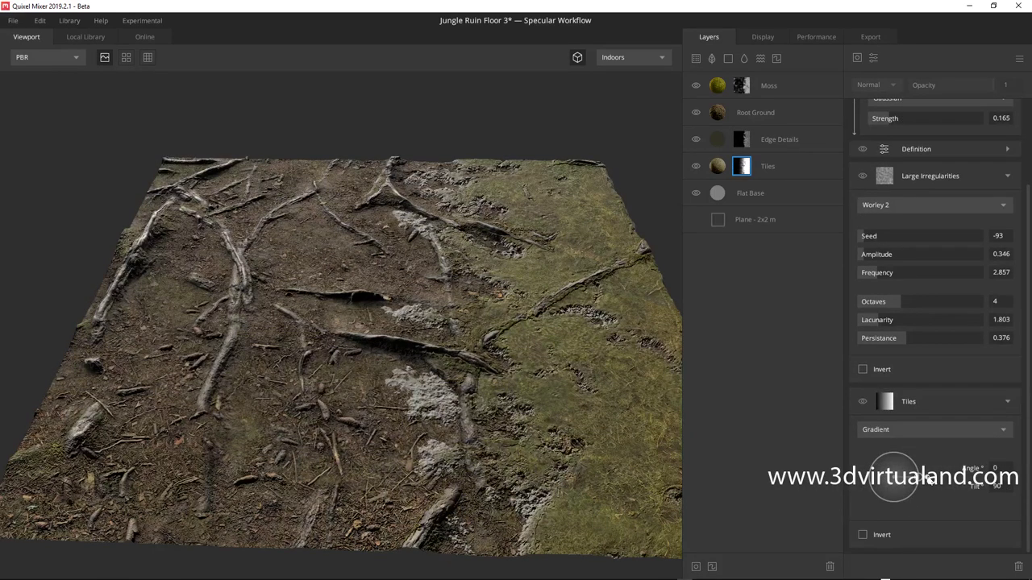
{"action": "mouse_move", "coordinate": [926, 479]}
{"action": "left_mouse_down"}
{"action": "mouse_move", "coordinate": [929, 489]}
{"action": "mouse_move", "coordinate": [924, 469]}
{"action": "mouse_move", "coordinate": [925, 481]}
{"action": "left_mouse_up"}
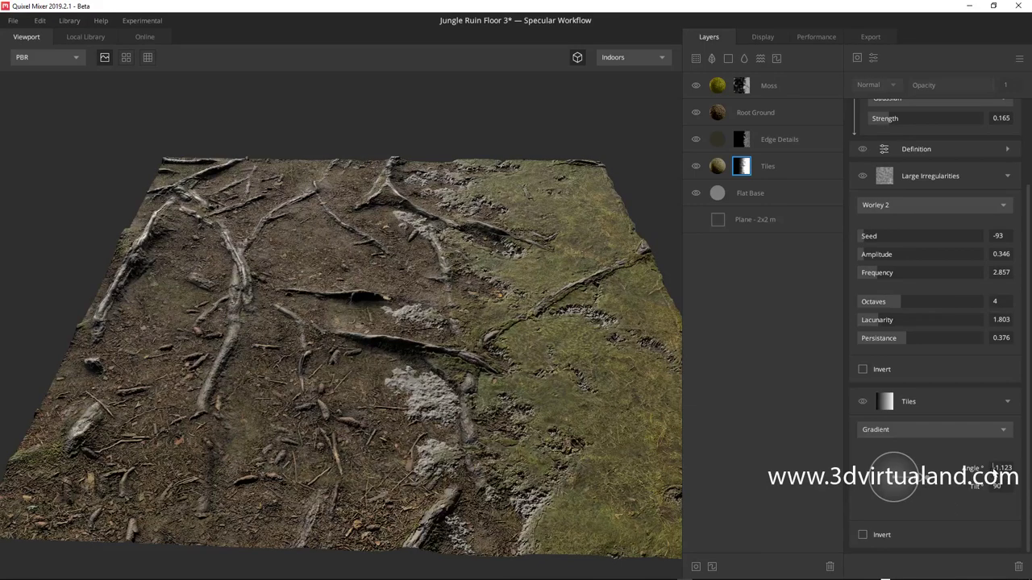
{"action": "type", "text": "0"}
{"action": "key", "text": "Return"}
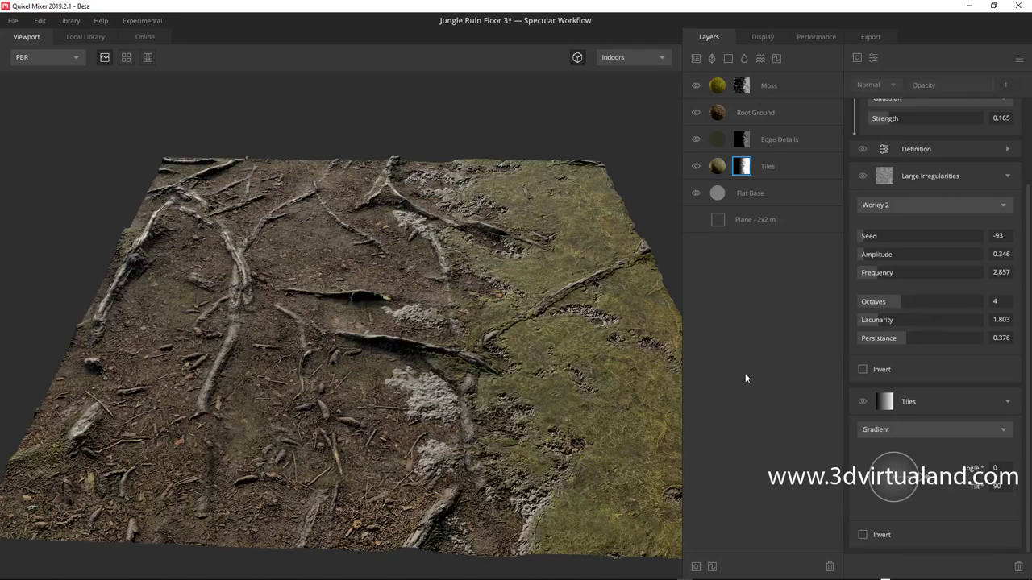
{"action": "left_click_drag", "start_coordinate": [922, 462], "coordinate": [888, 446]}
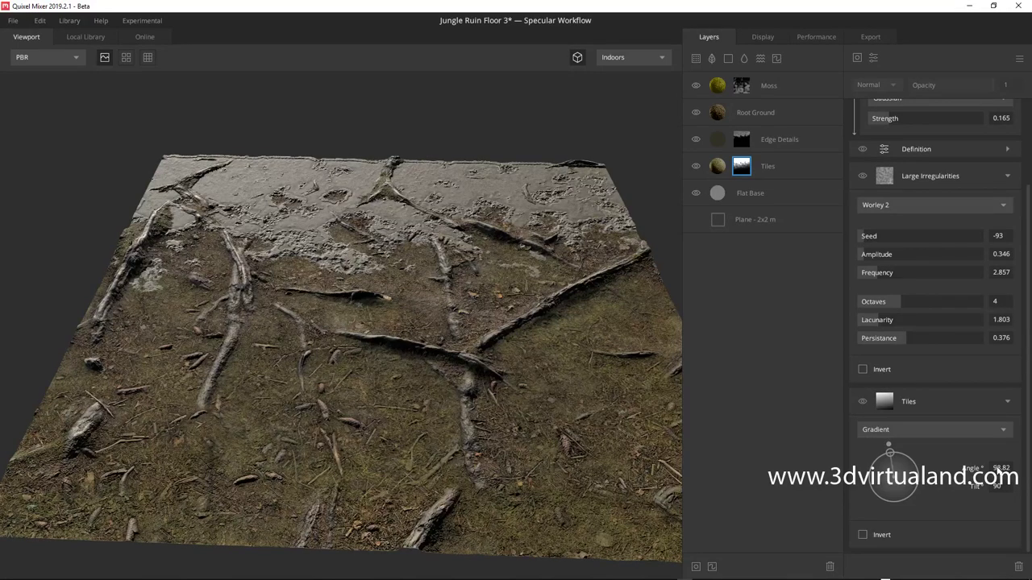
{"action": "double_click", "coordinate": [998, 469]}
{"action": "type", "text": "90"}
{"action": "key", "text": "Return"}
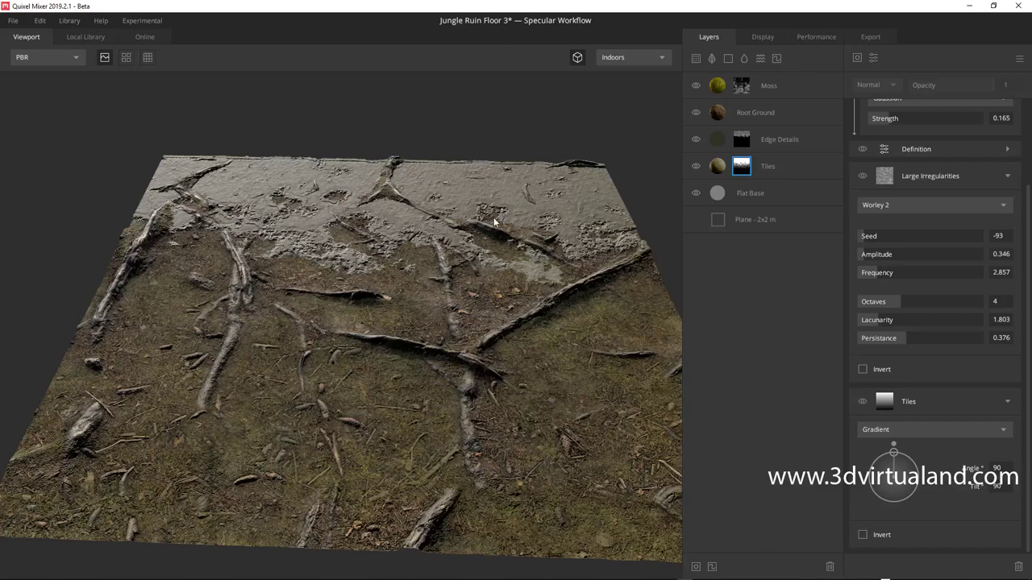
- Raise the gradient tilt to 79.64 and try angles -180 and -270
{"action": "left_click_drag", "start_coordinate": [894, 444], "coordinate": [893, 457]}
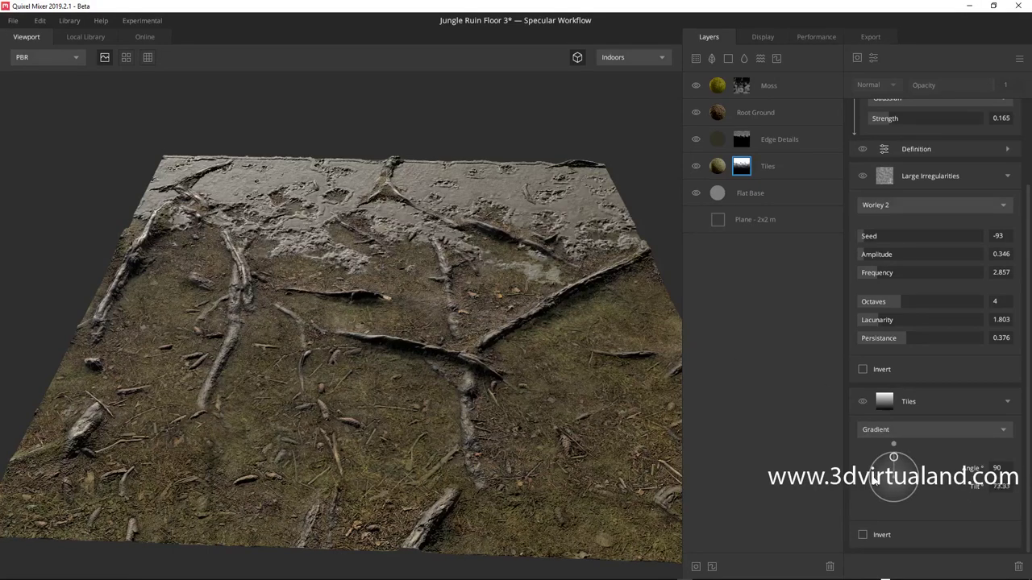
{"action": "mouse_move", "coordinate": [893, 456]}
{"action": "left_mouse_down"}
{"action": "mouse_move", "coordinate": [896, 446]}
{"action": "mouse_move", "coordinate": [867, 481]}
{"action": "left_mouse_up"}
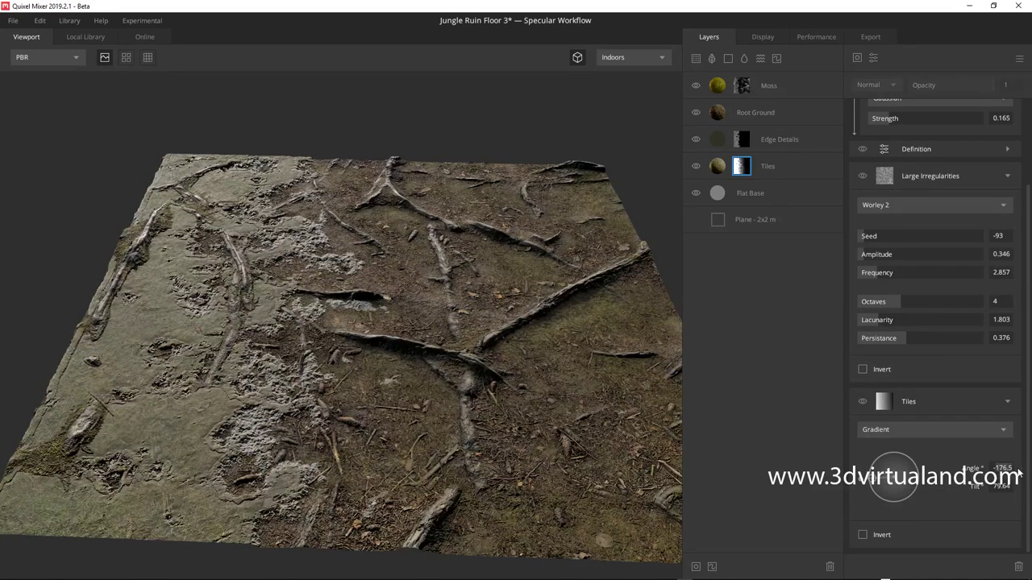
{"action": "type", "text": "-180"}
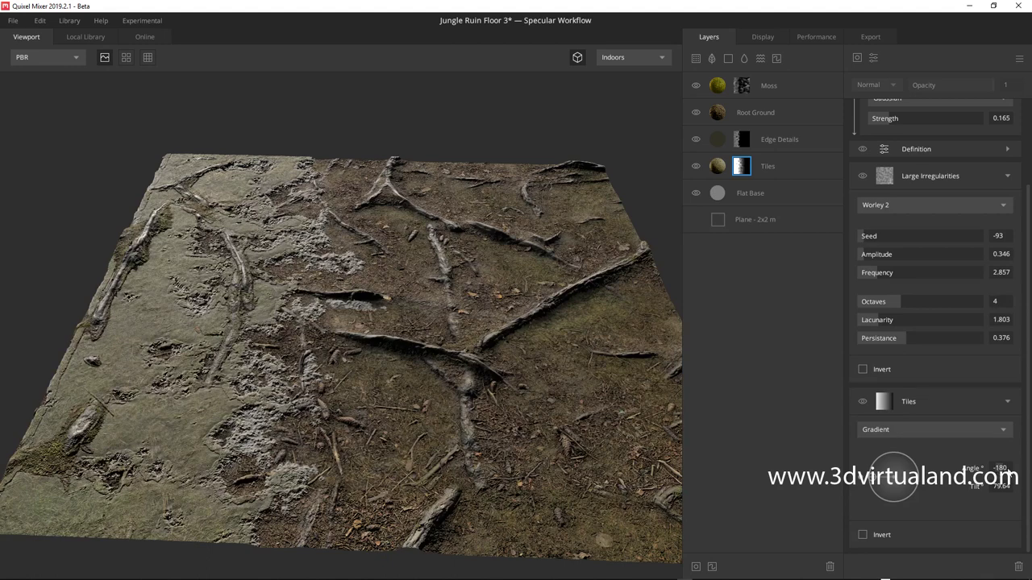
{"action": "type", "text": "-27"}
{"action": "type", "text": "0"}
{"action": "key", "text": "Return"}
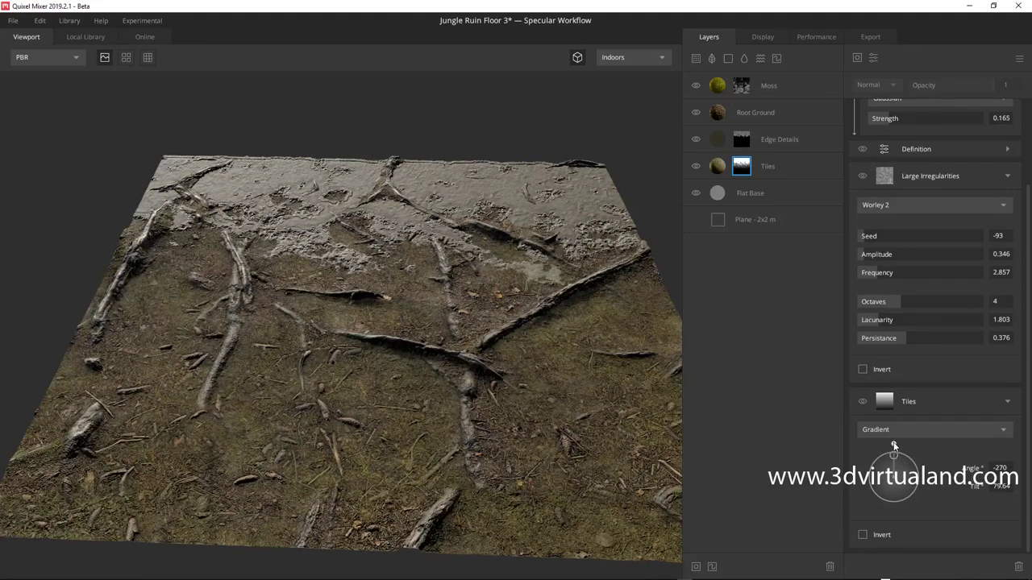
- Try a -90 gradient angle, then settle on an angle of 0
{"action": "left_click_drag", "start_coordinate": [893, 445], "coordinate": [895, 509]}
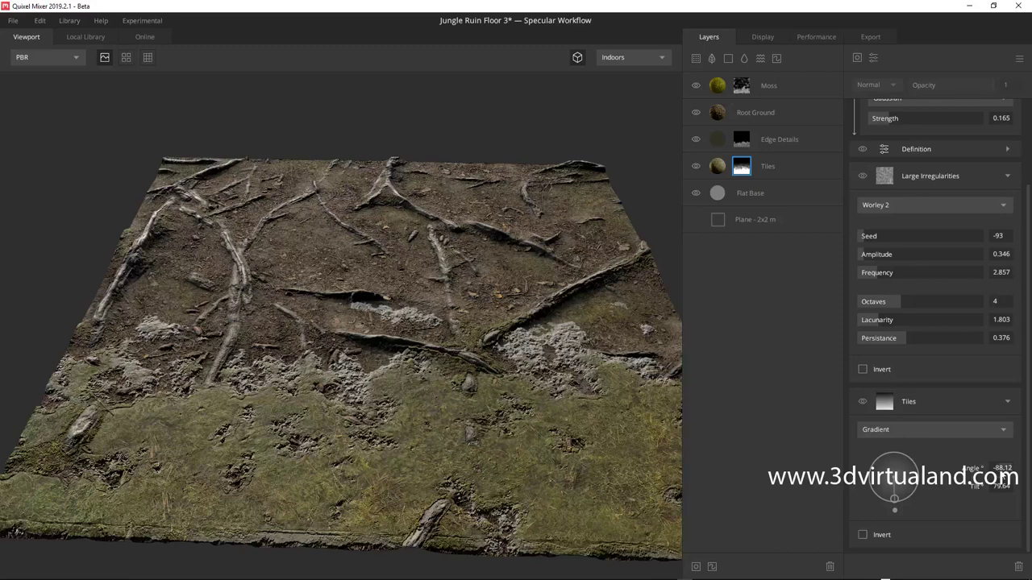
{"action": "left_click_drag", "start_coordinate": [995, 468], "coordinate": [1012, 468]}
{"action": "type", "text": "-90"}
{"action": "key", "text": "Return"}
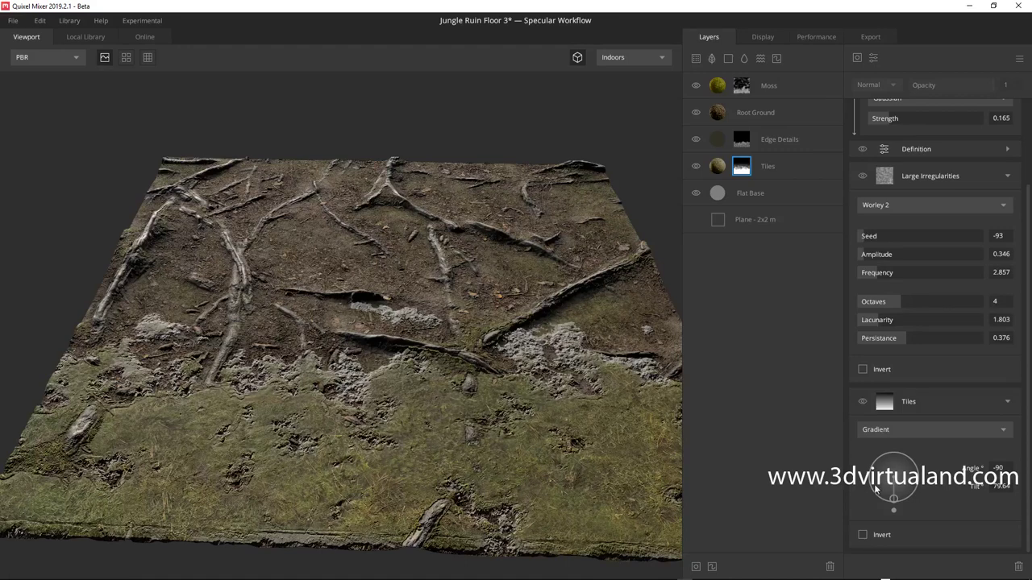
{"action": "left_click", "coordinate": [998, 468]}
{"action": "type", "text": "0"}
{"action": "key", "text": "Return"}
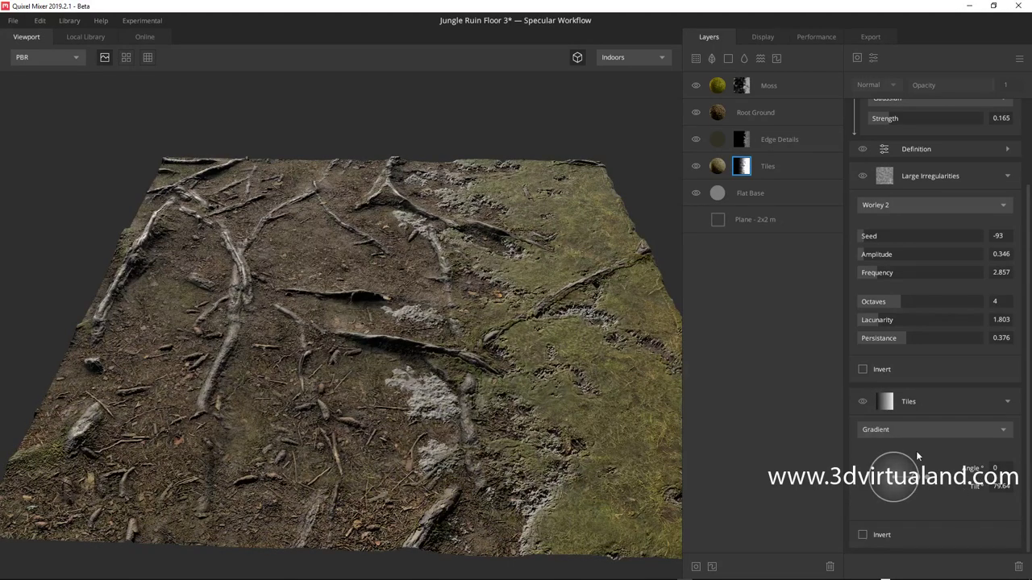
{"action": "left_click", "coordinate": [1005, 433]}
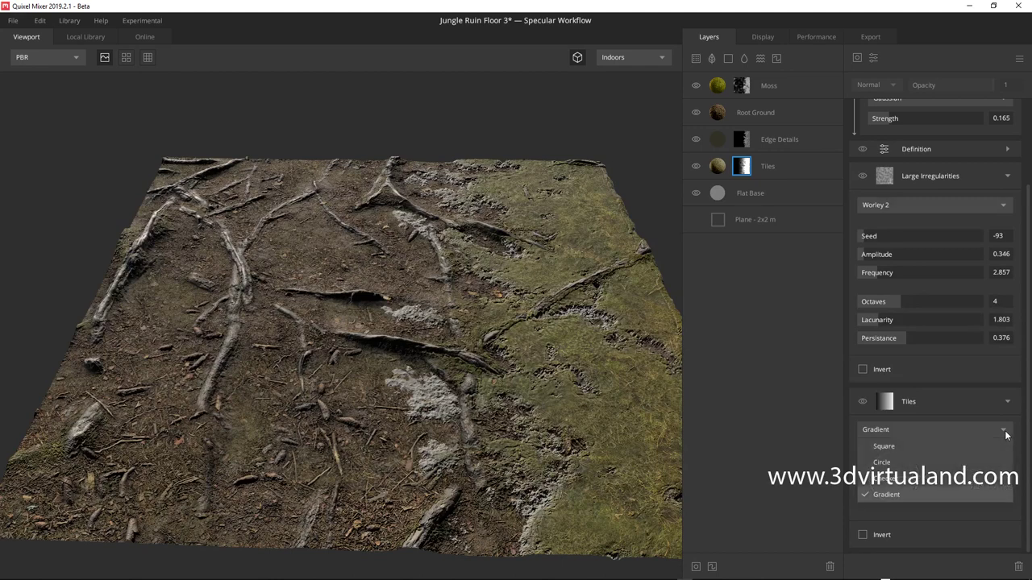
- Set the Tiles mask to a Checker pattern with Repeat X and Repeat Y of 6, then inspect the slabs
{"action": "left_click", "coordinate": [886, 479]}
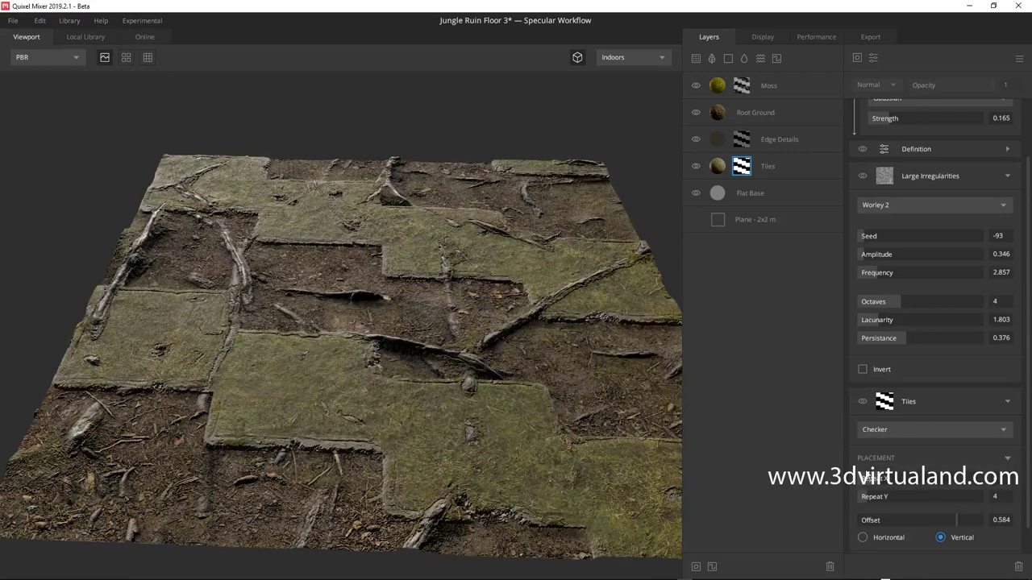
{"action": "scroll", "coordinate": [891, 467], "scroll_direction": "down", "scroll_amount": 1}
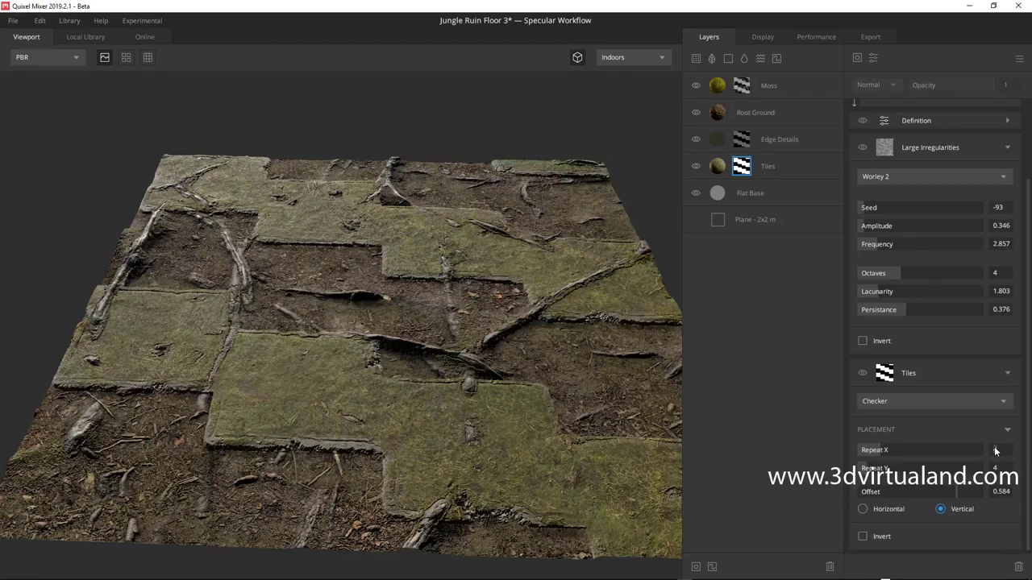
{"action": "left_click_drag", "start_coordinate": [995, 451], "coordinate": [997, 480]}
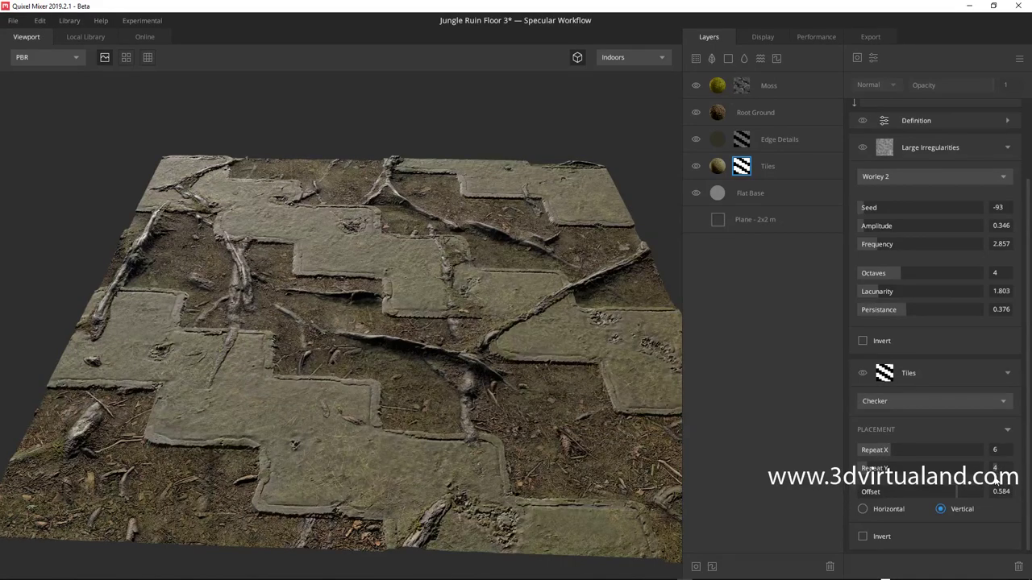
{"action": "left_click_drag", "start_coordinate": [997, 480], "coordinate": [998, 482]}
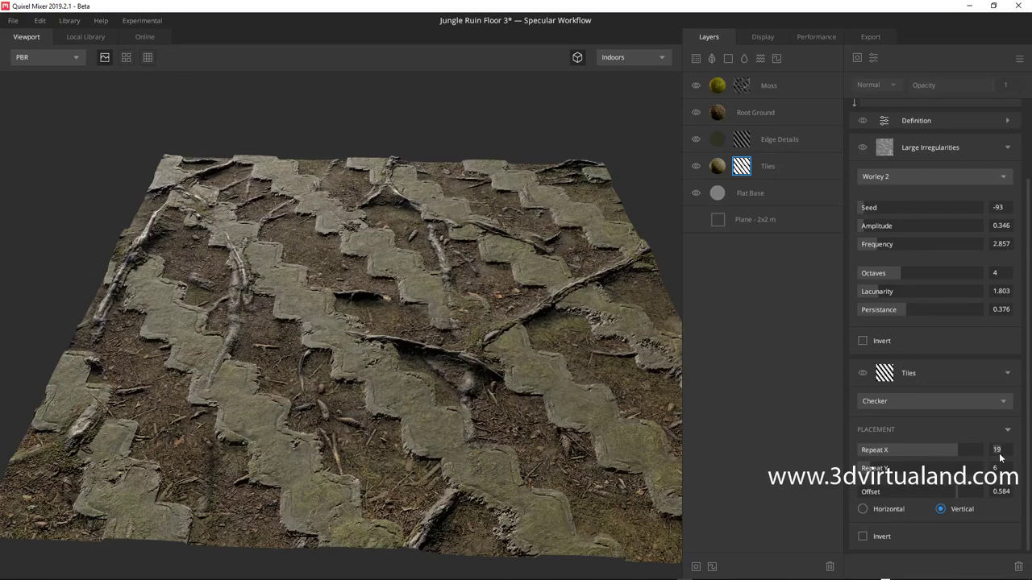
{"action": "type", "text": "6"}
{"action": "key", "text": "Return"}
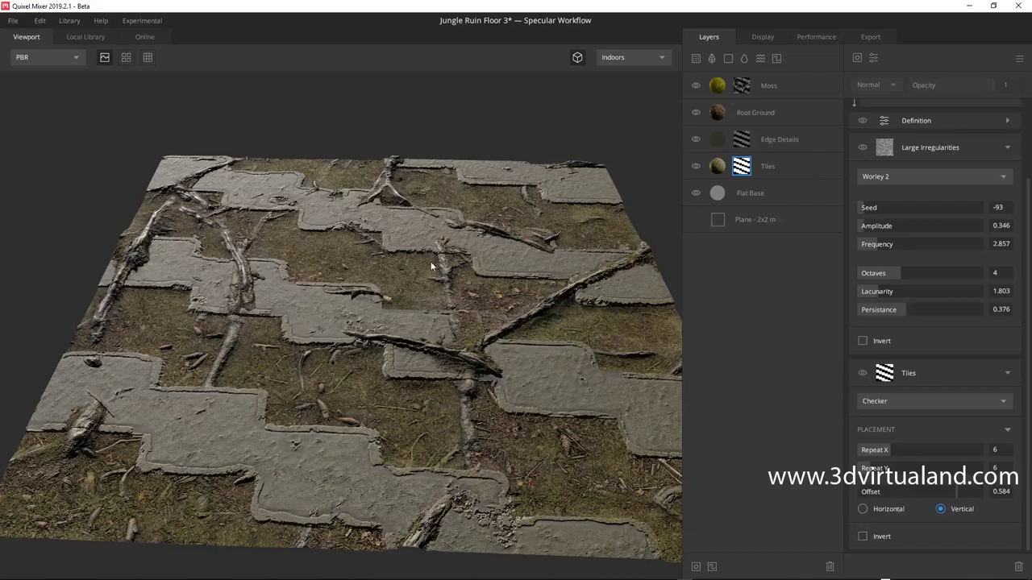
{"action": "mouse_move", "coordinate": [431, 261]}
{"action": "left_mouse_down"}
{"action": "mouse_move", "coordinate": [449, 319]}
{"action": "mouse_move", "coordinate": [439, 220]}
{"action": "mouse_move", "coordinate": [440, 276]}
{"action": "mouse_move", "coordinate": [578, 293]}
{"action": "mouse_move", "coordinate": [443, 243]}
{"action": "mouse_move", "coordinate": [448, 252]}
{"action": "left_mouse_up"}
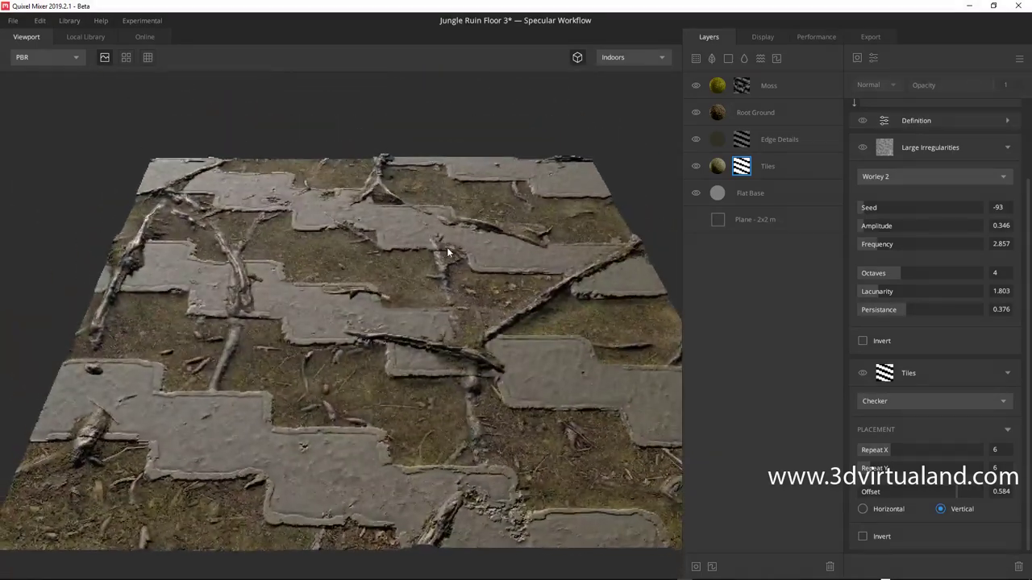
- Turn on Preview Tiling and view the repeated floor from a low grazing angle
{"action": "left_click", "coordinate": [124, 58]}
{"action": "scroll", "coordinate": [455, 258], "scroll_direction": "down", "scroll_amount": 2}
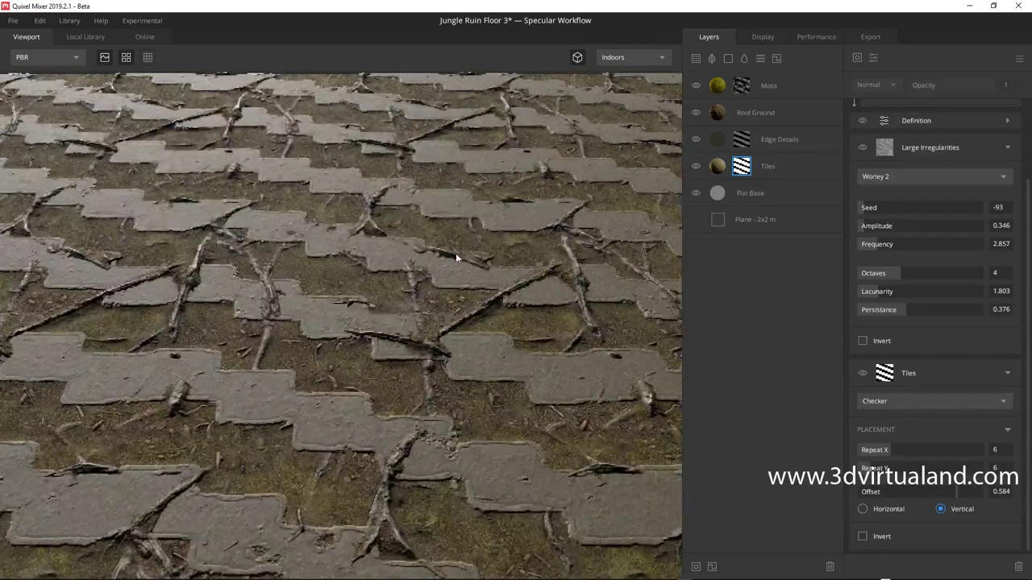
{"action": "mouse_move", "coordinate": [449, 246]}
{"action": "left_mouse_down"}
{"action": "mouse_move", "coordinate": [451, 186]}
{"action": "mouse_move", "coordinate": [445, 236]}
{"action": "mouse_move", "coordinate": [445, 216]}
{"action": "left_mouse_up"}
{"action": "scroll", "coordinate": [444, 239], "scroll_direction": "up", "scroll_amount": 3}
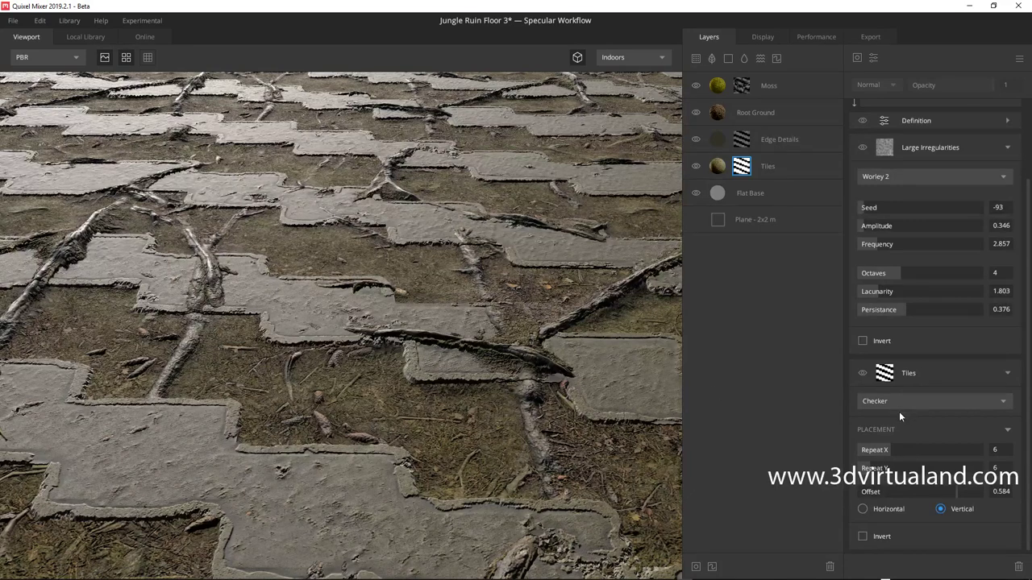
{"action": "scroll", "coordinate": [962, 395], "scroll_direction": "up", "scroll_amount": 3}
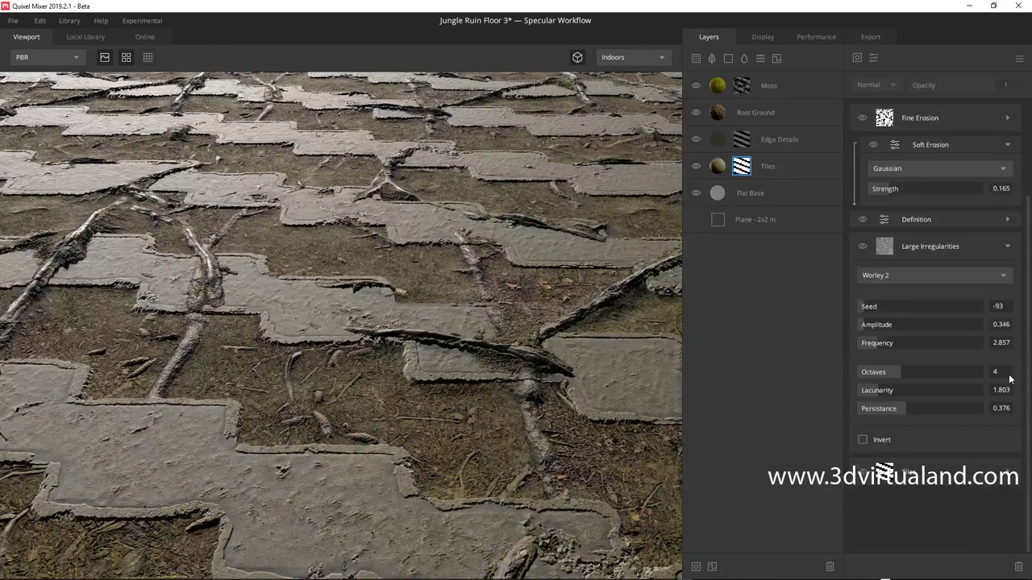
- Expand the Tiles mask settings and bring up its list of pattern types
{"action": "left_click", "coordinate": [1007, 473]}
{"action": "scroll", "coordinate": [915, 461], "scroll_direction": "down", "scroll_amount": 1}
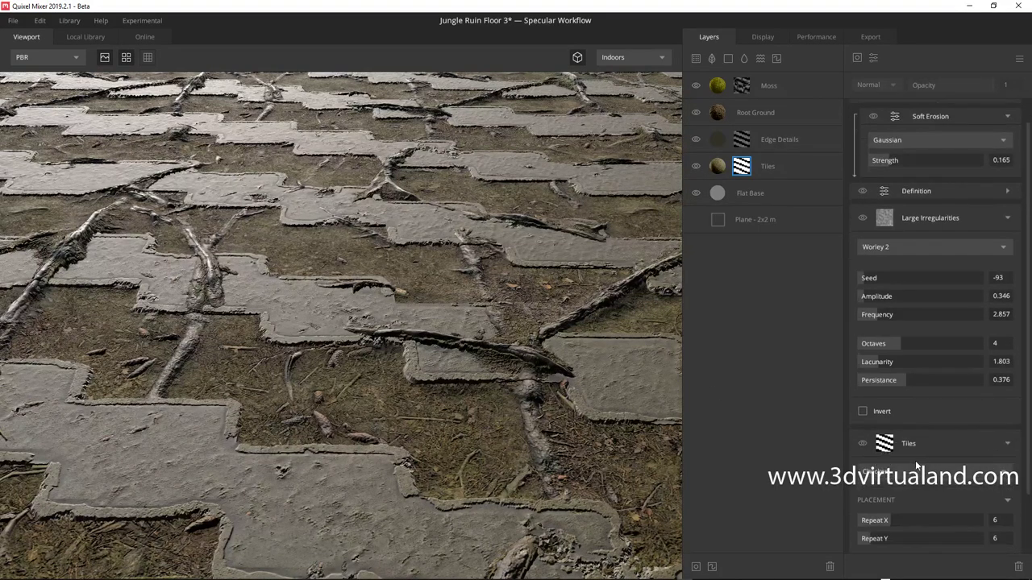
{"action": "scroll", "coordinate": [911, 451], "scroll_direction": "down", "scroll_amount": 1}
{"action": "left_click", "coordinate": [893, 430]}
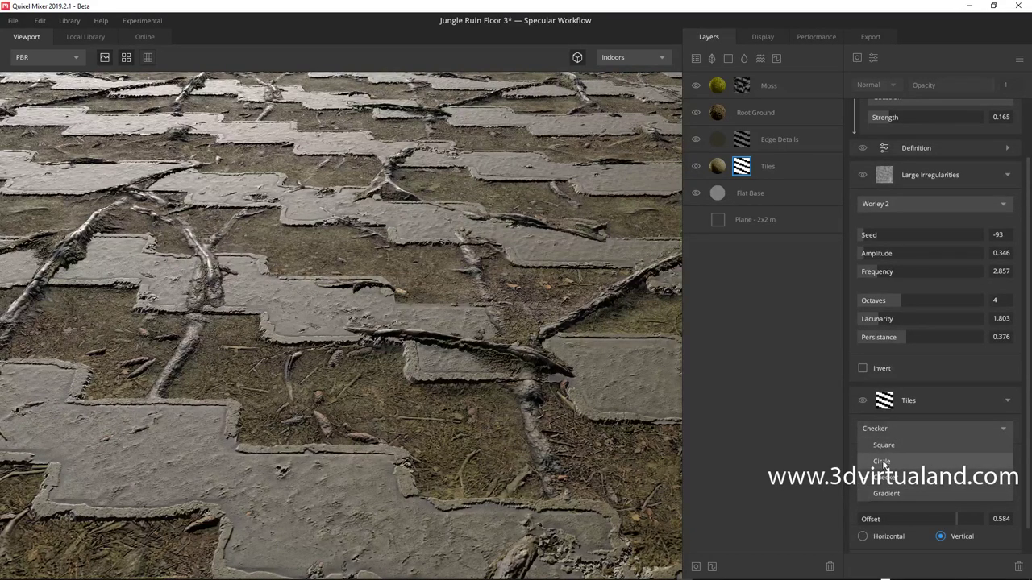
- Switch the Tiles mask to a Circle pattern with Repeat Y lowered to 4, inspecting the round slabs
{"action": "left_click", "coordinate": [884, 463]}
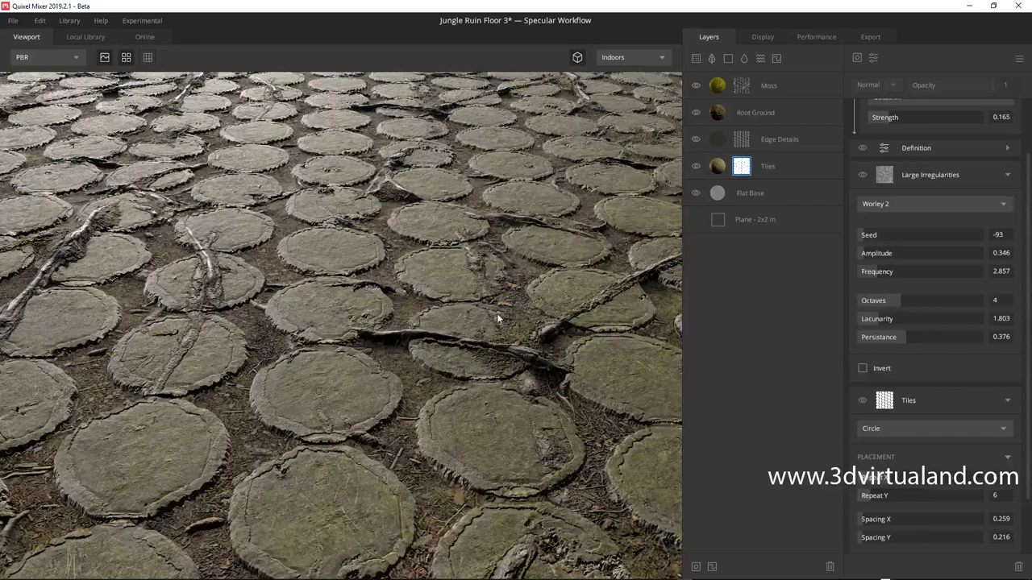
{"action": "mouse_move", "coordinate": [475, 297]}
{"action": "left_mouse_down"}
{"action": "mouse_move", "coordinate": [477, 321]}
{"action": "mouse_move", "coordinate": [477, 278]}
{"action": "left_mouse_up"}
{"action": "scroll", "coordinate": [477, 279], "scroll_direction": "down", "scroll_amount": 5}
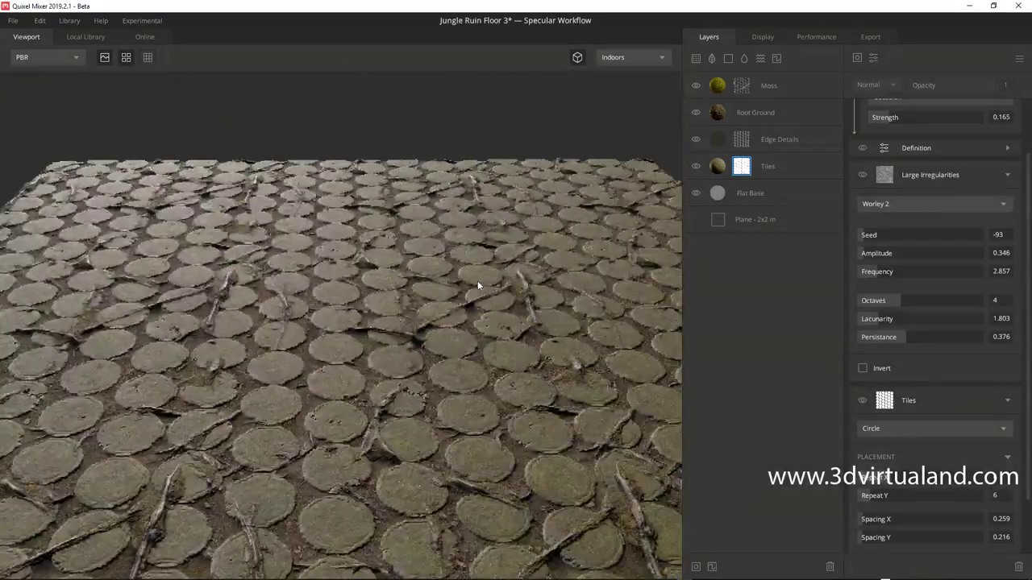
{"action": "scroll", "coordinate": [474, 331], "scroll_direction": "up", "scroll_amount": 3}
{"action": "left_click_drag", "start_coordinate": [474, 331], "coordinate": [472, 277]}
{"action": "scroll", "coordinate": [473, 276], "scroll_direction": "down", "scroll_amount": 3}
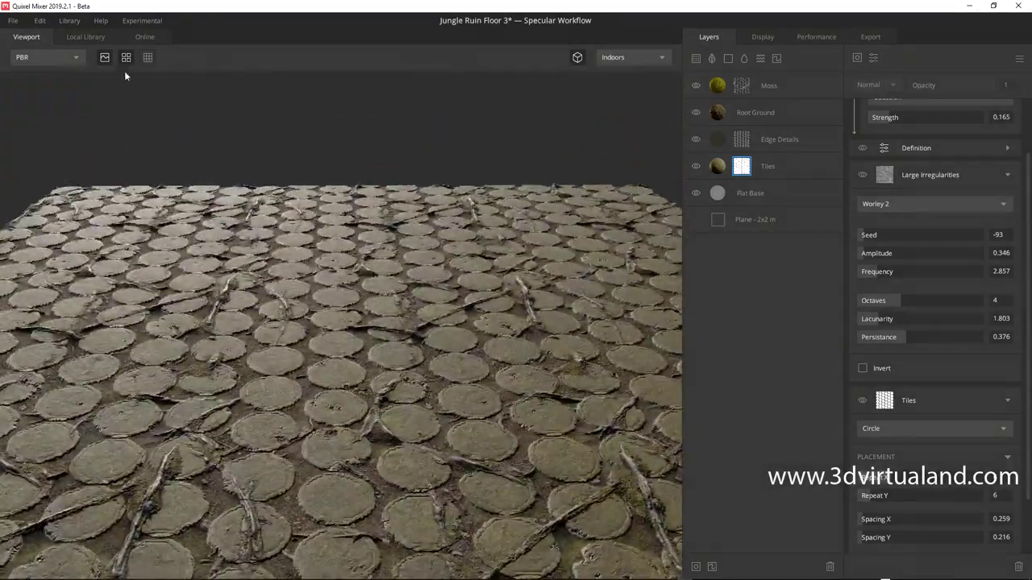
{"action": "scroll", "coordinate": [165, 80], "scroll_direction": "down", "scroll_amount": 5}
{"action": "left_click_drag", "start_coordinate": [396, 237], "coordinate": [392, 293]}
{"action": "scroll", "coordinate": [362, 295], "scroll_direction": "up", "scroll_amount": 5}
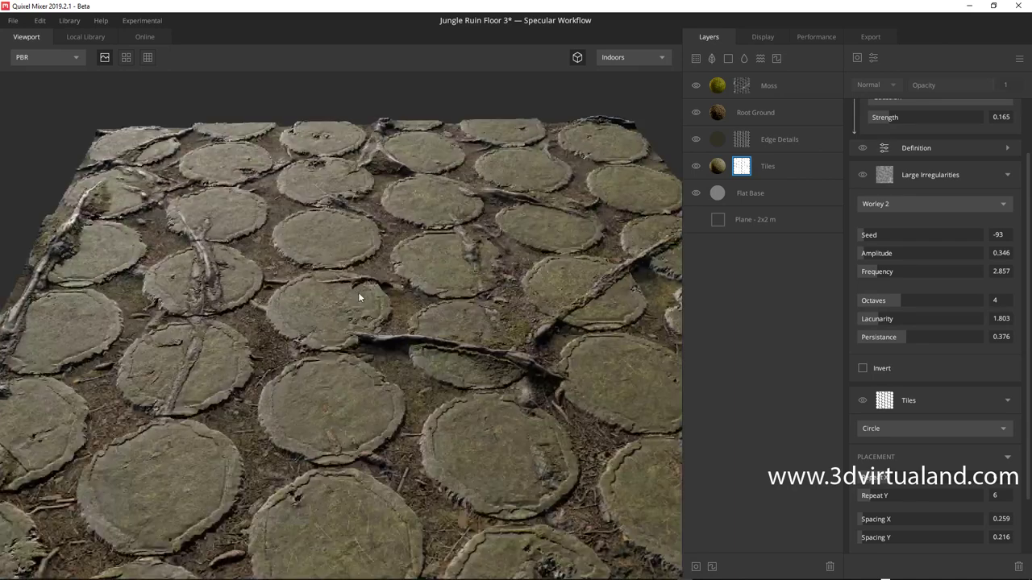
{"action": "scroll", "coordinate": [377, 270], "scroll_direction": "up", "scroll_amount": 2}
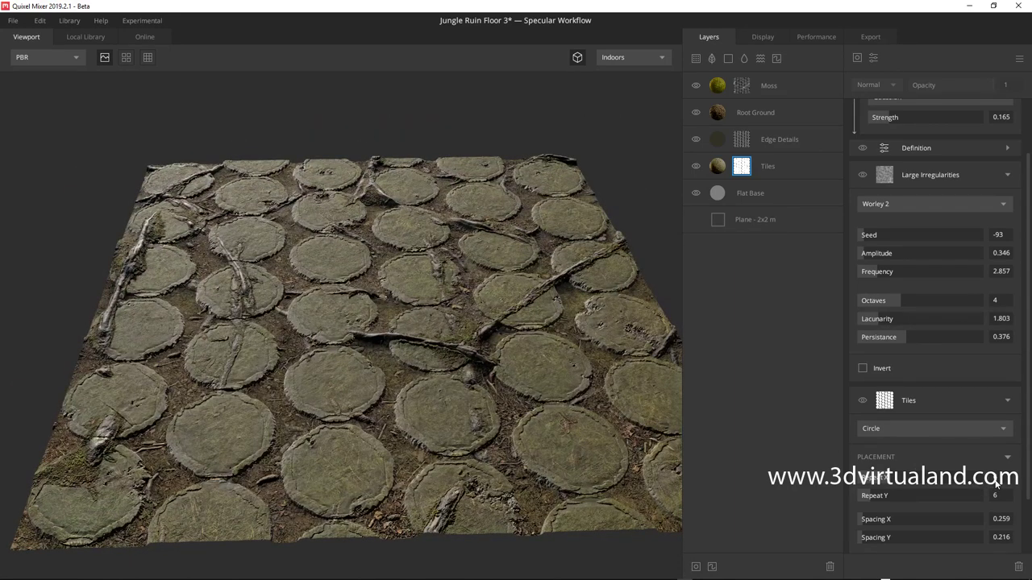
{"action": "scroll", "coordinate": [996, 482], "scroll_direction": "down", "scroll_amount": 1}
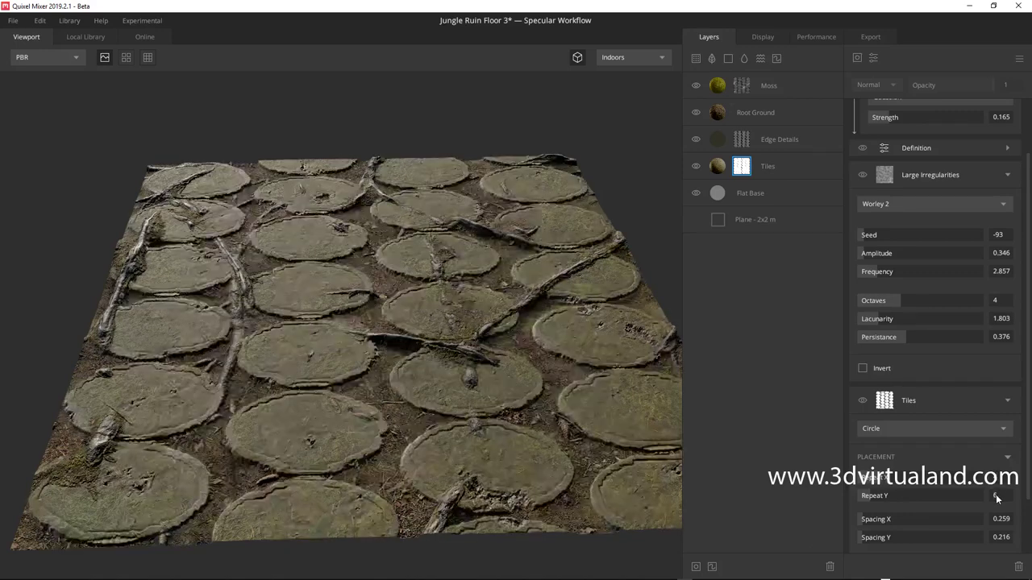
{"action": "scroll", "coordinate": [998, 481], "scroll_direction": "down", "scroll_amount": 1}
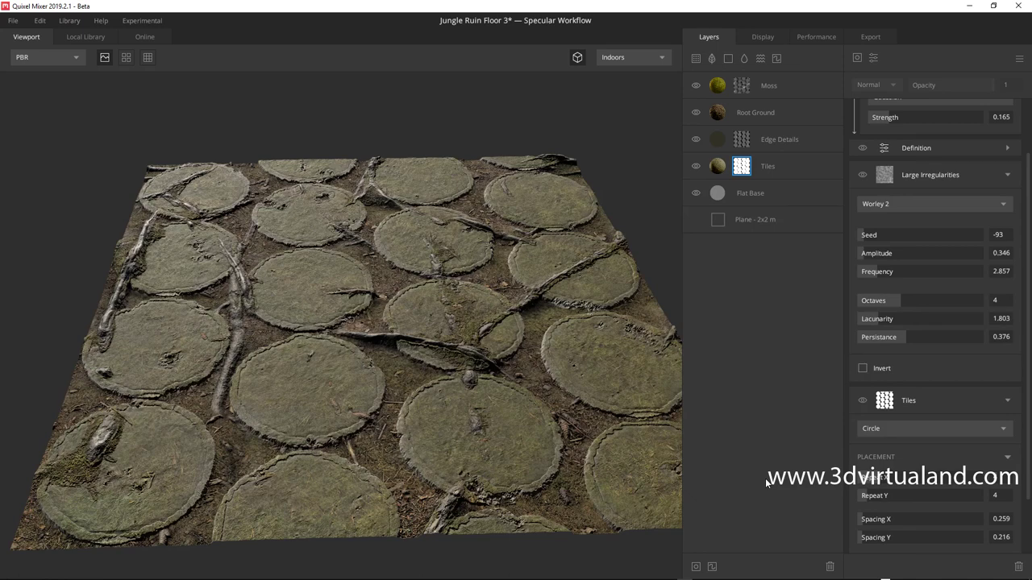
- Look down over the tiled floor and save the Jungle Ruin Floor 3 mix
{"action": "middle_click_drag", "start_coordinate": [530, 331], "coordinate": [488, 300]}
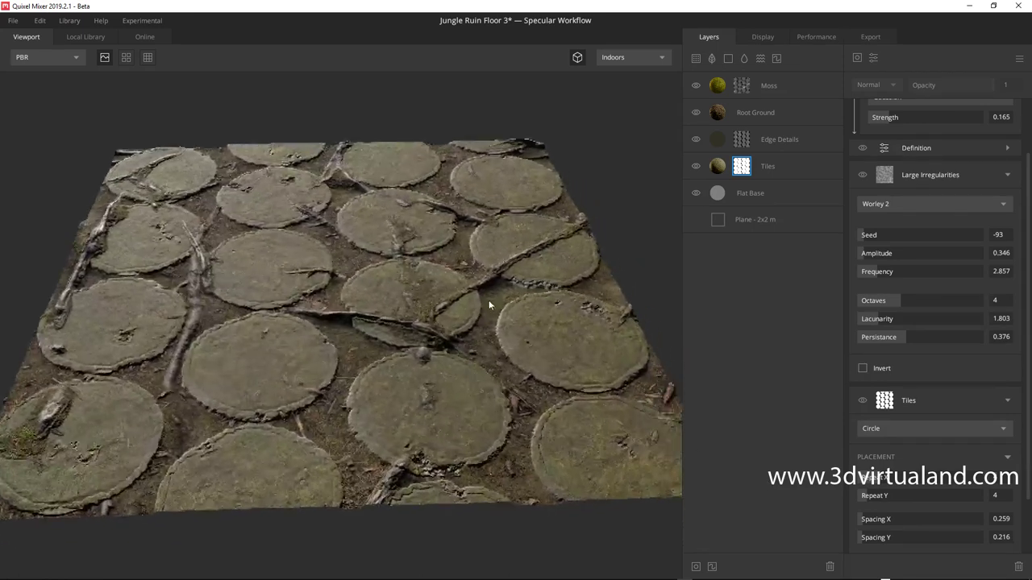
{"action": "left_click_drag", "start_coordinate": [489, 304], "coordinate": [506, 316]}
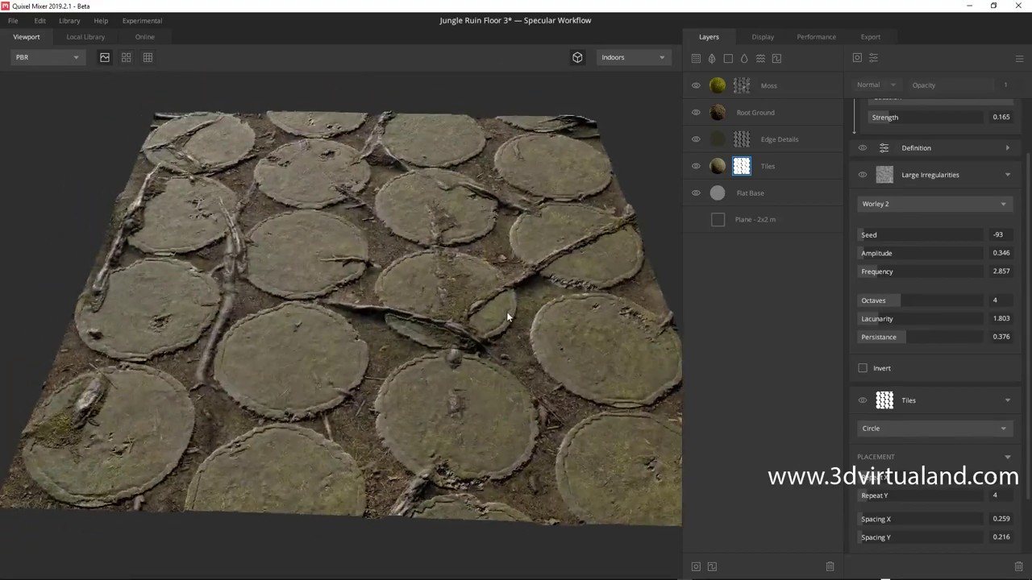
{"action": "scroll", "coordinate": [500, 325], "scroll_direction": "up", "scroll_amount": 1}
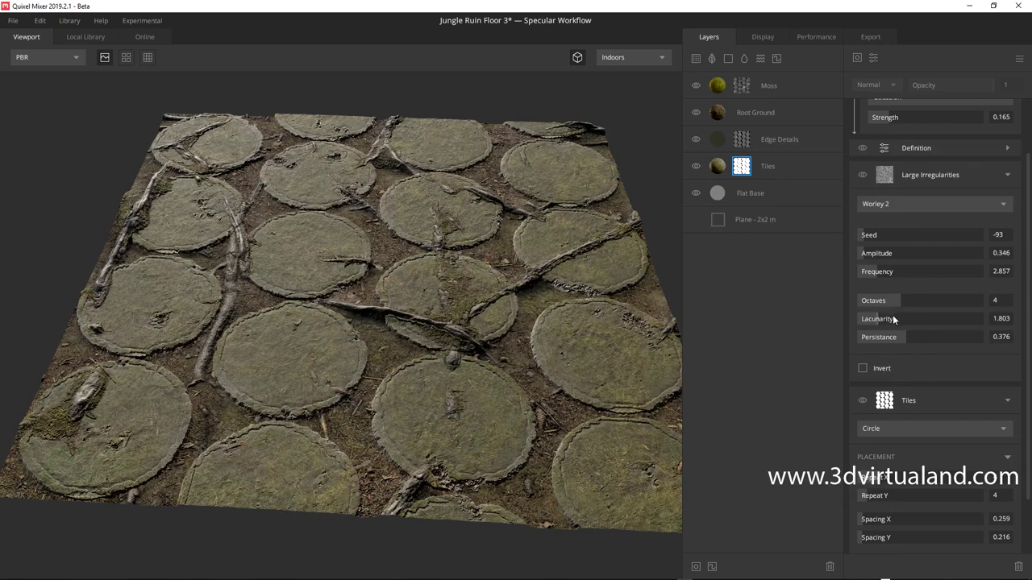
{"action": "scroll", "coordinate": [892, 318], "scroll_direction": "up", "scroll_amount": 2}
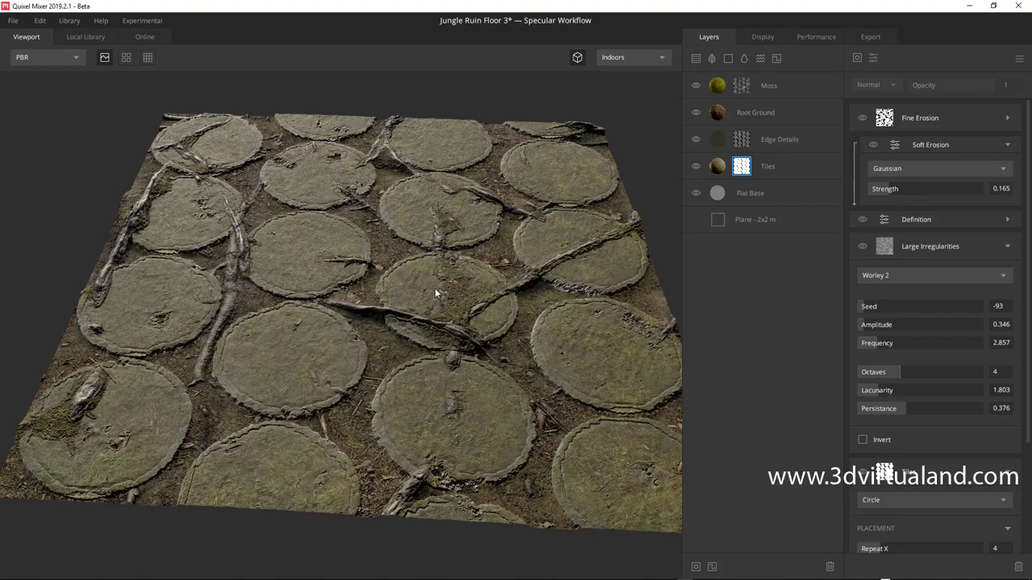
{"action": "left_click_drag", "start_coordinate": [435, 286], "coordinate": [442, 251]}
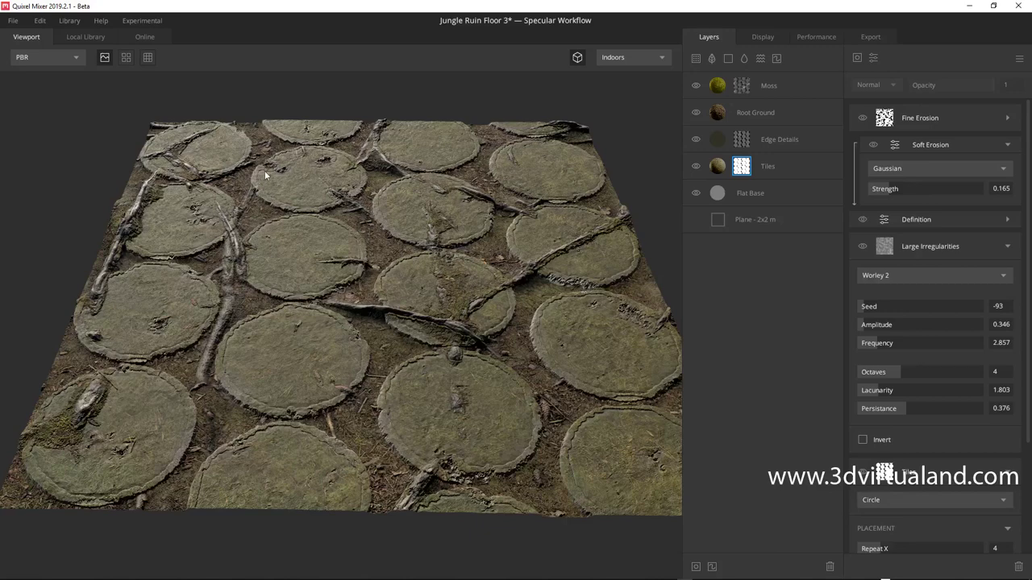
{"action": "left_click", "coordinate": [13, 20]}
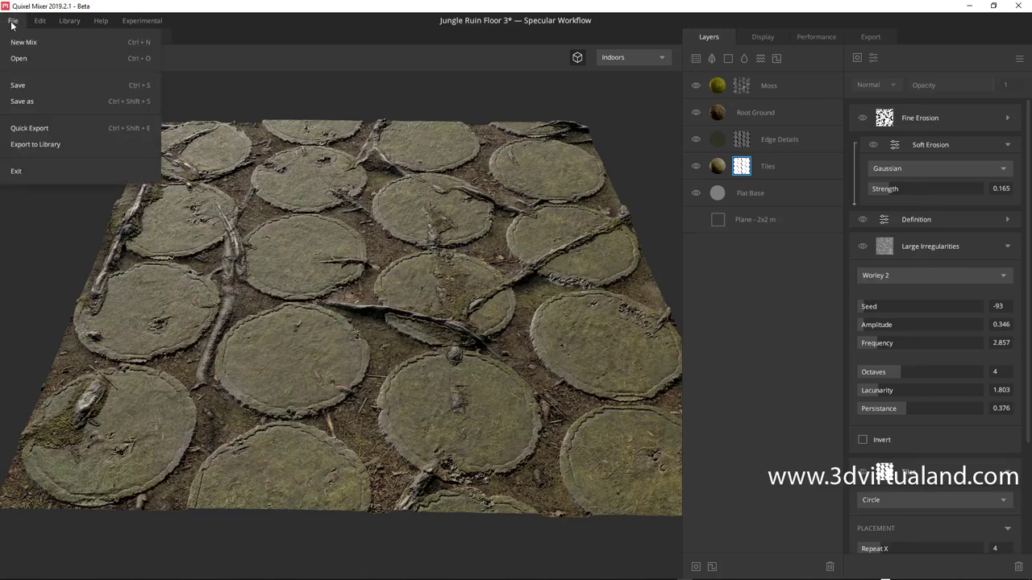
{"action": "left_click", "coordinate": [39, 87]}
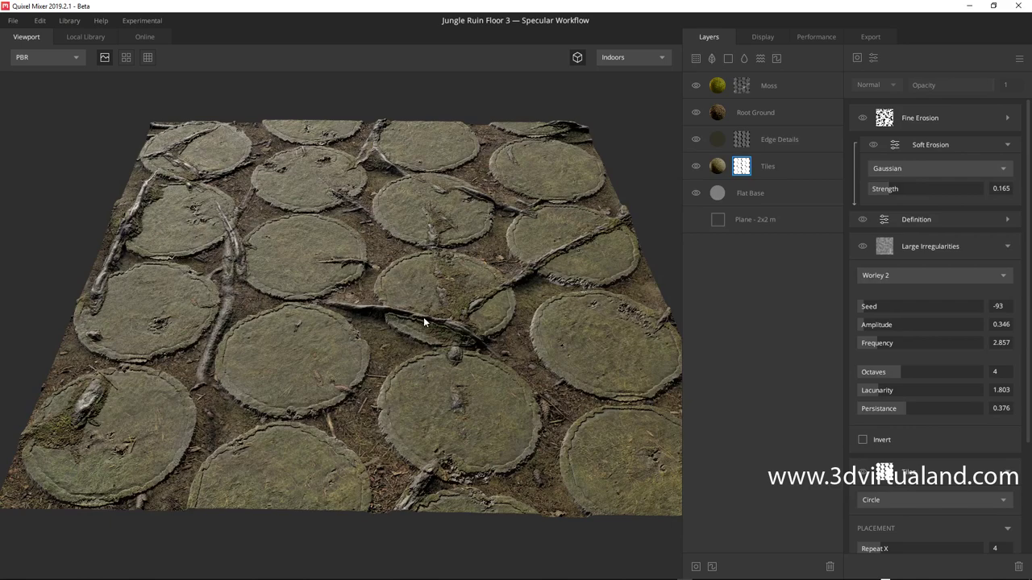
- Preview the floor as 2x2 repeated tiles, then return the preview to a single tile
{"action": "mouse_move", "coordinate": [410, 252]}
{"action": "left_mouse_down"}
{"action": "mouse_move", "coordinate": [404, 387]}
{"action": "mouse_move", "coordinate": [411, 272]}
{"action": "left_mouse_up"}
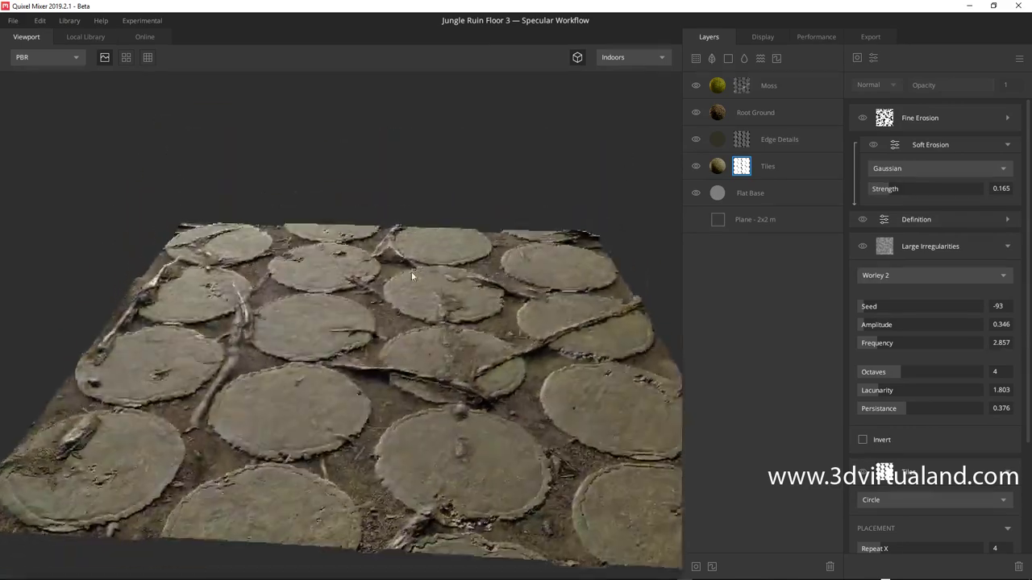
{"action": "left_click", "coordinate": [126, 59]}
{"action": "mouse_move", "coordinate": [384, 179]}
{"action": "left_mouse_down"}
{"action": "mouse_move", "coordinate": [387, 143]}
{"action": "mouse_move", "coordinate": [383, 193]}
{"action": "mouse_move", "coordinate": [152, 109]}
{"action": "left_mouse_up"}
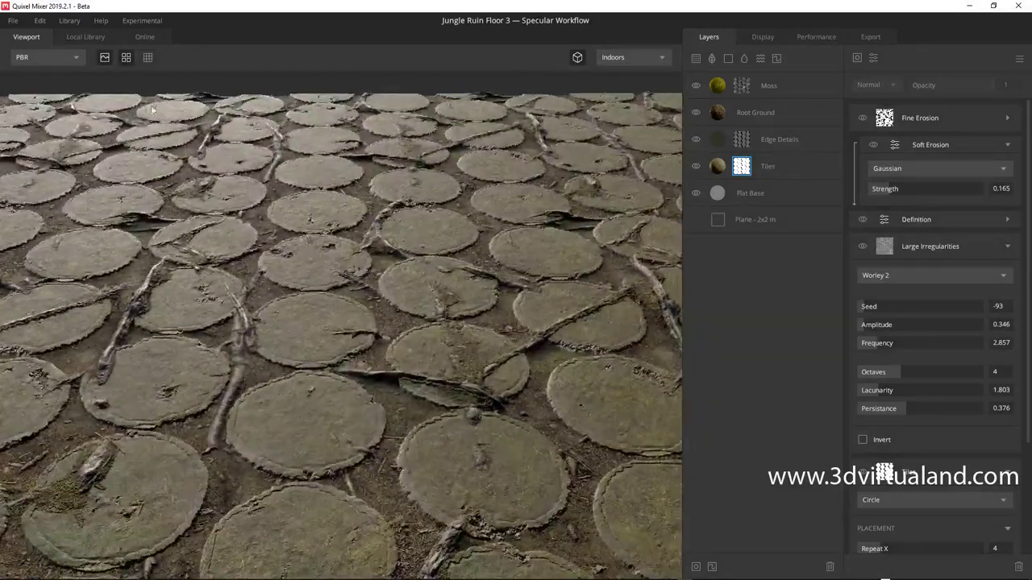
{"action": "left_click", "coordinate": [127, 58]}
{"action": "scroll", "coordinate": [401, 231], "scroll_direction": "up", "scroll_amount": 3}
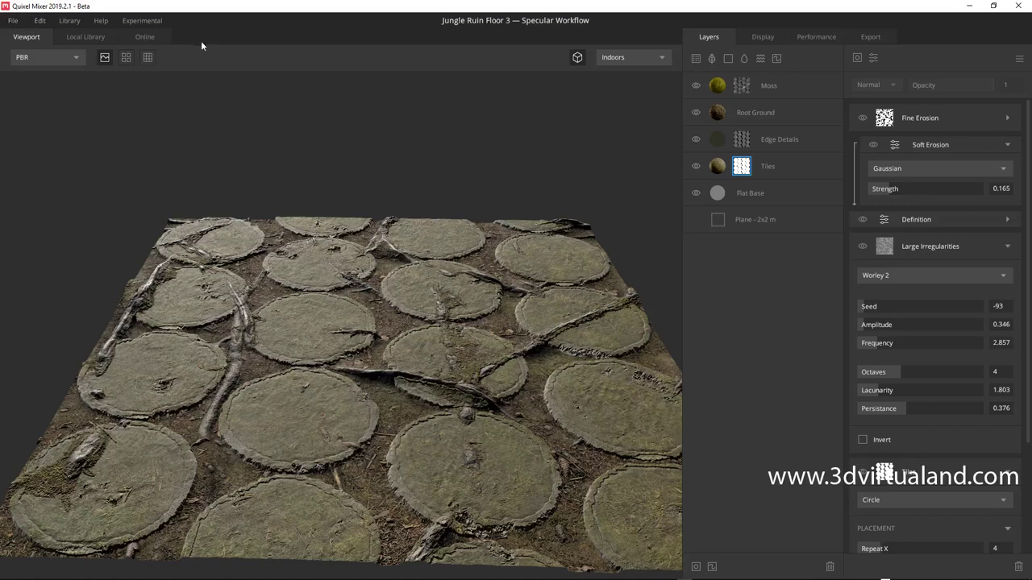
- Export Jungle Ruin Floor 3 to the library with Roughness included, under the Masteringmixer category
{"action": "left_click", "coordinate": [13, 22]}
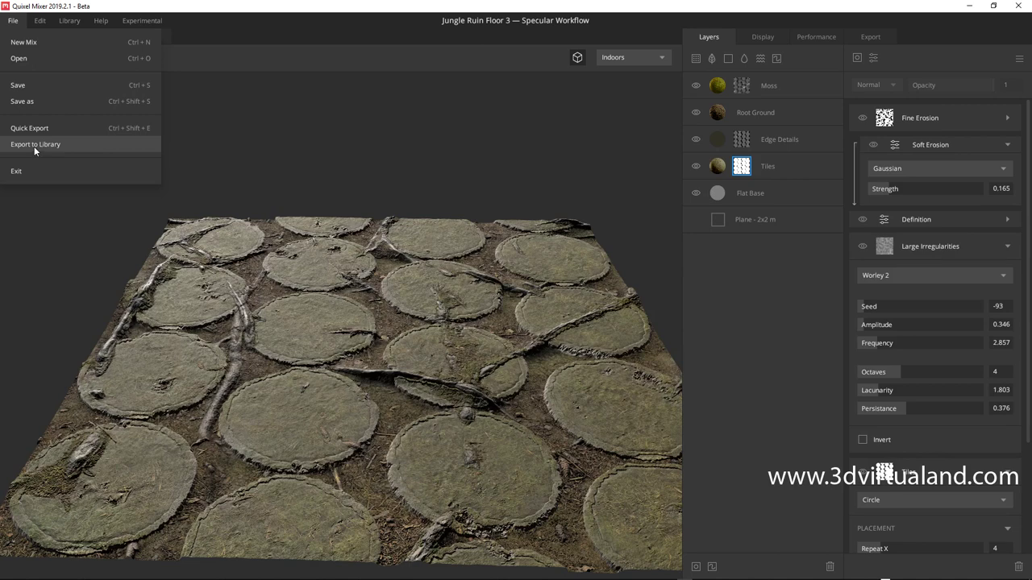
{"action": "left_click", "coordinate": [34, 146]}
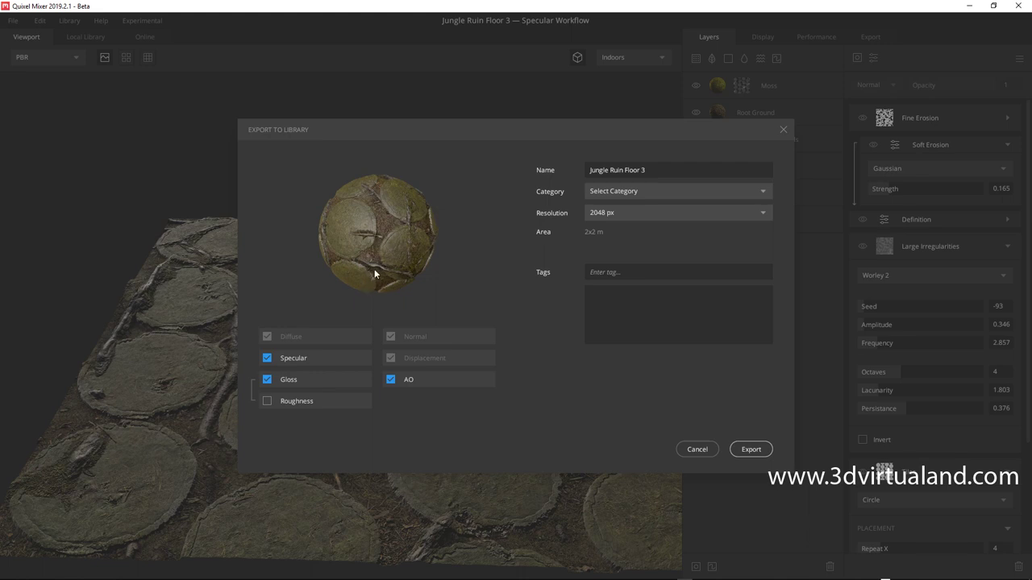
{"action": "left_click", "coordinate": [267, 403]}
{"action": "left_click", "coordinate": [623, 193]}
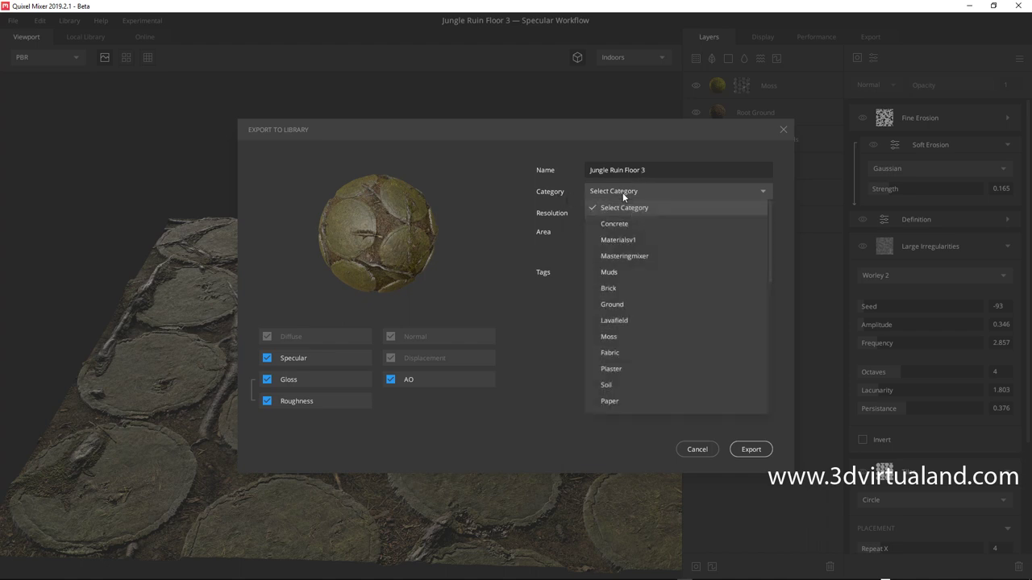
{"action": "left_click", "coordinate": [628, 258]}
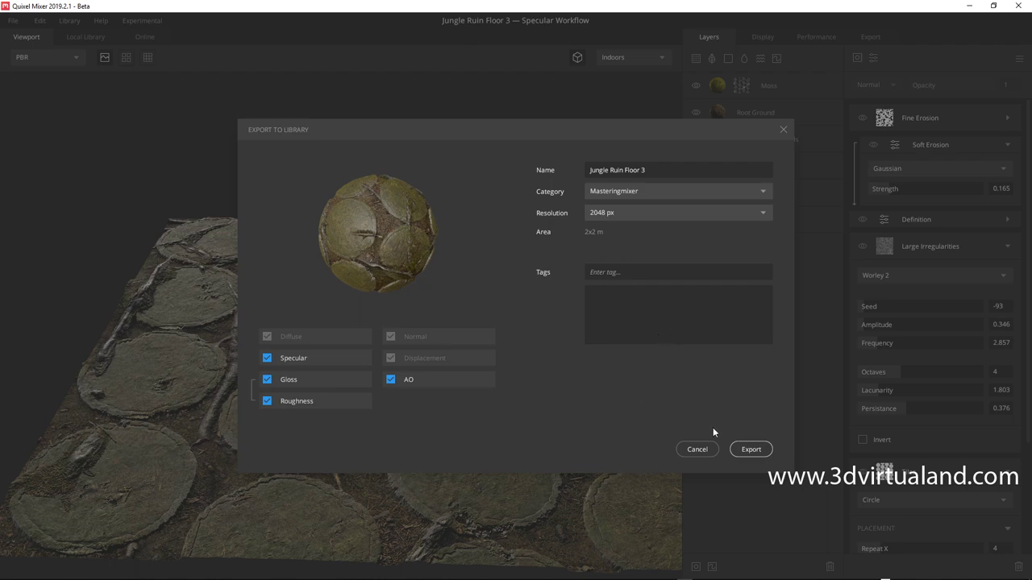
{"action": "left_click", "coordinate": [748, 449]}
{"action": "left_click", "coordinate": [744, 454]}
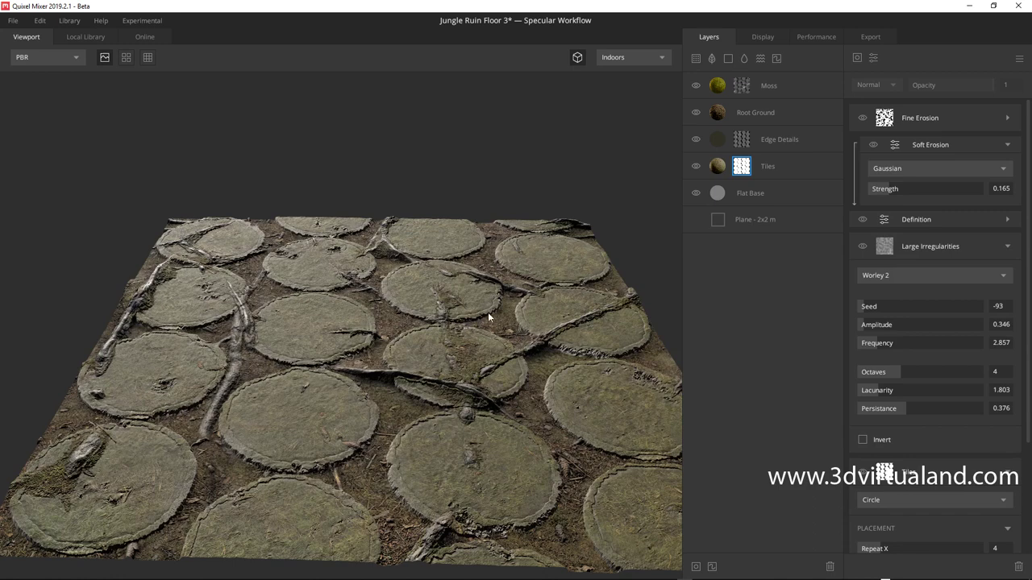
- Hide the recording window and bring Quixel Bridge to the front, maximized
{"action": "key", "text": "alt+Tab"}
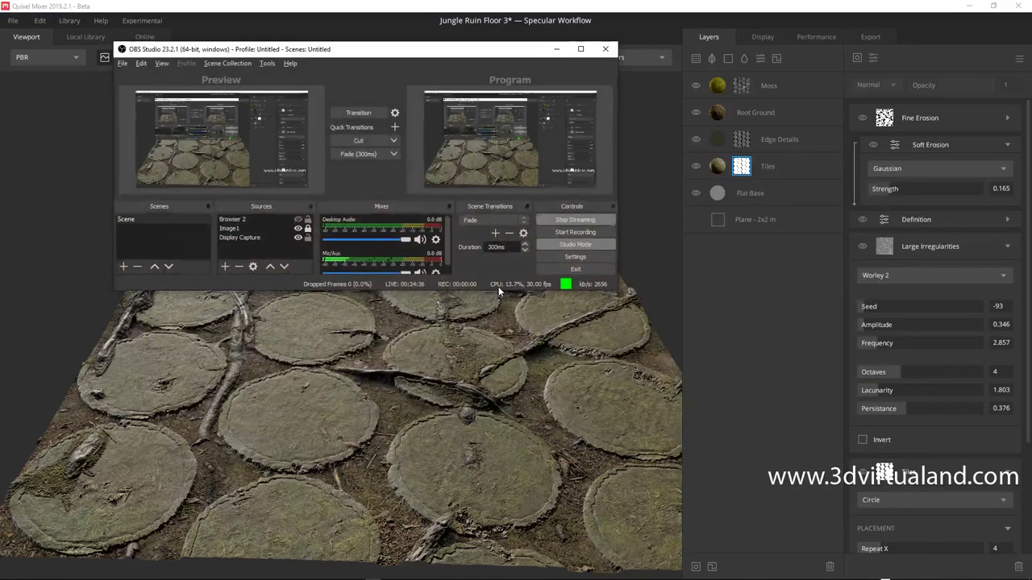
{"action": "left_click", "coordinate": [555, 49]}
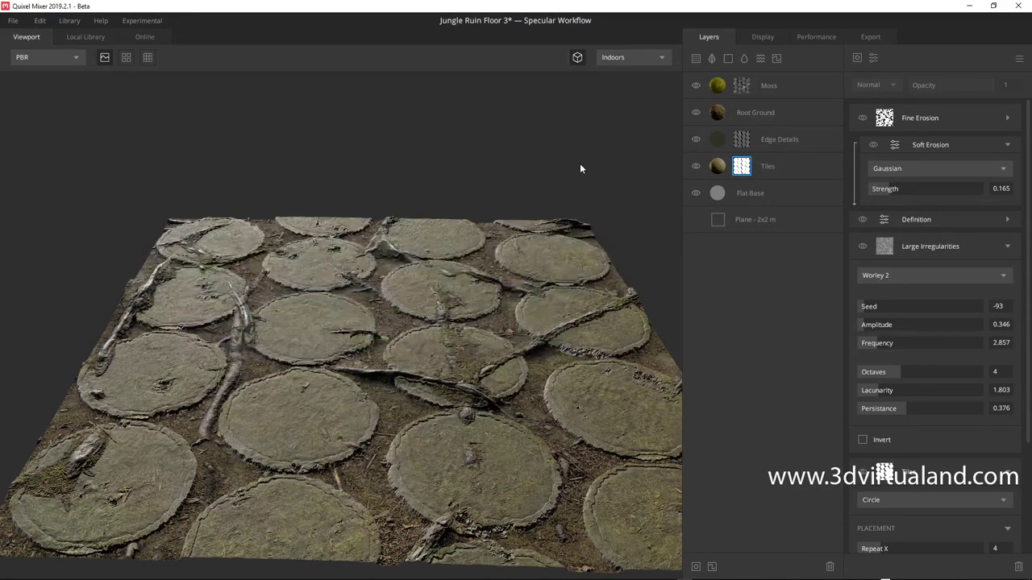
{"action": "key", "text": "alt+Tab"}
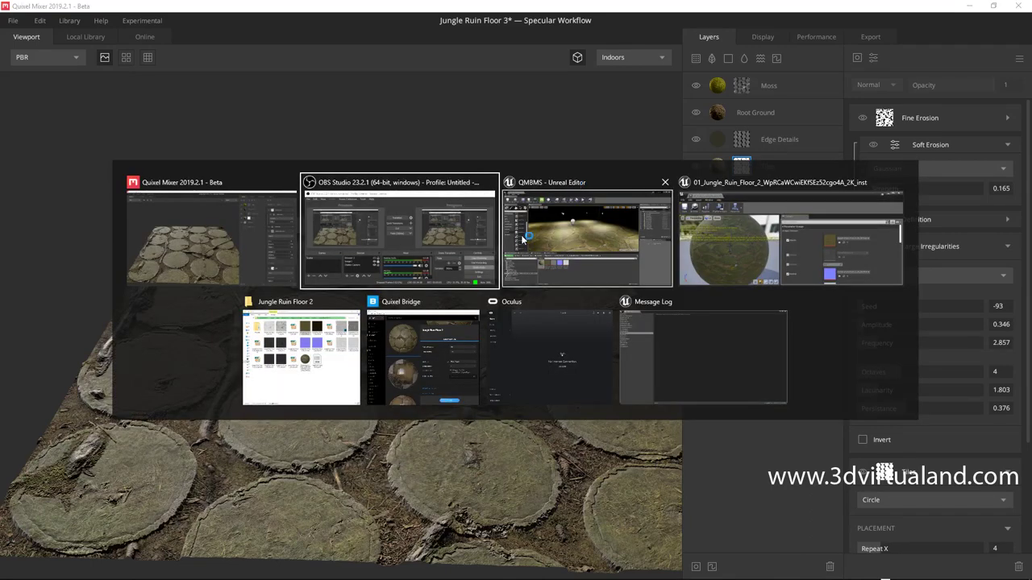
{"action": "left_click", "coordinate": [455, 341]}
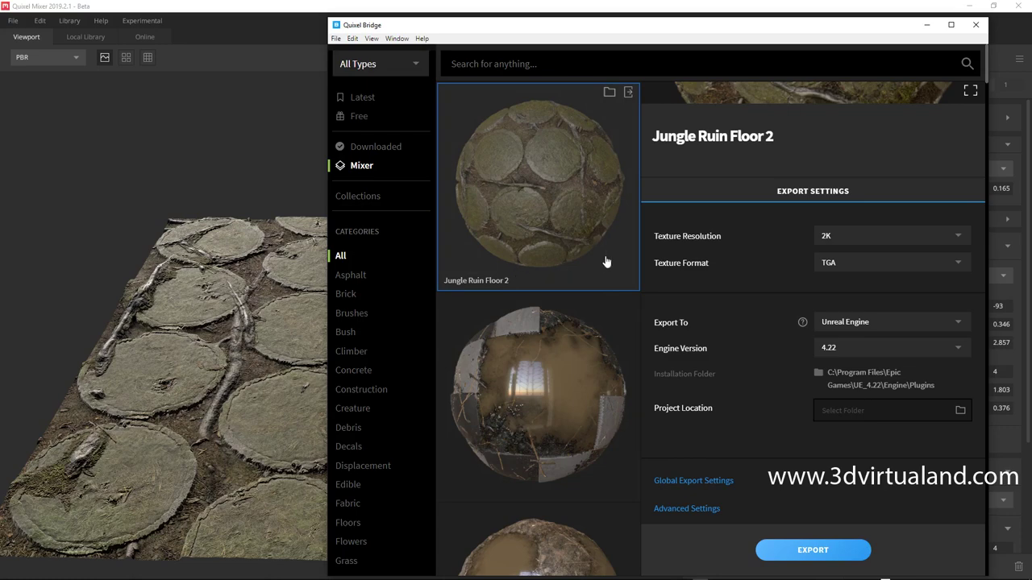
{"action": "left_click", "coordinate": [951, 24]}
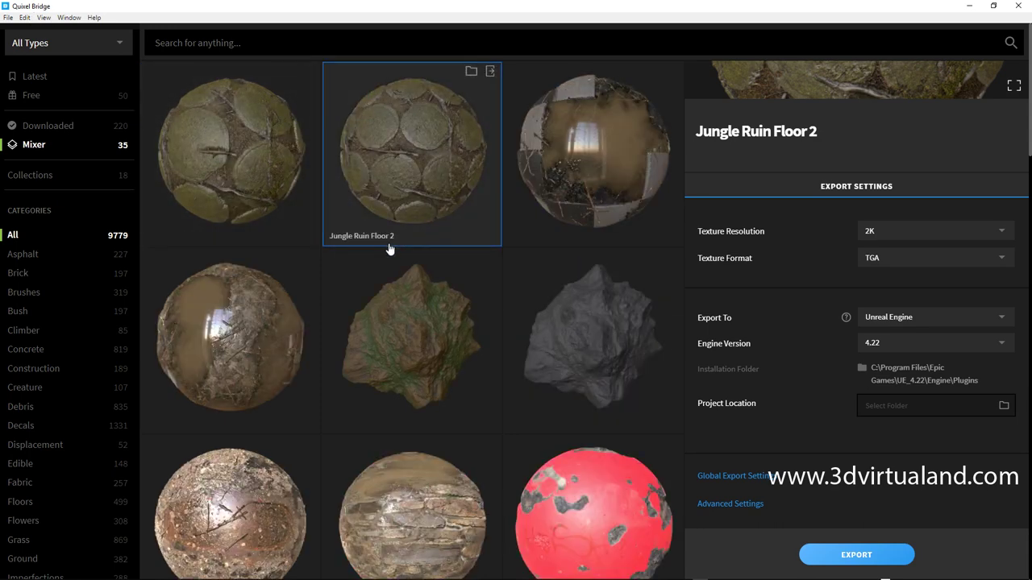
{"action": "left_click", "coordinate": [63, 21]}
{"action": "mouse_move", "coordinate": [44, 18]}
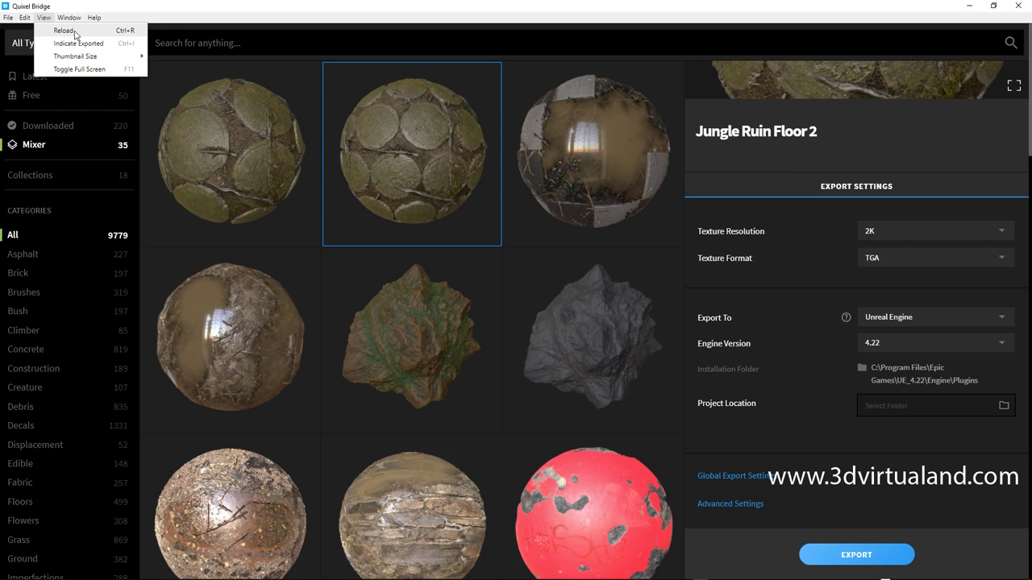
- Reload the Bridge library and open Jungle Ruin Floor 3's export settings
{"action": "left_click", "coordinate": [75, 34]}
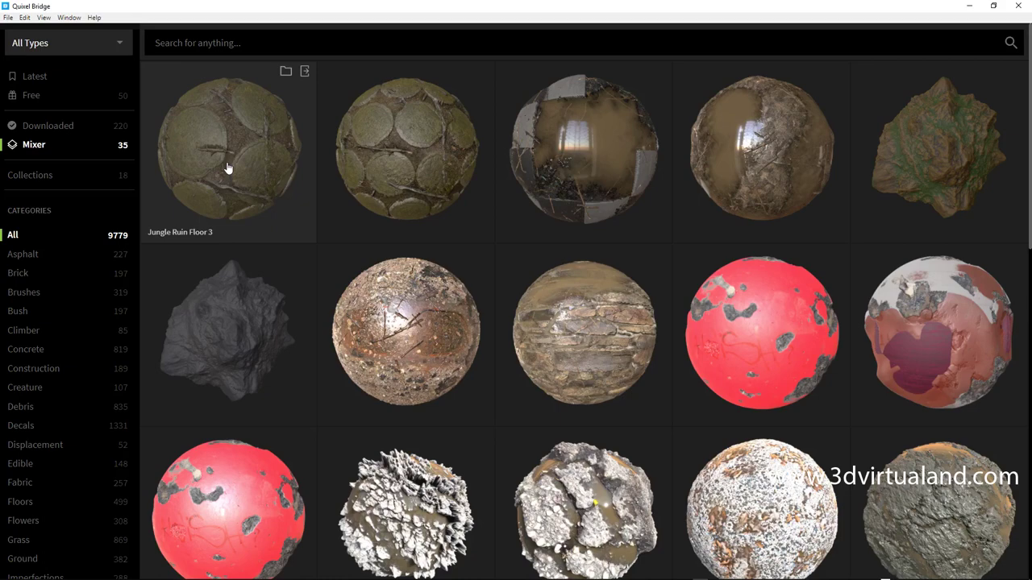
{"action": "left_click", "coordinate": [230, 173]}
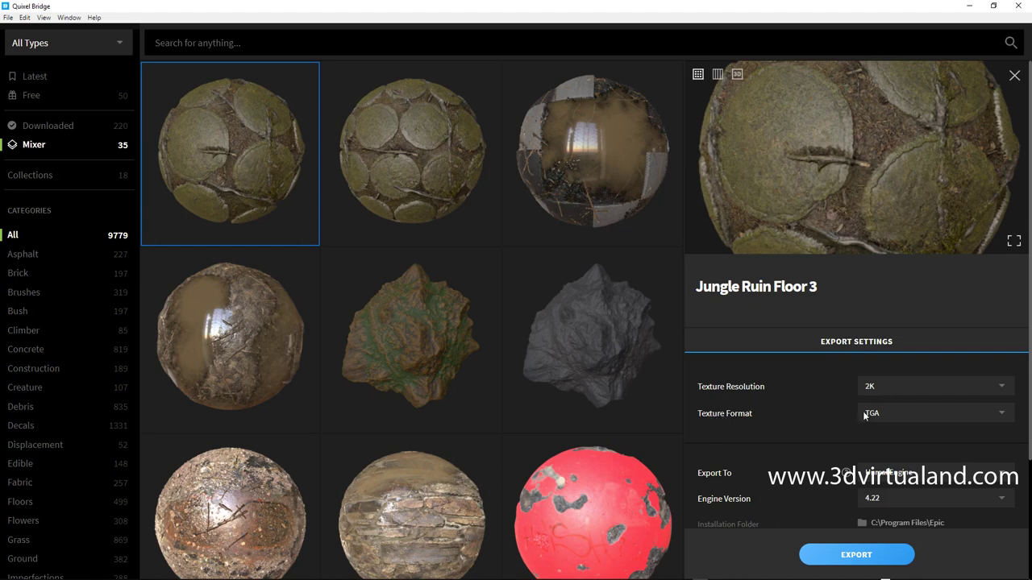
{"action": "left_click", "coordinate": [999, 421]}
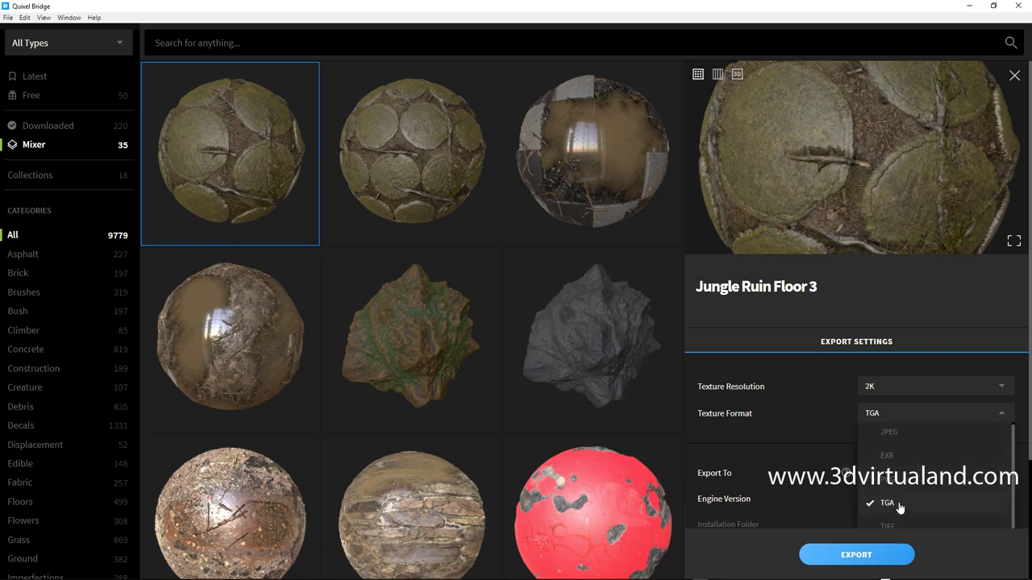
{"action": "left_click", "coordinate": [770, 416]}
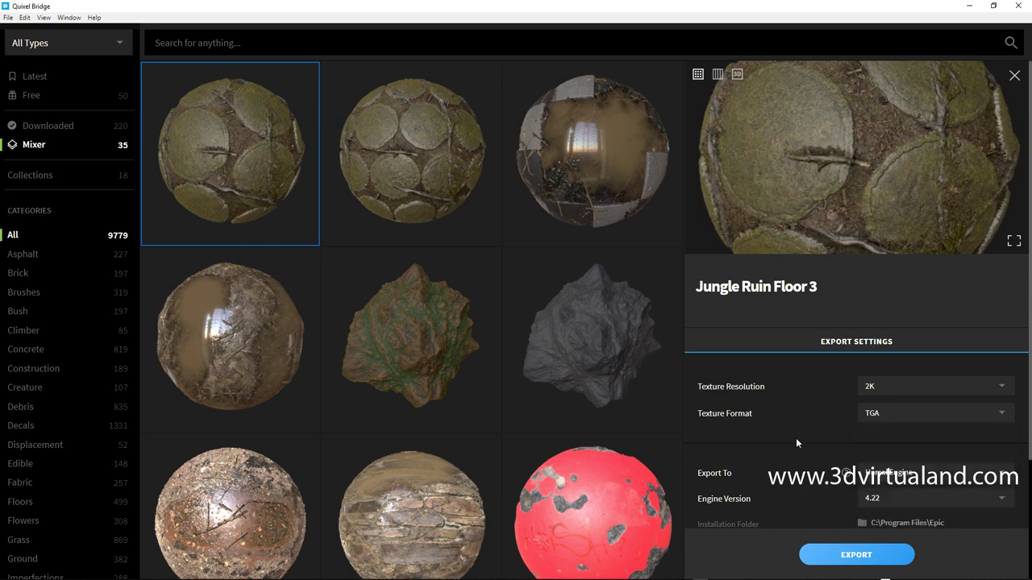
{"action": "scroll", "coordinate": [786, 447], "scroll_direction": "down", "scroll_amount": 3}
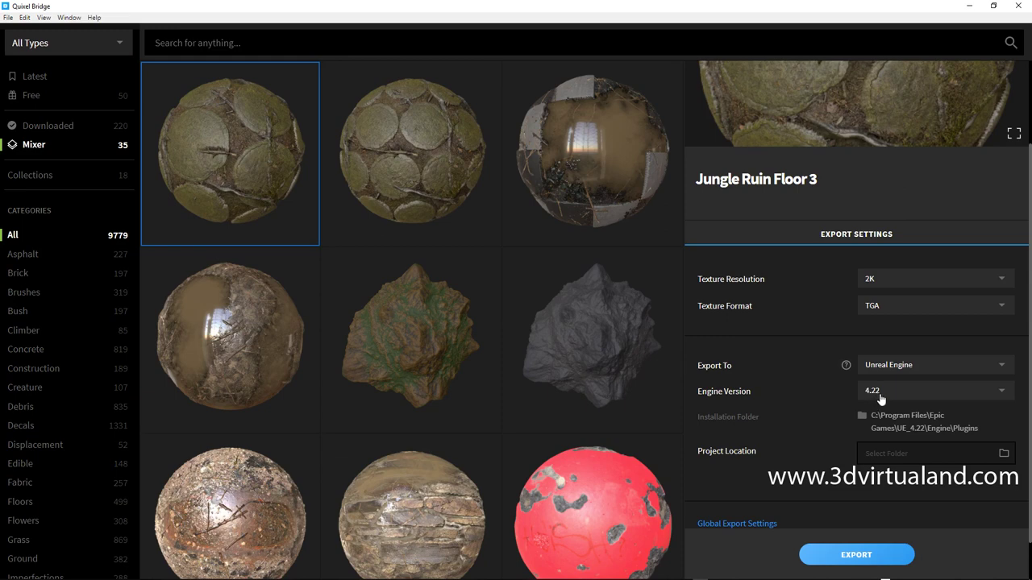
{"action": "scroll", "coordinate": [801, 397], "scroll_direction": "down", "scroll_amount": 1}
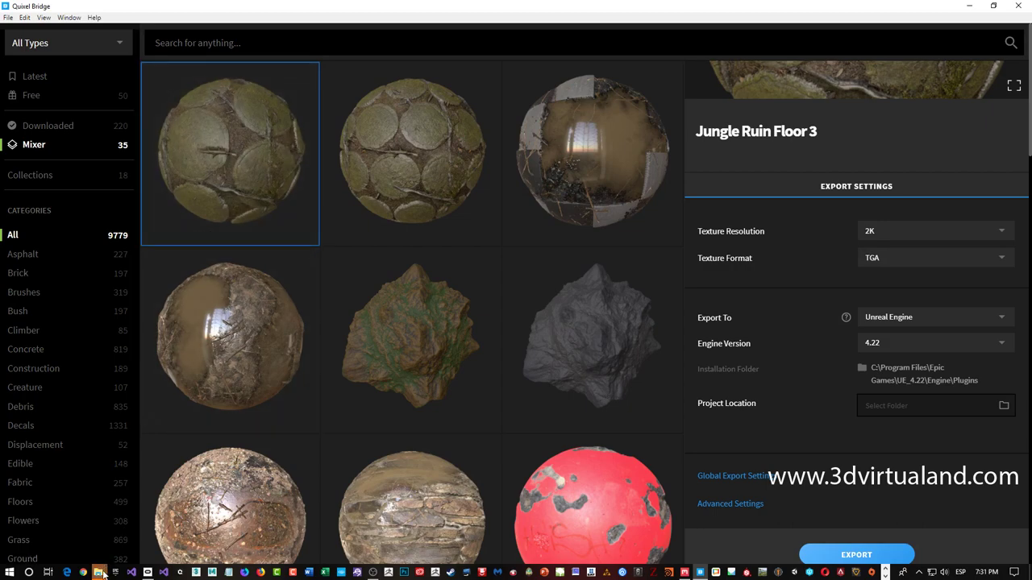
- Open the exported Jungle Ruin Floor 3 texture folder in a maximized Explorer window
{"action": "left_click", "coordinate": [135, 497]}
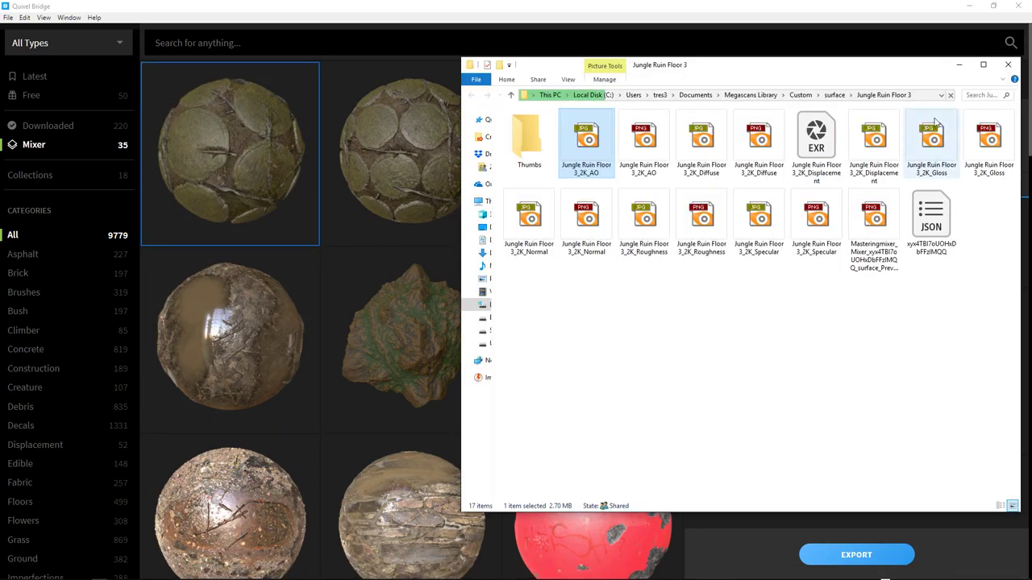
{"action": "left_click", "coordinate": [983, 64]}
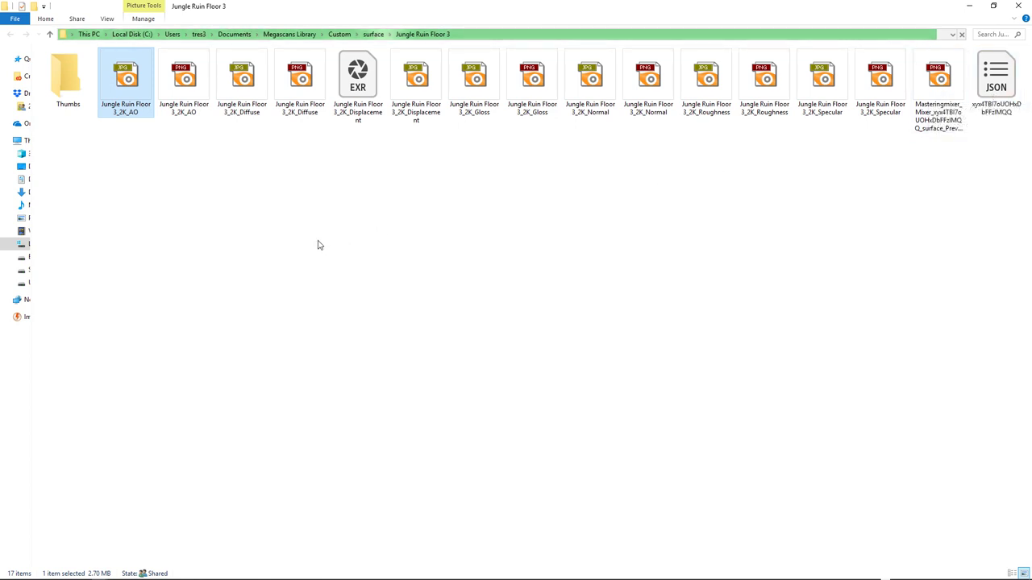
- Minimize Explorer, switch to the Unreal Editor and dismiss the Message Log window
{"action": "left_click", "coordinate": [969, 6]}
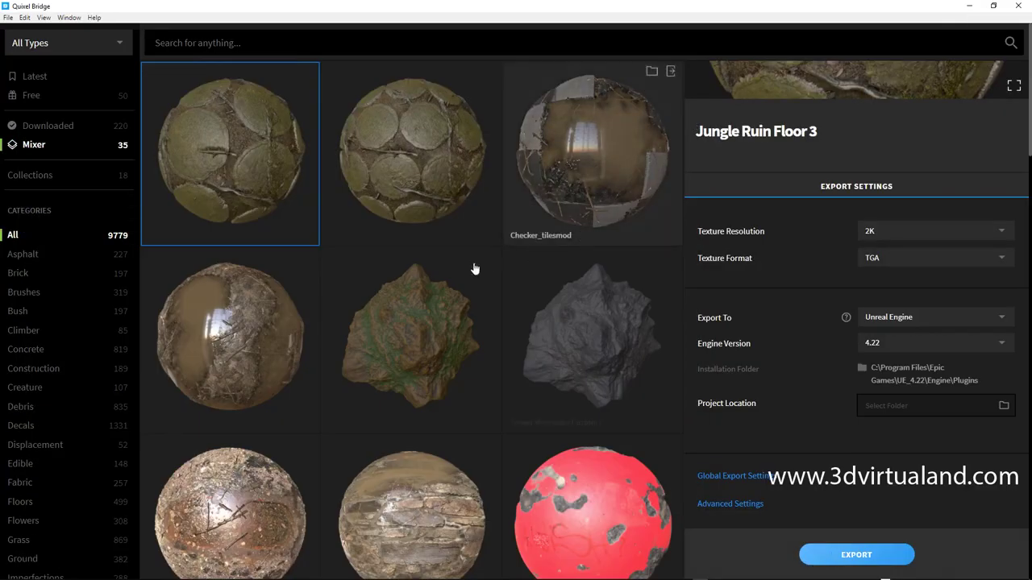
{"action": "mouse_move", "coordinate": [230, 153]}
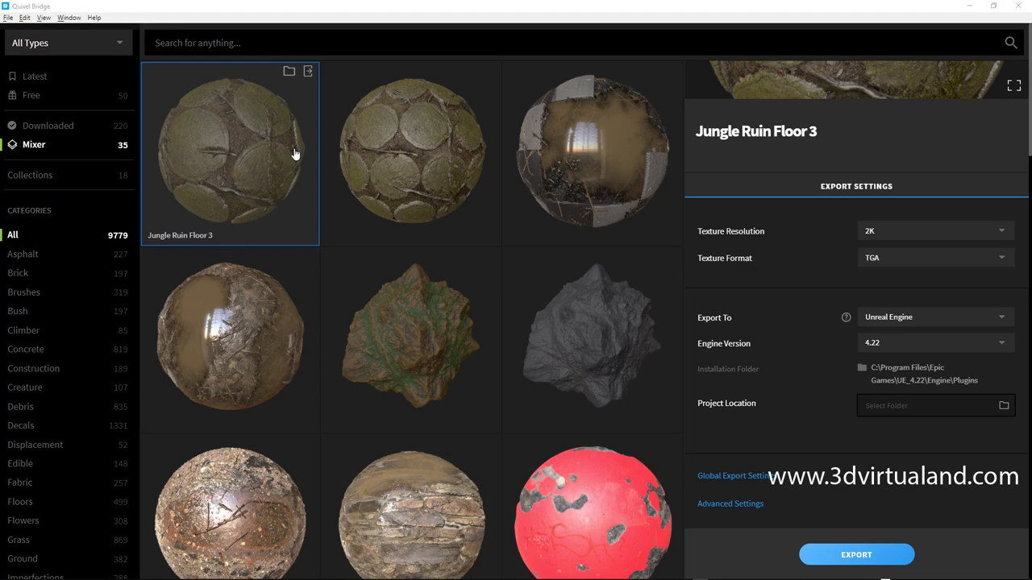
{"action": "key", "text": "alt+Tab"}
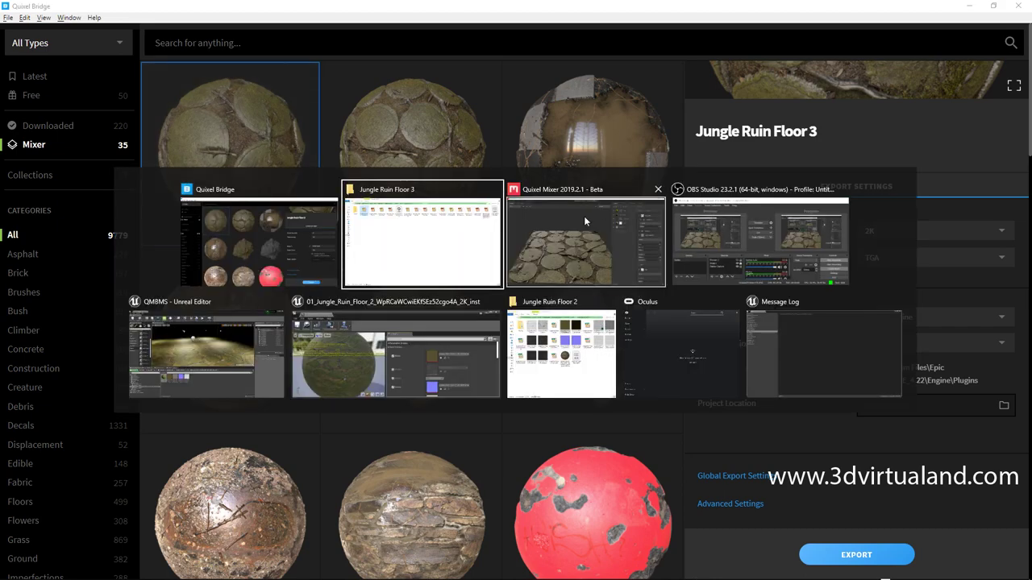
{"action": "mouse_move", "coordinate": [206, 349]}
{"action": "left_click", "coordinate": [199, 320]}
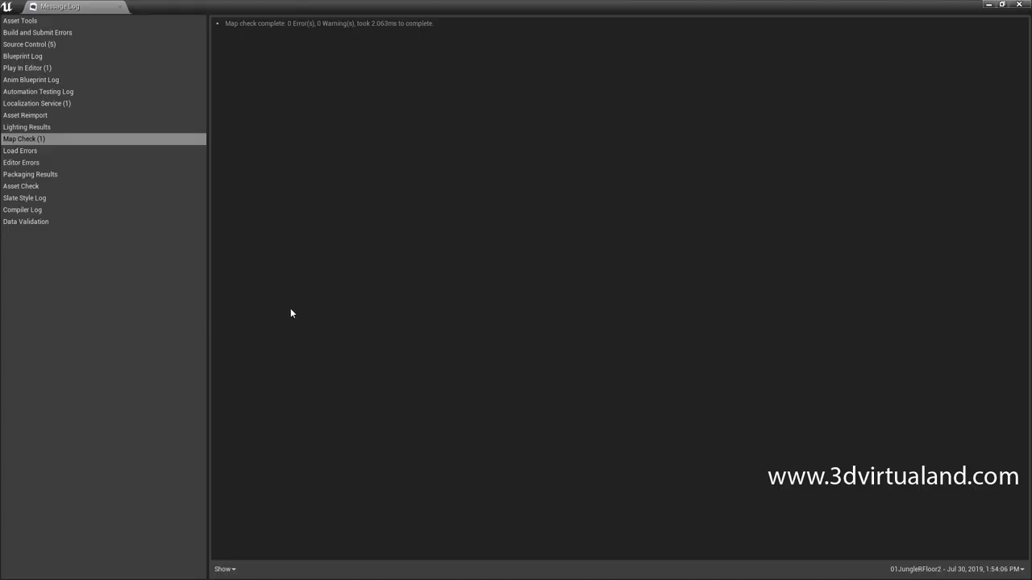
{"action": "mouse_move", "coordinate": [924, 20]}
{"action": "left_mouse_down"}
{"action": "mouse_move", "coordinate": [959, 12]}
{"action": "mouse_move", "coordinate": [869, 48]}
{"action": "mouse_move", "coordinate": [867, 95]}
{"action": "left_mouse_up"}
{"action": "left_click", "coordinate": [877, 86]}
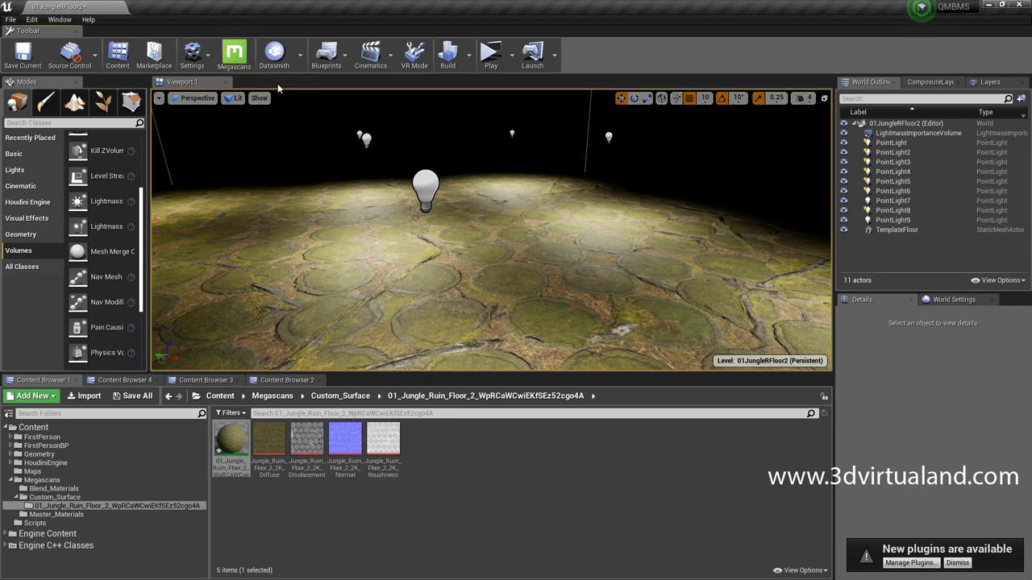
{"action": "left_click", "coordinate": [234, 57]}
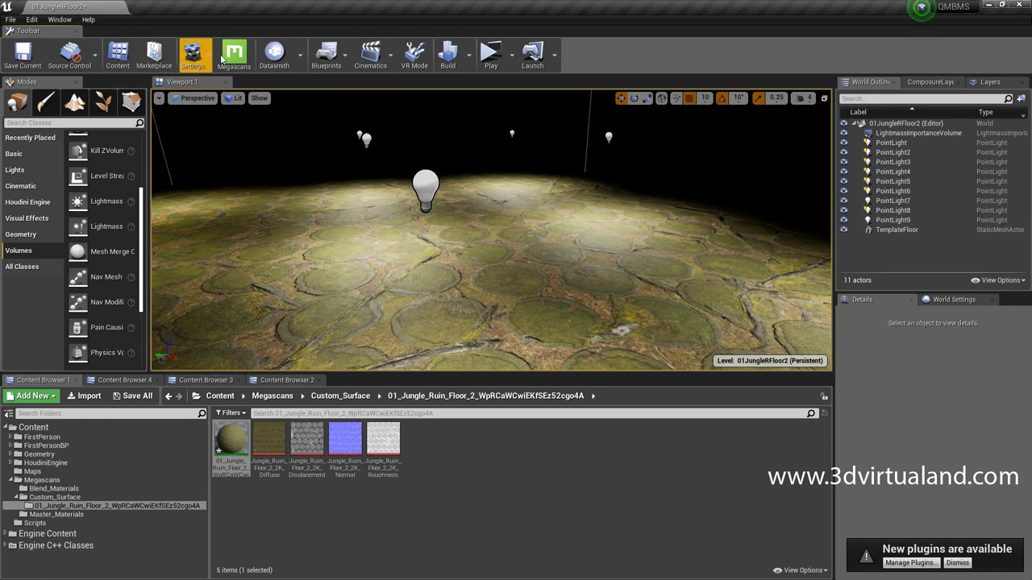
{"action": "left_click", "coordinate": [245, 64]}
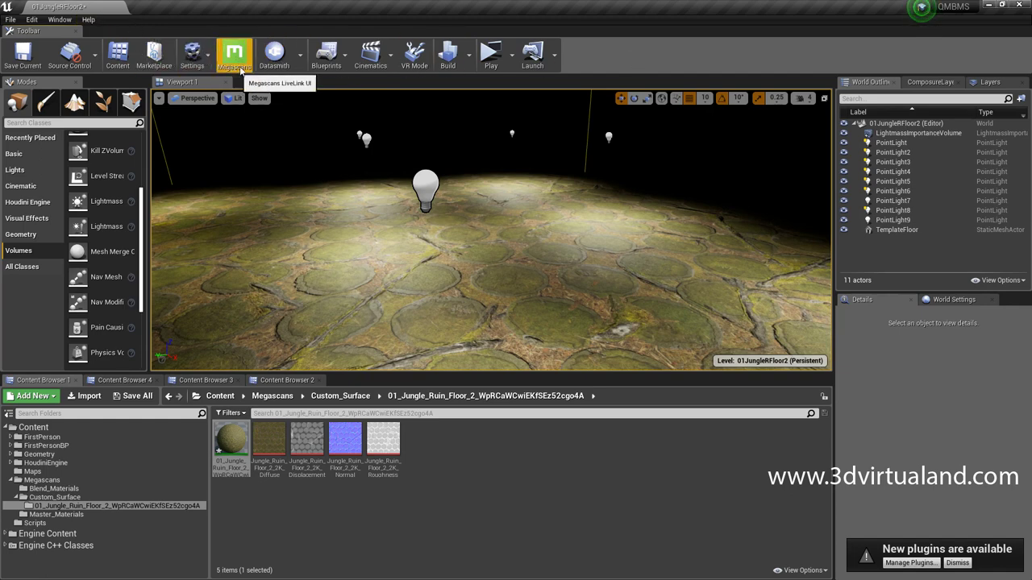
- Check the Megascans LiveLink panel, keeping Surface as asset type, then show the Megascans folder's contents
{"action": "left_click", "coordinate": [249, 67]}
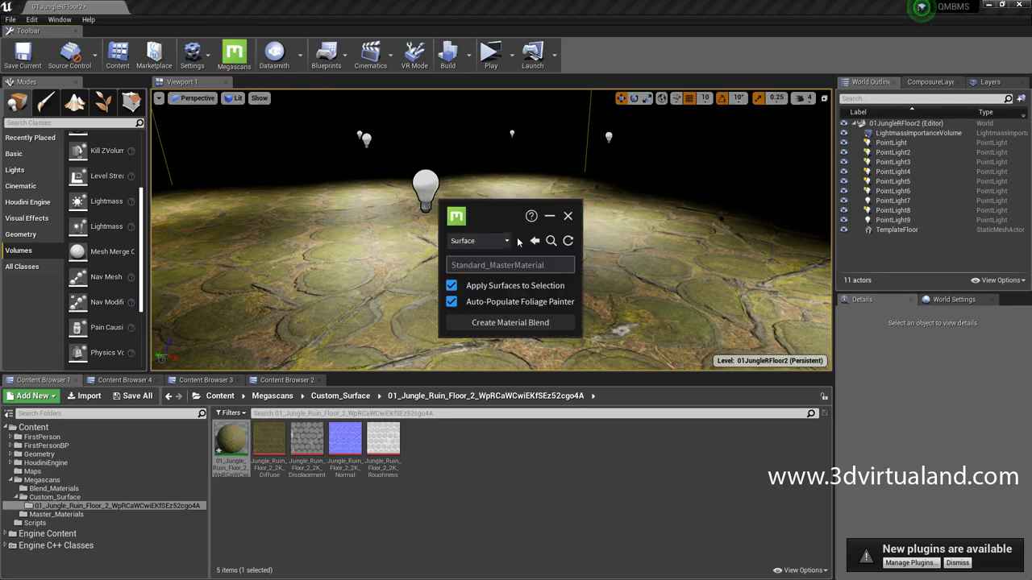
{"action": "left_click", "coordinate": [457, 218]}
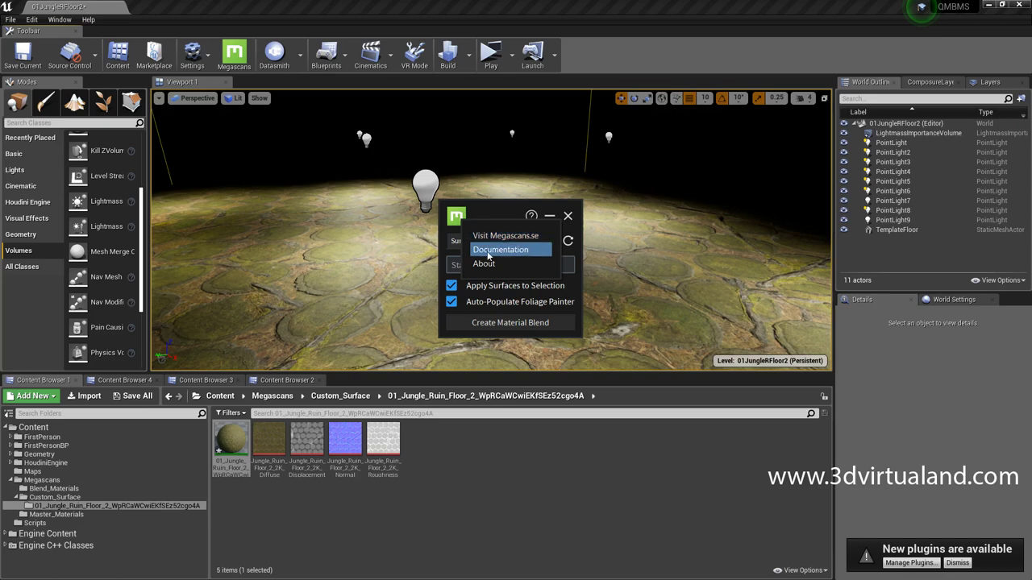
{"action": "left_click", "coordinate": [489, 216]}
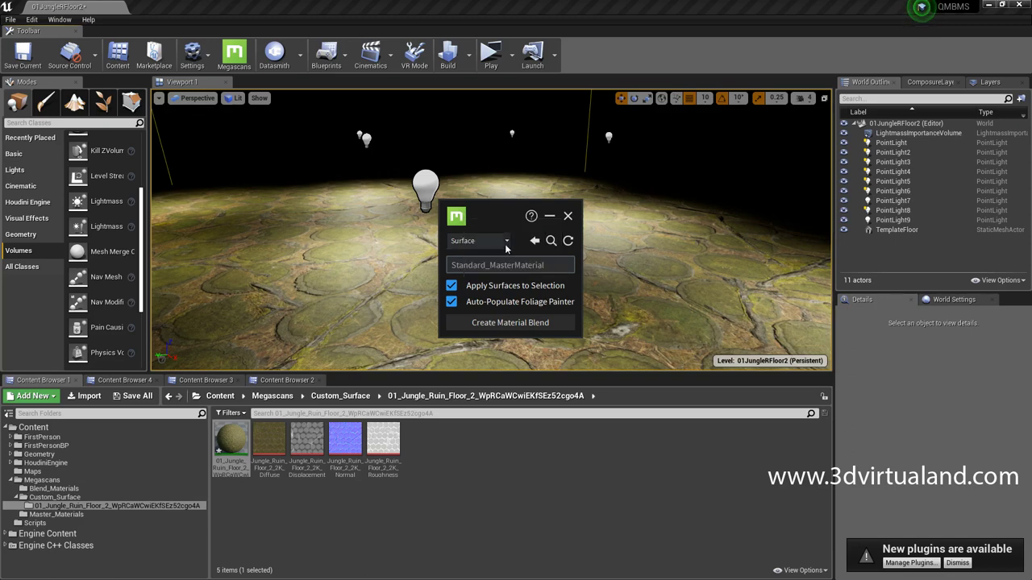
{"action": "left_click", "coordinate": [506, 245]}
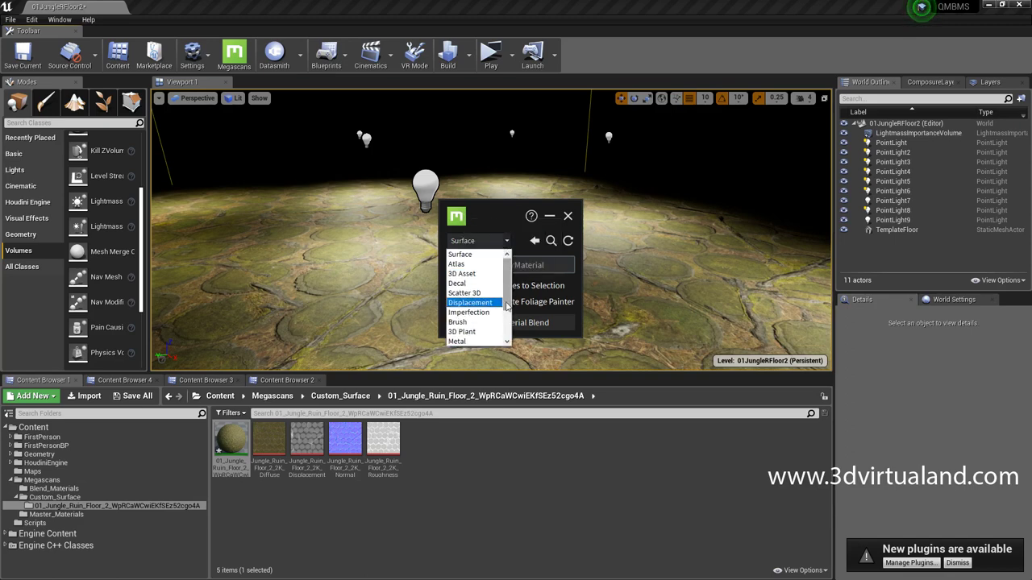
{"action": "scroll", "coordinate": [506, 306], "scroll_direction": "down", "scroll_amount": 2}
{"action": "scroll", "coordinate": [506, 305], "scroll_direction": "up", "scroll_amount": 2}
{"action": "left_click", "coordinate": [509, 267]}
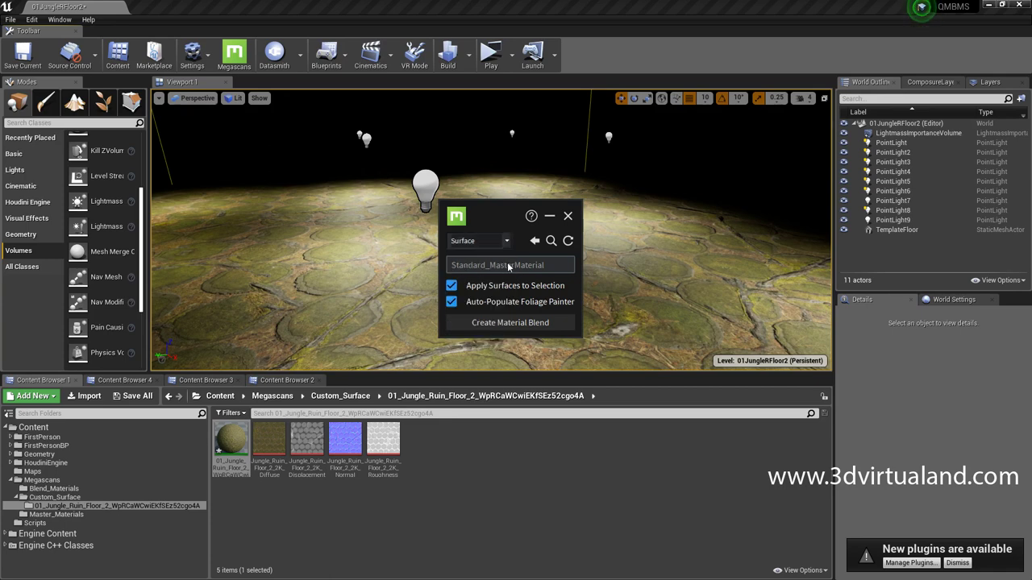
{"action": "left_click", "coordinate": [568, 218]}
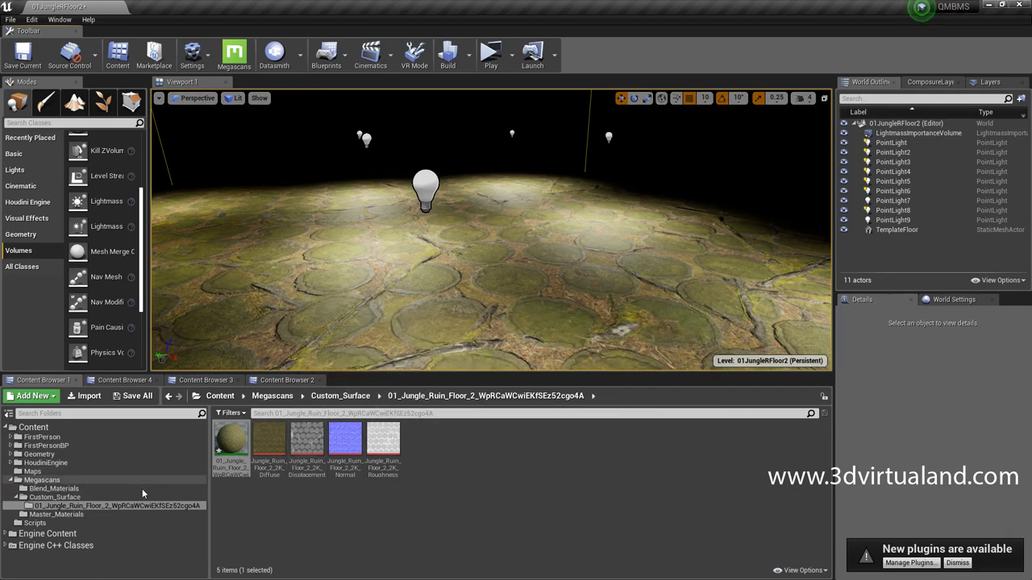
{"action": "left_click", "coordinate": [50, 482]}
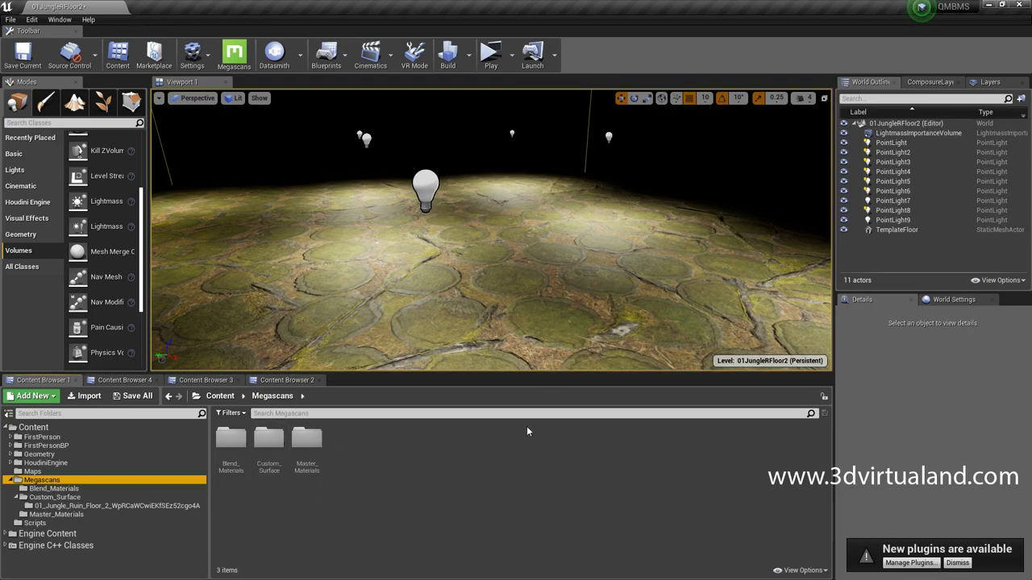
{"action": "key", "text": "alt+Tab"}
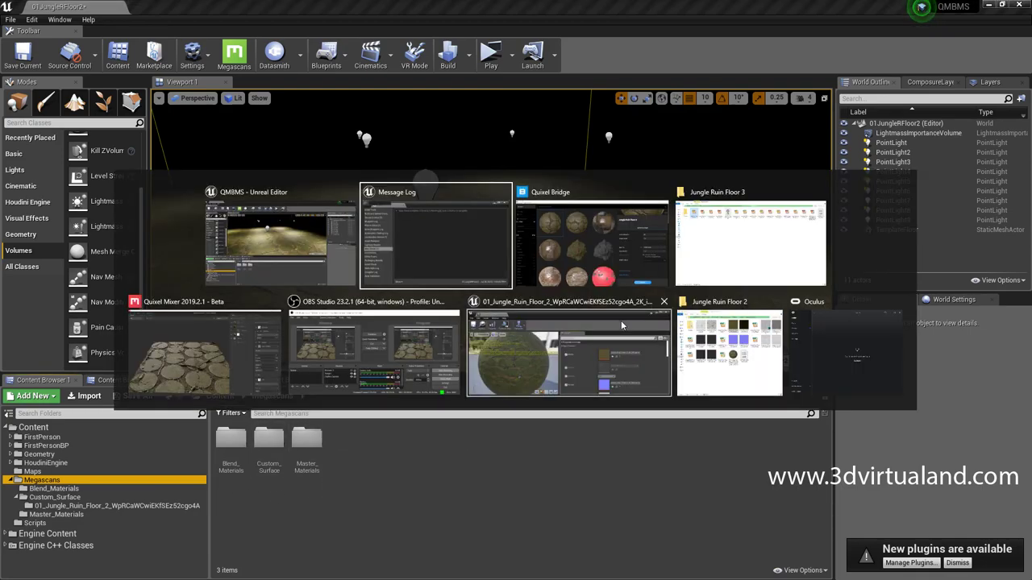
- Export Jungle Ruin Floor 3 from Quixel Bridge to Unreal Engine, then return to the editor
{"action": "left_click", "coordinate": [594, 268]}
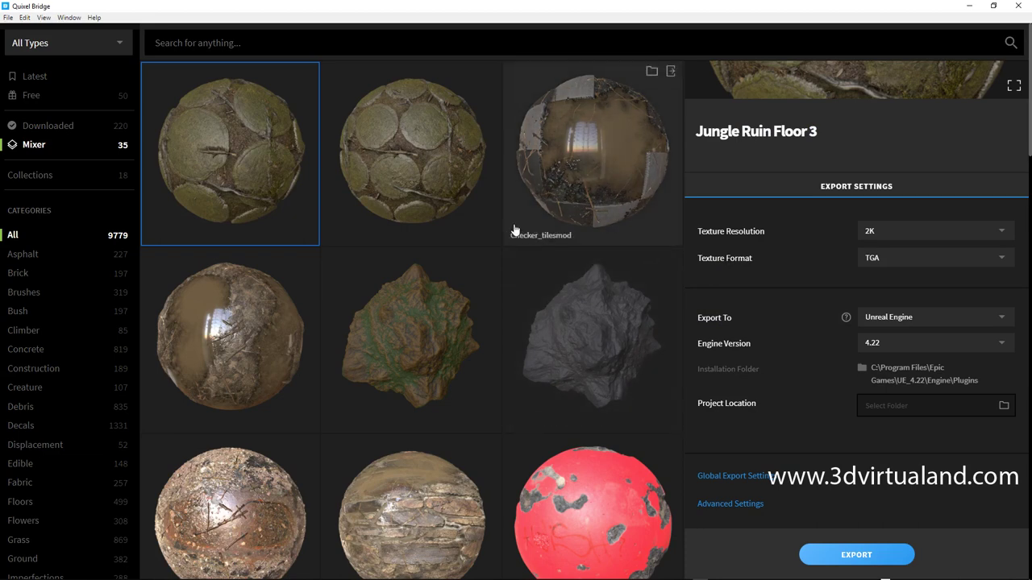
{"action": "mouse_move", "coordinate": [230, 152]}
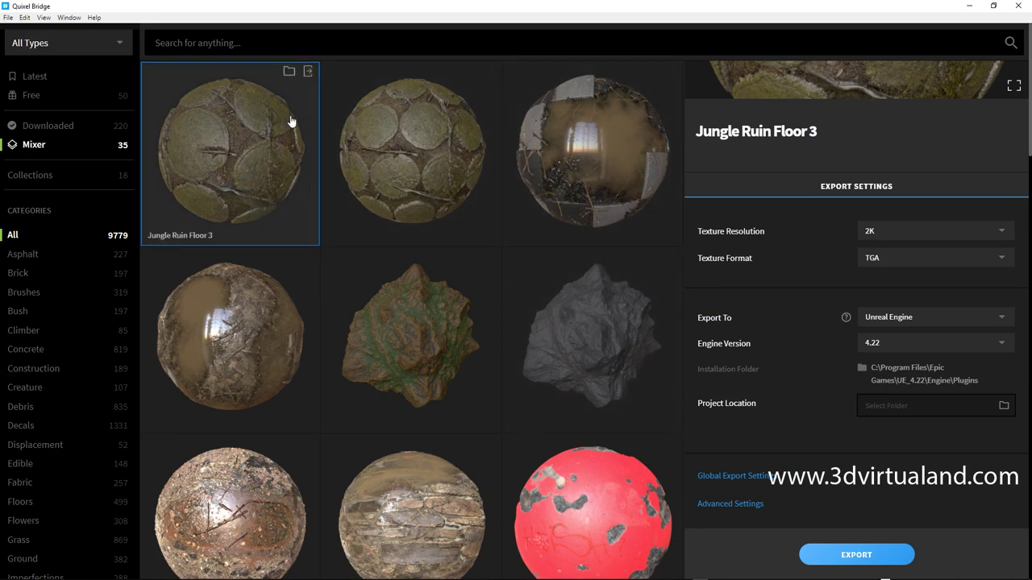
{"action": "left_click", "coordinate": [307, 73]}
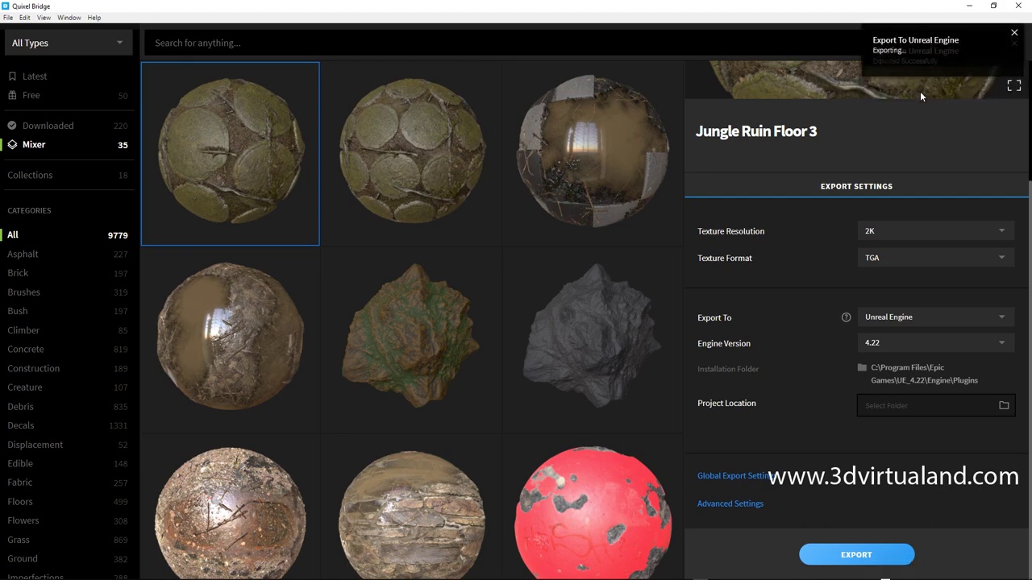
{"action": "mouse_move", "coordinate": [592, 154]}
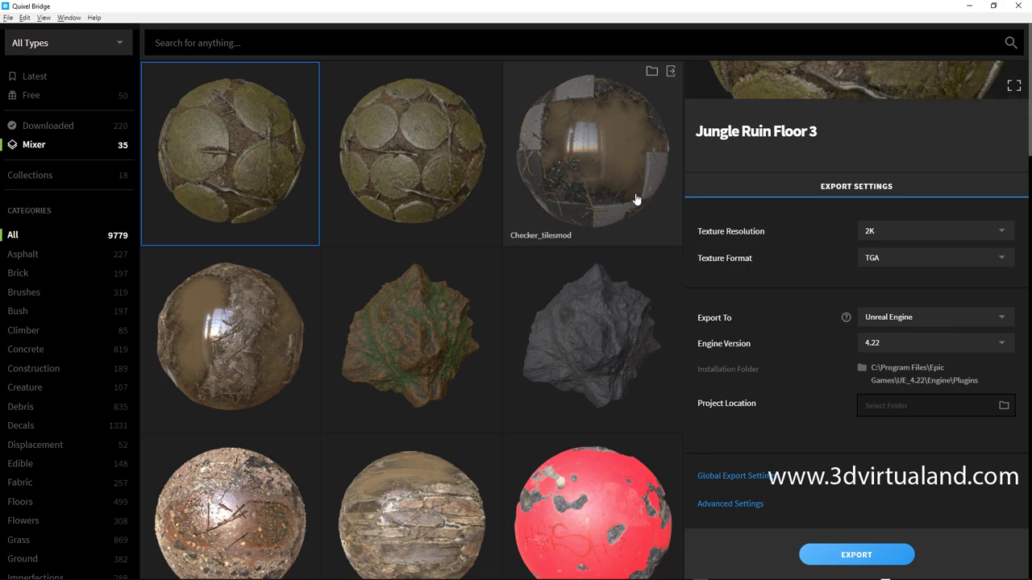
{"action": "key", "text": "alt+Tab"}
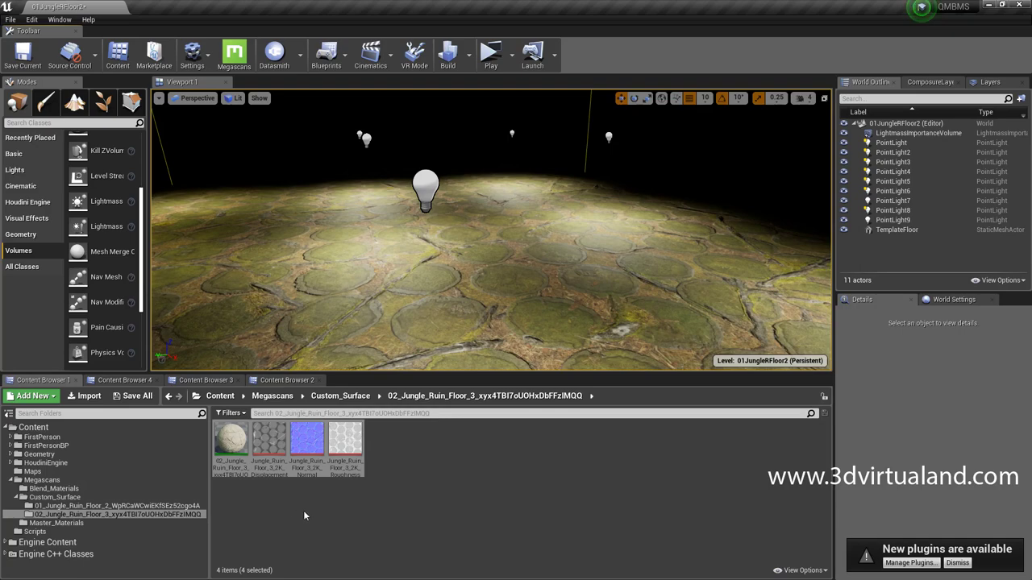
- Open the 02_Jungle_Ruin_Floor_3 material instance from the Content Browser
{"action": "double_click", "coordinate": [231, 444]}
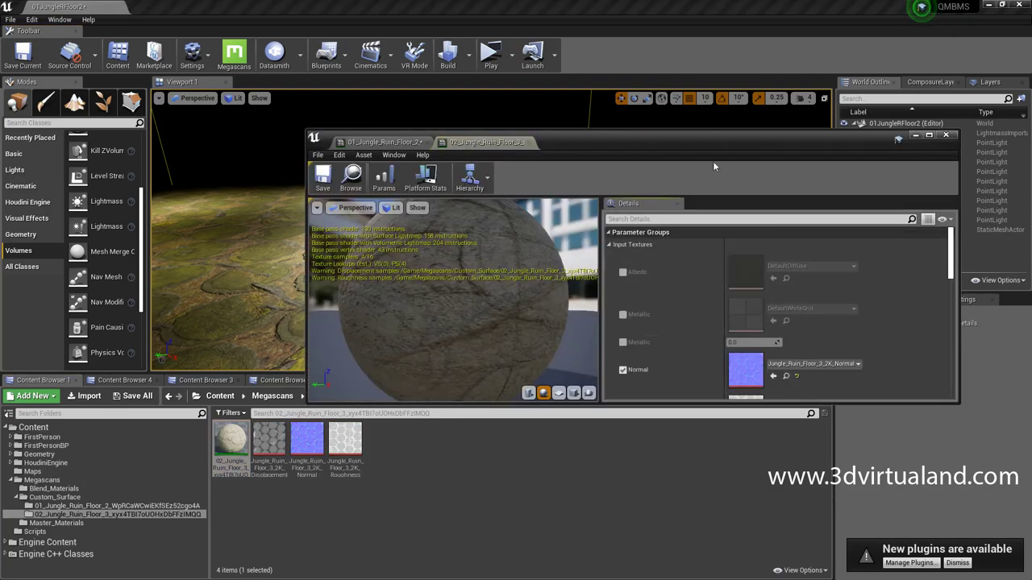
- Enable the Albedo and Metallic texture parameters and inspect the result on the preview sphere
{"action": "mouse_move", "coordinate": [714, 145]}
{"action": "left_mouse_down"}
{"action": "mouse_move", "coordinate": [772, 151]}
{"action": "mouse_move", "coordinate": [781, 2]}
{"action": "left_mouse_up"}
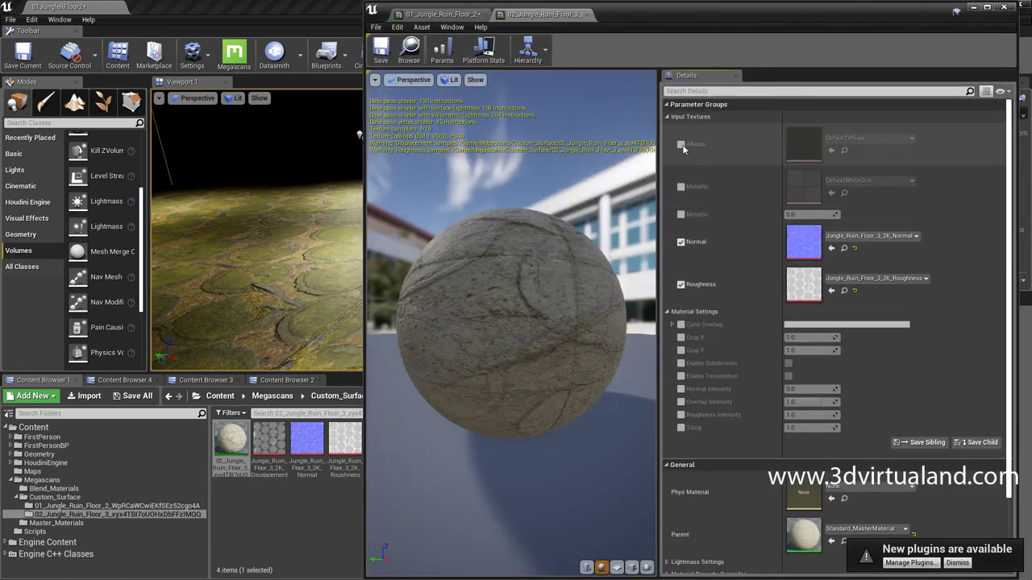
{"action": "left_click", "coordinate": [681, 144]}
{"action": "left_click", "coordinate": [680, 187]}
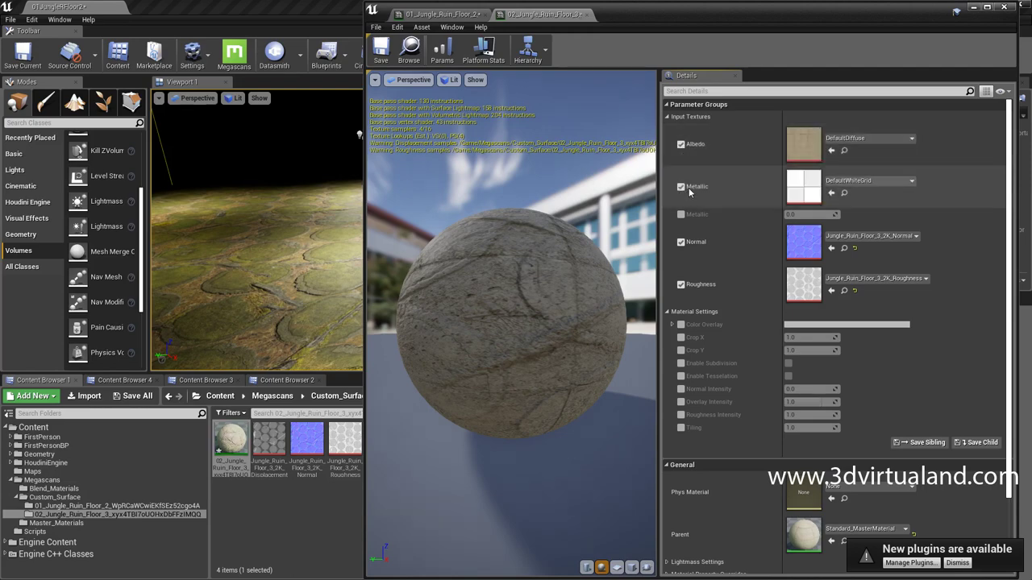
{"action": "left_click_drag", "start_coordinate": [644, 226], "coordinate": [524, 237]}
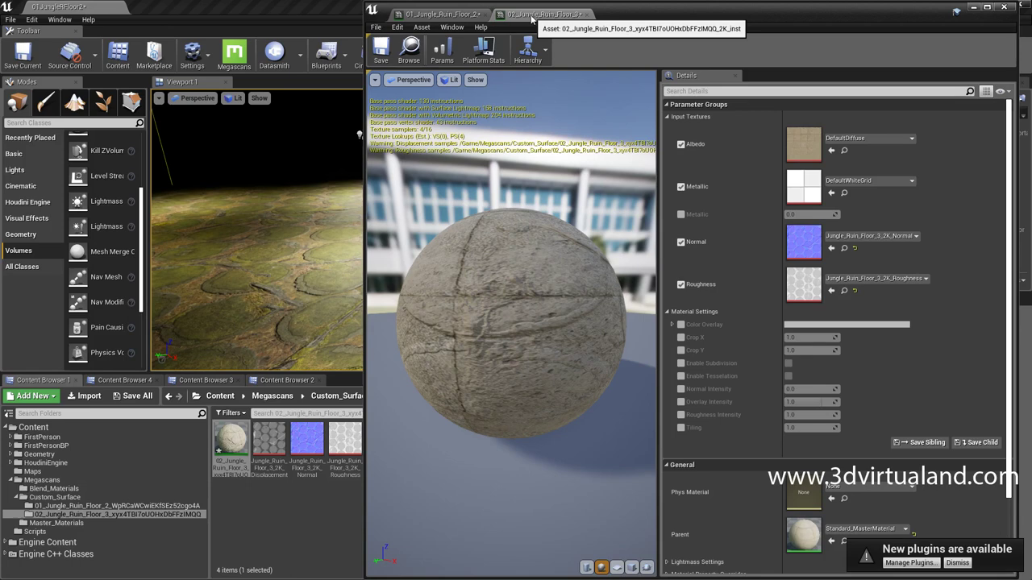
{"action": "scroll", "coordinate": [721, 335], "scroll_direction": "down", "scroll_amount": 3}
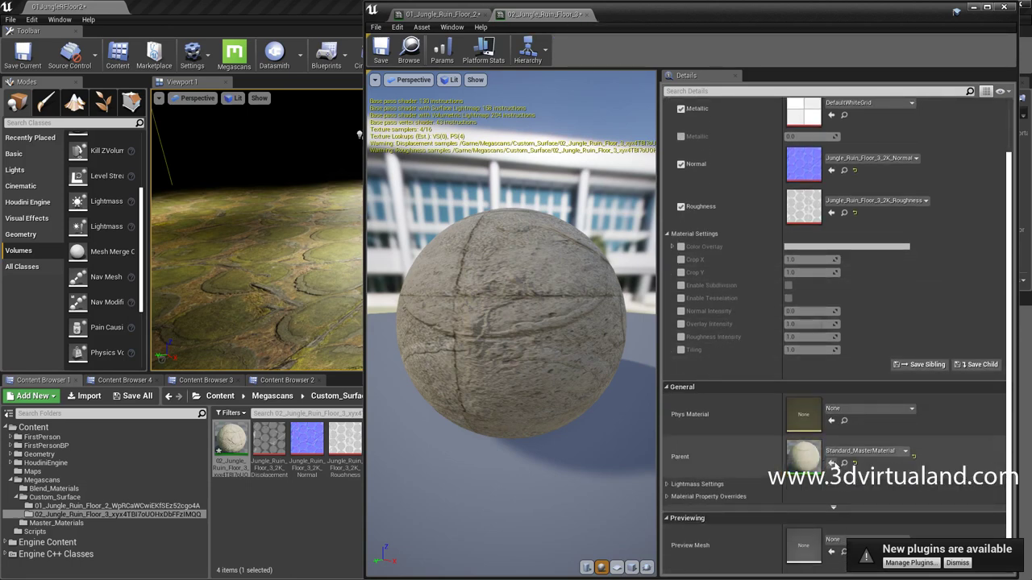
{"action": "scroll", "coordinate": [723, 381], "scroll_direction": "up", "scroll_amount": 3}
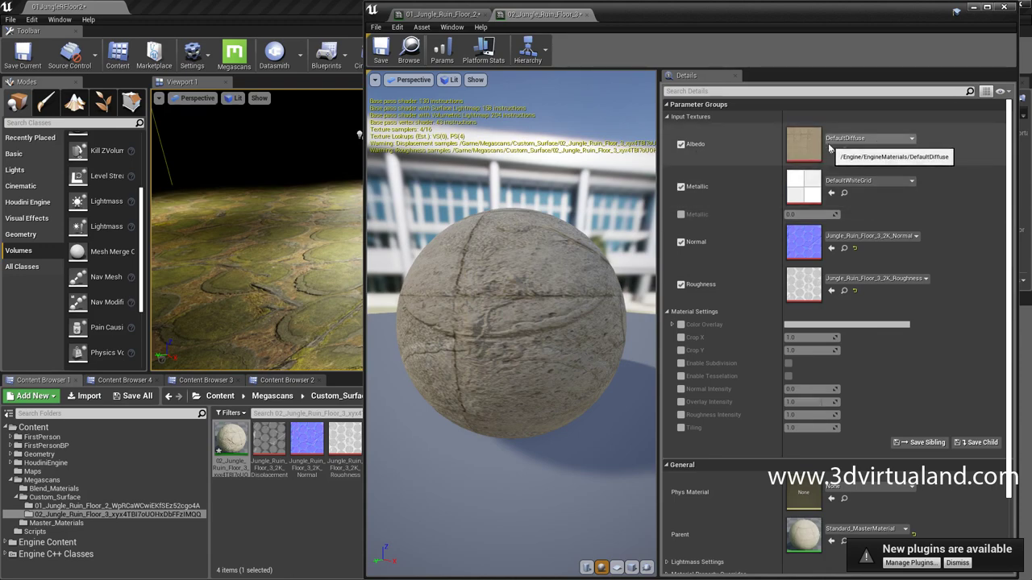
{"action": "mouse_move", "coordinate": [540, 247]}
{"action": "left_mouse_down"}
{"action": "mouse_move", "coordinate": [553, 288]}
{"action": "mouse_move", "coordinate": [580, 290]}
{"action": "left_mouse_up"}
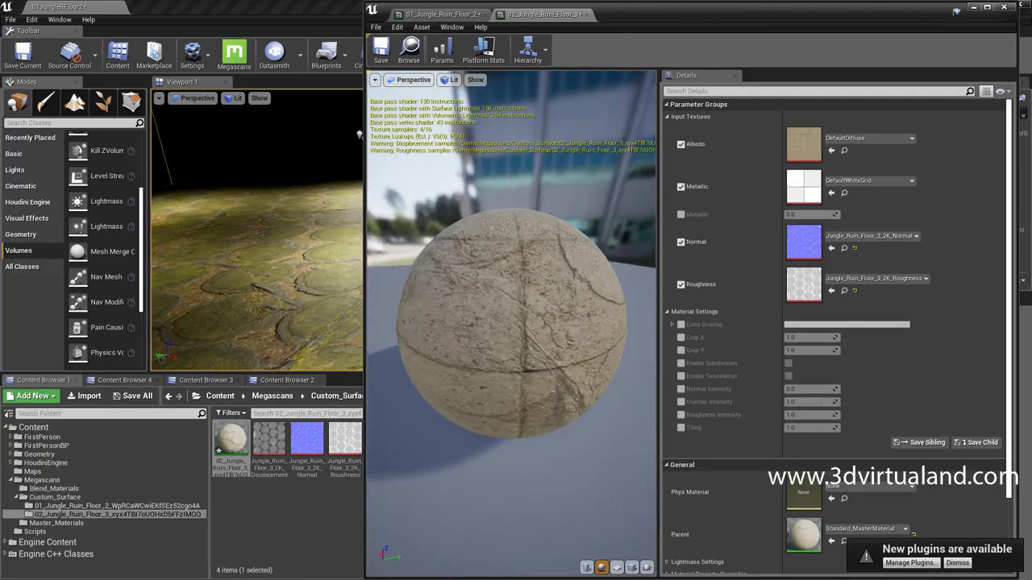
{"action": "mouse_move", "coordinate": [580, 290]}
{"action": "left_mouse_down"}
{"action": "mouse_move", "coordinate": [486, 285]}
{"action": "mouse_move", "coordinate": [630, 299]}
{"action": "left_mouse_up"}
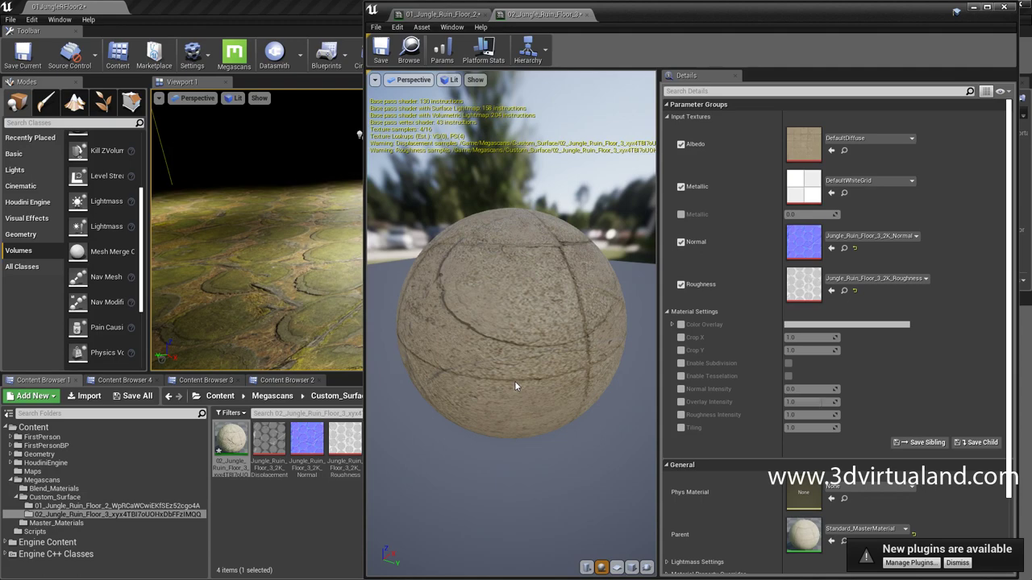
- Import Jungle Ruin Floor 2_2K_Diffuse from File Explorer into the Floor 3 folder and select it
{"action": "key", "text": "alt+Tab"}
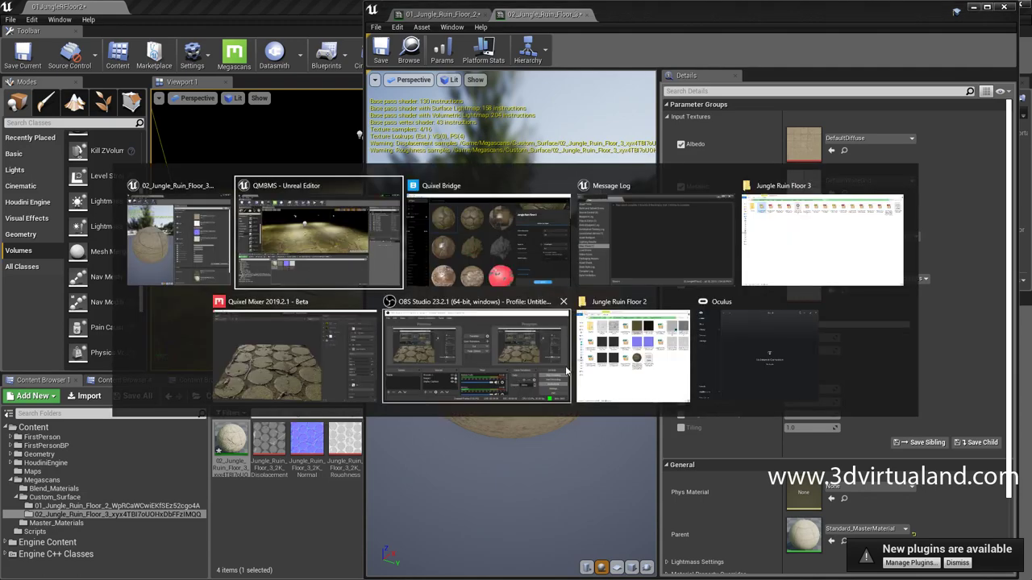
{"action": "left_click", "coordinate": [620, 371]}
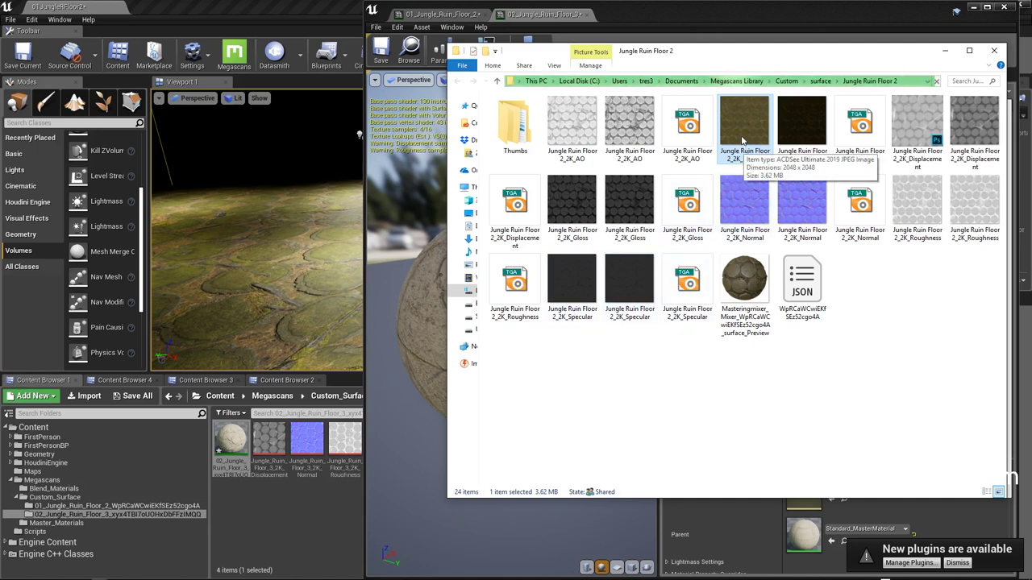
{"action": "left_click_drag", "start_coordinate": [743, 140], "coordinate": [794, 163]}
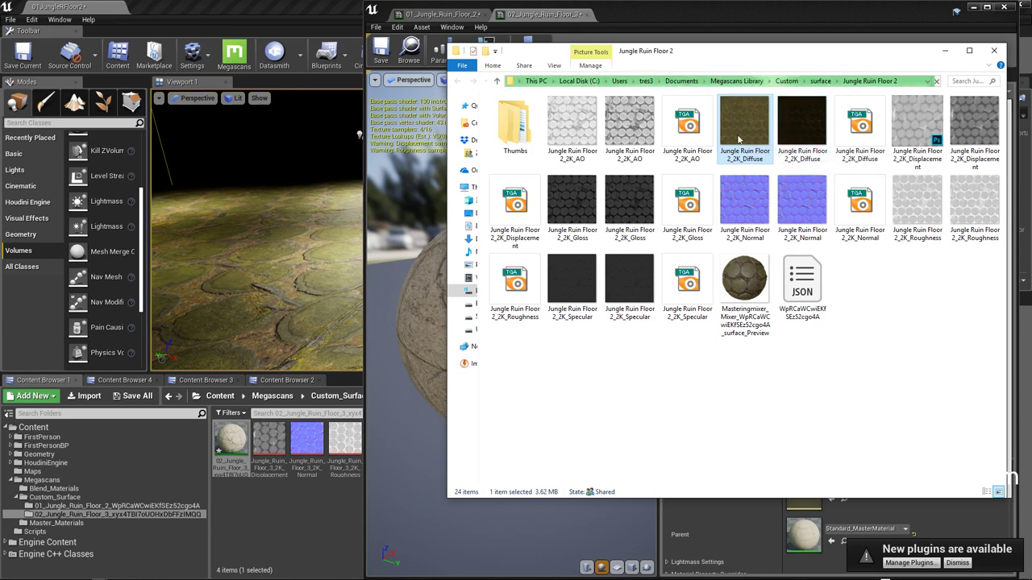
{"action": "left_click_drag", "start_coordinate": [737, 139], "coordinate": [274, 465]}
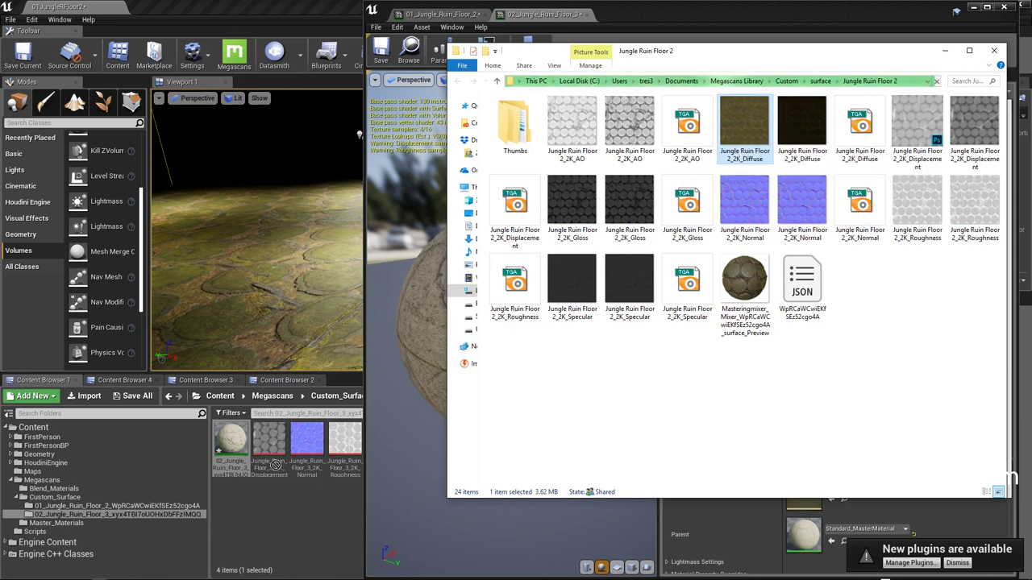
{"action": "left_click_drag", "start_coordinate": [267, 513], "coordinate": [265, 510]}
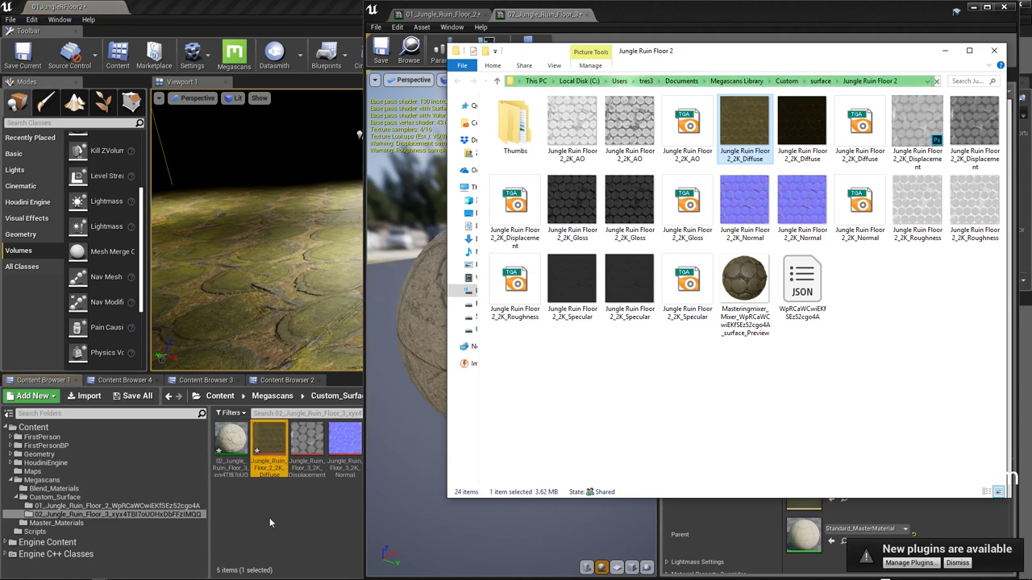
{"action": "left_click", "coordinate": [270, 517]}
{"action": "left_click", "coordinate": [270, 445]}
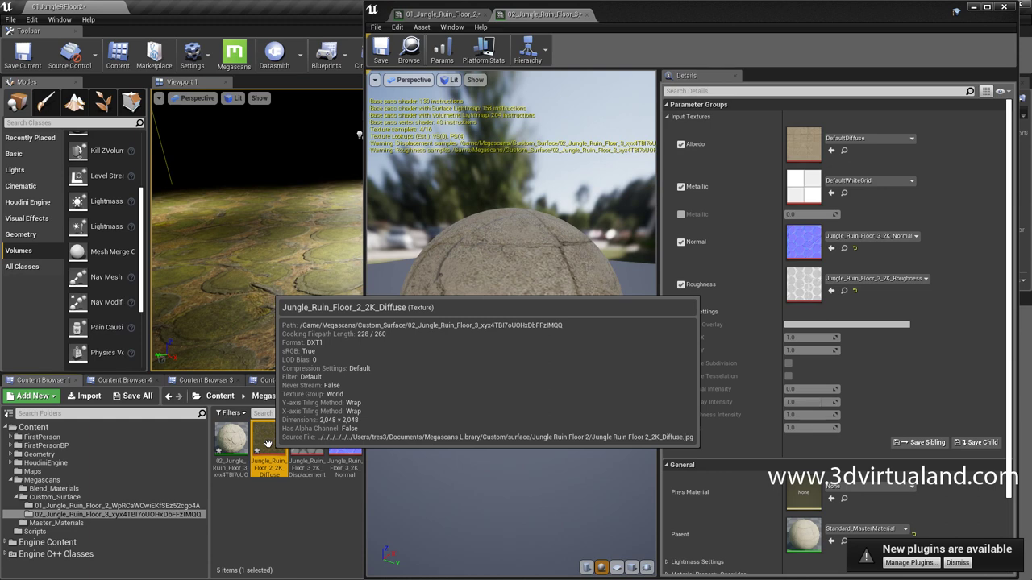
- Assign the selected Jungle_Ruin_Floor_2_2K_Diffuse texture to the Albedo parameter
{"action": "left_click", "coordinate": [831, 150]}
{"action": "mouse_move", "coordinate": [532, 278]}
{"action": "left_mouse_down"}
{"action": "mouse_move", "coordinate": [532, 258]}
{"action": "mouse_move", "coordinate": [561, 252]}
{"action": "mouse_move", "coordinate": [489, 415]}
{"action": "mouse_move", "coordinate": [451, 379]}
{"action": "mouse_move", "coordinate": [571, 228]}
{"action": "left_mouse_up"}
{"action": "scroll", "coordinate": [560, 249], "scroll_direction": "up", "scroll_amount": 2}
{"action": "scroll", "coordinate": [561, 249], "scroll_direction": "up", "scroll_amount": 1}
{"action": "scroll", "coordinate": [570, 228], "scroll_direction": "up", "scroll_amount": 4}
{"action": "scroll", "coordinate": [549, 231], "scroll_direction": "down", "scroll_amount": 5}
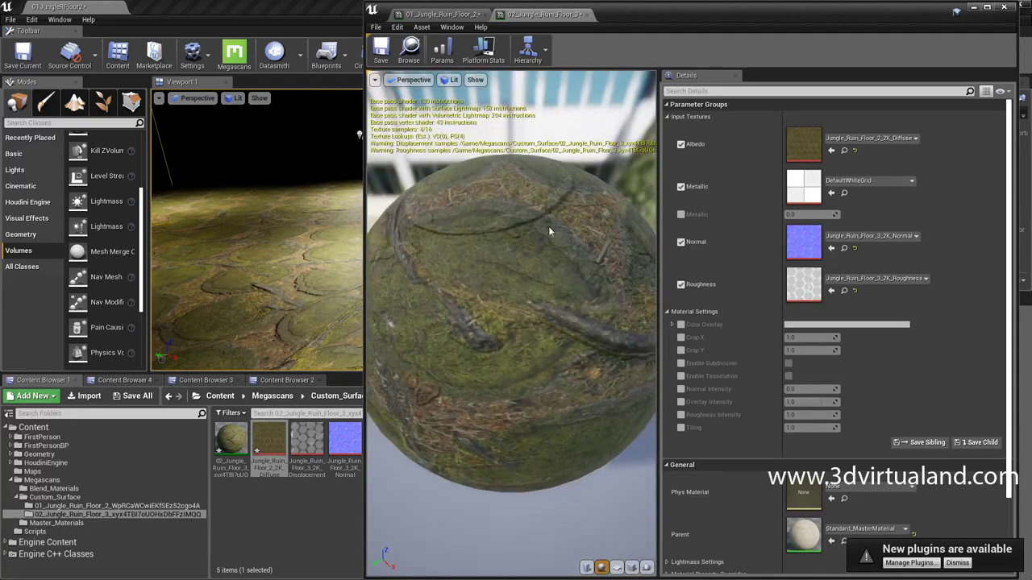
- Switch the preview to Detail Lighting and inspect the sphere's surface
{"action": "left_click", "coordinate": [449, 80]}
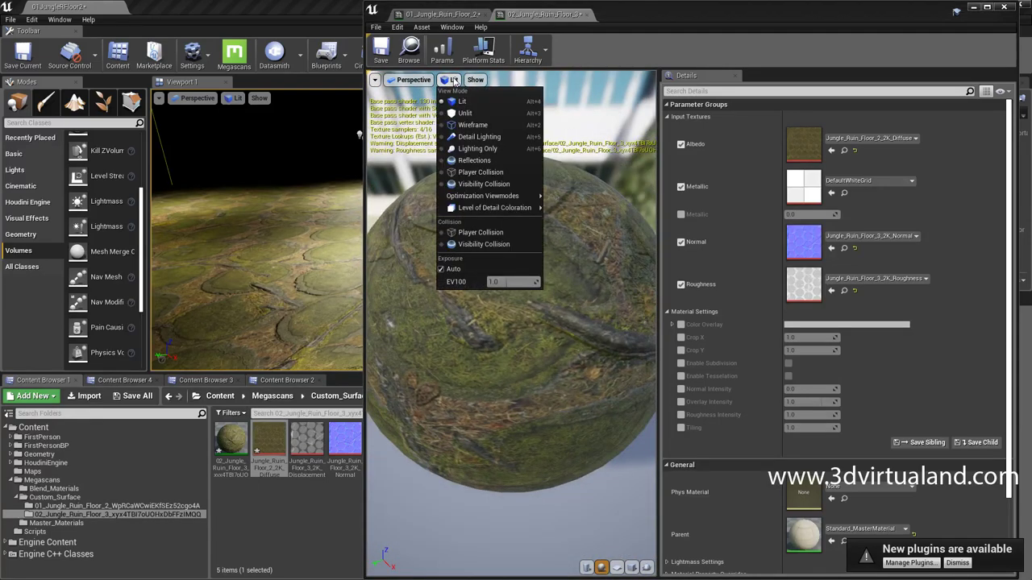
{"action": "left_click", "coordinate": [480, 143]}
{"action": "mouse_move", "coordinate": [556, 216]}
{"action": "left_mouse_down"}
{"action": "mouse_move", "coordinate": [580, 234]}
{"action": "mouse_move", "coordinate": [565, 242]}
{"action": "mouse_move", "coordinate": [586, 233]}
{"action": "left_mouse_up"}
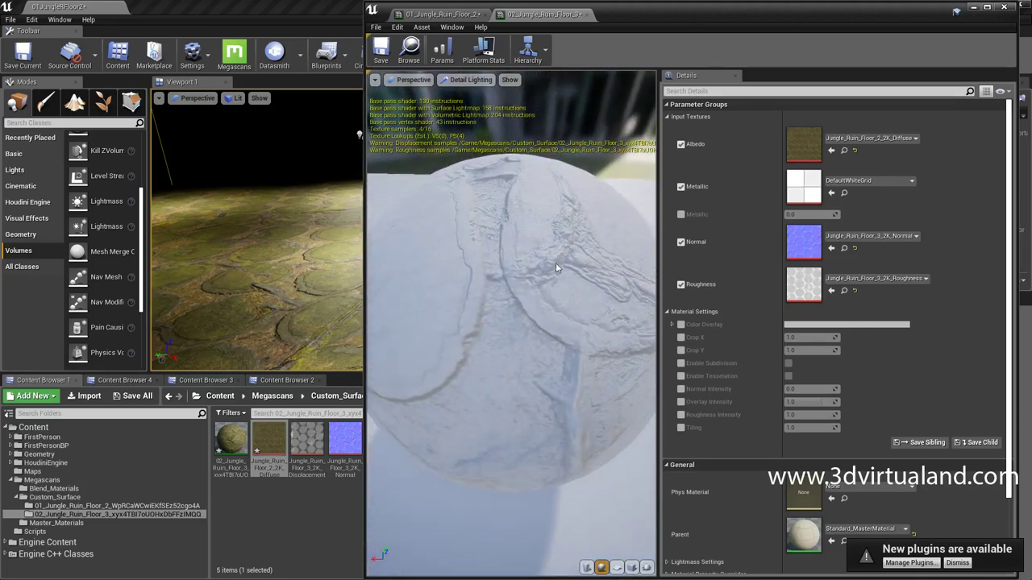
{"action": "left_click_drag", "start_coordinate": [556, 262], "coordinate": [556, 262]}
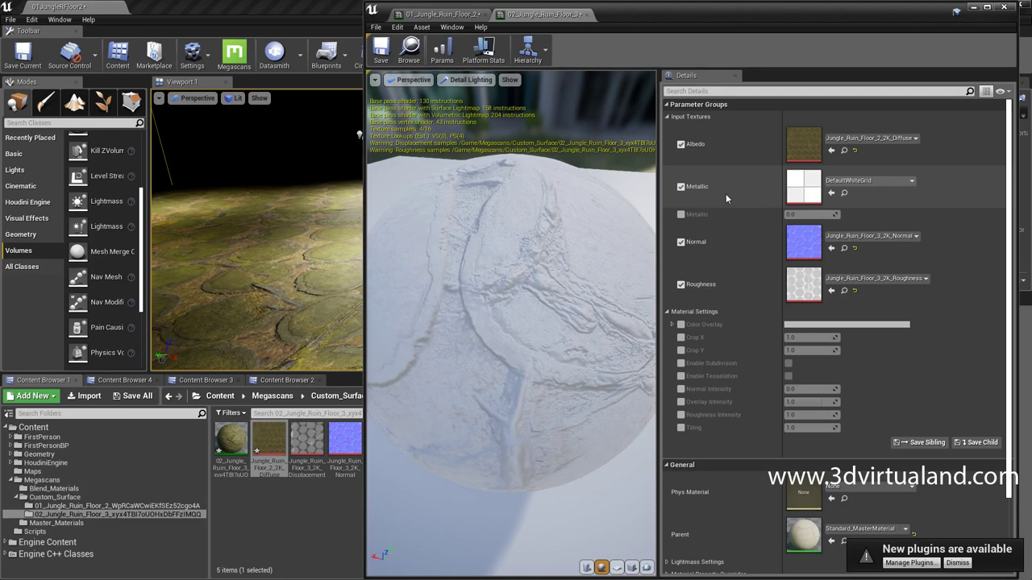
- Disable Metallic, save the material instance, and minimize the material editor
{"action": "left_click", "coordinate": [681, 187]}
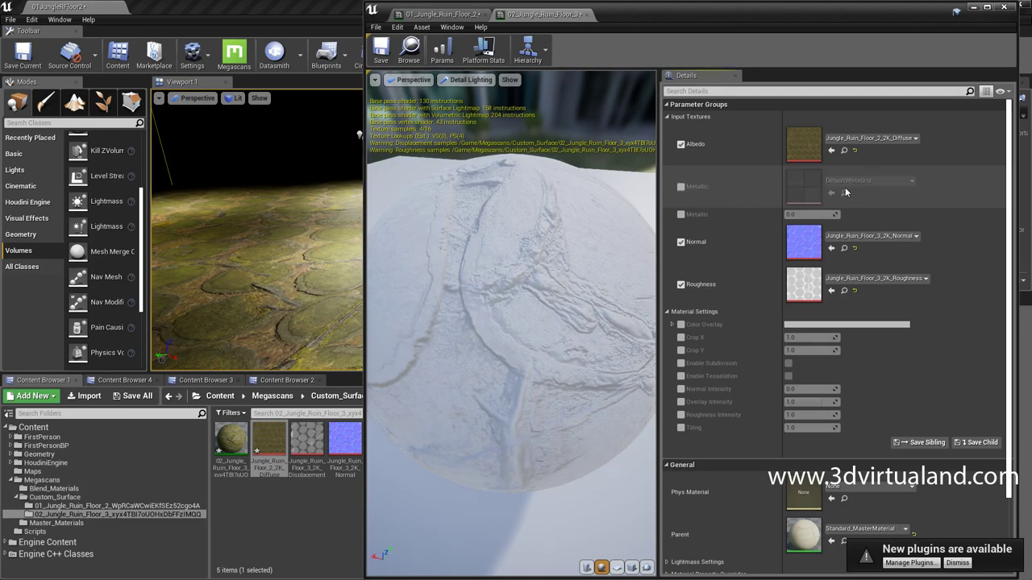
{"action": "left_click_drag", "start_coordinate": [553, 260], "coordinate": [593, 274]}
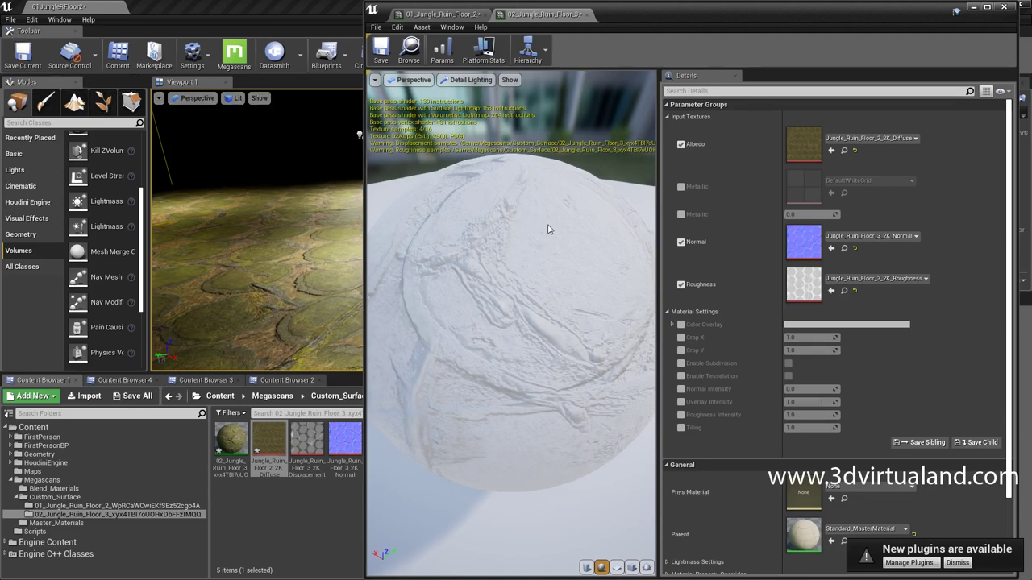
{"action": "key", "text": "ctrl+shift+s"}
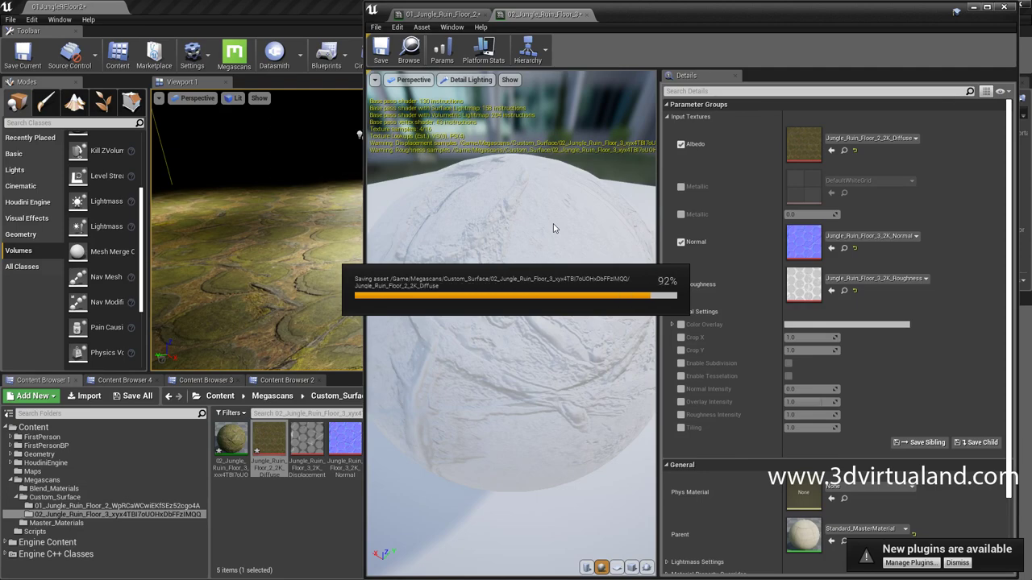
{"action": "left_click", "coordinate": [972, 12]}
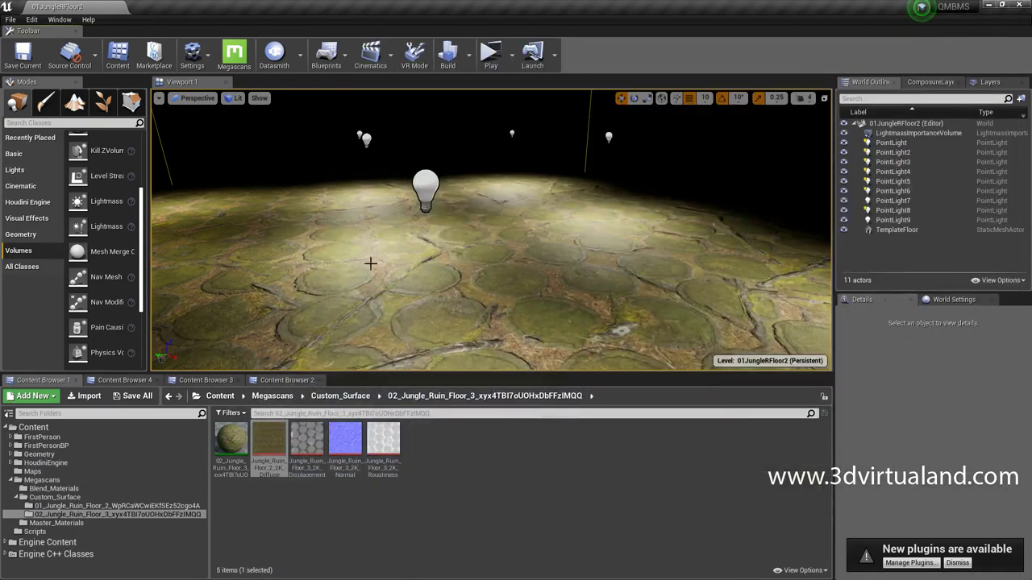
- Select the nine point lights, then the TemplateFloor mesh in the level
{"action": "mouse_move", "coordinate": [431, 311]}
{"action": "left_mouse_down"}
{"action": "mouse_move", "coordinate": [419, 346]}
{"action": "mouse_move", "coordinate": [395, 322]}
{"action": "mouse_move", "coordinate": [419, 323]}
{"action": "left_mouse_up"}
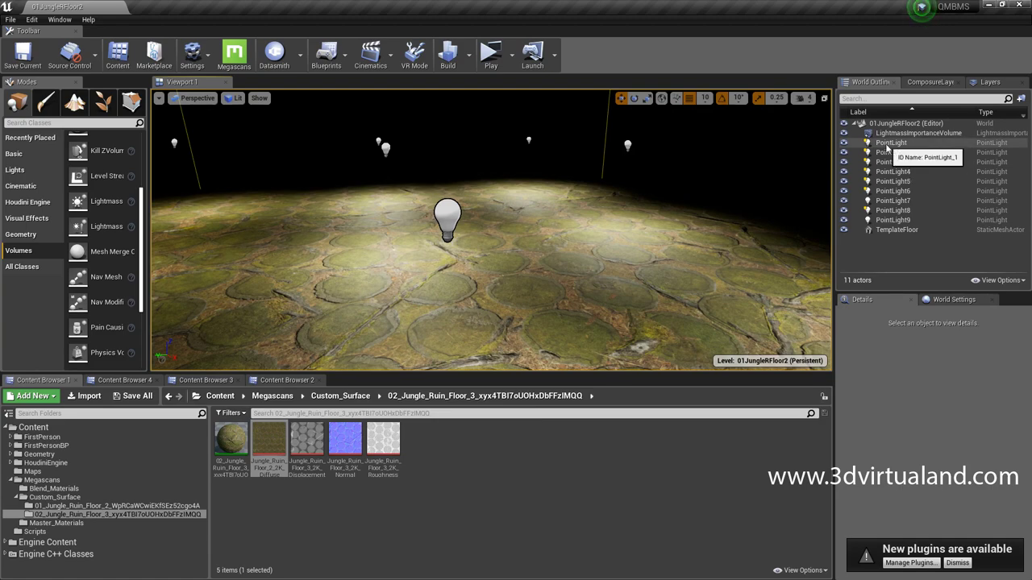
{"action": "left_click", "coordinate": [891, 142]}
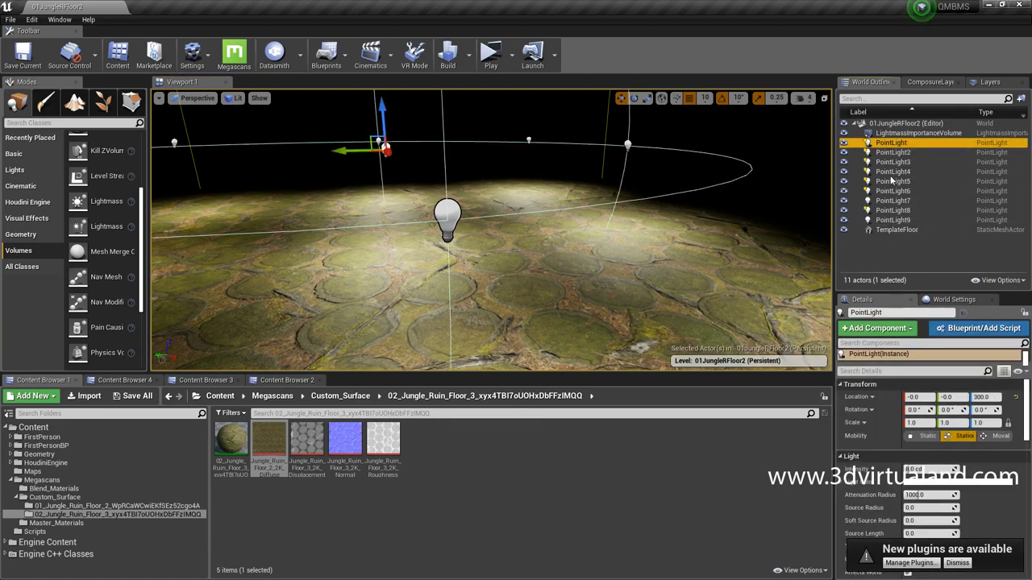
{"action": "left_click", "coordinate": [892, 220], "text": "shift"}
{"action": "right_click_drag", "start_coordinate": [675, 223], "coordinate": [675, 222]}
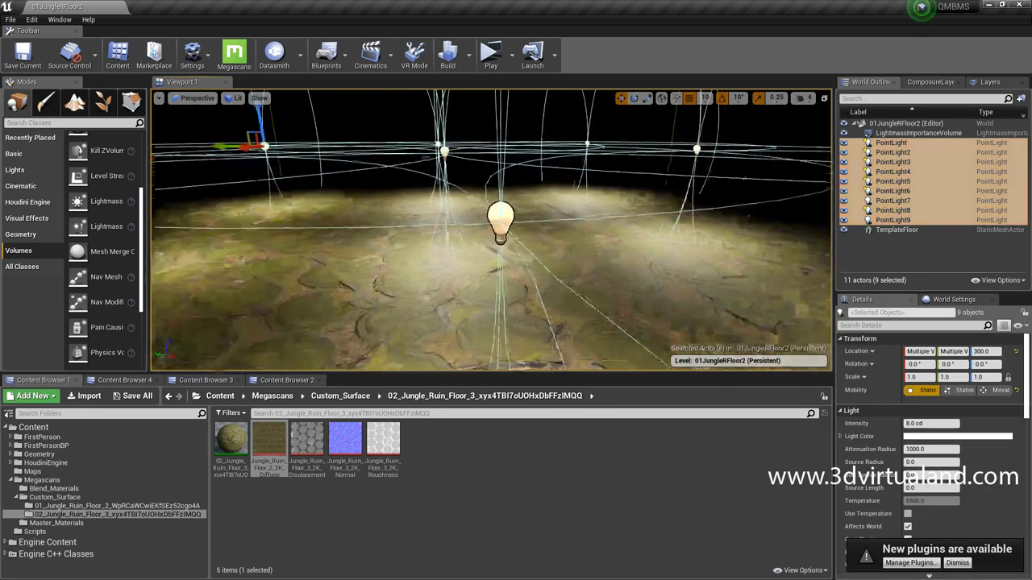
{"action": "right_click_drag", "start_coordinate": [398, 335], "coordinate": [398, 335]}
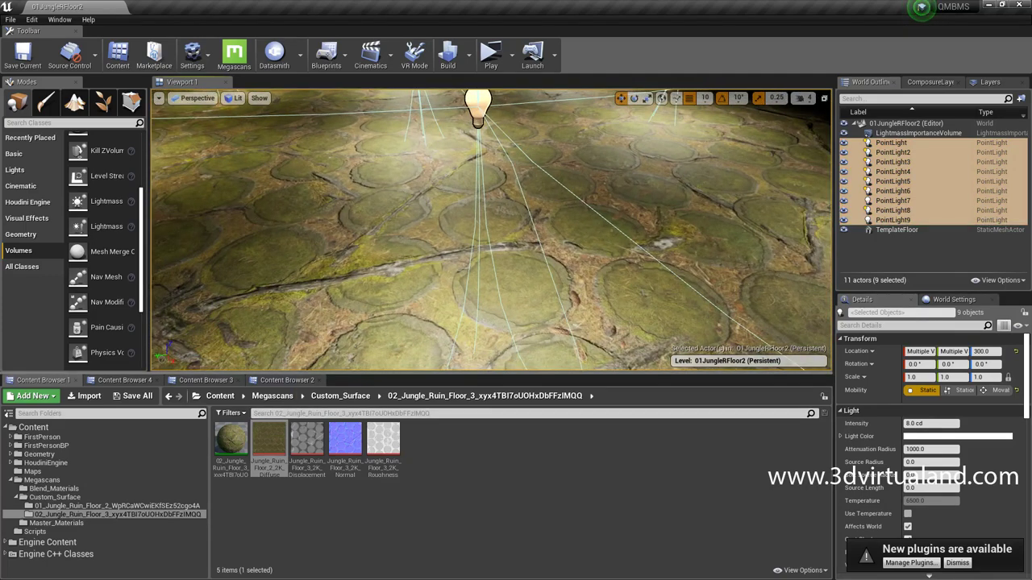
{"action": "left_click", "coordinate": [556, 332]}
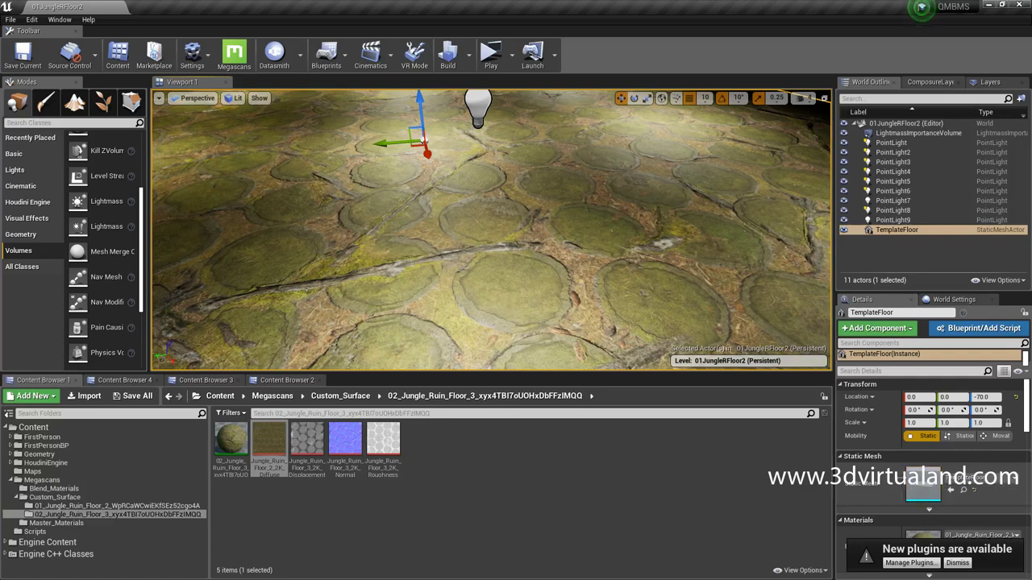
- Apply the Jungle Ruin Floor 3 material instance to TemplateFloor's Element 0
{"action": "scroll", "coordinate": [895, 481], "scroll_direction": "down", "scroll_amount": 3}
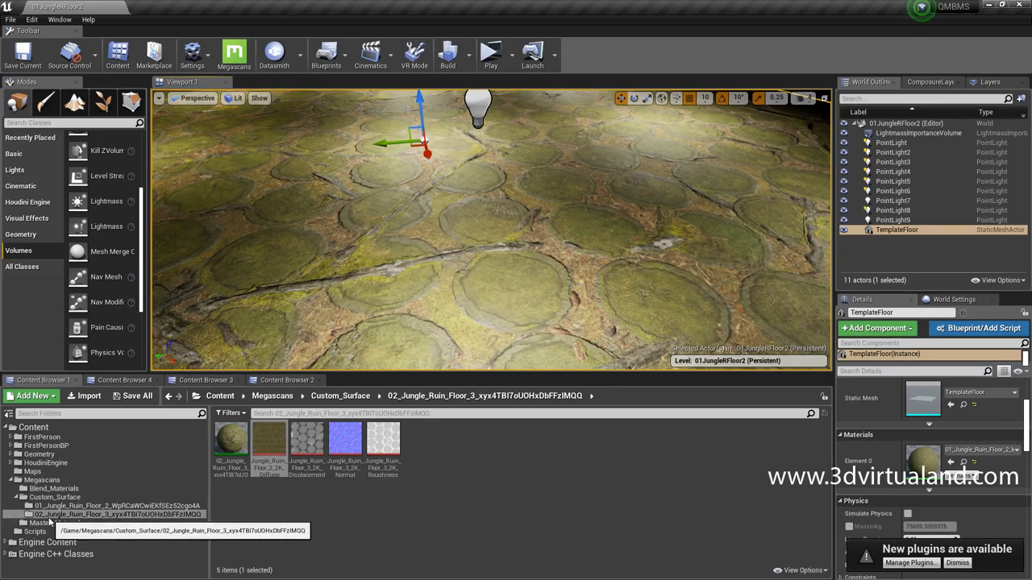
{"action": "left_click", "coordinate": [230, 443]}
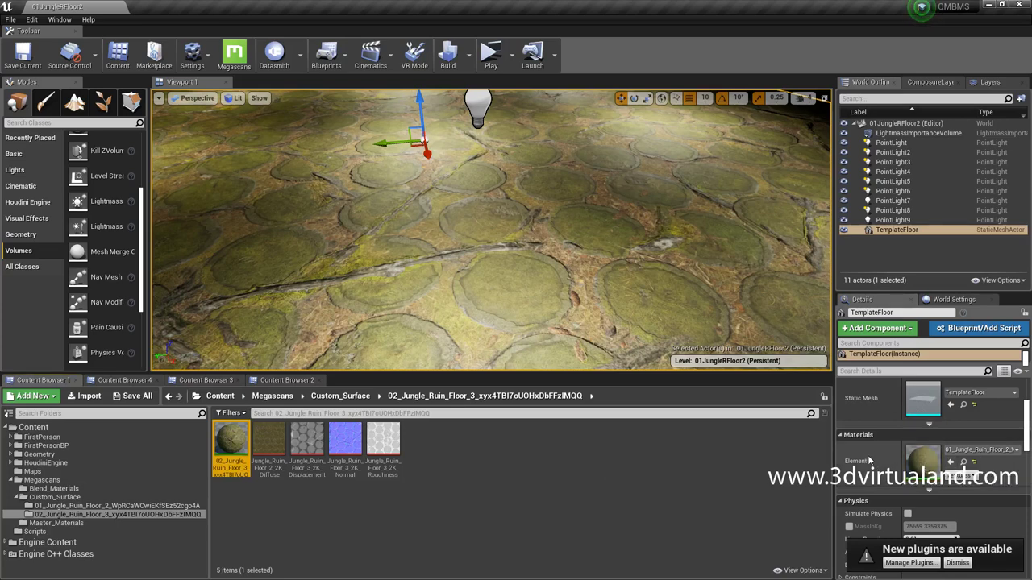
{"action": "left_click", "coordinate": [952, 469]}
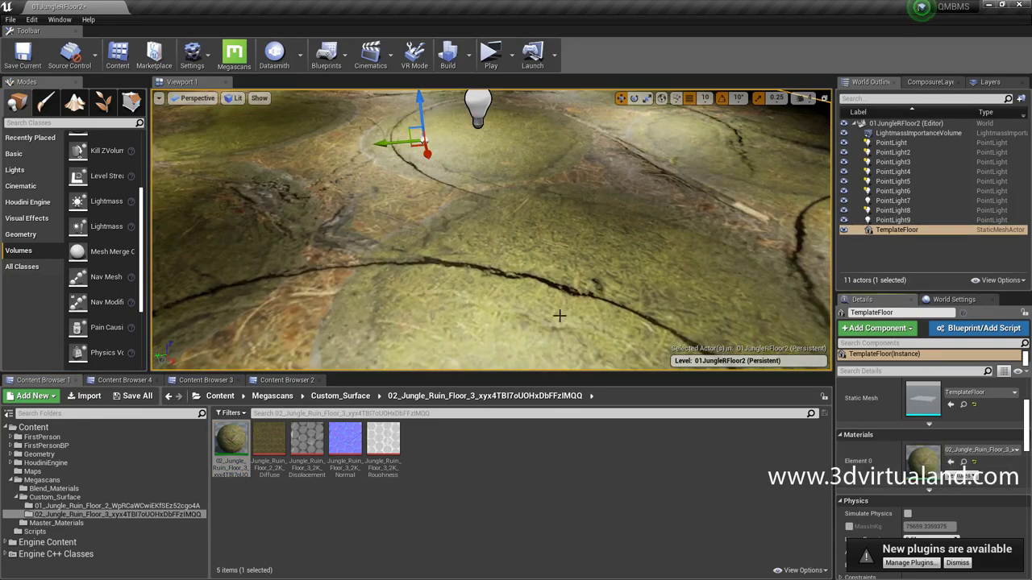
{"action": "mouse_move", "coordinate": [560, 315]}
{"action": "right_mouse_down"}
{"action": "mouse_move", "coordinate": [565, 290]}
{"action": "mouse_move", "coordinate": [524, 266]}
{"action": "mouse_move", "coordinate": [559, 312]}
{"action": "right_mouse_up"}
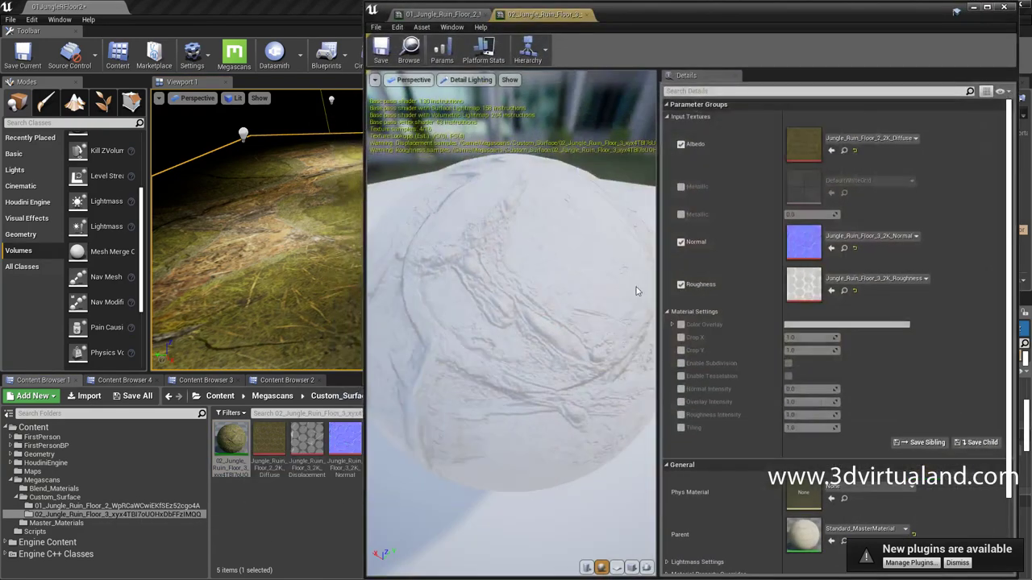
- Return the material preview to Lit view mode
{"action": "left_click", "coordinate": [467, 80]}
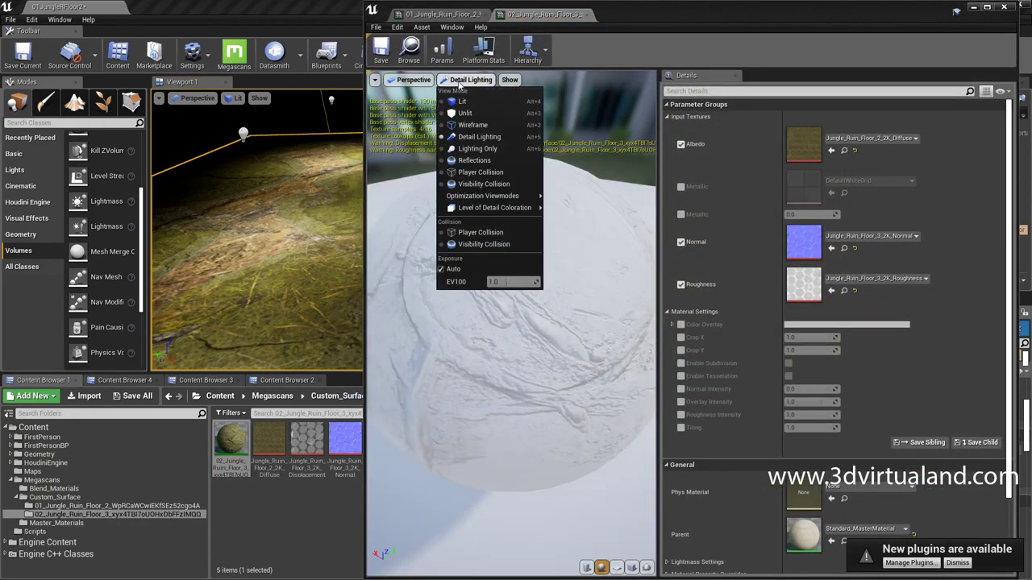
{"action": "left_click", "coordinate": [465, 102]}
{"action": "left_click_drag", "start_coordinate": [516, 323], "coordinate": [468, 290]}
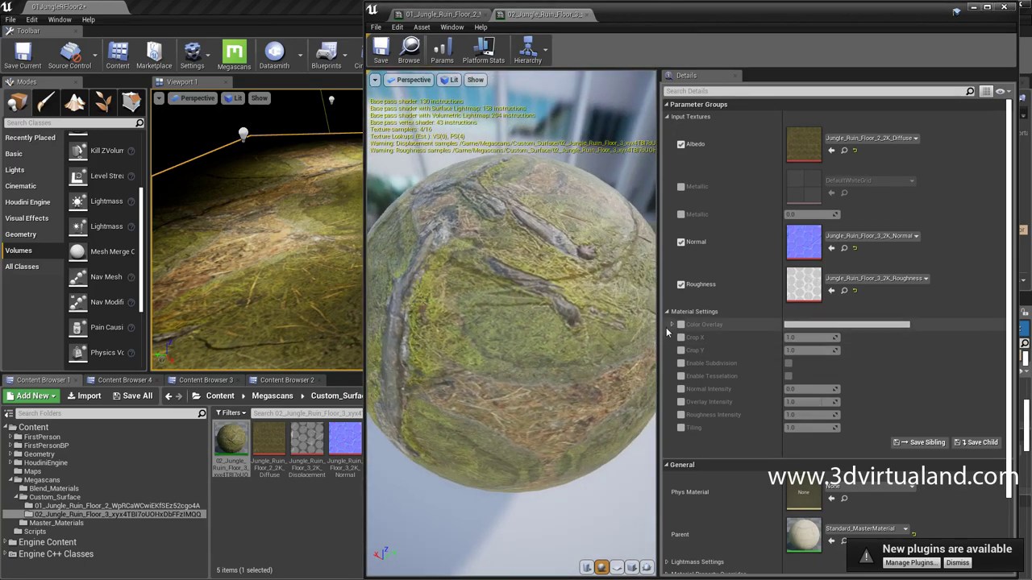
- Enable Tiling at 8.0, then turn on Enable Subdivision and Enable Tesselation
{"action": "left_click", "coordinate": [681, 429]}
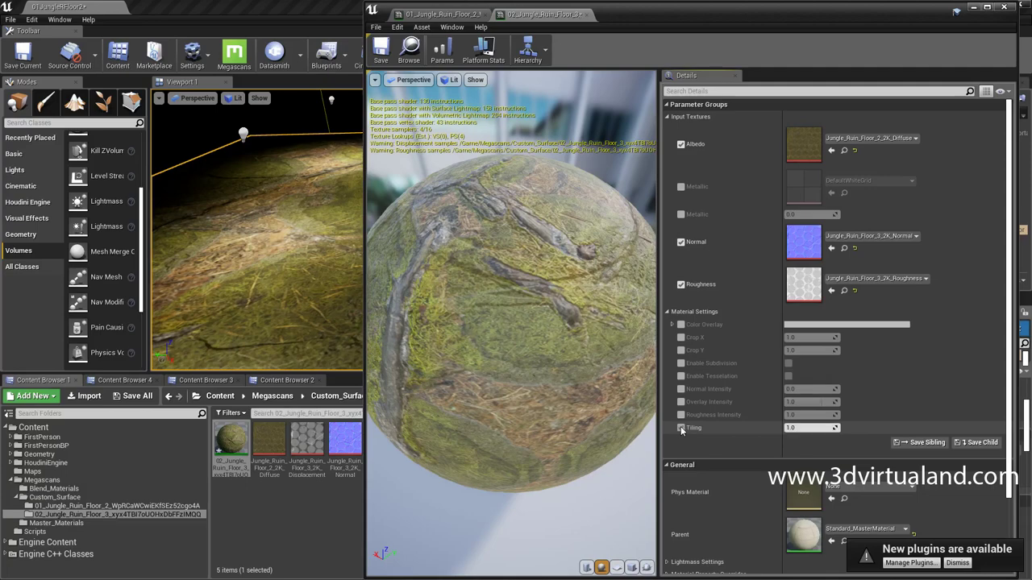
{"action": "left_click", "coordinate": [790, 428]}
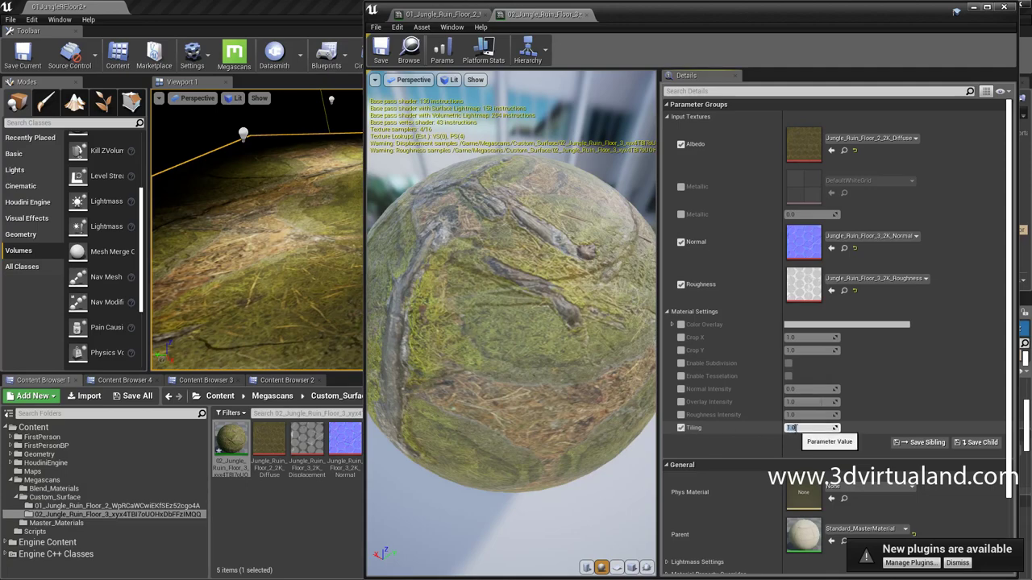
{"action": "type", "text": "8"}
{"action": "key", "text": "Return"}
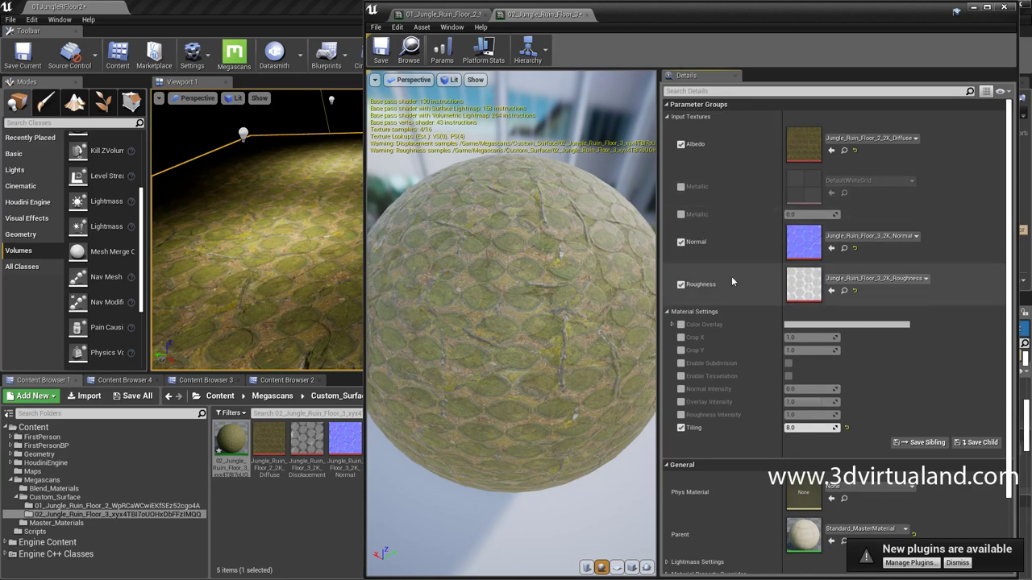
{"action": "left_click", "coordinate": [680, 364]}
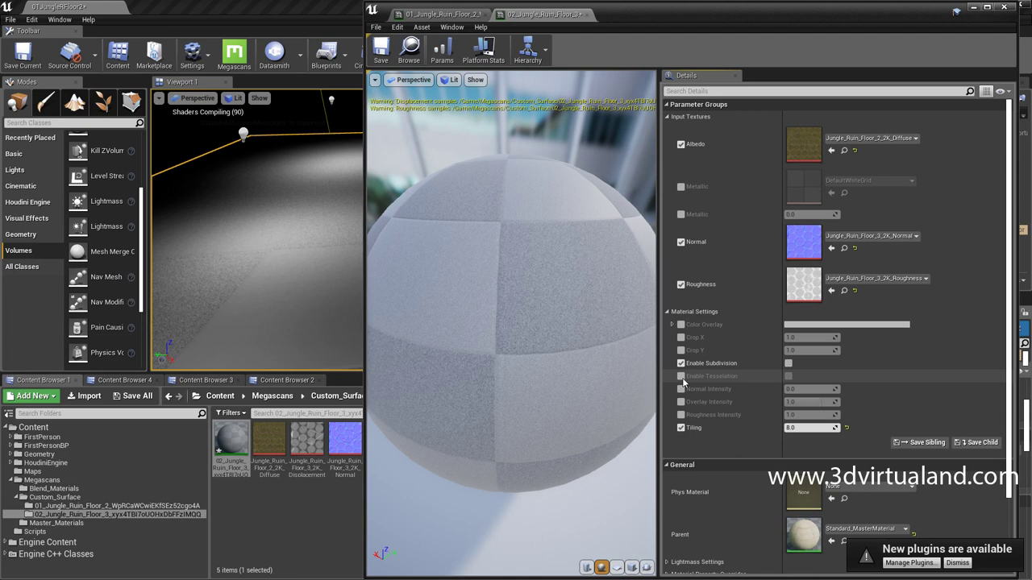
{"action": "left_click", "coordinate": [681, 377]}
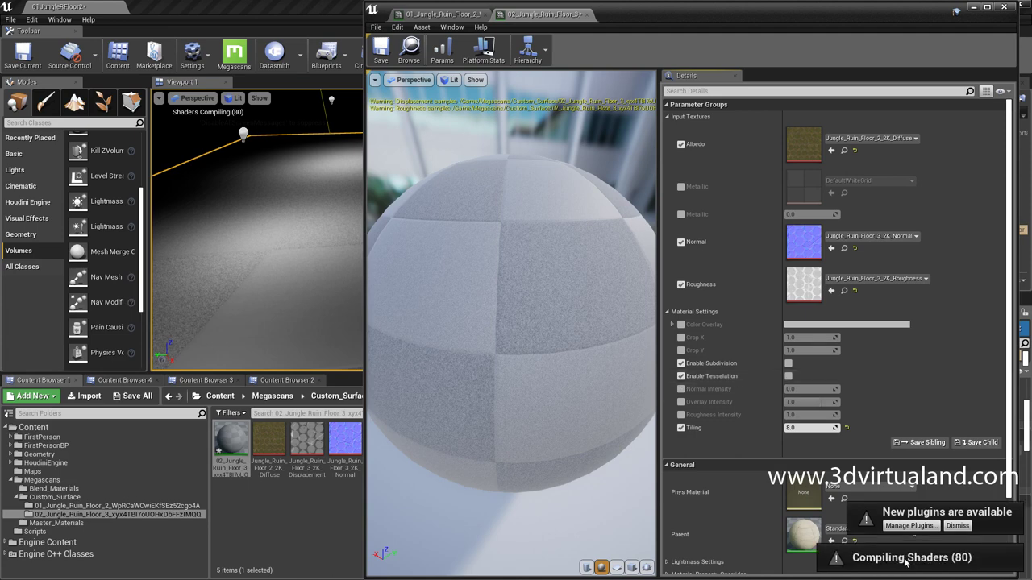
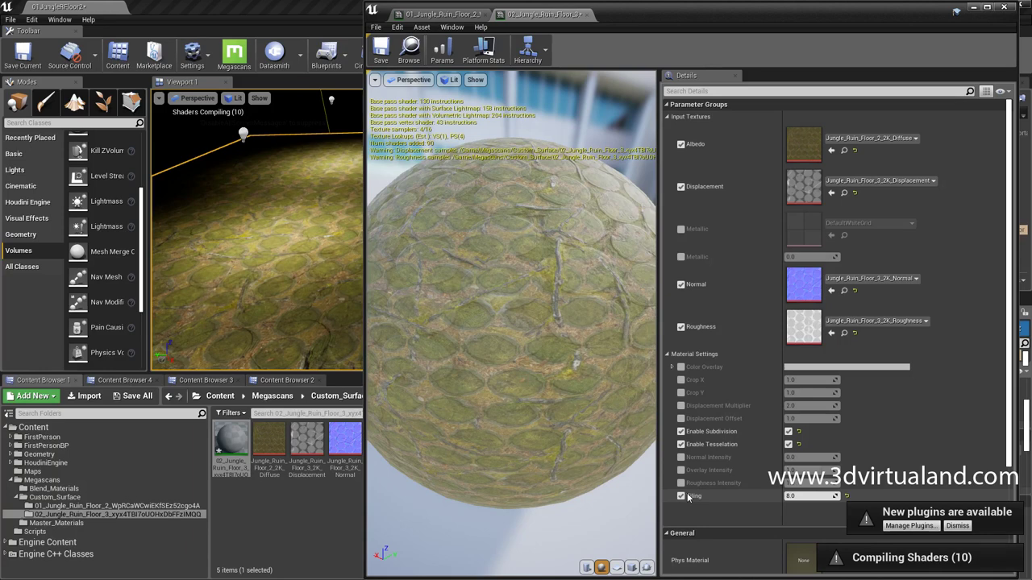
- Enable the Displacement Multiplier and Offset overrides, setting Multiplier to 20 and Offset to 5
{"action": "left_click", "coordinate": [680, 405]}
{"action": "left_click", "coordinate": [681, 418]}
{"action": "left_click", "coordinate": [810, 406]}
{"action": "type", "text": "10"}
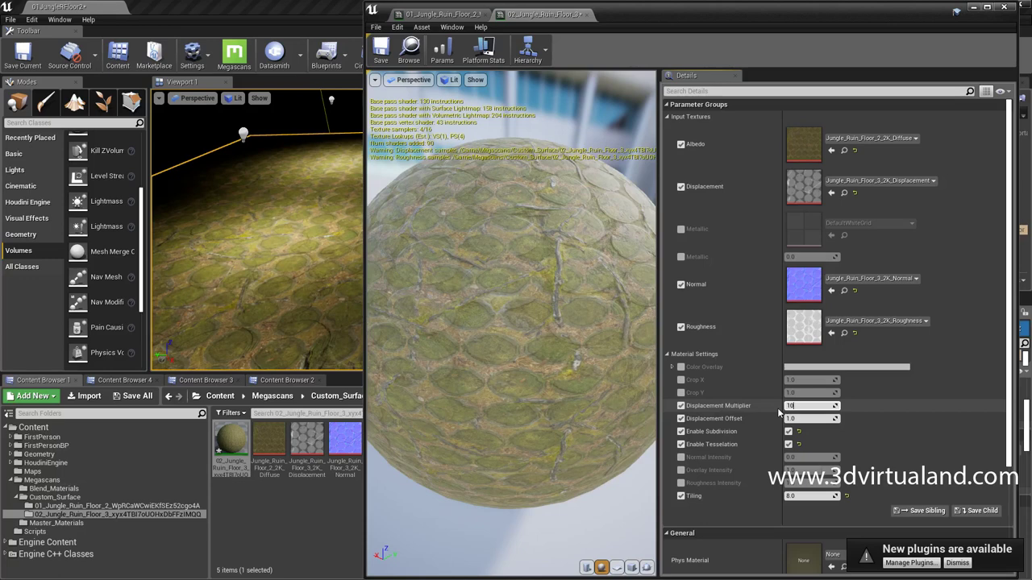
{"action": "key", "text": "Return"}
{"action": "type", "text": "20"}
{"action": "key", "text": "Return"}
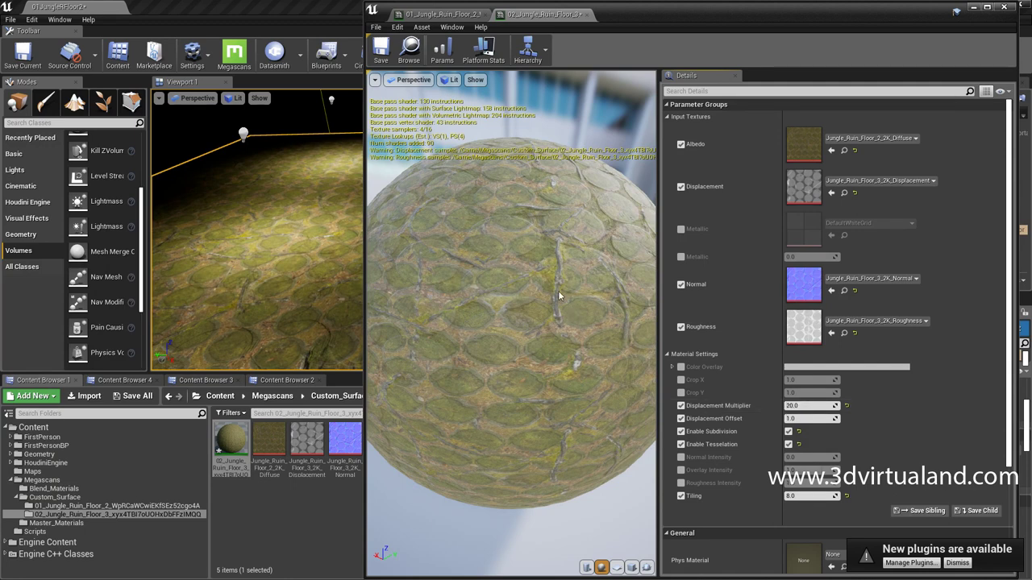
{"action": "left_click", "coordinate": [794, 419]}
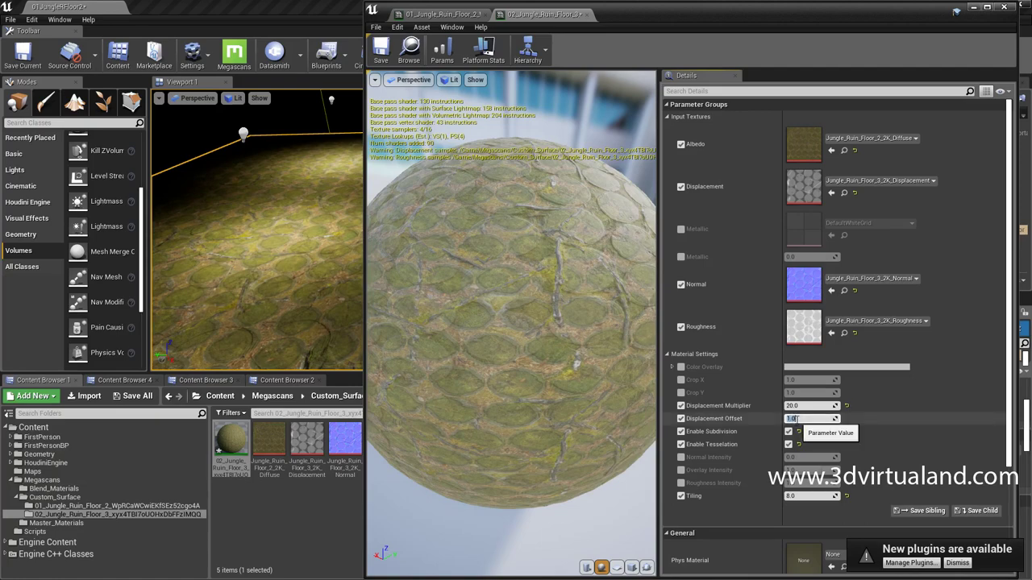
{"action": "type", "text": "5"}
{"action": "key", "text": "Return"}
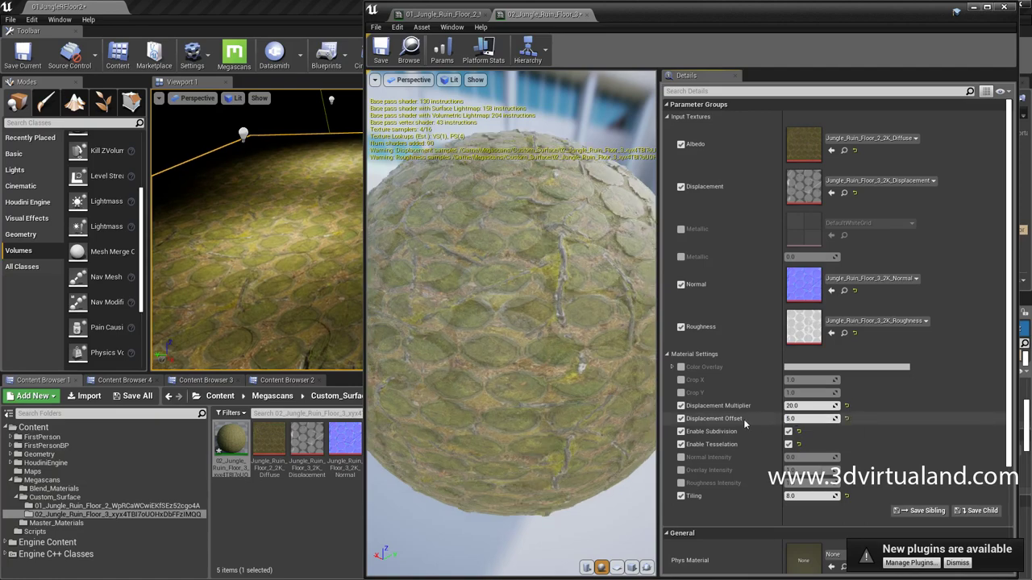
- Inspect the displaced preview sphere and save the material instance
{"action": "scroll", "coordinate": [521, 302], "scroll_direction": "down", "scroll_amount": 3}
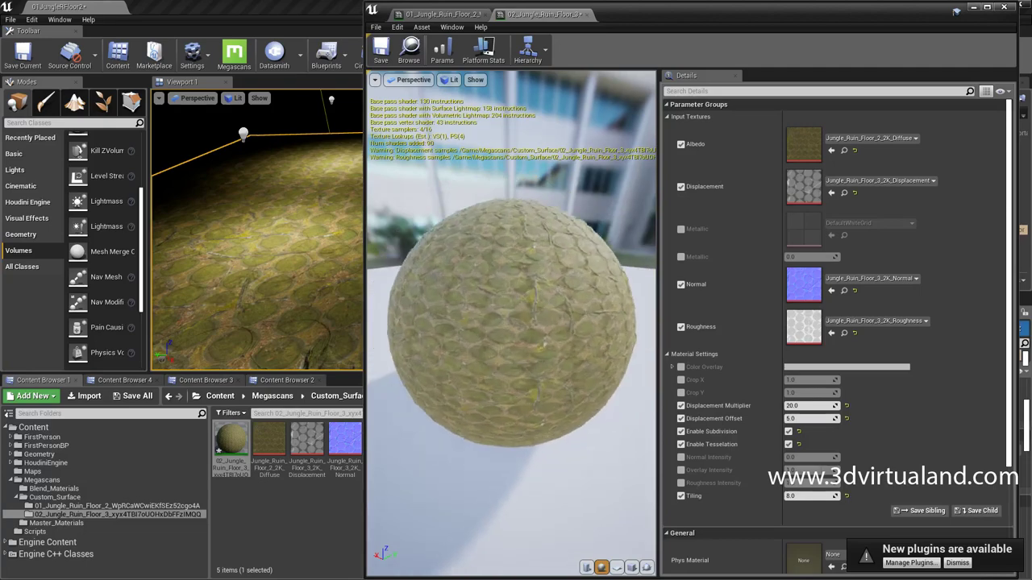
{"action": "scroll", "coordinate": [523, 304], "scroll_direction": "up", "scroll_amount": 3}
{"action": "mouse_move", "coordinate": [524, 299]}
{"action": "left_mouse_down"}
{"action": "mouse_move", "coordinate": [600, 276]}
{"action": "mouse_move", "coordinate": [566, 339]}
{"action": "mouse_move", "coordinate": [497, 277]}
{"action": "left_mouse_up"}
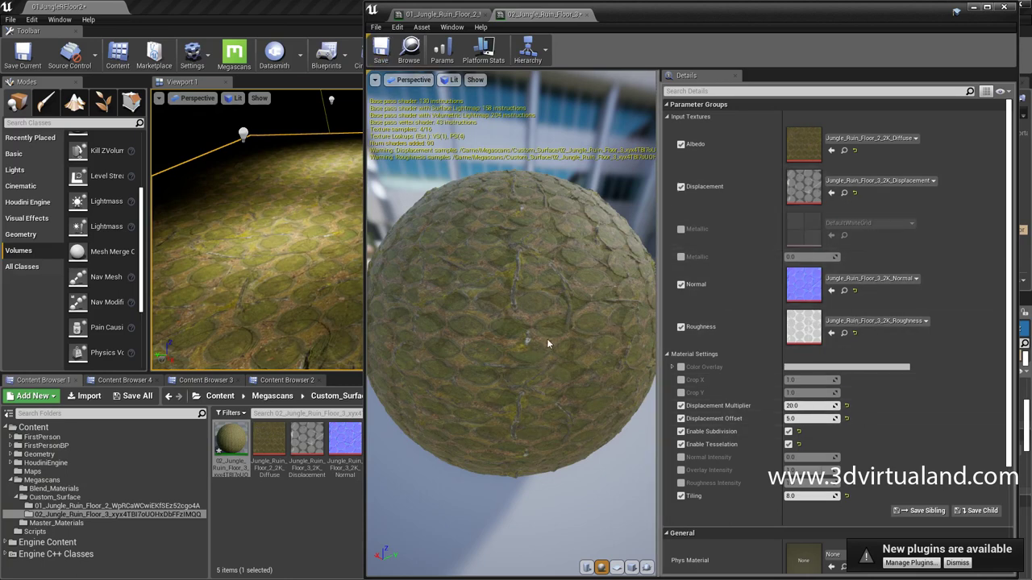
{"action": "left_click", "coordinate": [384, 55]}
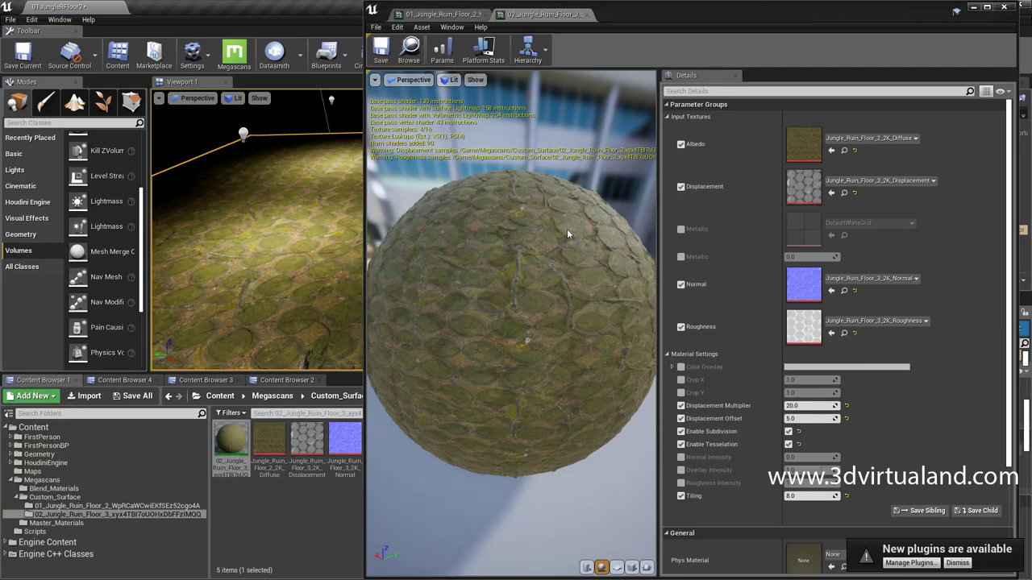
- Minimize the material editor, lower the camera toward the floor, and launch a Standalone Game preview
{"action": "left_click", "coordinate": [972, 13]}
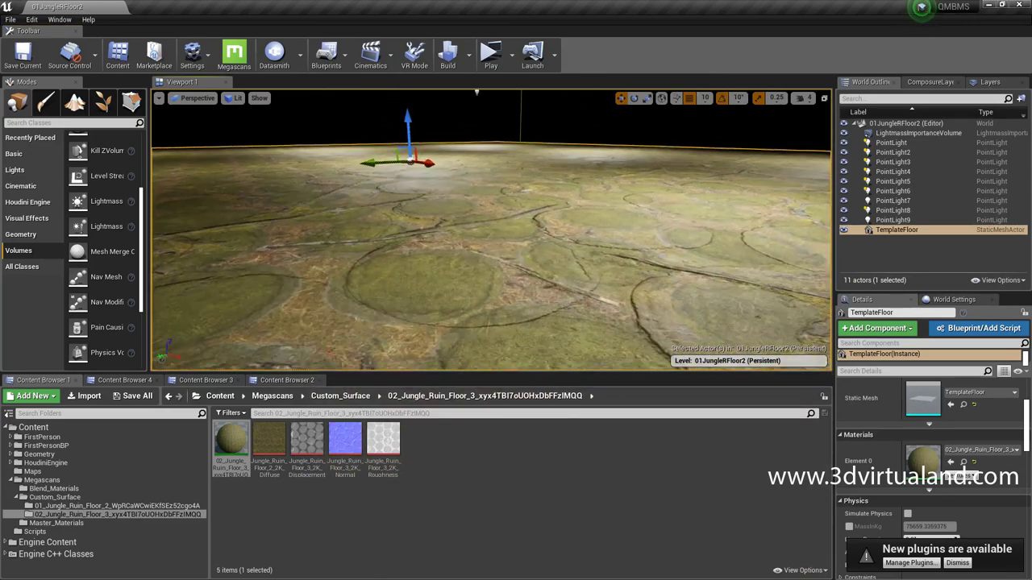
{"action": "mouse_move", "coordinate": [491, 230]}
{"action": "right_mouse_down"}
{"action": "mouse_move", "coordinate": [515, 226]}
{"action": "mouse_move", "coordinate": [585, 169]}
{"action": "right_mouse_up"}
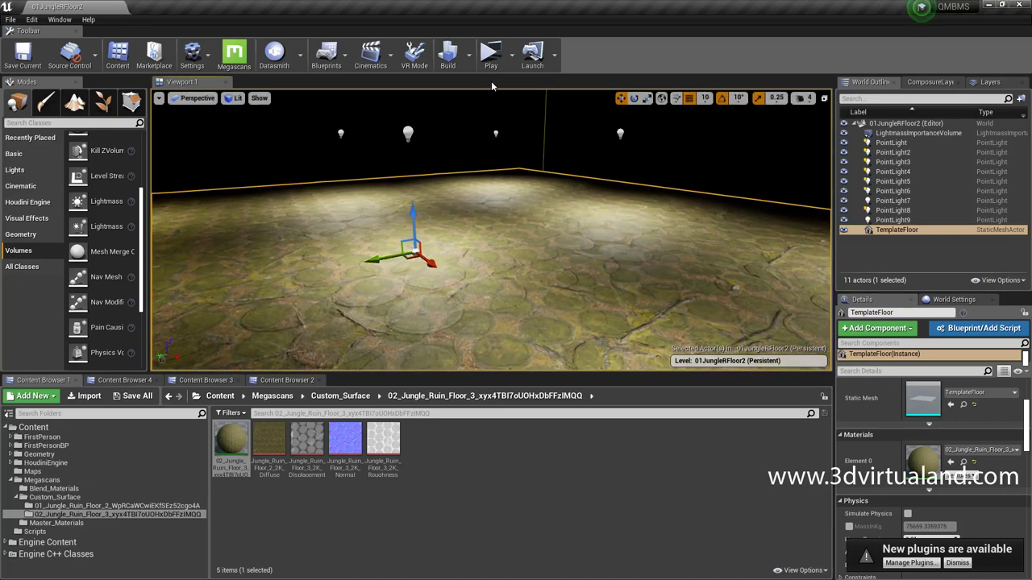
{"action": "left_click", "coordinate": [491, 57]}
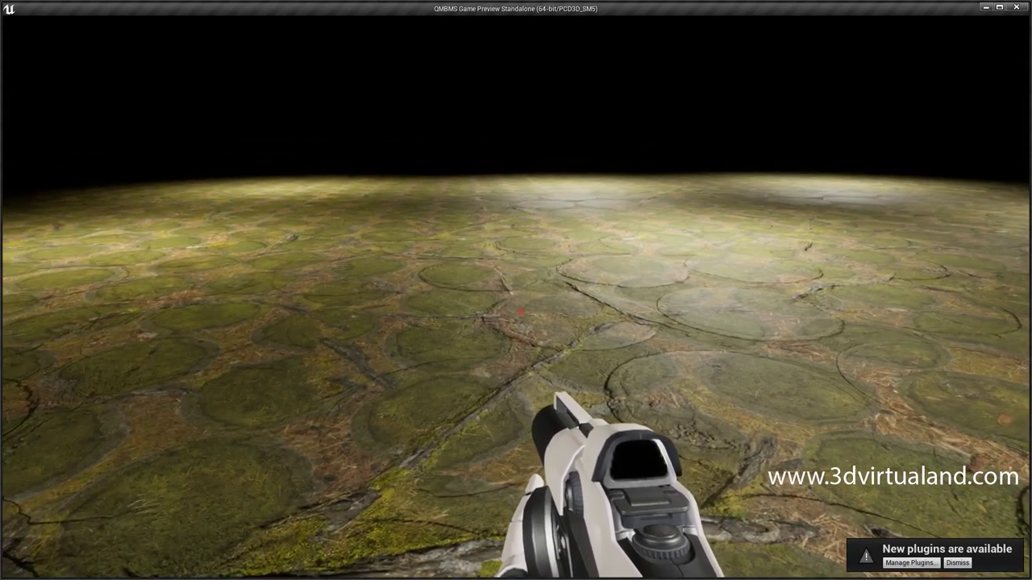
- Inspect the floor in wireframe, unlit and detail-lighting views, then exit the preview with Esc
{"action": "key", "text": "F1"}
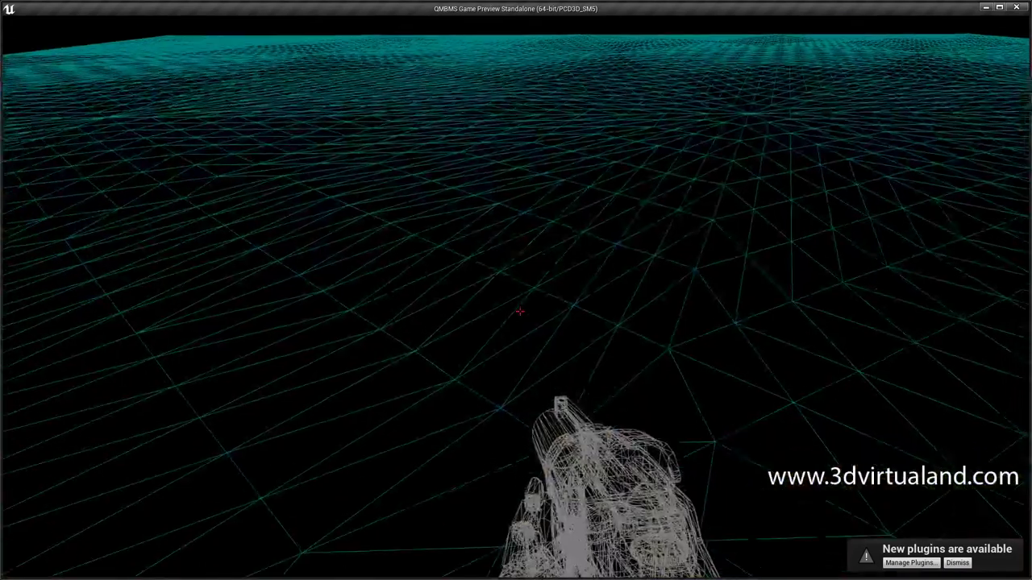
{"action": "key", "text": "F2"}
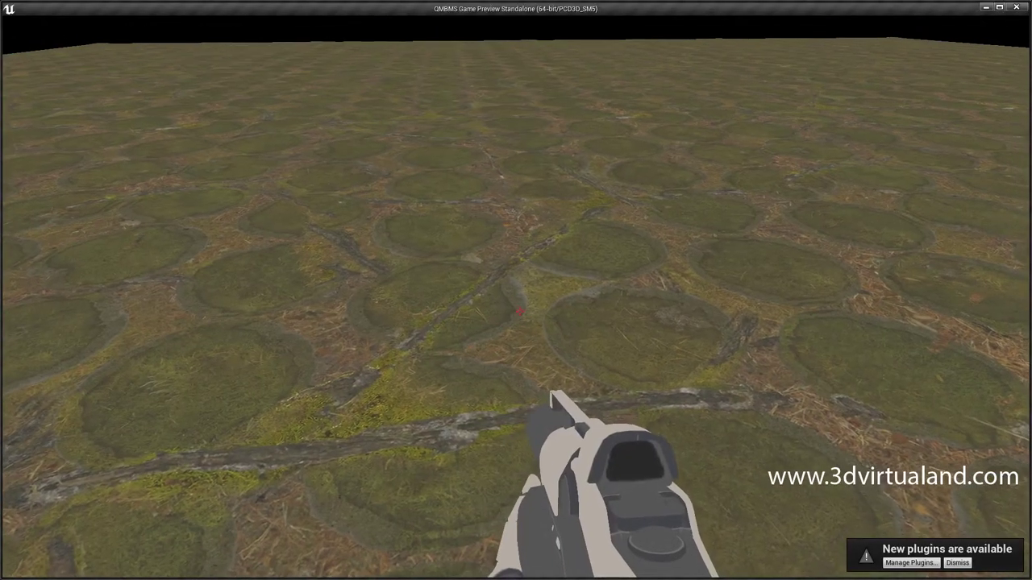
{"action": "key", "text": "F4"}
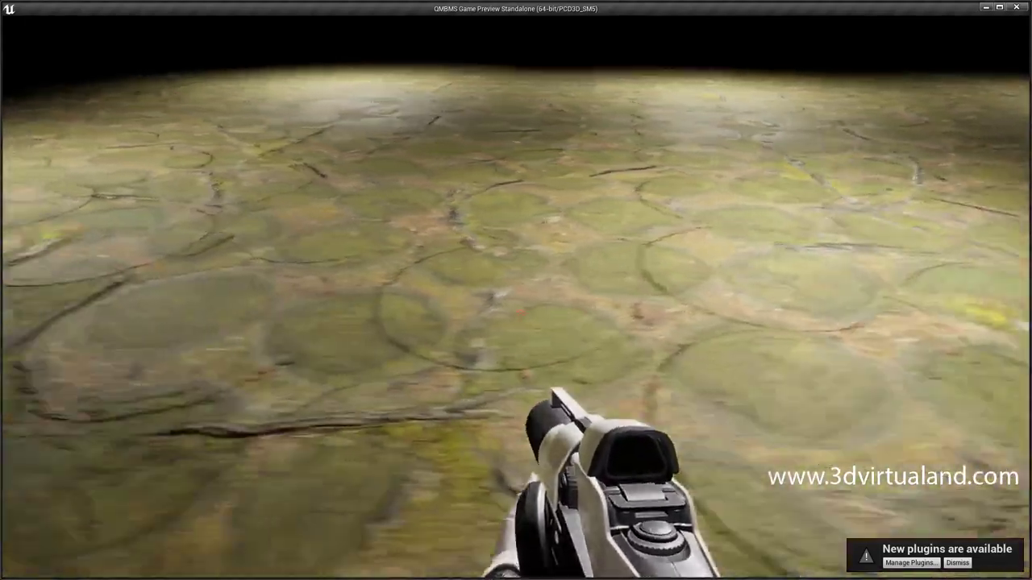
{"action": "key", "text": "Escape"}
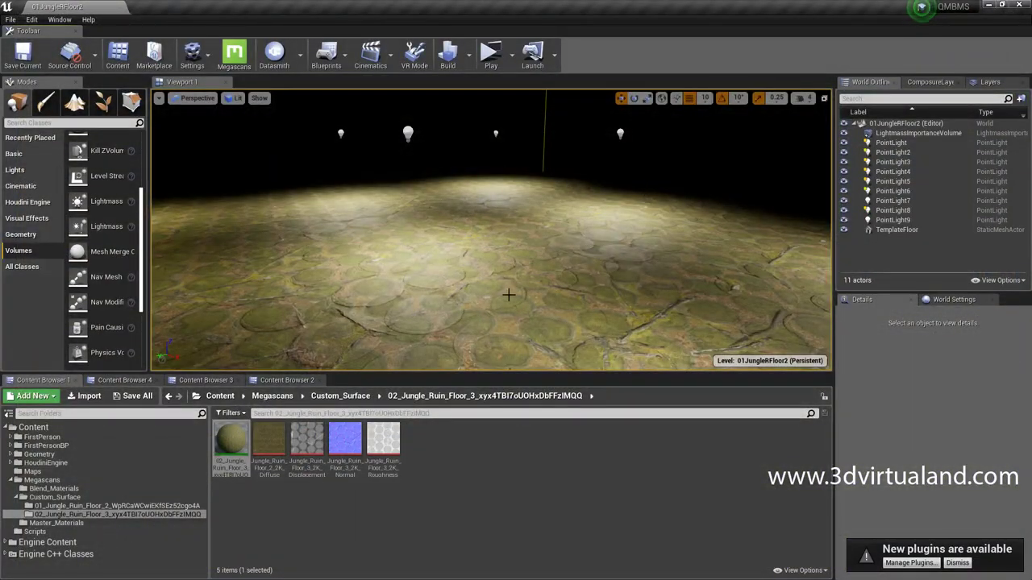
- Reopen the floor material instance and orbit its preview sphere
{"action": "double_click", "coordinate": [232, 442]}
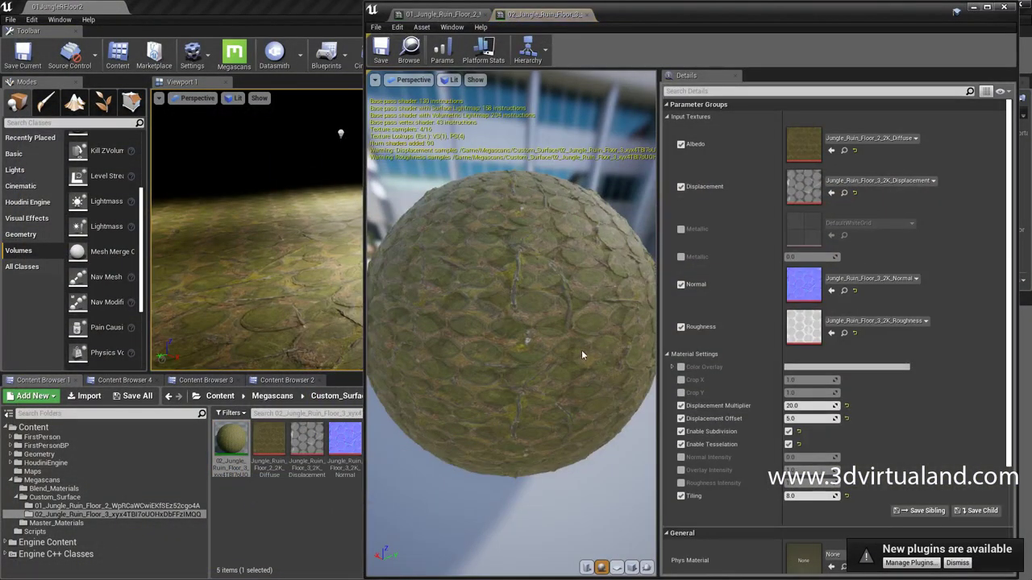
{"action": "left_click_drag", "start_coordinate": [582, 350], "coordinate": [620, 347]}
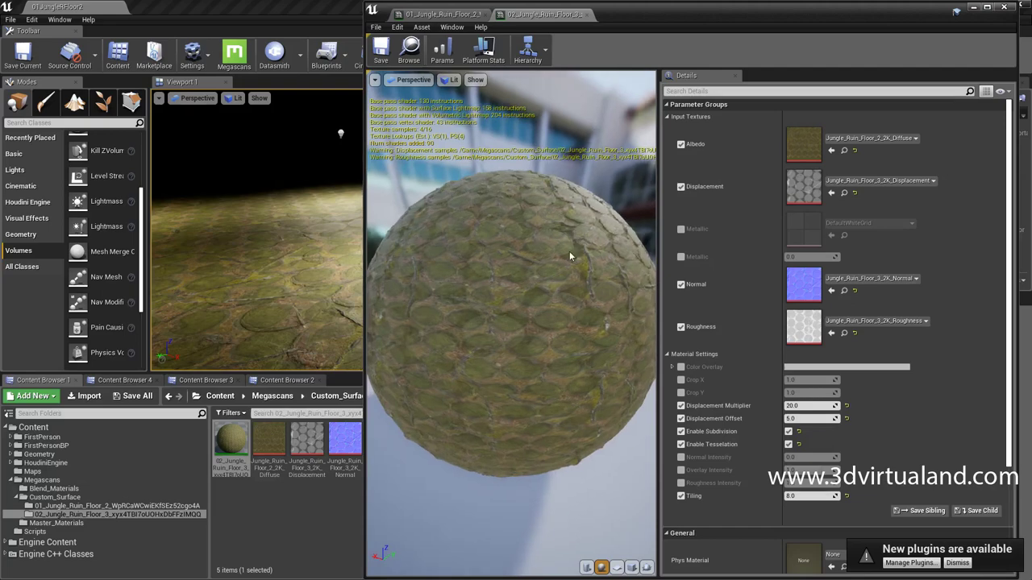
{"action": "scroll", "coordinate": [564, 257], "scroll_direction": "up", "scroll_amount": 5}
{"action": "left_click_drag", "start_coordinate": [564, 258], "coordinate": [564, 290]}
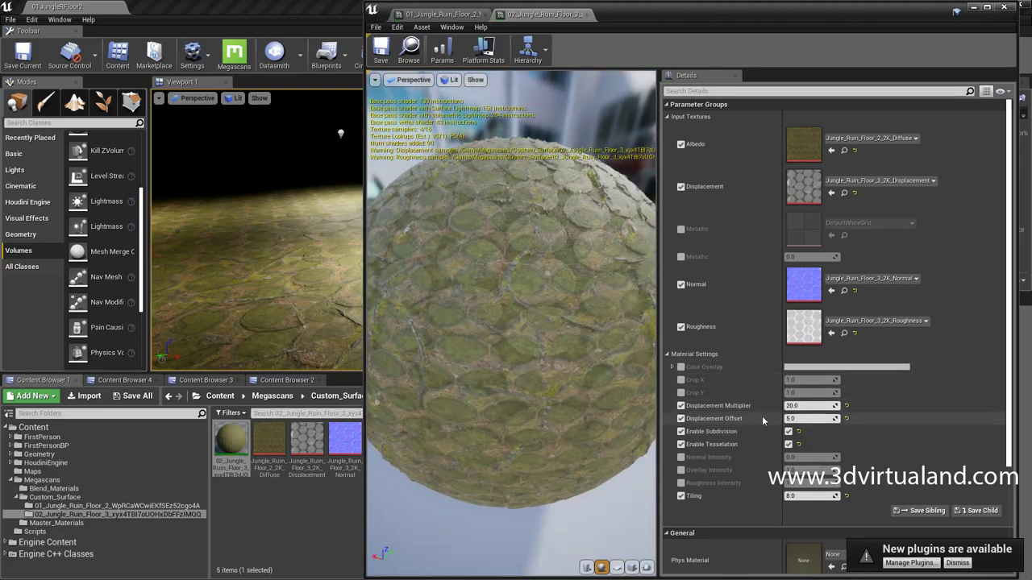
- Try Displacement Offset values of 50, 20, 1 and 10
{"action": "left_click", "coordinate": [792, 418]}
{"action": "type", "text": "50"}
{"action": "key", "text": "Return"}
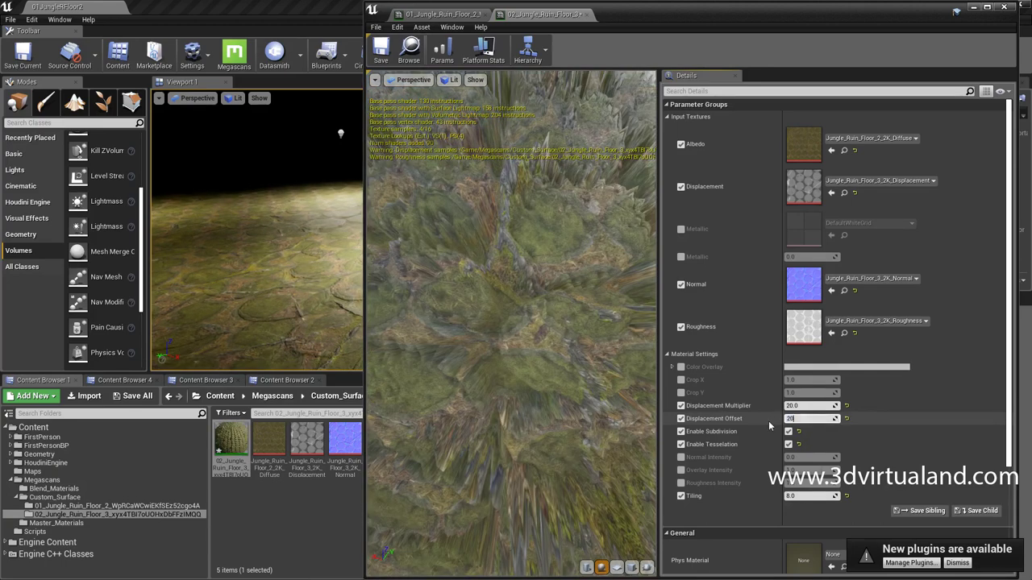
{"action": "key", "text": "Return"}
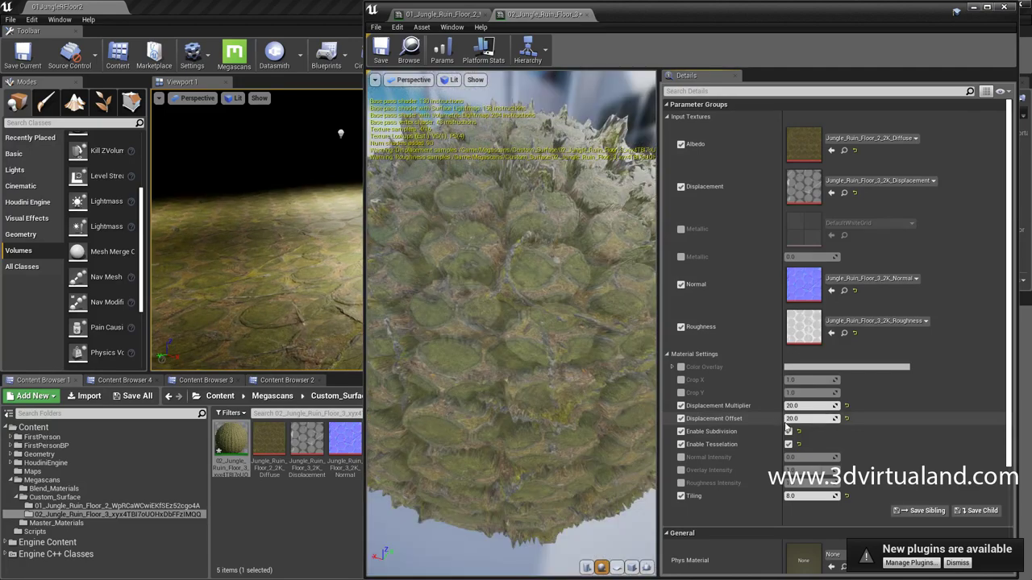
{"action": "left_click", "coordinate": [791, 419]}
{"action": "type", "text": "10"}
{"action": "key", "text": "Return"}
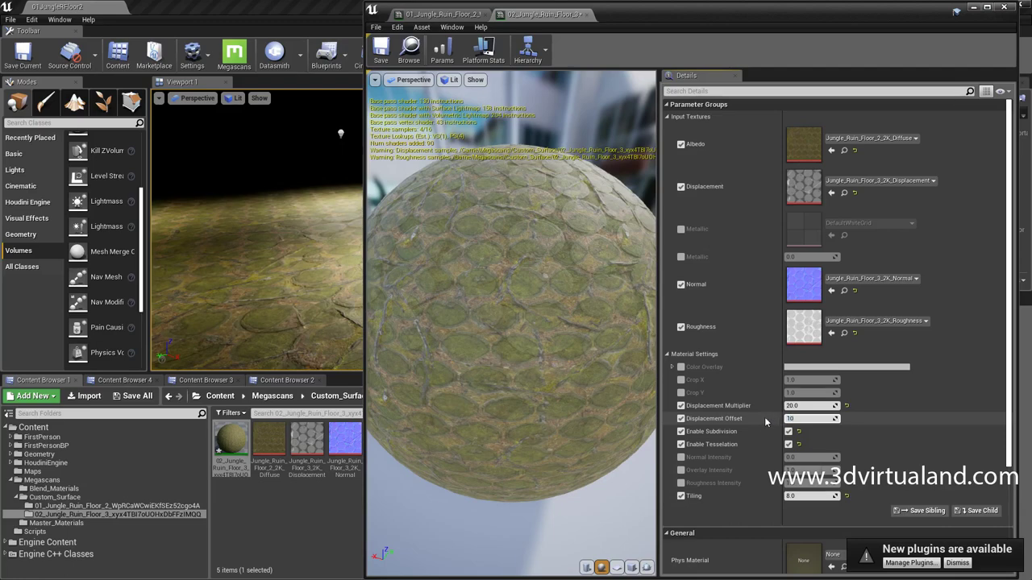
{"action": "key", "text": "Return"}
- Try Displacement Multiplier 10 with Offset 0 and 20, then reset Offset to its default 1.0
{"action": "left_click", "coordinate": [794, 406]}
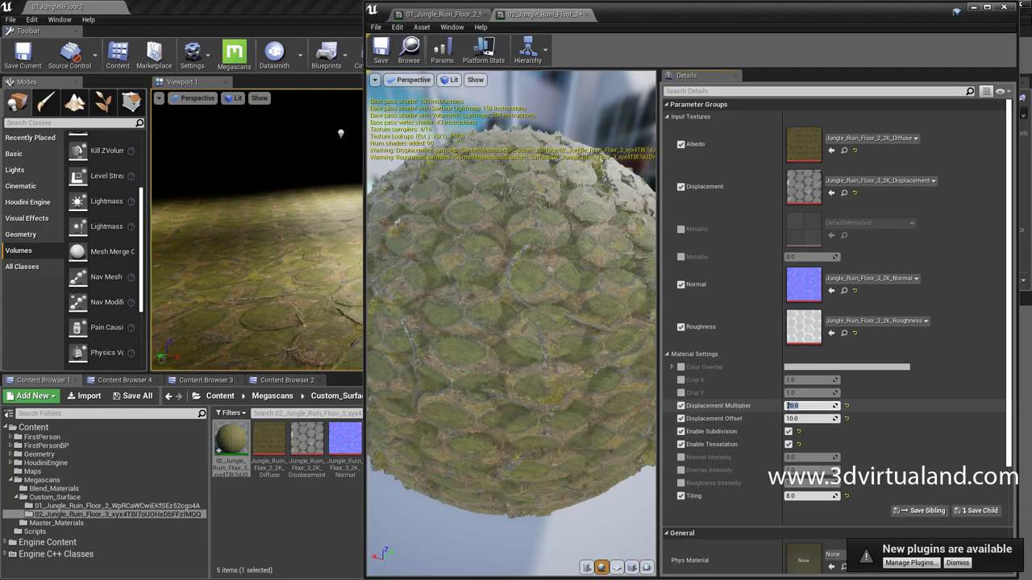
{"action": "type", "text": "10"}
{"action": "key", "text": "Tab"}
{"action": "type", "text": "0"}
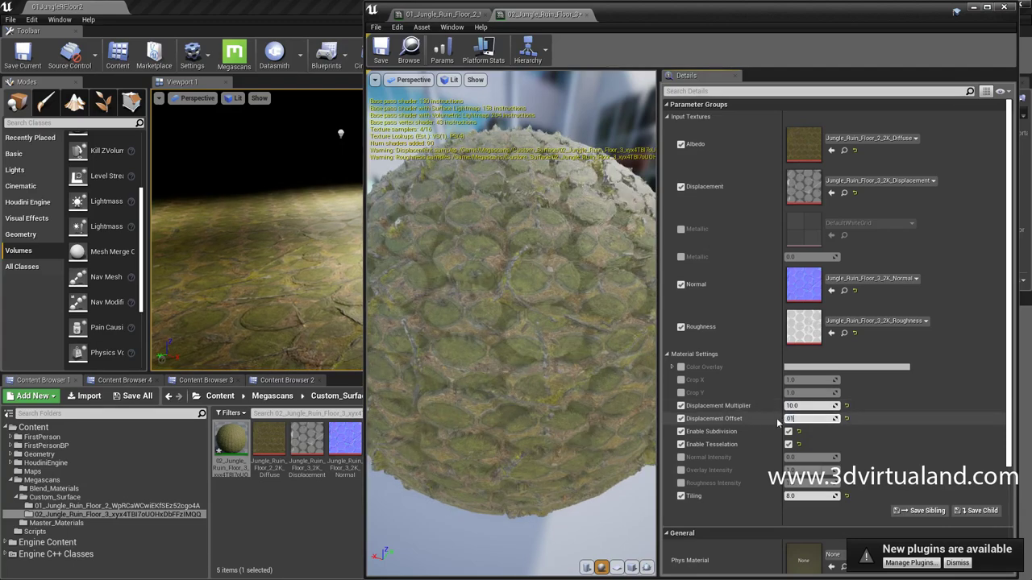
{"action": "key", "text": "Return"}
{"action": "left_click_drag", "start_coordinate": [786, 418], "coordinate": [761, 423]}
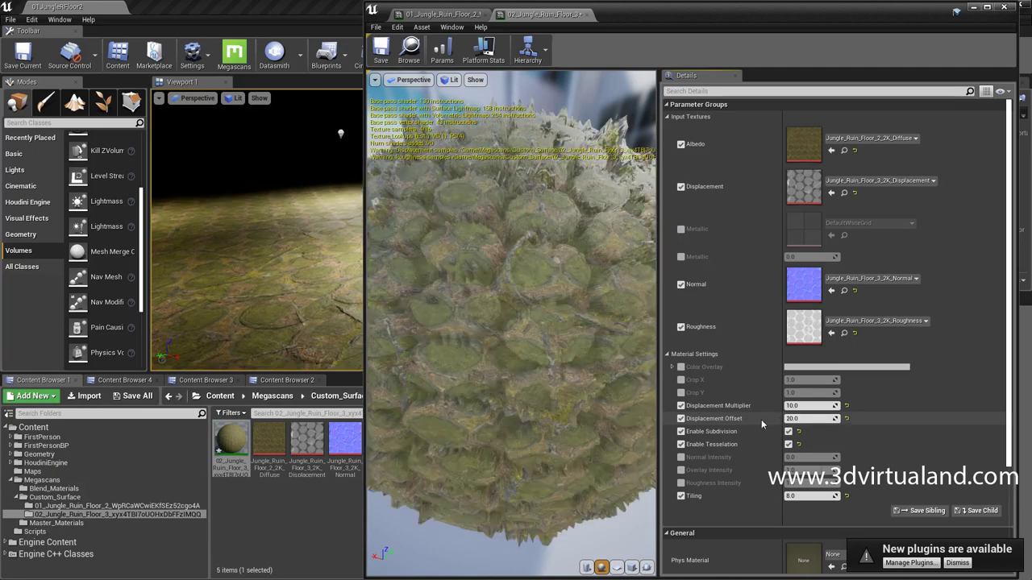
{"action": "mouse_move", "coordinate": [530, 234]}
{"action": "left_mouse_down"}
{"action": "mouse_move", "coordinate": [516, 266]}
{"action": "mouse_move", "coordinate": [537, 261]}
{"action": "left_mouse_up"}
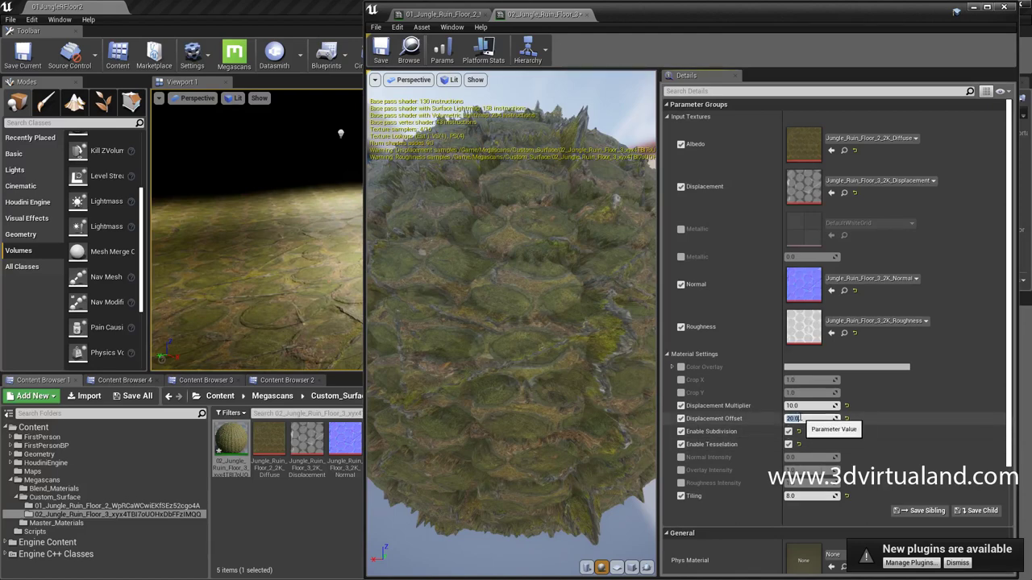
{"action": "left_click", "coordinate": [846, 419]}
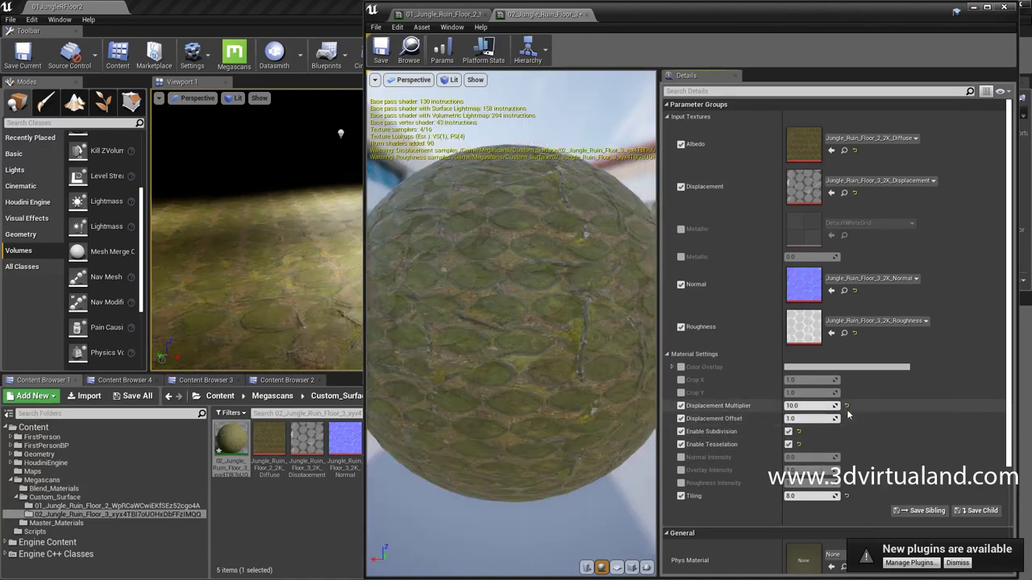
- Toggle subdivision and tessellation off, then re-enable both on the material
{"action": "left_click", "coordinate": [796, 444]}
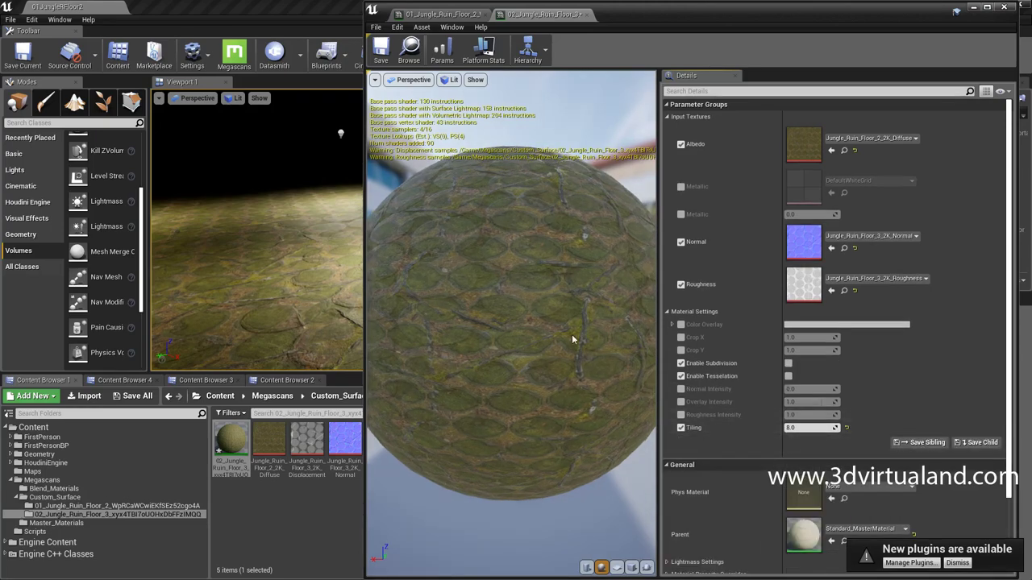
{"action": "mouse_move", "coordinate": [572, 333]}
{"action": "left_mouse_down"}
{"action": "mouse_move", "coordinate": [516, 322]}
{"action": "mouse_move", "coordinate": [556, 318]}
{"action": "left_mouse_up"}
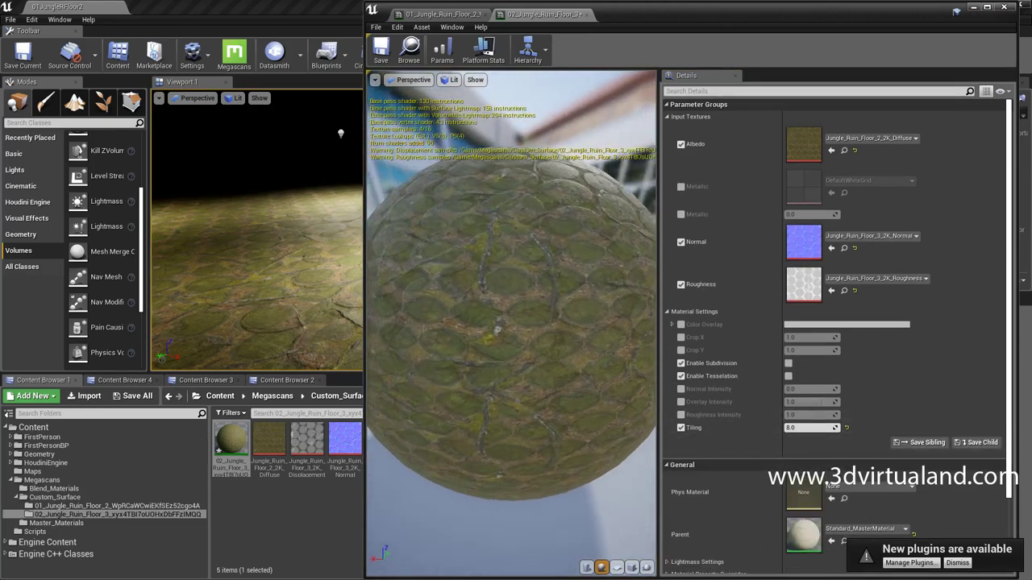
{"action": "left_click", "coordinate": [786, 376]}
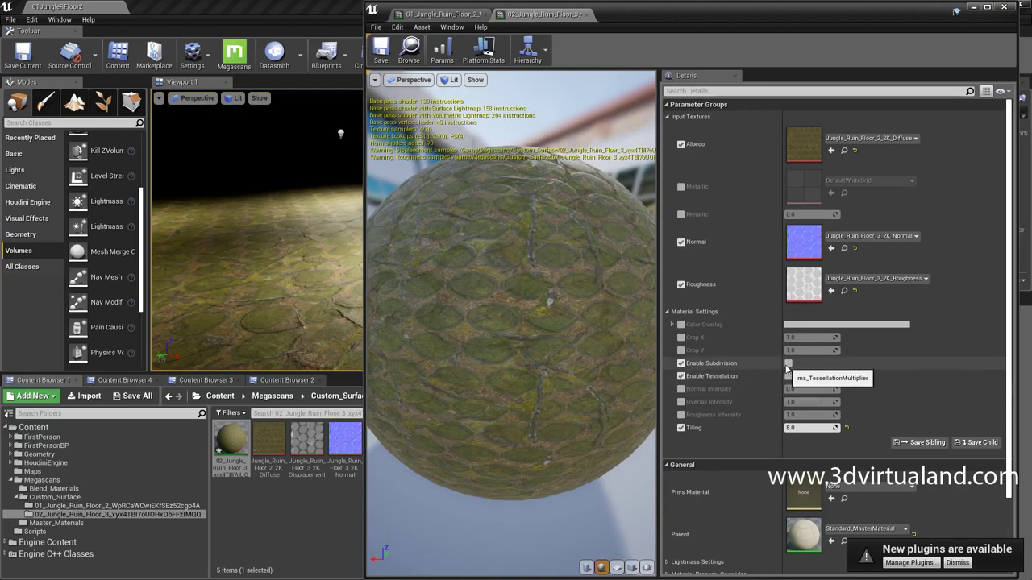
{"action": "left_click", "coordinate": [788, 390]}
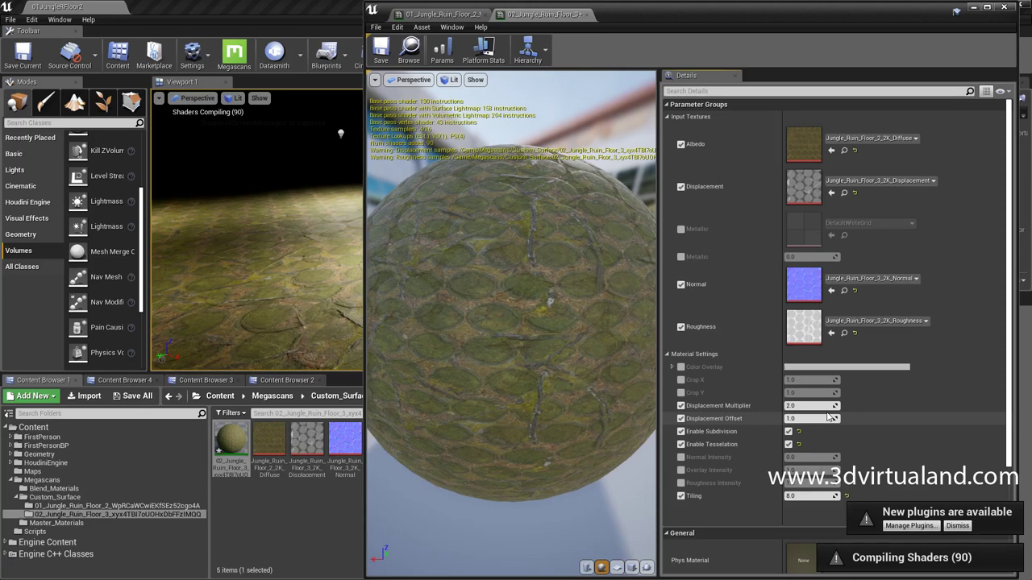
- Set Displacement Multiplier to 10 and Offset to 5, then save the material instance
{"action": "left_click", "coordinate": [828, 415]}
{"action": "type", "text": "5"}
{"action": "key", "text": "Return"}
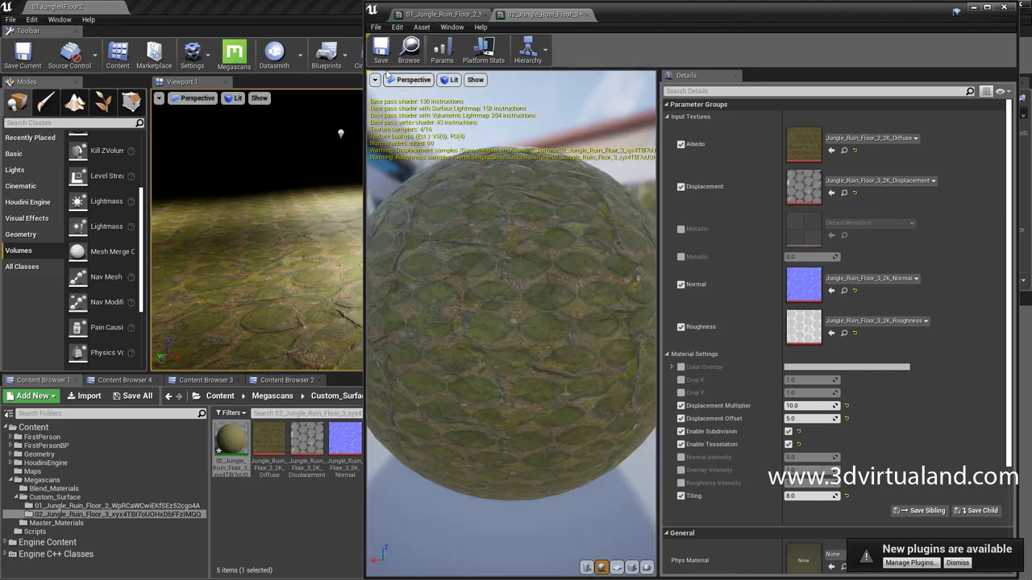
{"action": "left_click", "coordinate": [381, 50]}
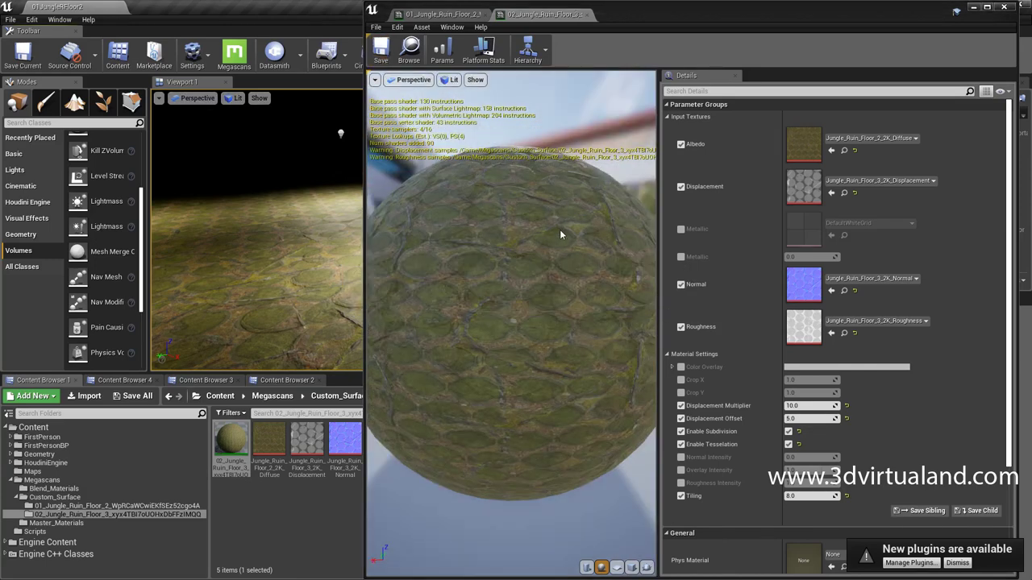
- Bring the main level editor forward and run File > Save All
{"action": "left_click", "coordinate": [11, 19]}
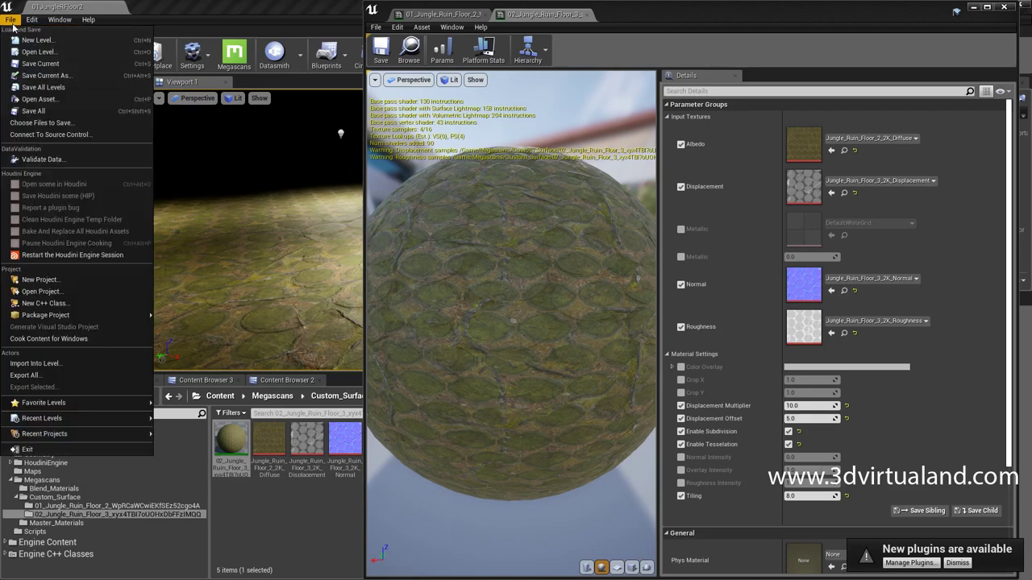
{"action": "left_click", "coordinate": [301, 142]}
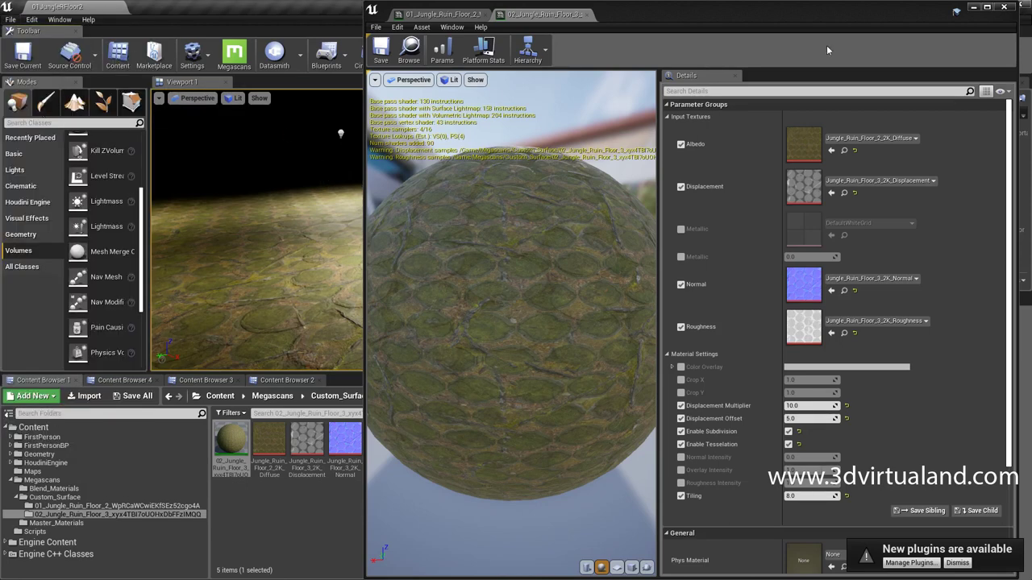
{"action": "left_click", "coordinate": [973, 8]}
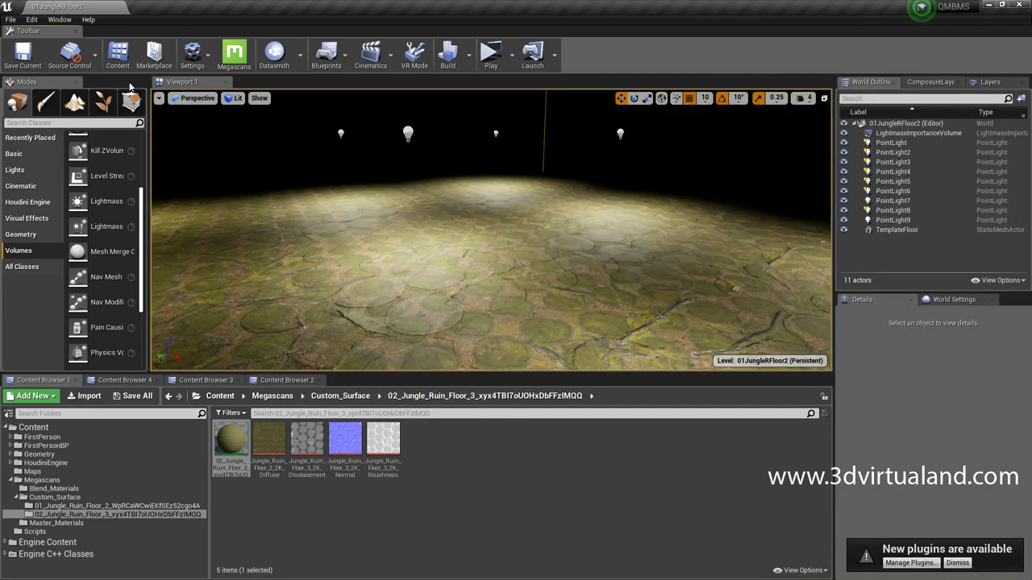
{"action": "left_click", "coordinate": [10, 18]}
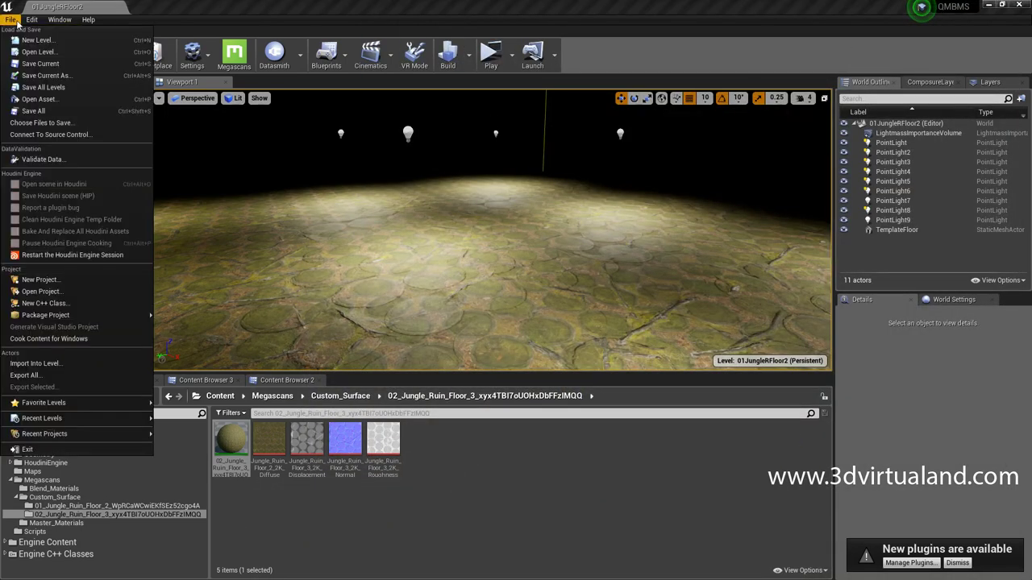
{"action": "left_click", "coordinate": [49, 115]}
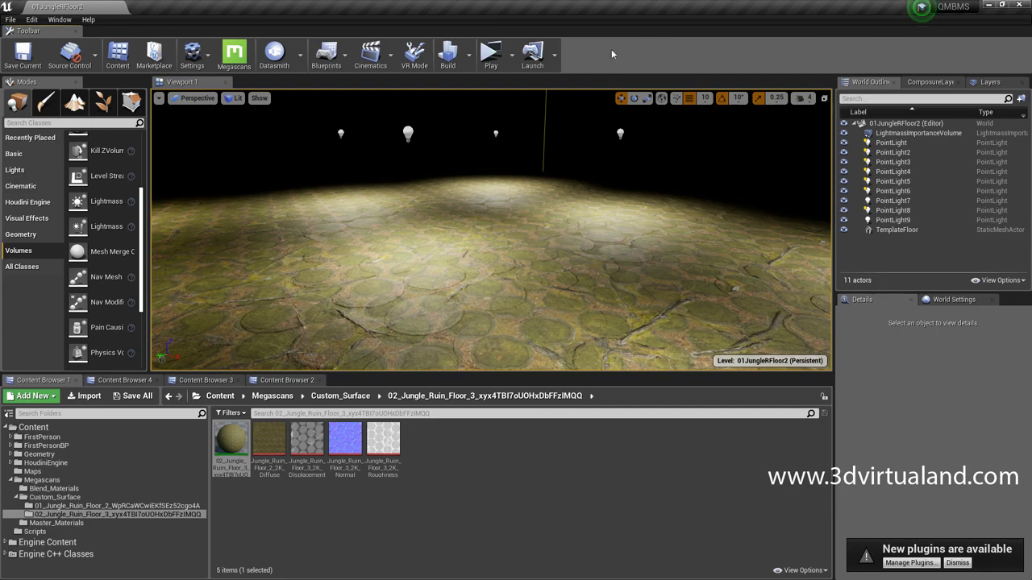
- Save All again, then briefly play-test the level in a standalone window
{"action": "left_click", "coordinate": [11, 20]}
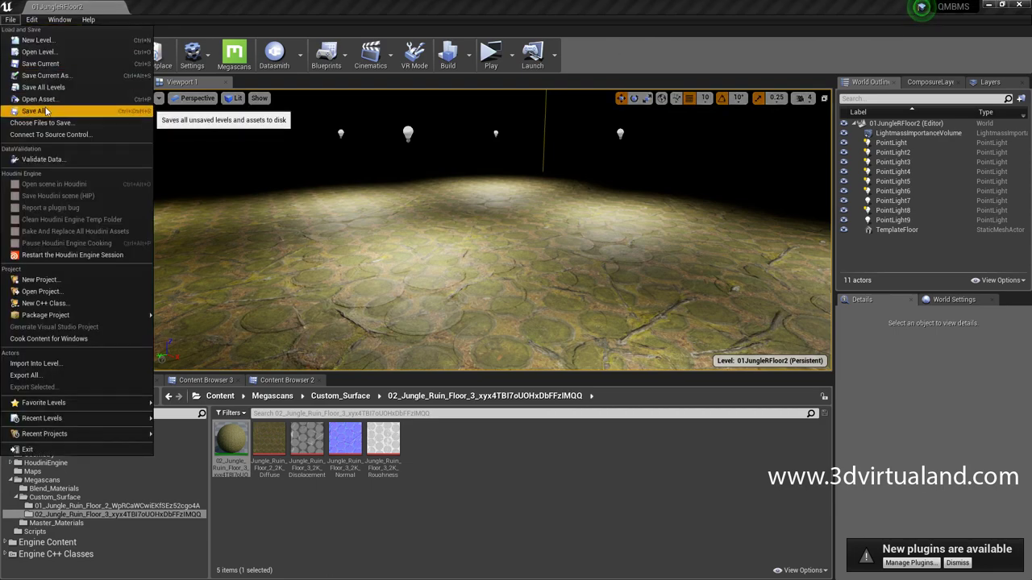
{"action": "left_click", "coordinate": [494, 80]}
{"action": "left_click", "coordinate": [491, 56]}
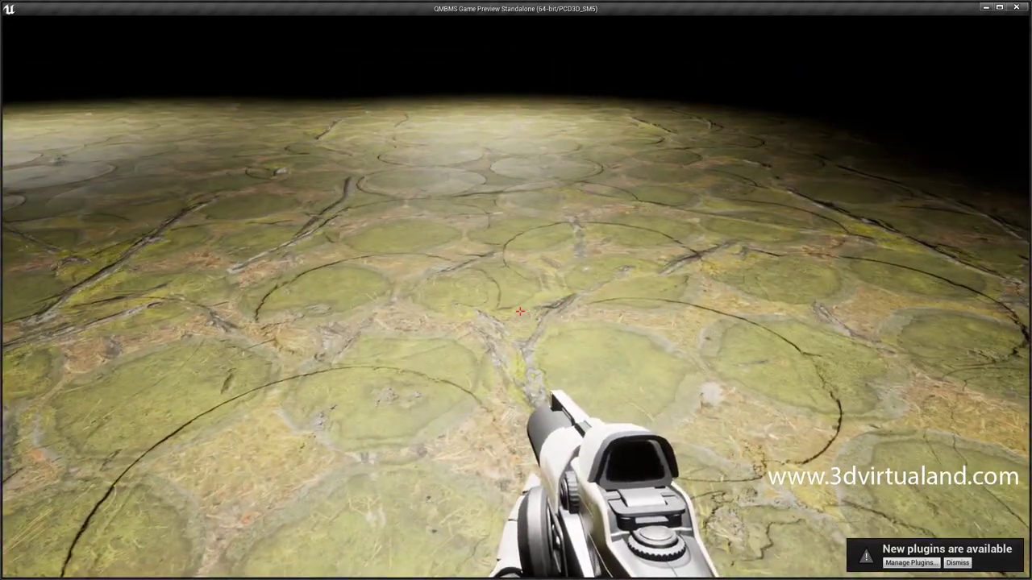
{"action": "key", "text": "Escape"}
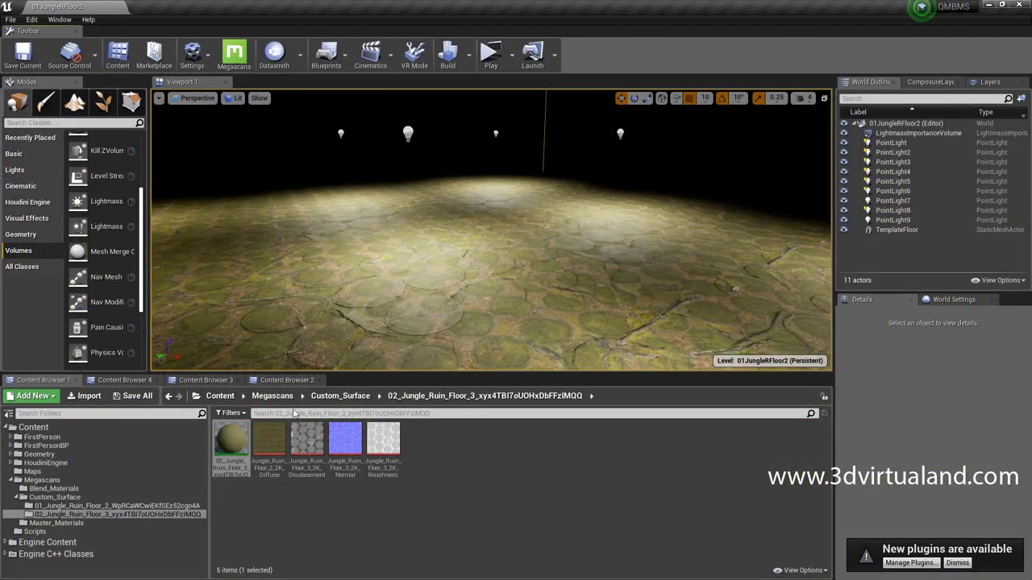
- Reopen the material instance, enable Color Overlay and Normal Intensity, leaving Normal Intensity at 1.0
{"action": "double_click", "coordinate": [234, 441]}
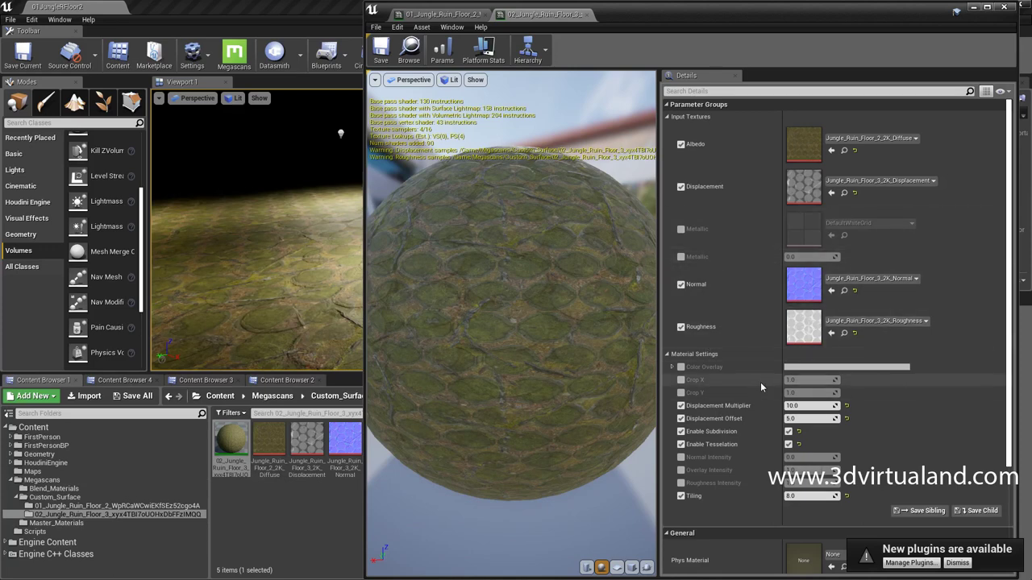
{"action": "left_click", "coordinate": [682, 367]}
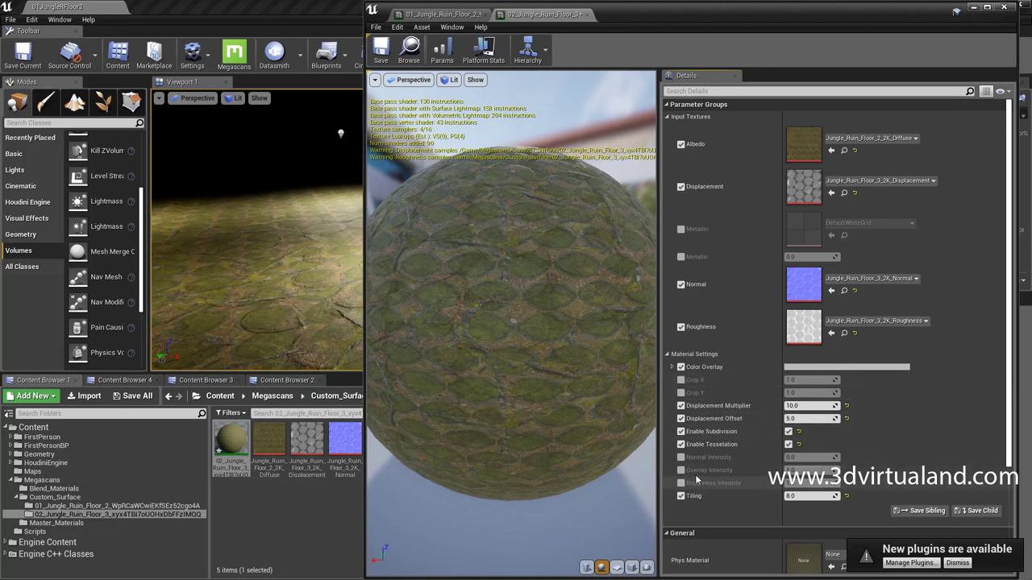
{"action": "left_click", "coordinate": [680, 458]}
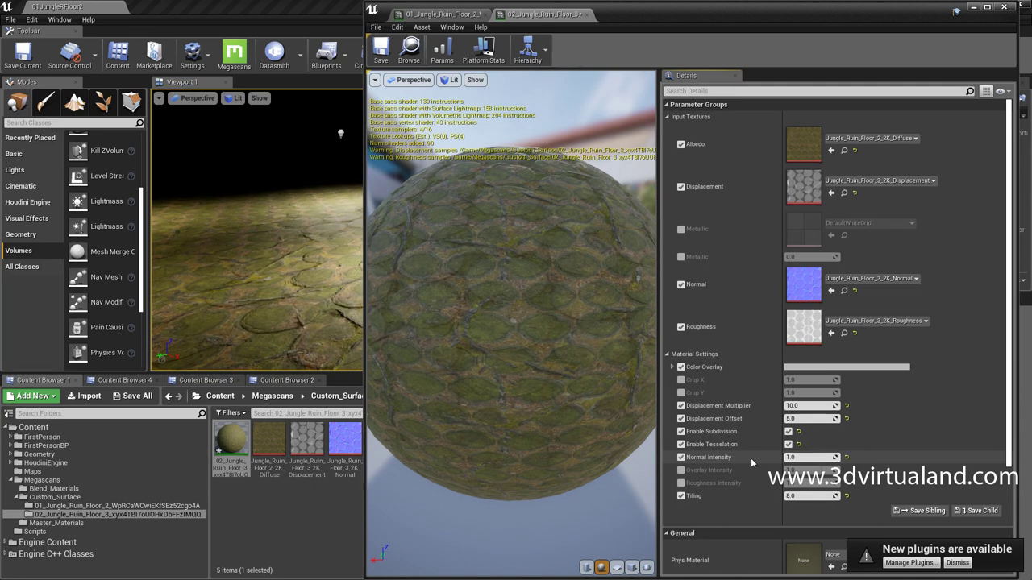
{"action": "left_click_drag", "start_coordinate": [780, 457], "coordinate": [754, 459]}
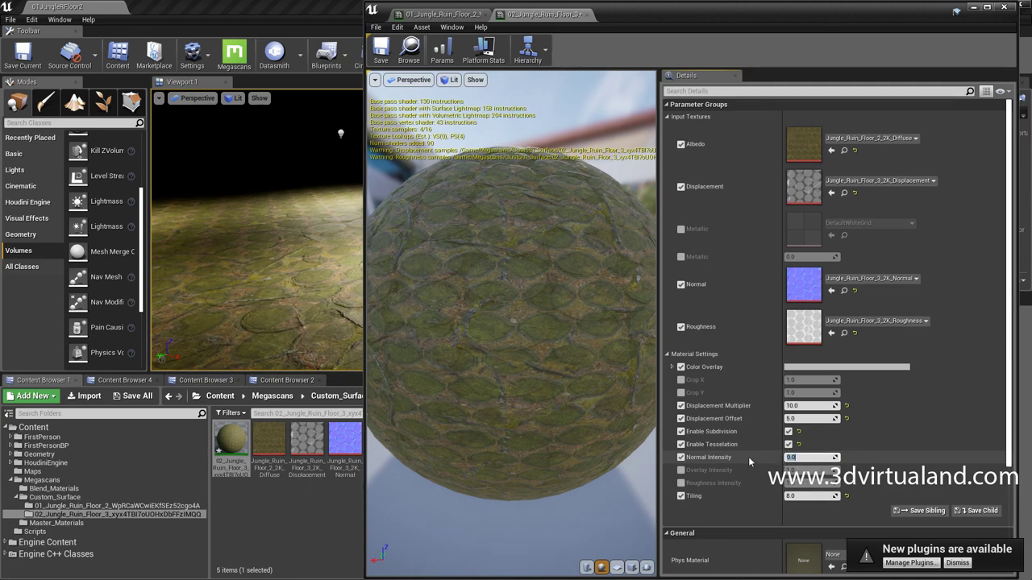
{"action": "key", "text": "Return"}
{"action": "left_click", "coordinate": [790, 457]}
{"action": "type", "text": "1"}
{"action": "key", "text": "Return"}
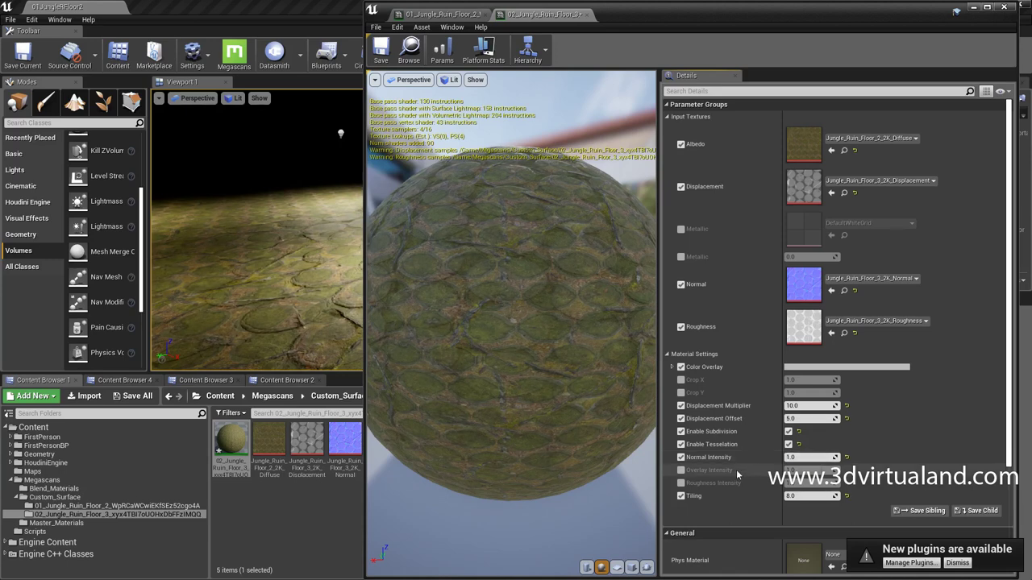
- Enable Roughness Intensity and subdivision, adjust roughness, and try a different texture Tiling value
{"action": "left_click", "coordinate": [681, 484]}
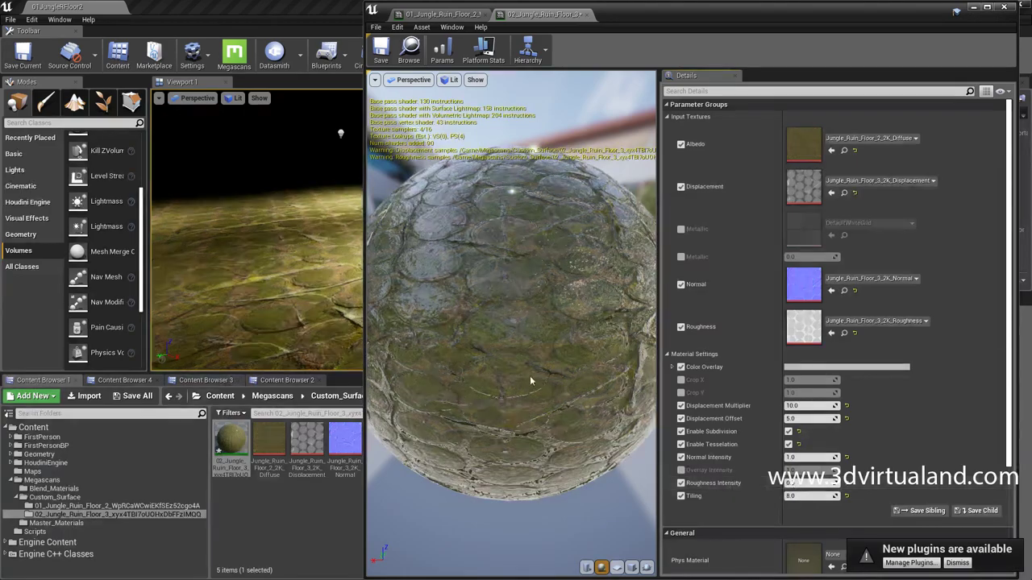
{"action": "scroll", "coordinate": [538, 278], "scroll_direction": "up", "scroll_amount": 2}
{"action": "scroll", "coordinate": [538, 278], "scroll_direction": "up", "scroll_amount": 2}
{"action": "scroll", "coordinate": [537, 278], "scroll_direction": "up", "scroll_amount": 1}
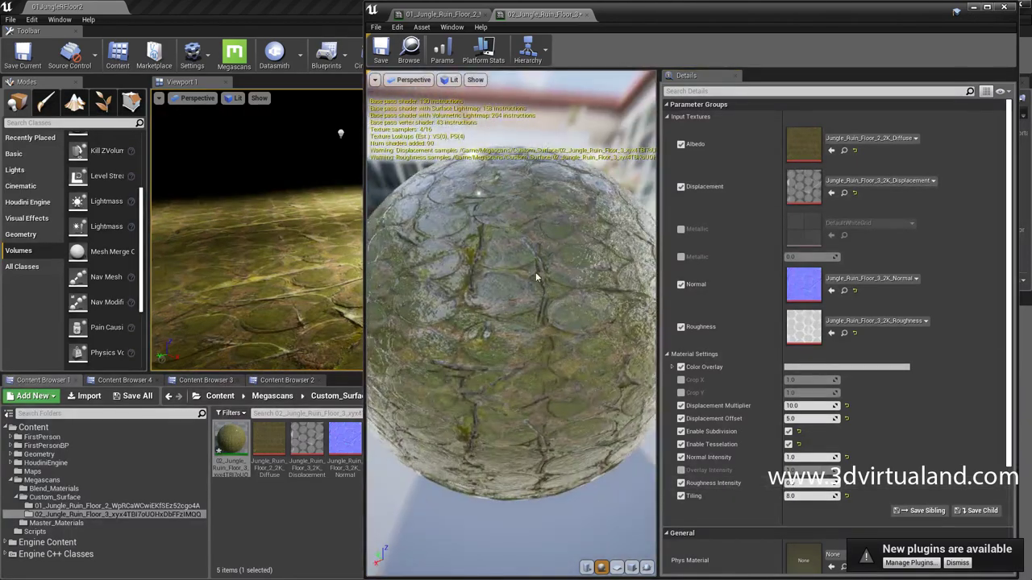
{"action": "scroll", "coordinate": [537, 278], "scroll_direction": "up", "scroll_amount": 2}
{"action": "scroll", "coordinate": [512, 322], "scroll_direction": "down", "scroll_amount": 2}
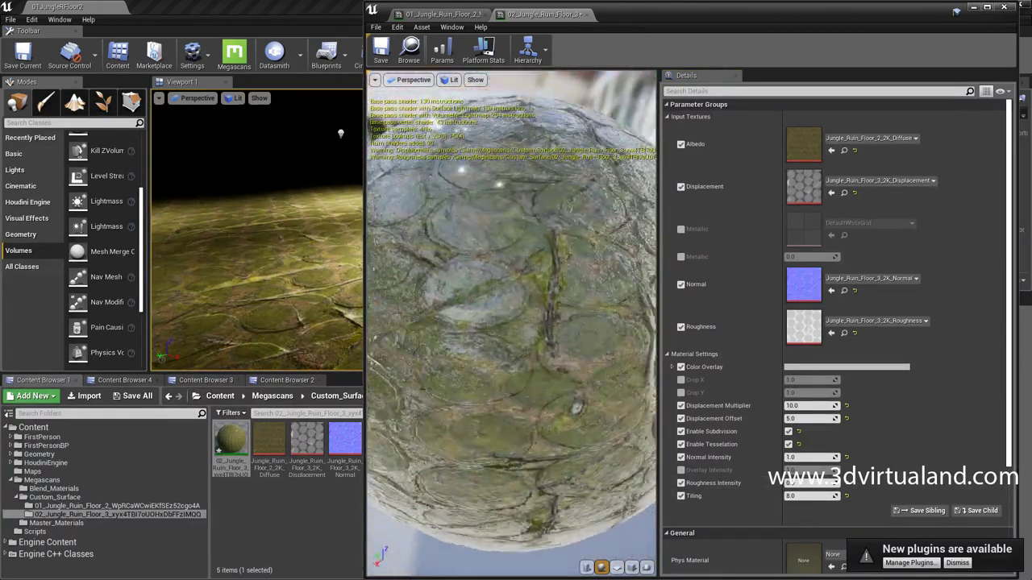
{"action": "mouse_move", "coordinate": [512, 322]}
{"action": "left_mouse_down"}
{"action": "mouse_move", "coordinate": [645, 294]}
{"action": "mouse_move", "coordinate": [333, 298]}
{"action": "left_mouse_up"}
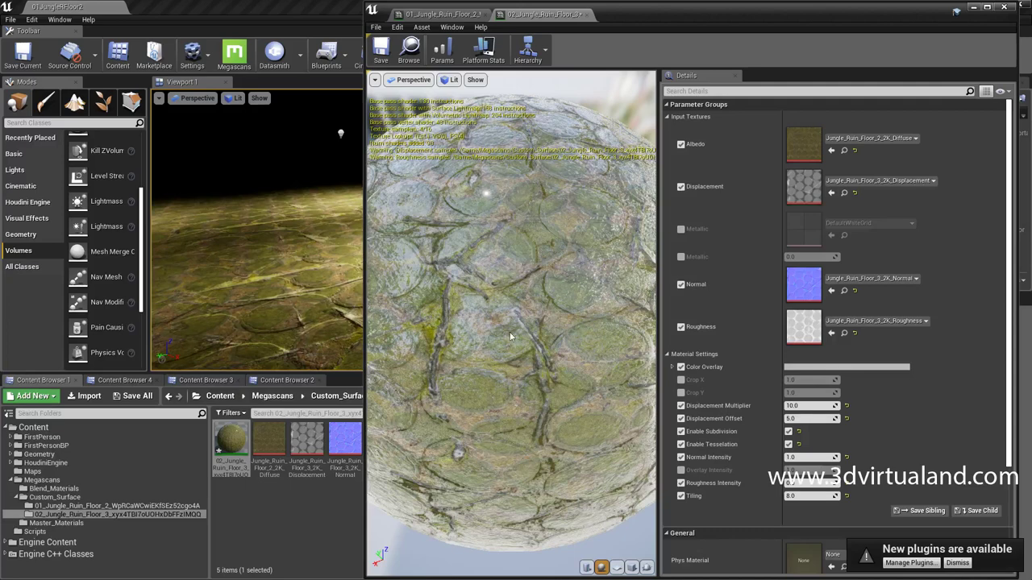
{"action": "left_click", "coordinate": [788, 432]}
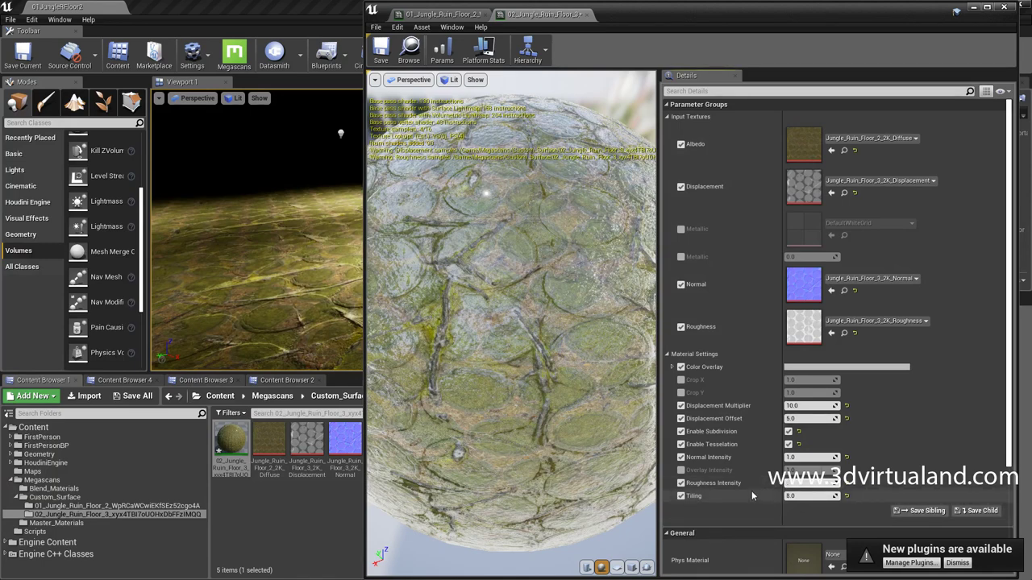
{"action": "key", "text": "Return"}
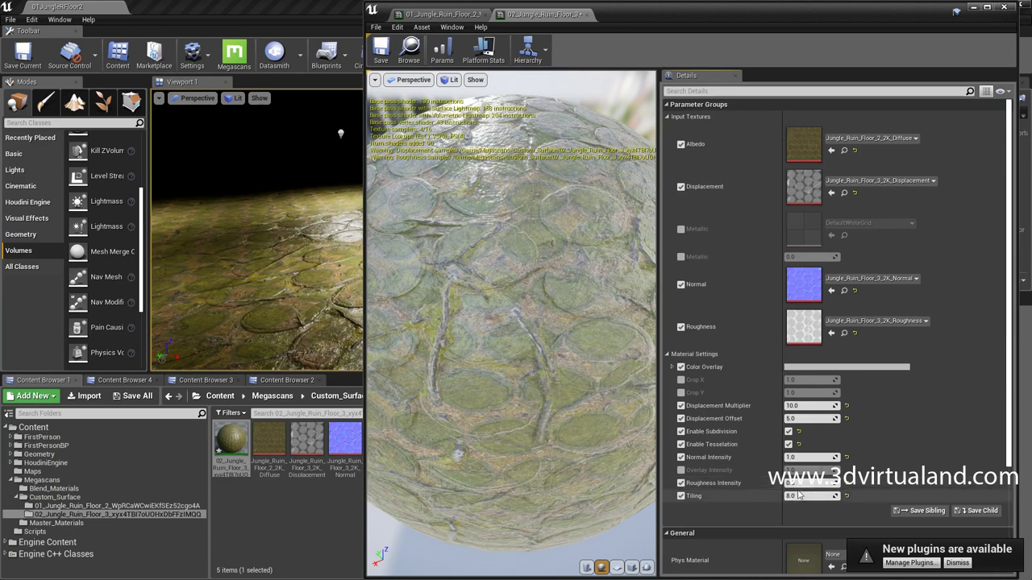
{"action": "left_click_drag", "start_coordinate": [795, 494], "coordinate": [789, 493]}
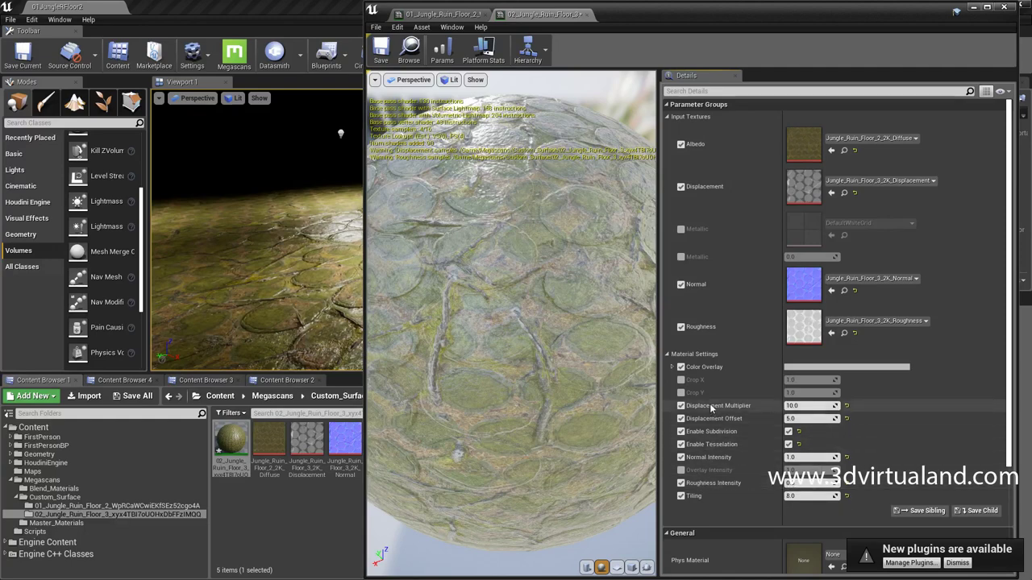
- Try red, orange and yellowish Color Overlay tints in the colour picker
{"action": "left_click", "coordinate": [803, 370]}
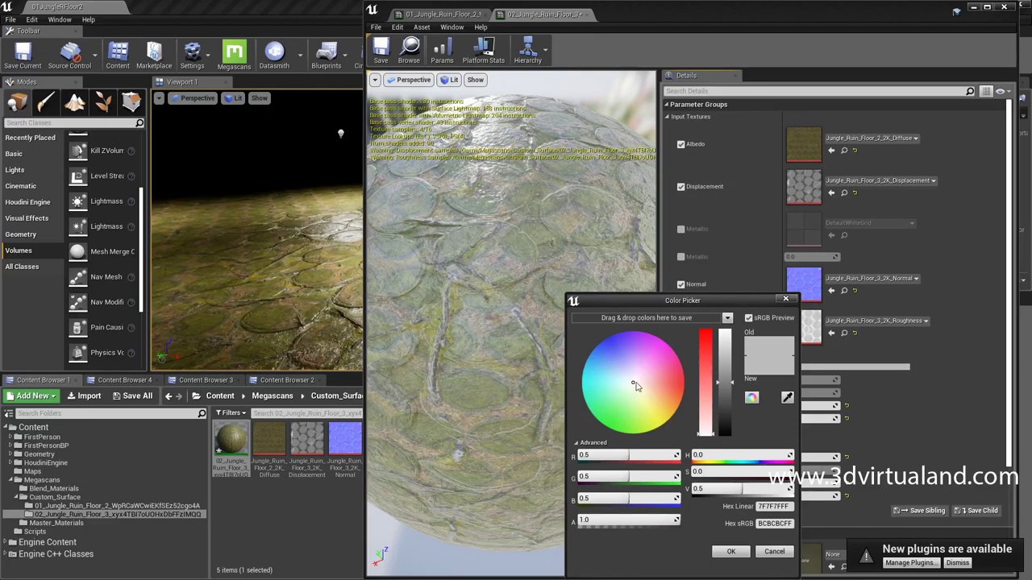
{"action": "left_click_drag", "start_coordinate": [635, 385], "coordinate": [682, 387]}
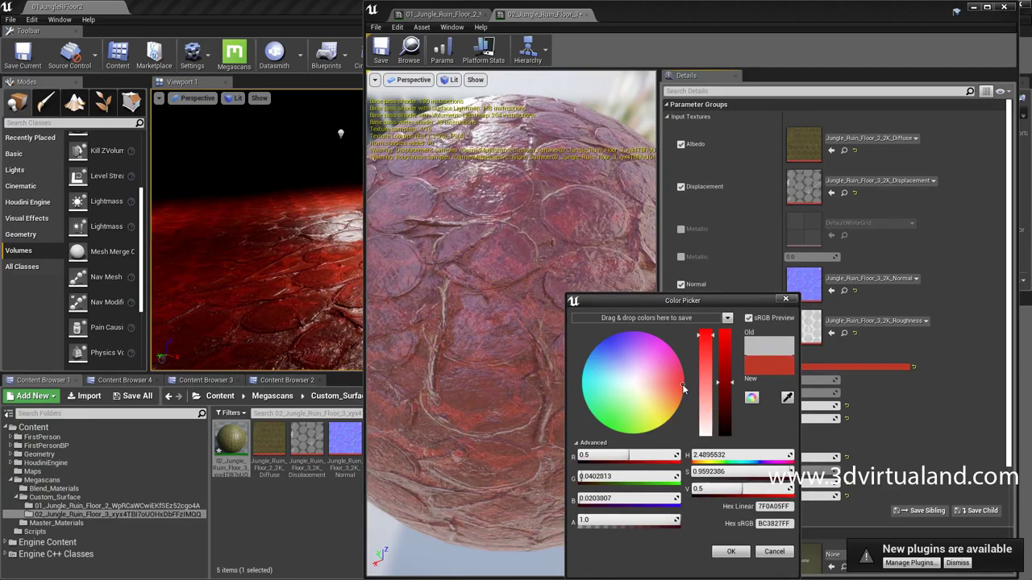
{"action": "mouse_move", "coordinate": [682, 388]}
{"action": "left_mouse_down"}
{"action": "mouse_move", "coordinate": [604, 339]}
{"action": "mouse_move", "coordinate": [601, 419]}
{"action": "mouse_move", "coordinate": [661, 426]}
{"action": "mouse_move", "coordinate": [675, 407]}
{"action": "left_mouse_up"}
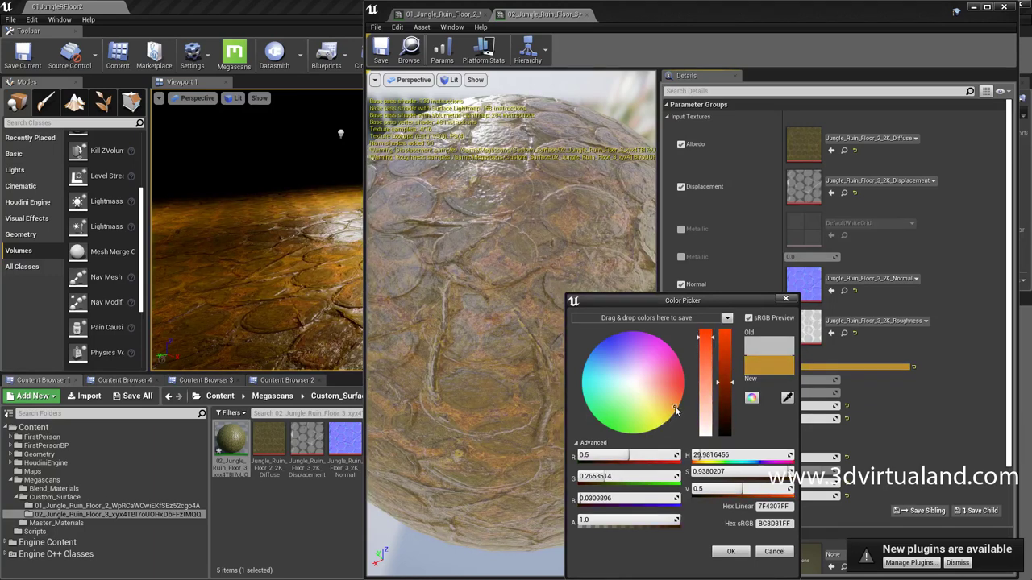
{"action": "mouse_move", "coordinate": [726, 382]}
{"action": "left_mouse_down"}
{"action": "mouse_move", "coordinate": [727, 338]}
{"action": "mouse_move", "coordinate": [715, 337]}
{"action": "left_mouse_up"}
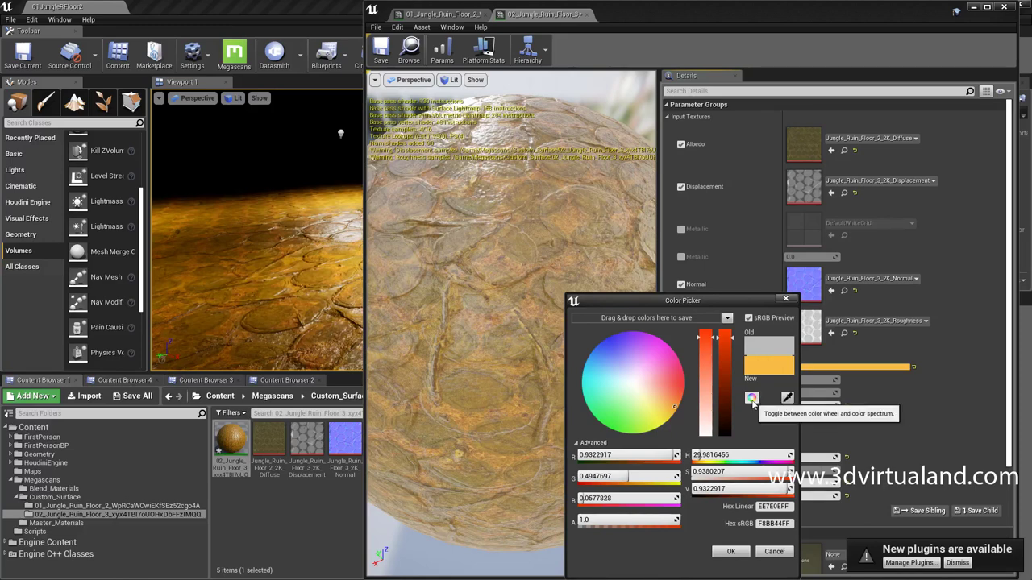
{"action": "left_click", "coordinate": [751, 399]}
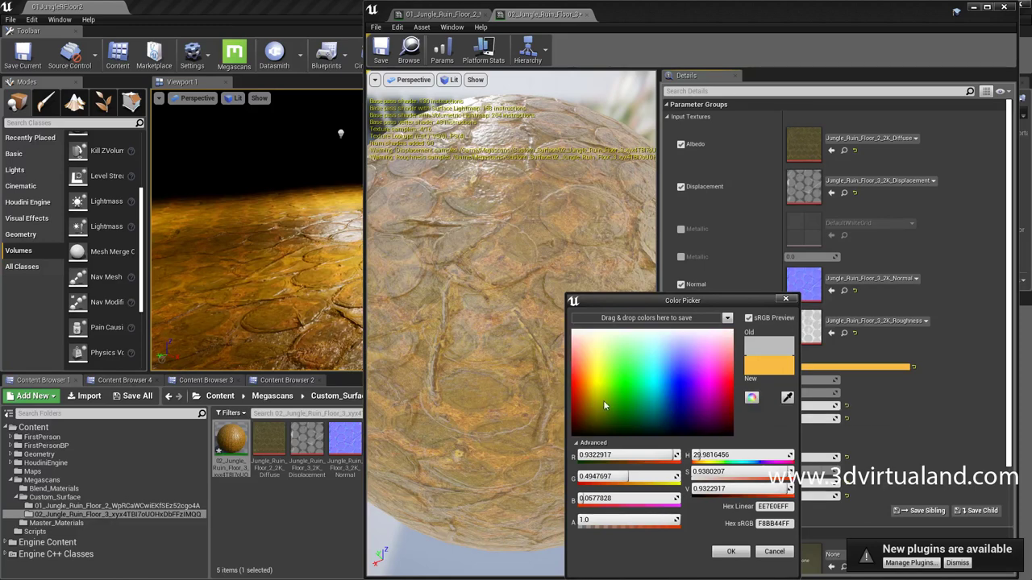
{"action": "left_click_drag", "start_coordinate": [591, 397], "coordinate": [583, 395]}
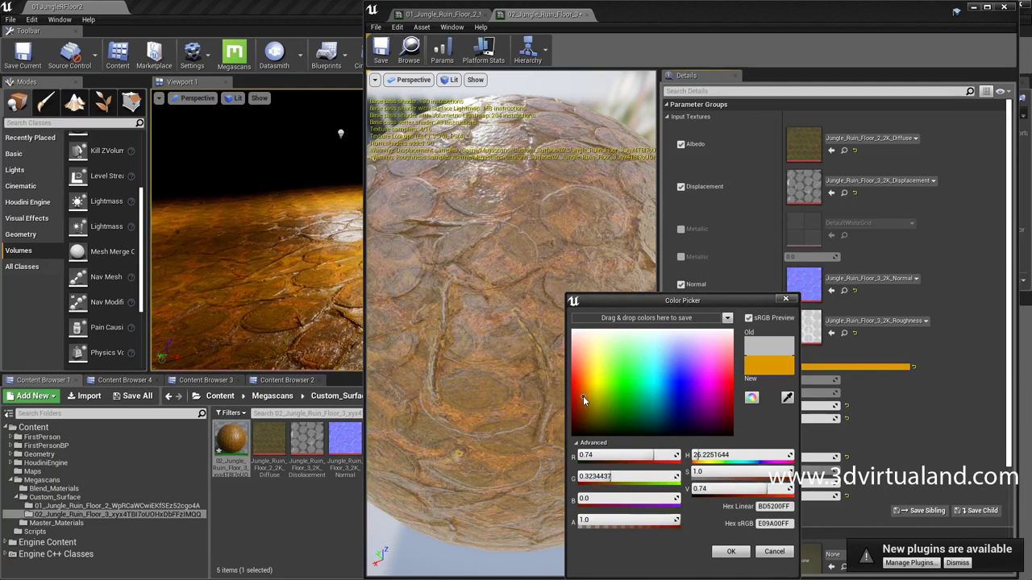
{"action": "left_click_drag", "start_coordinate": [634, 301], "coordinate": [739, 290]}
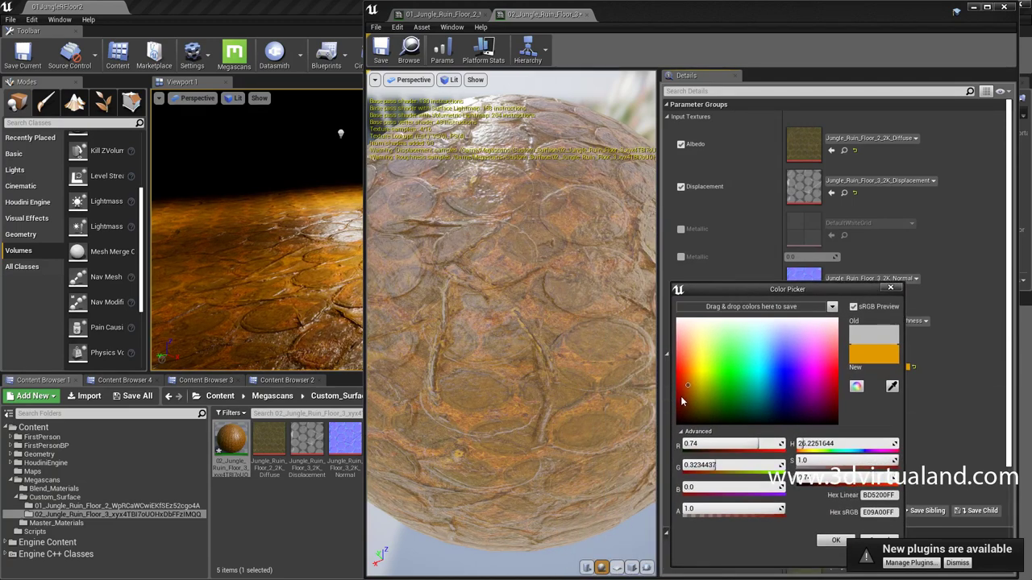
{"action": "mouse_move", "coordinate": [688, 383]}
{"action": "left_mouse_down"}
{"action": "mouse_move", "coordinate": [698, 385]}
{"action": "mouse_move", "coordinate": [686, 385]}
{"action": "left_mouse_up"}
- Preview a dark orange-brown tint on the level floor, then cancel the picker
{"action": "left_click_drag", "start_coordinate": [649, 60], "coordinate": [591, 172]}
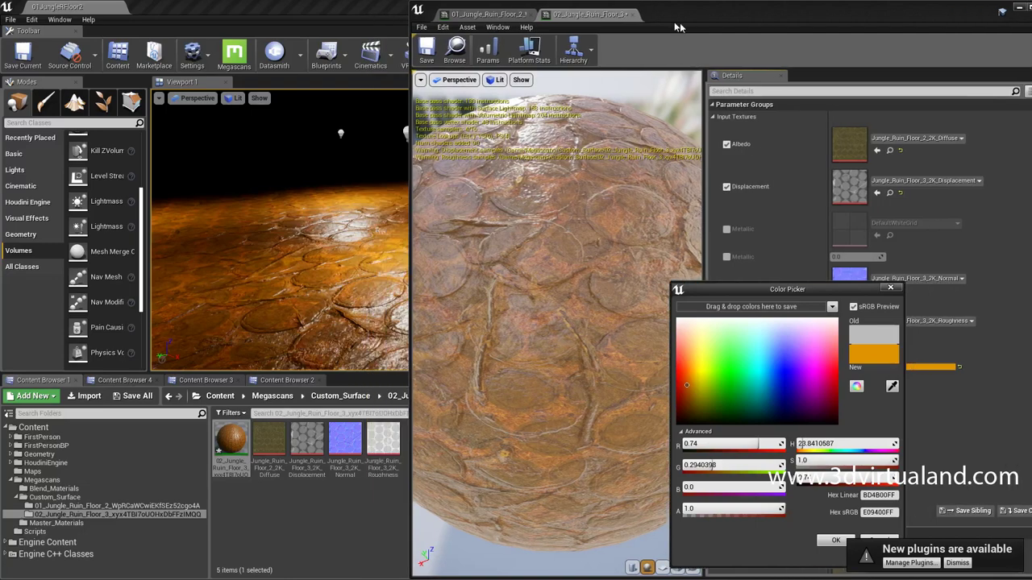
{"action": "right_click_drag", "start_coordinate": [401, 263], "coordinate": [401, 338]}
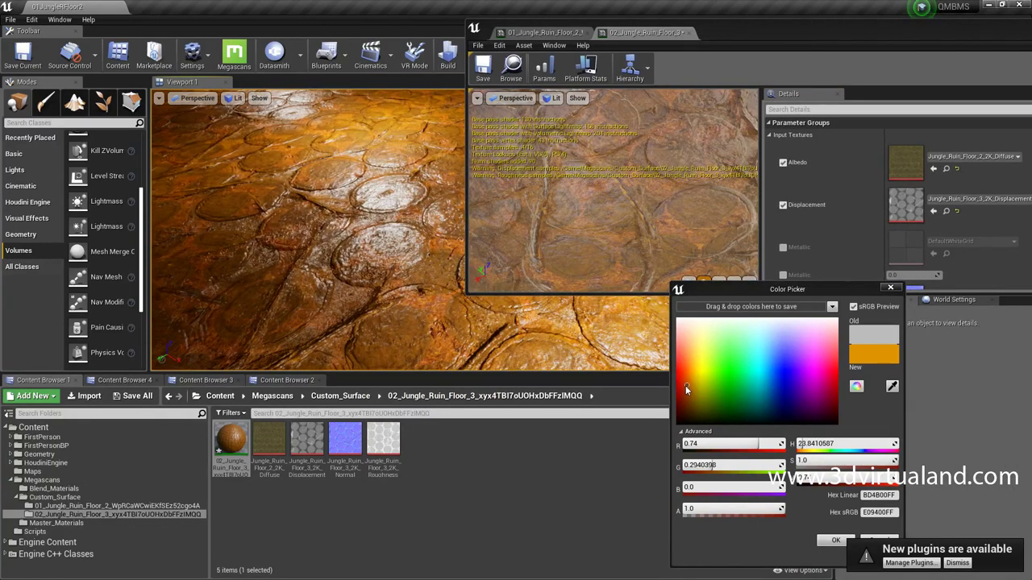
{"action": "mouse_move", "coordinate": [685, 385]}
{"action": "left_mouse_down"}
{"action": "mouse_move", "coordinate": [686, 411]}
{"action": "mouse_move", "coordinate": [690, 331]}
{"action": "left_mouse_up"}
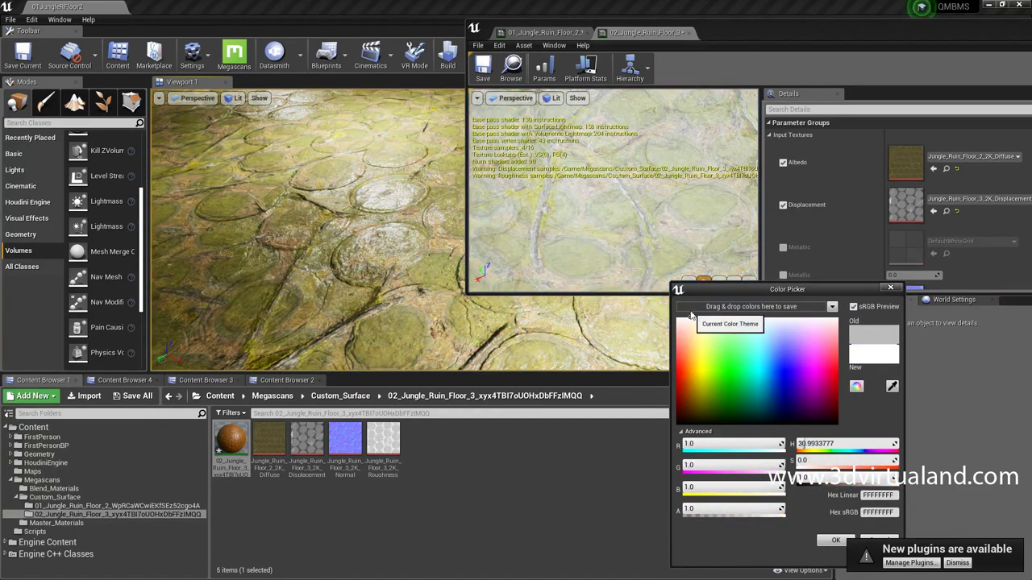
{"action": "mouse_move", "coordinate": [690, 316]}
{"action": "left_mouse_down"}
{"action": "mouse_move", "coordinate": [690, 416]}
{"action": "mouse_move", "coordinate": [687, 362]}
{"action": "mouse_move", "coordinate": [783, 376]}
{"action": "mouse_move", "coordinate": [756, 374]}
{"action": "mouse_move", "coordinate": [772, 377]}
{"action": "mouse_move", "coordinate": [702, 358]}
{"action": "mouse_move", "coordinate": [816, 370]}
{"action": "mouse_move", "coordinate": [729, 351]}
{"action": "mouse_move", "coordinate": [737, 401]}
{"action": "mouse_move", "coordinate": [725, 345]}
{"action": "left_mouse_up"}
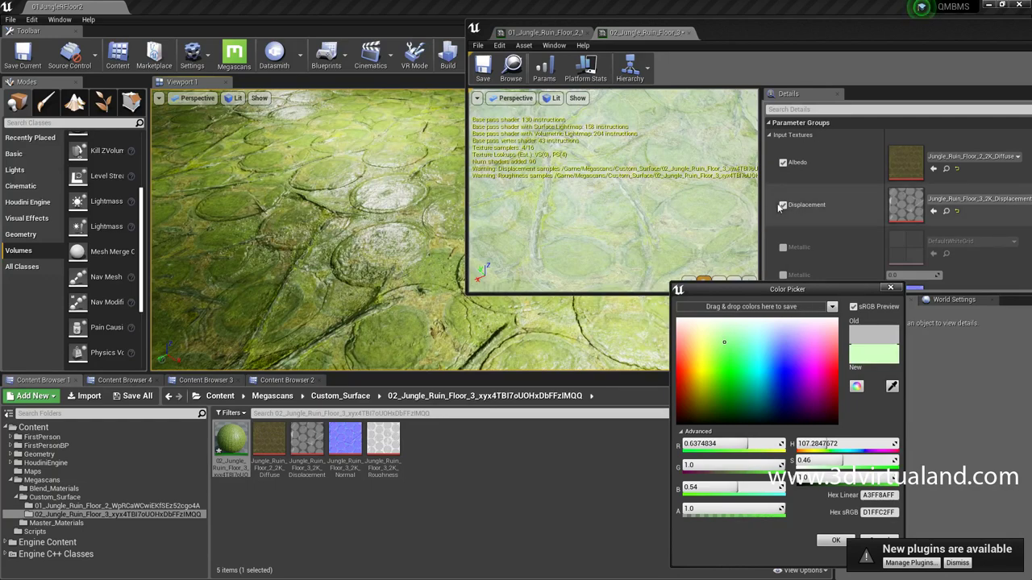
{"action": "left_click_drag", "start_coordinate": [803, 290], "coordinate": [780, 196]}
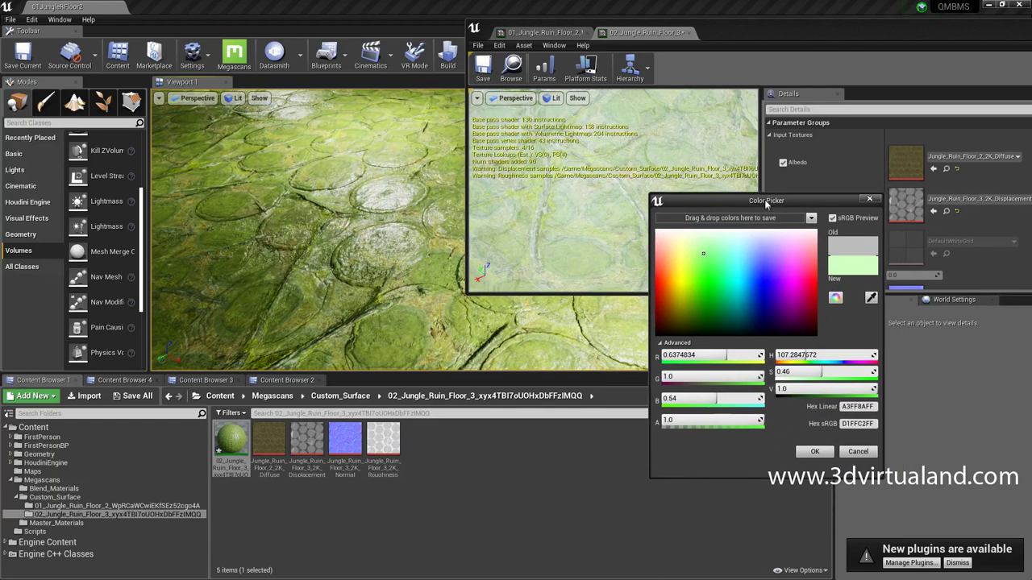
{"action": "left_click", "coordinate": [853, 447]}
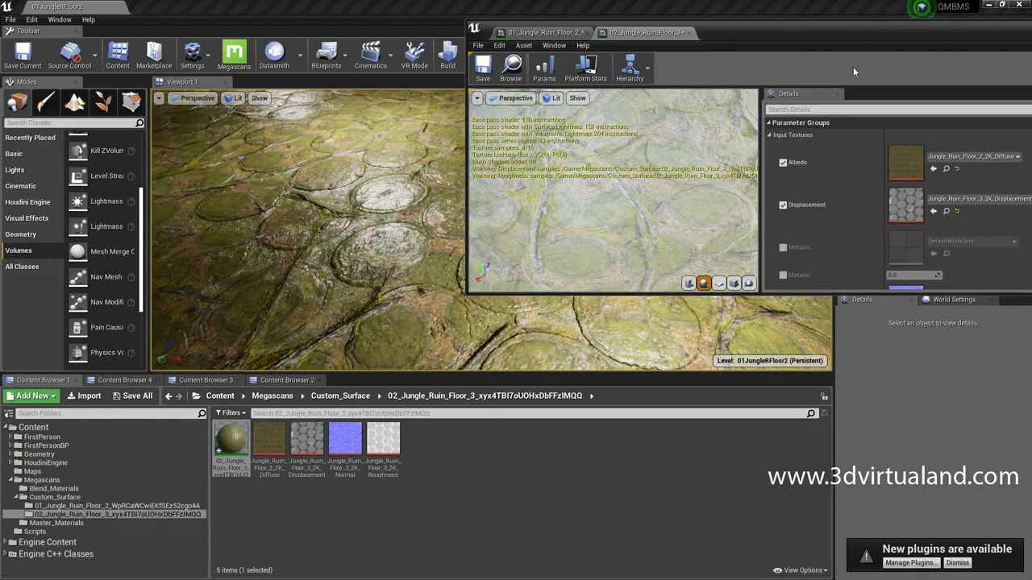
- Confirm the Color Overlay at neutral grey (0.5 RGB) in the colour picker
{"action": "left_click_drag", "start_coordinate": [833, 37], "coordinate": [715, 92]}
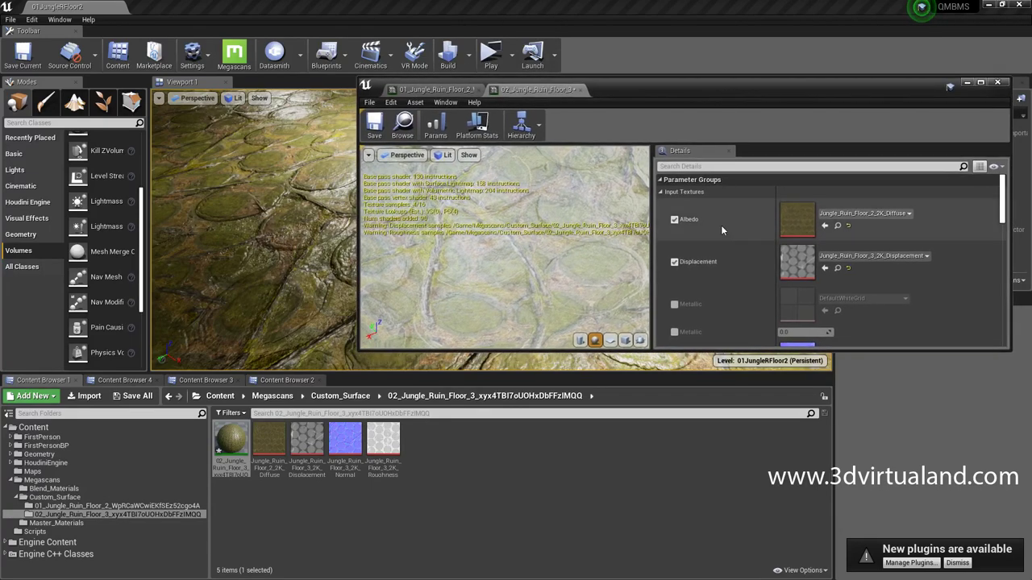
{"action": "scroll", "coordinate": [726, 241], "scroll_direction": "down", "scroll_amount": 2}
{"action": "scroll", "coordinate": [731, 266], "scroll_direction": "down", "scroll_amount": 2}
{"action": "scroll", "coordinate": [731, 266], "scroll_direction": "down", "scroll_amount": 2}
{"action": "scroll", "coordinate": [731, 266], "scroll_direction": "down", "scroll_amount": 1}
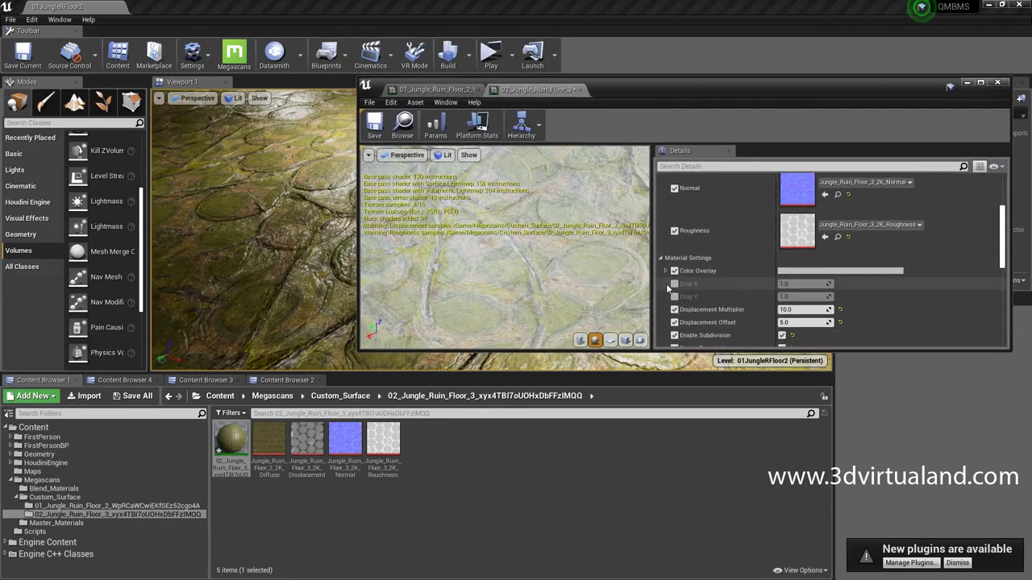
{"action": "left_click", "coordinate": [793, 272]}
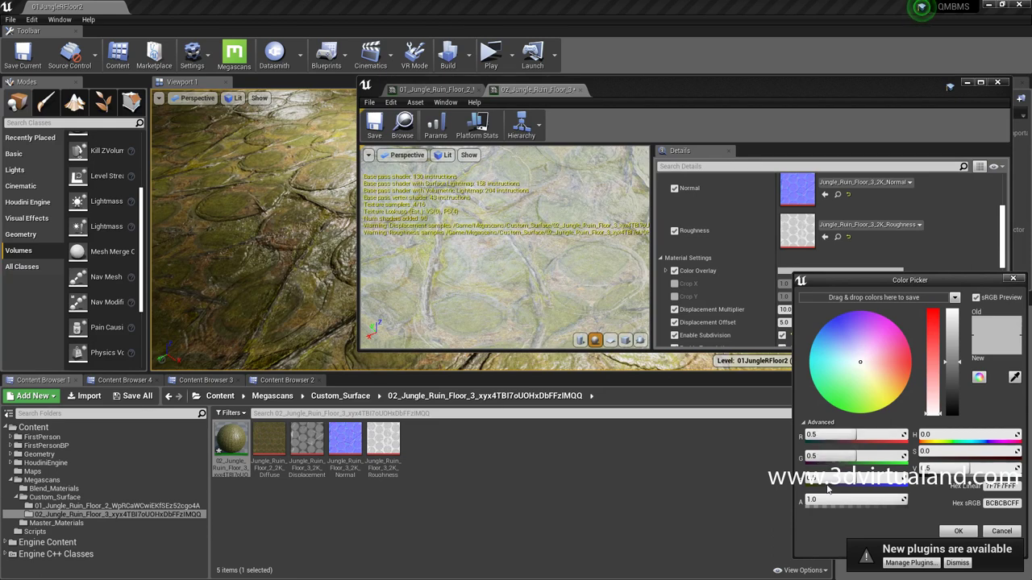
{"action": "left_click_drag", "start_coordinate": [935, 284], "coordinate": [861, 273]}
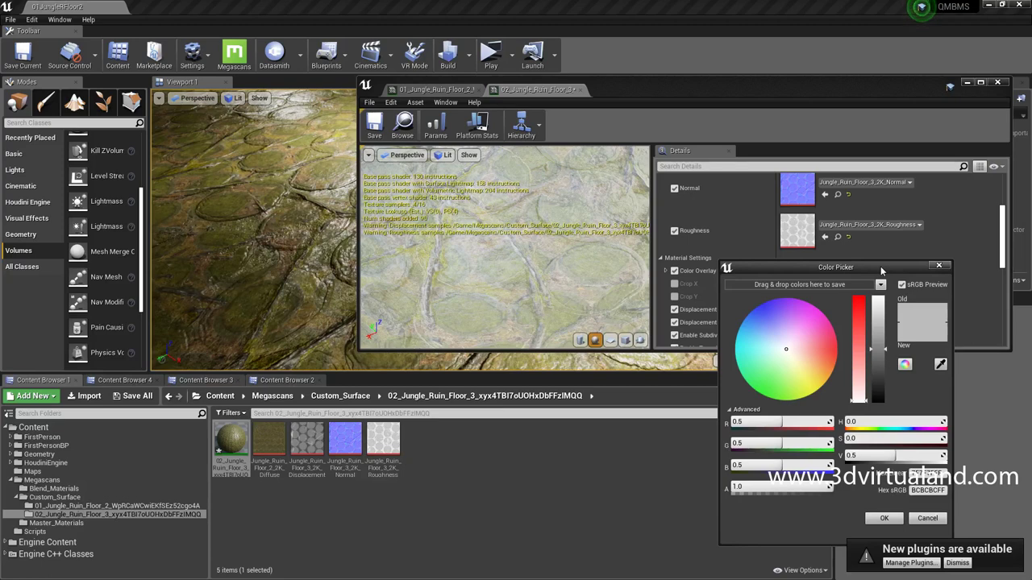
{"action": "left_click_drag", "start_coordinate": [880, 266], "coordinate": [883, 209]}
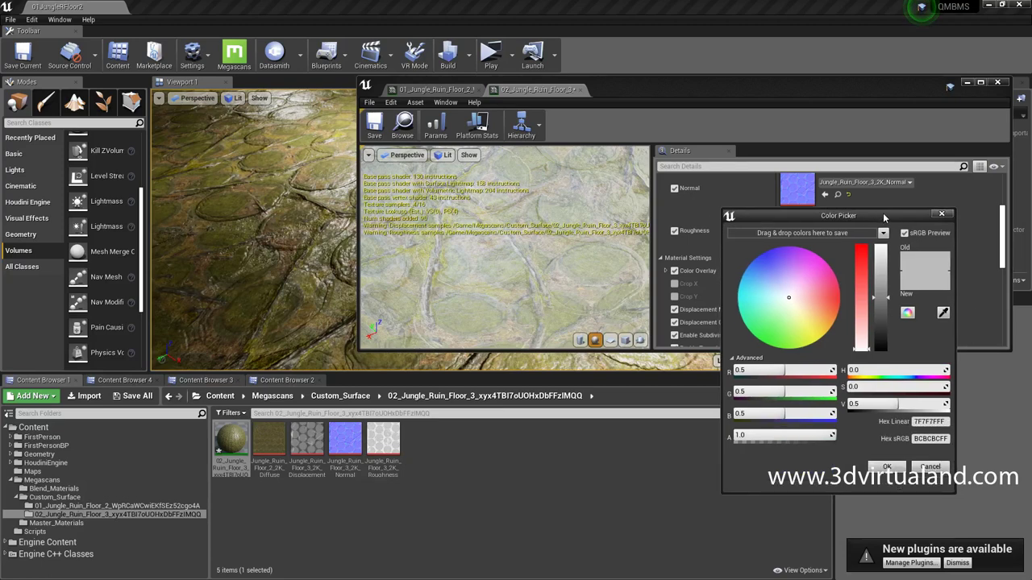
{"action": "left_click", "coordinate": [929, 462]}
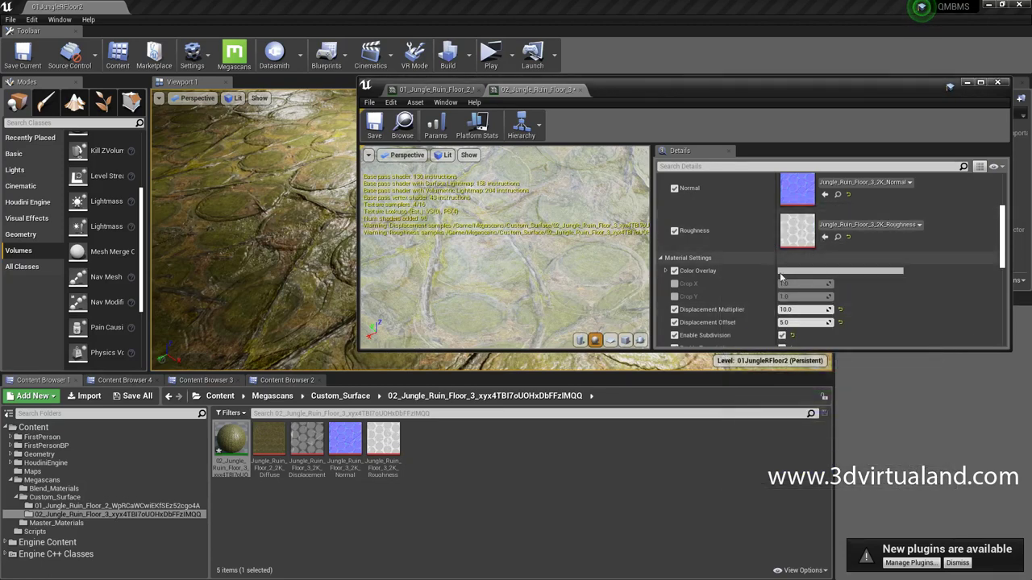
- Move the material editor aside and run File > Save All
{"action": "mouse_move", "coordinate": [684, 88]}
{"action": "left_mouse_down"}
{"action": "mouse_move", "coordinate": [829, 169]}
{"action": "mouse_move", "coordinate": [646, 157]}
{"action": "left_mouse_up"}
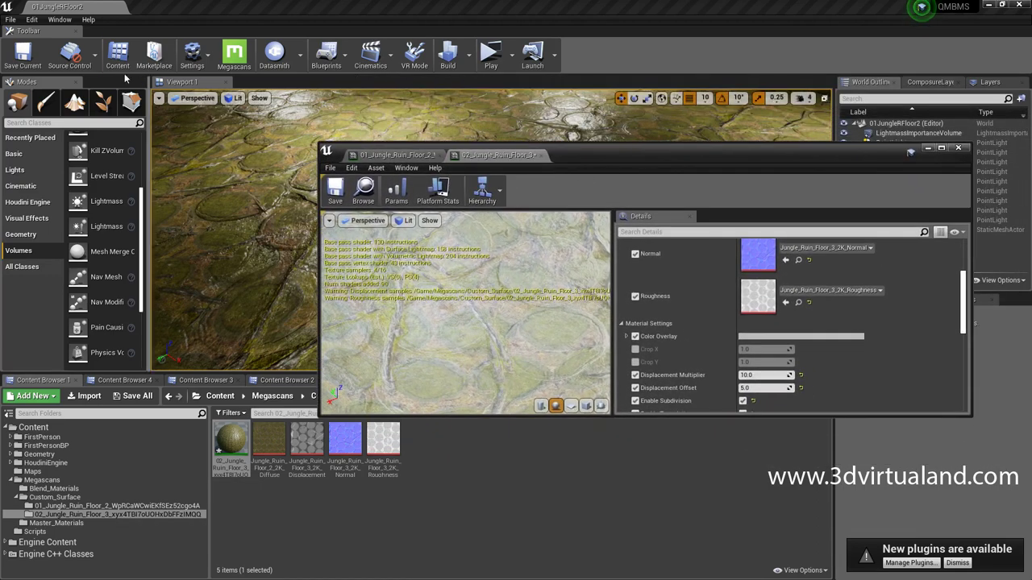
{"action": "left_click", "coordinate": [10, 19]}
{"action": "left_click", "coordinate": [49, 105]}
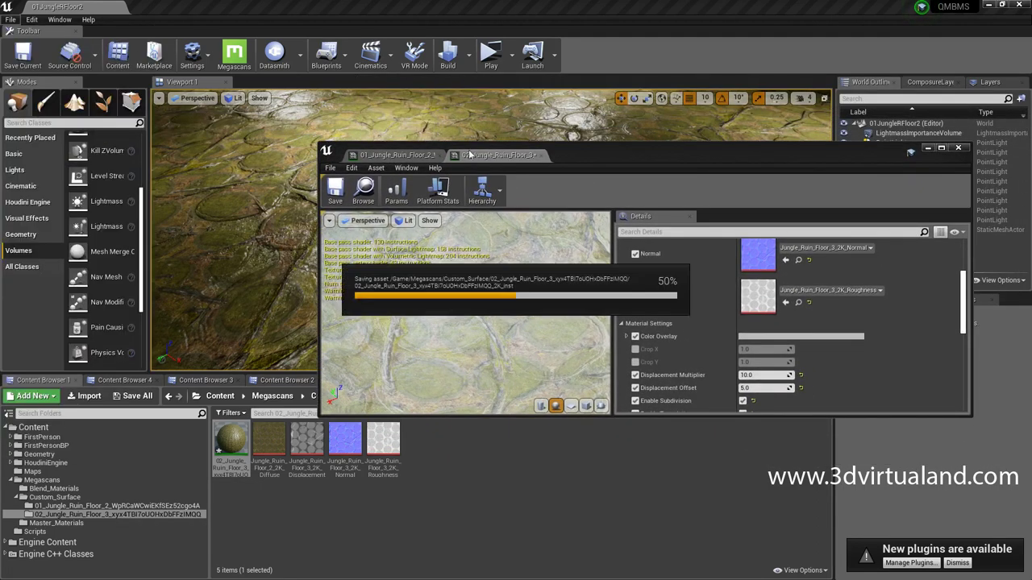
{"action": "left_click", "coordinate": [490, 54]}
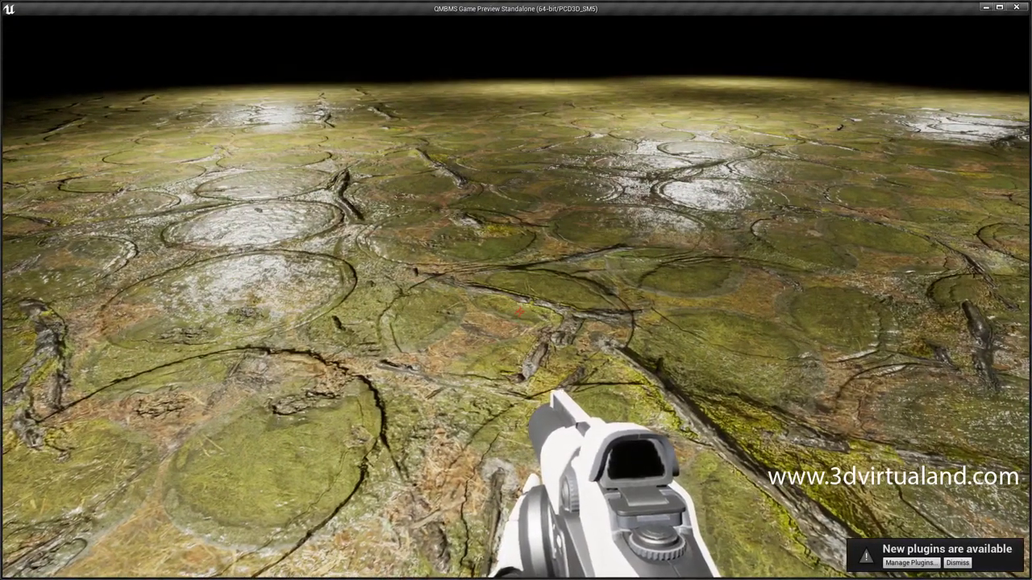
{"action": "key", "text": "F4"}
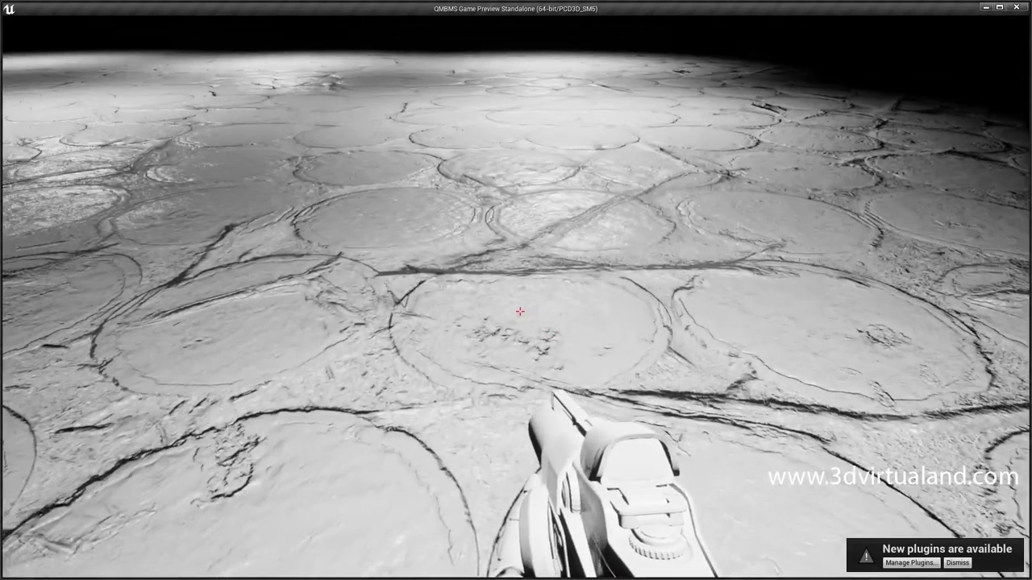
{"action": "key", "text": "F3"}
{"action": "key", "text": "F4"}
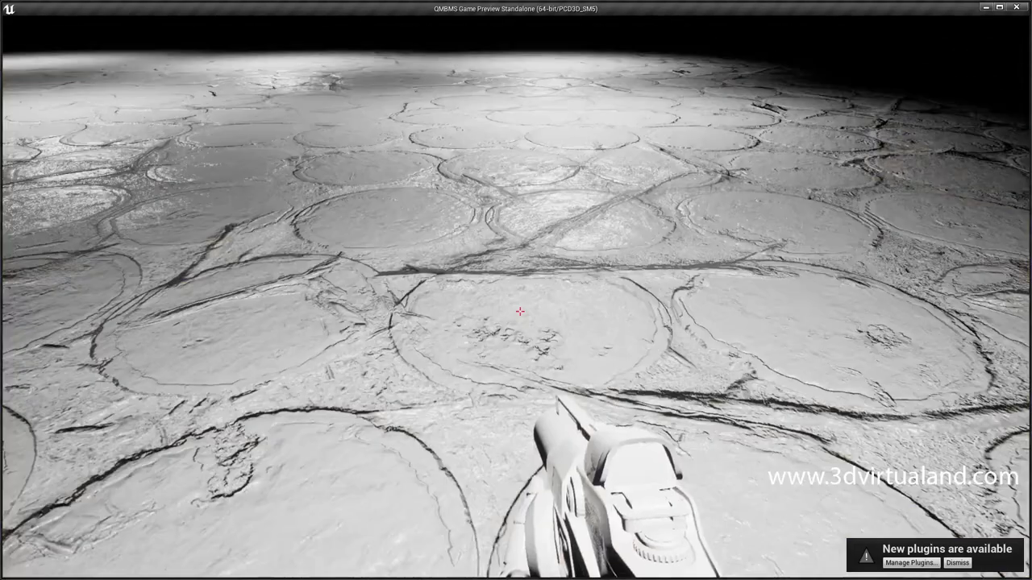
{"action": "key", "text": "F2"}
{"action": "key", "text": "F3"}
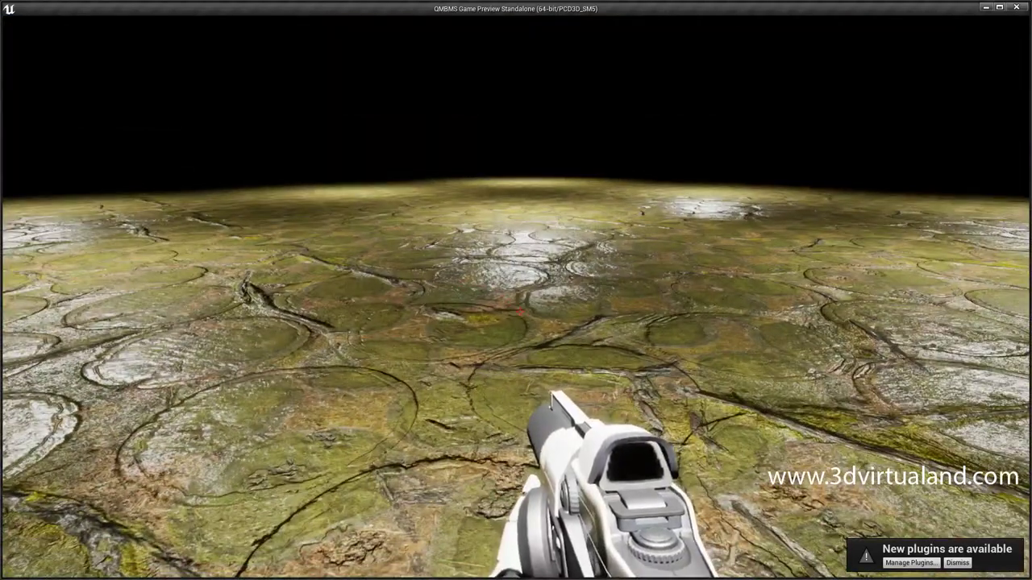
{"action": "key", "text": "Escape"}
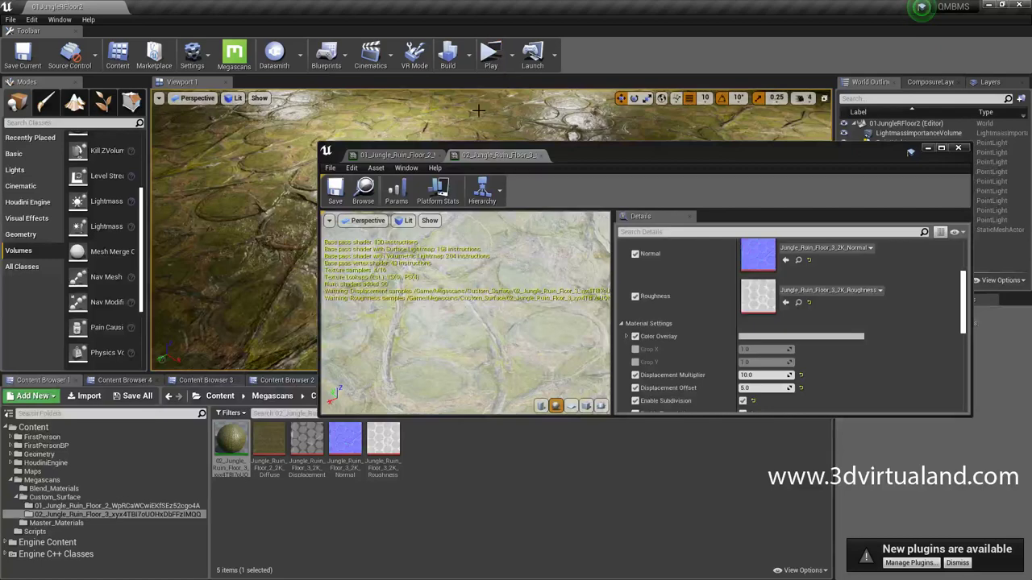
- Hide the material editor and run File > Save All
{"action": "left_click", "coordinate": [926, 147]}
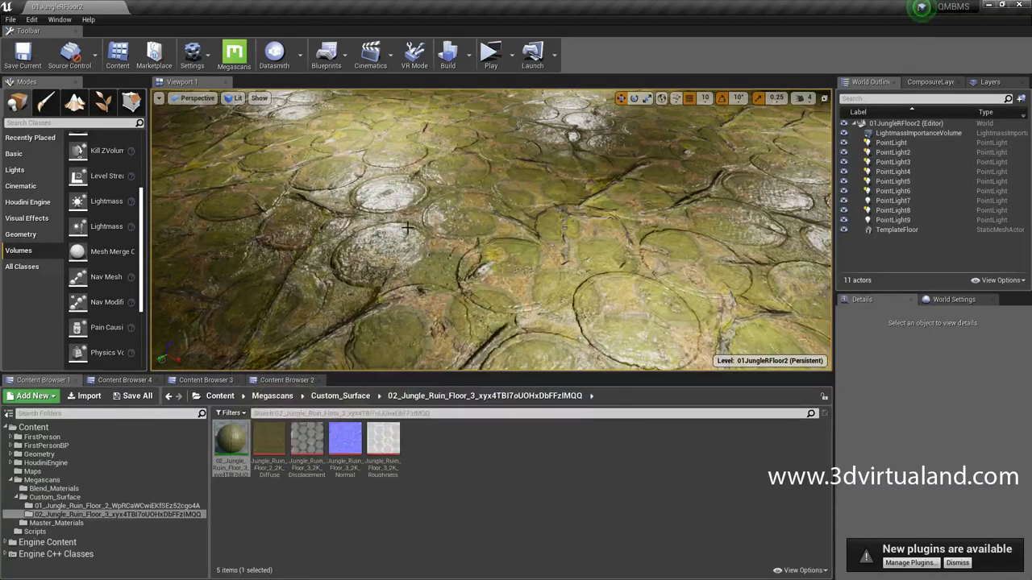
{"action": "left_click", "coordinate": [11, 20]}
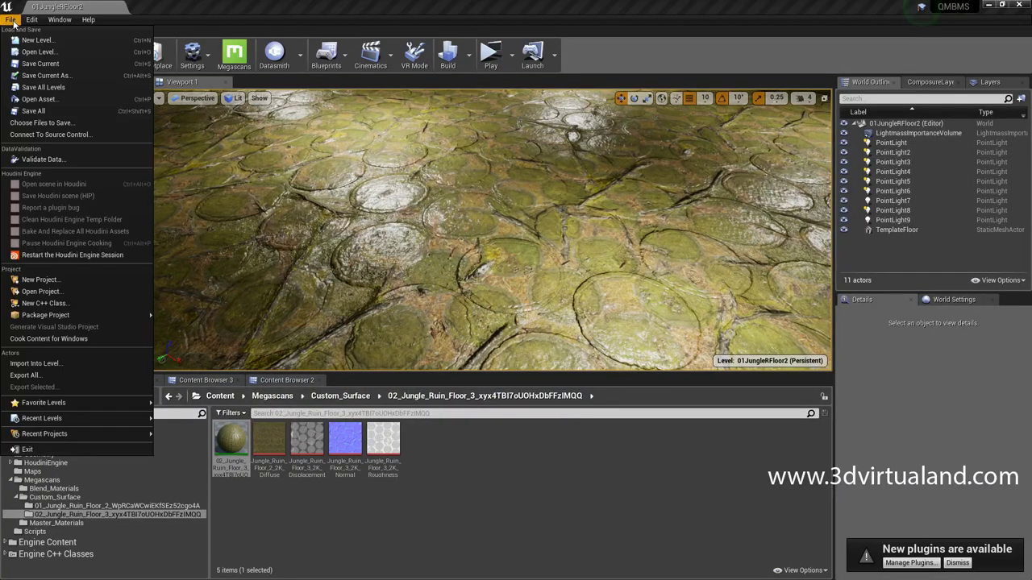
{"action": "left_click", "coordinate": [53, 115]}
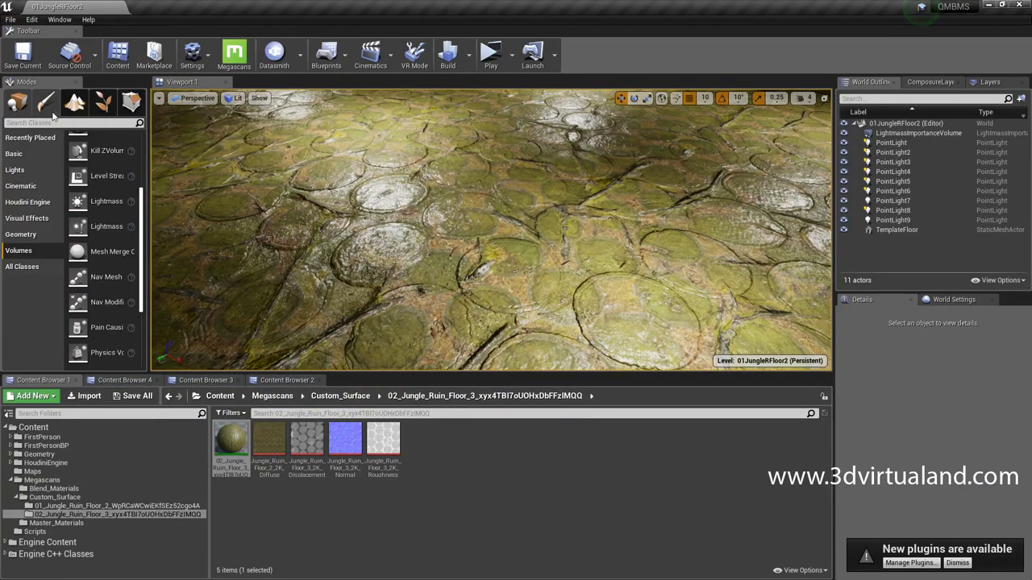
{"action": "left_click", "coordinate": [520, 482]}
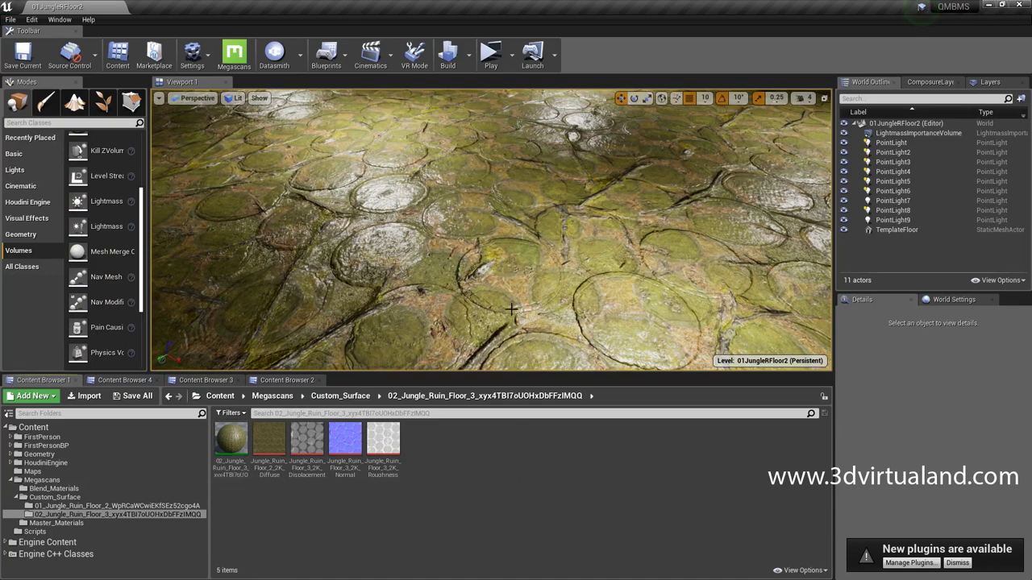
- Play-test by walking across the floor in standalone mode, then Save All again
{"action": "left_click", "coordinate": [491, 68]}
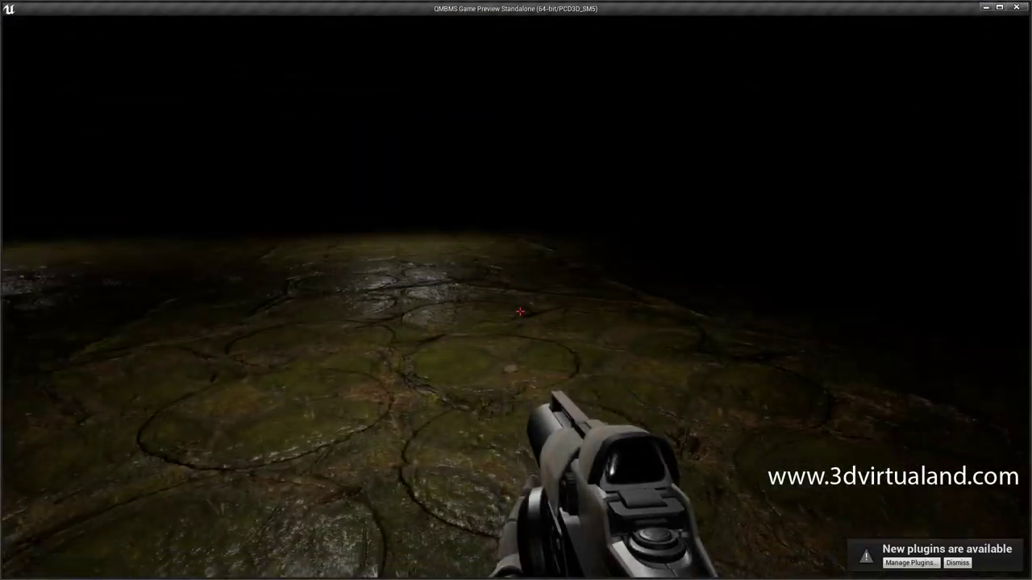
{"action": "key", "text": "w"}
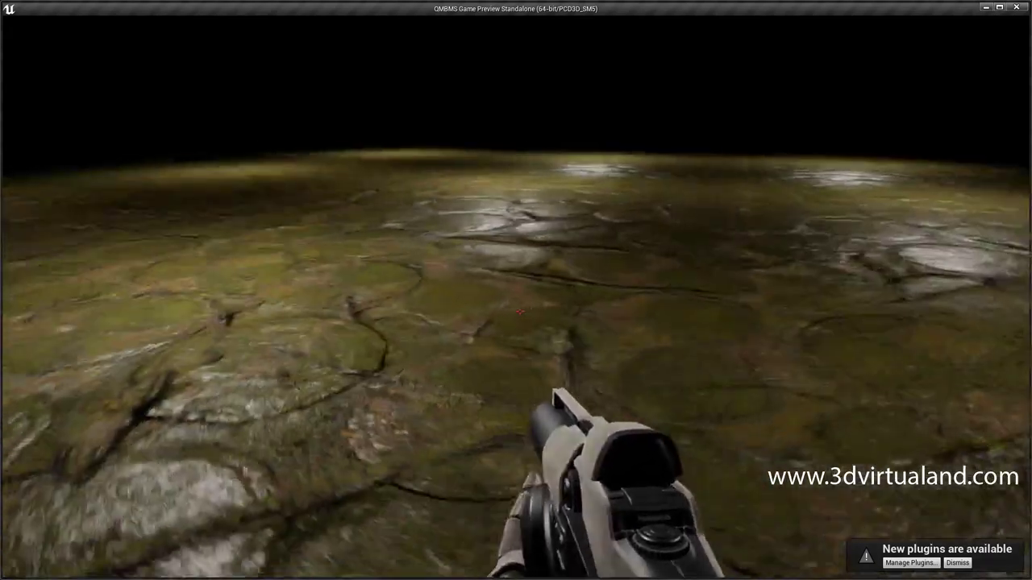
{"action": "key", "text": "w"}
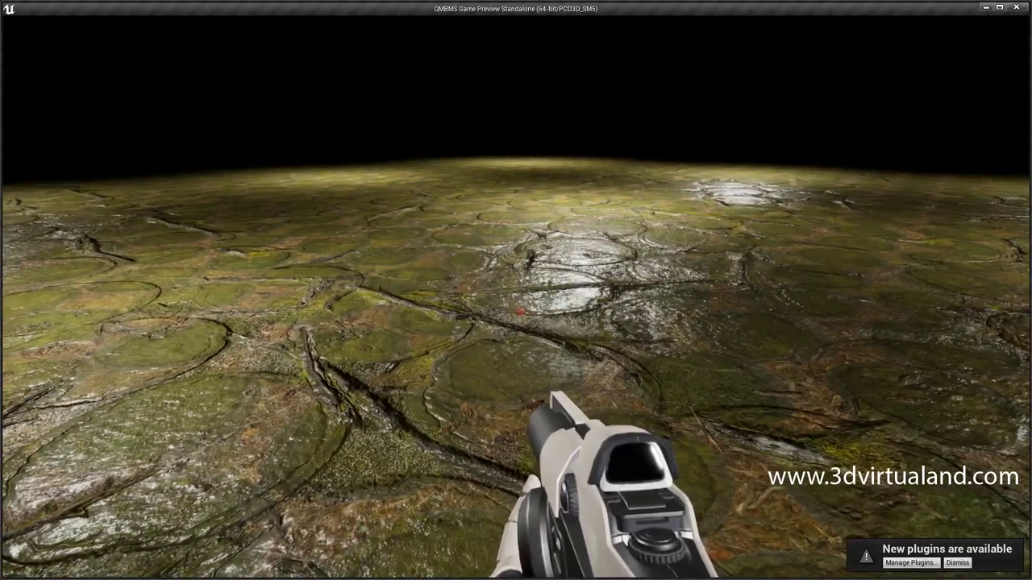
{"action": "key", "text": "Escape"}
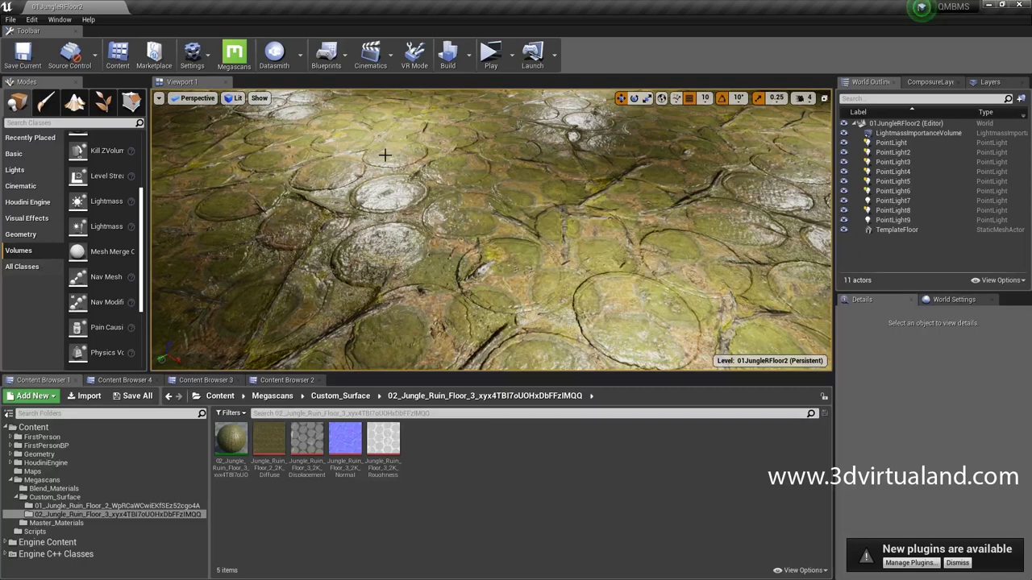
{"action": "left_click", "coordinate": [11, 19]}
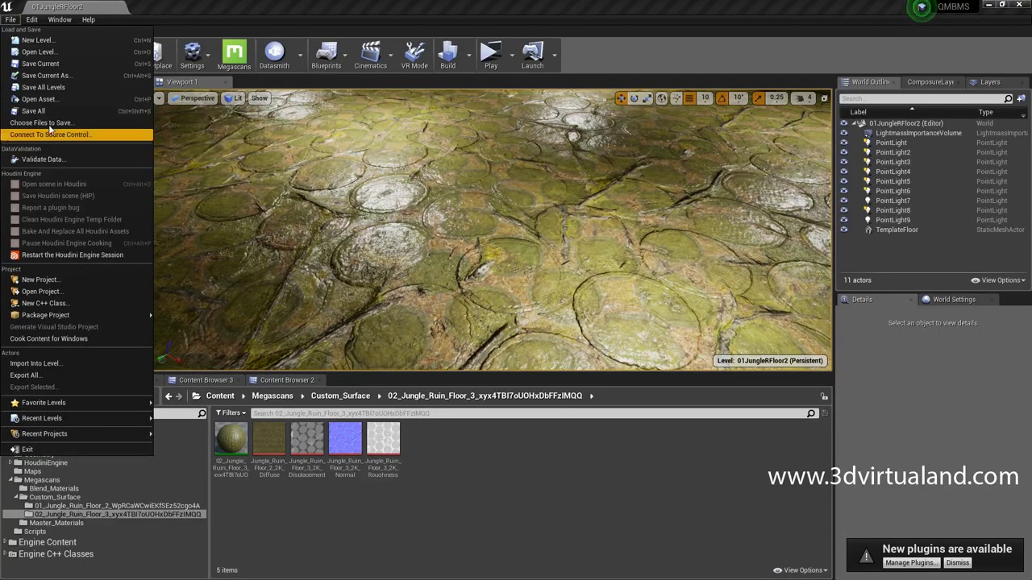
{"action": "left_click", "coordinate": [49, 114]}
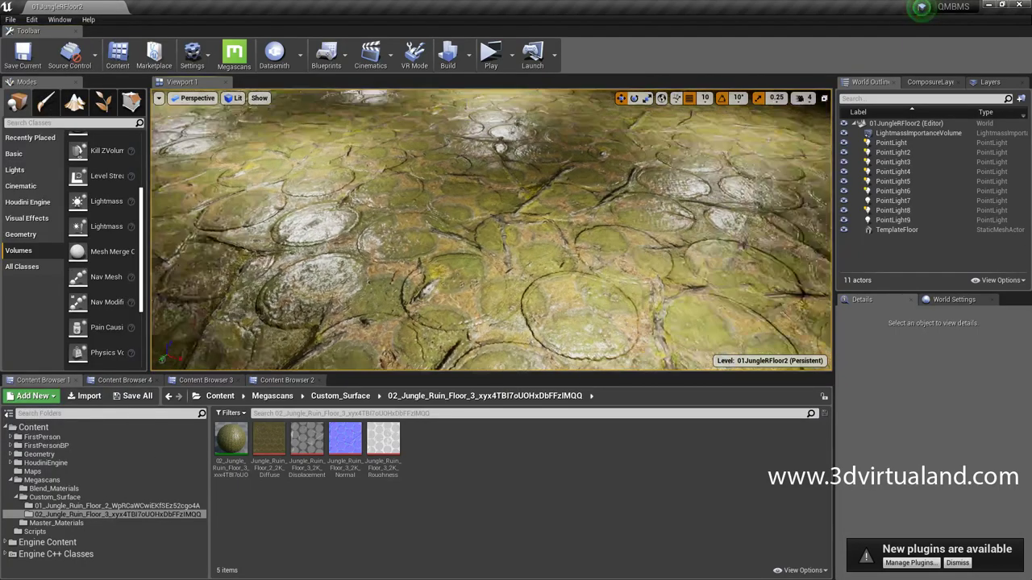
{"action": "scroll", "coordinate": [604, 173], "scroll_direction": "down", "scroll_amount": 3}
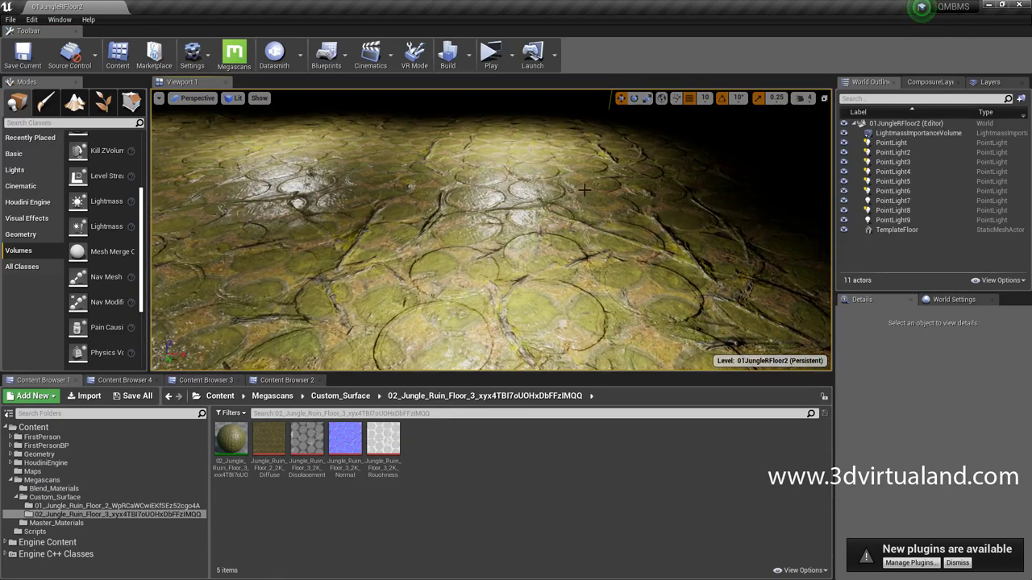